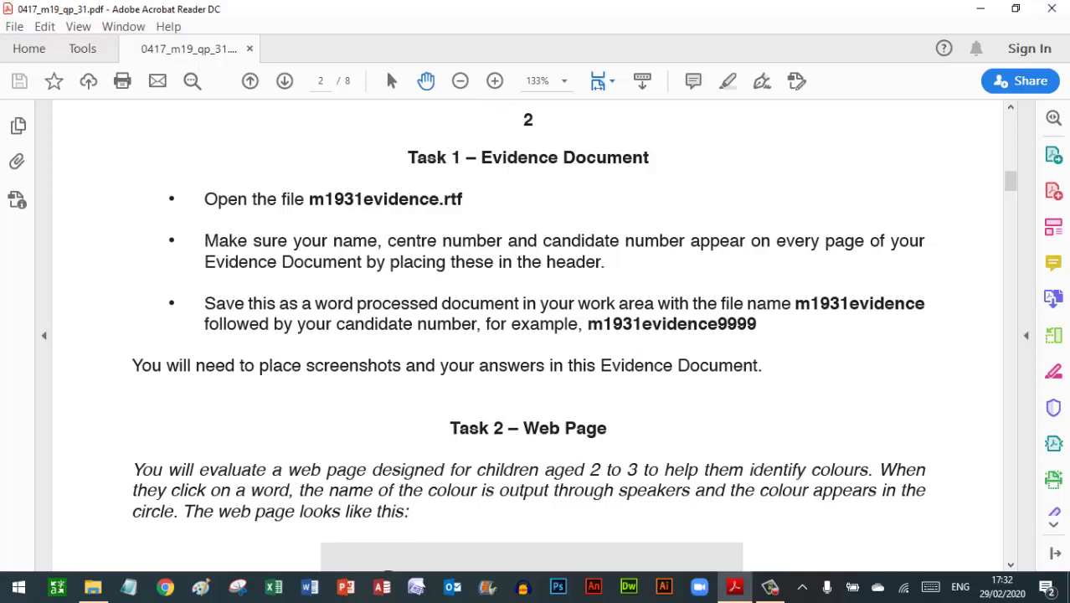
Leave the Task 1 instructions in Acrobat and bring up the 19 Mar folder window.
left_click(225, 210)
left_click(93, 586)
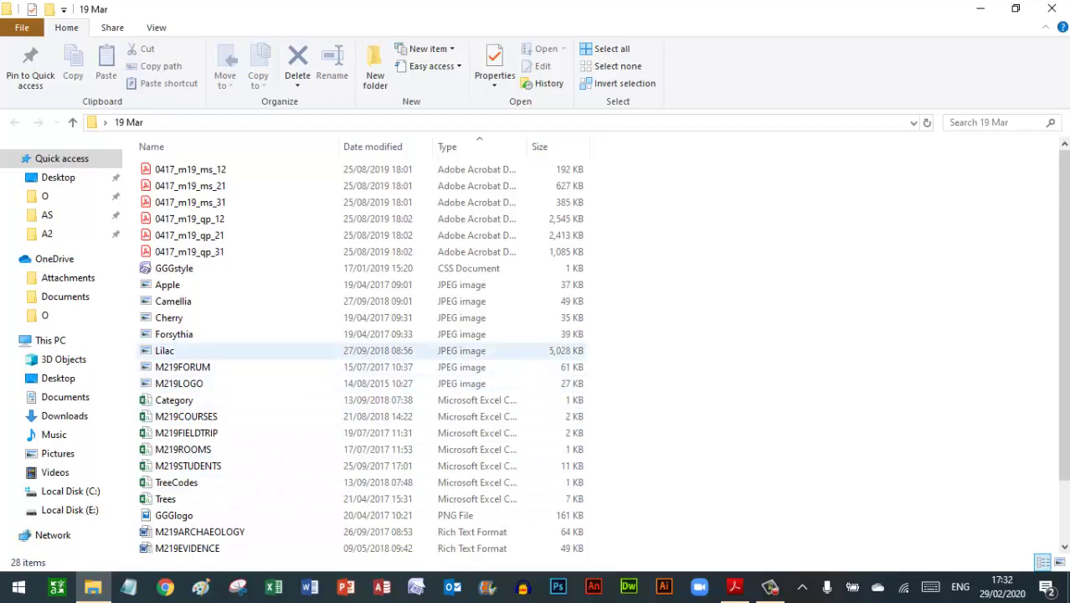
Select m1931evidence in the 19 Mar file list and open it in Word.
left_click(164, 350)
key("Down")
key("Down")
key("Down")
key("Down")
key("Down")
key("Down")
key("Down")
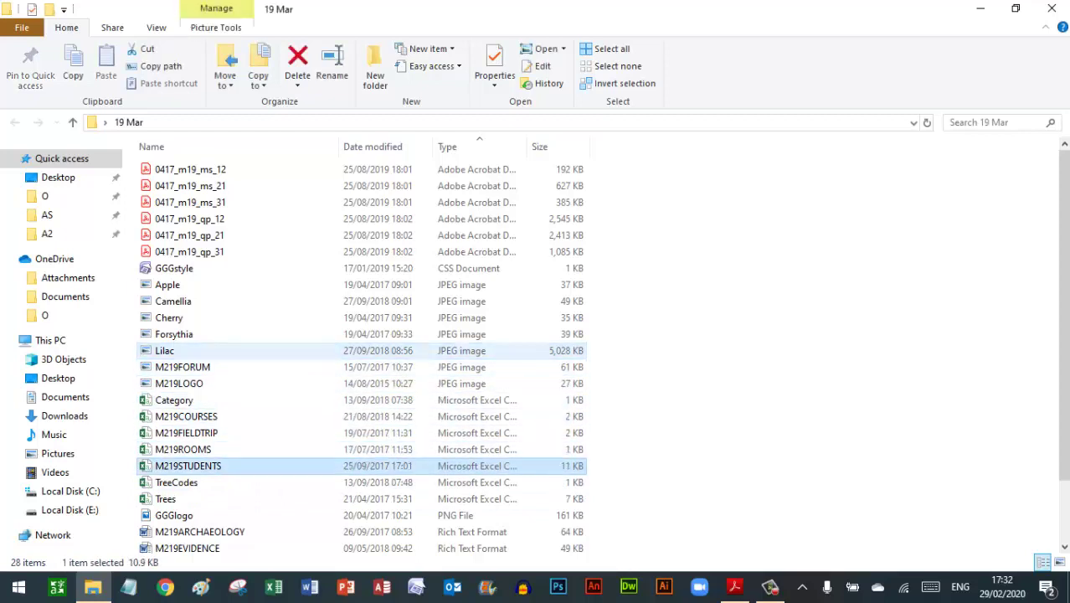
key("Down")
key("Down")
key("Down")
key("Down")
key("Down")
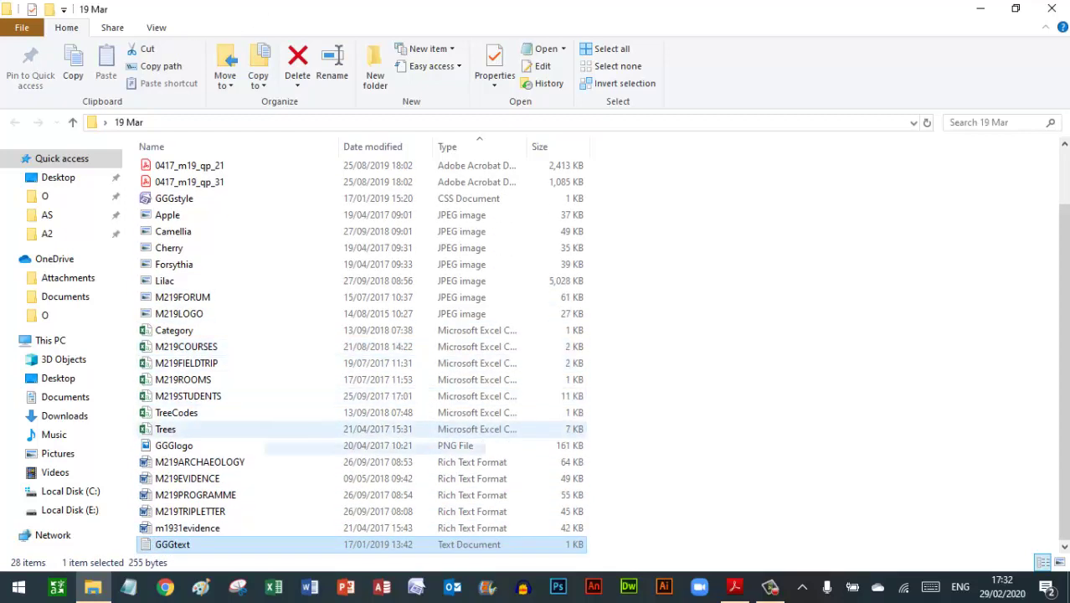
key("Up")
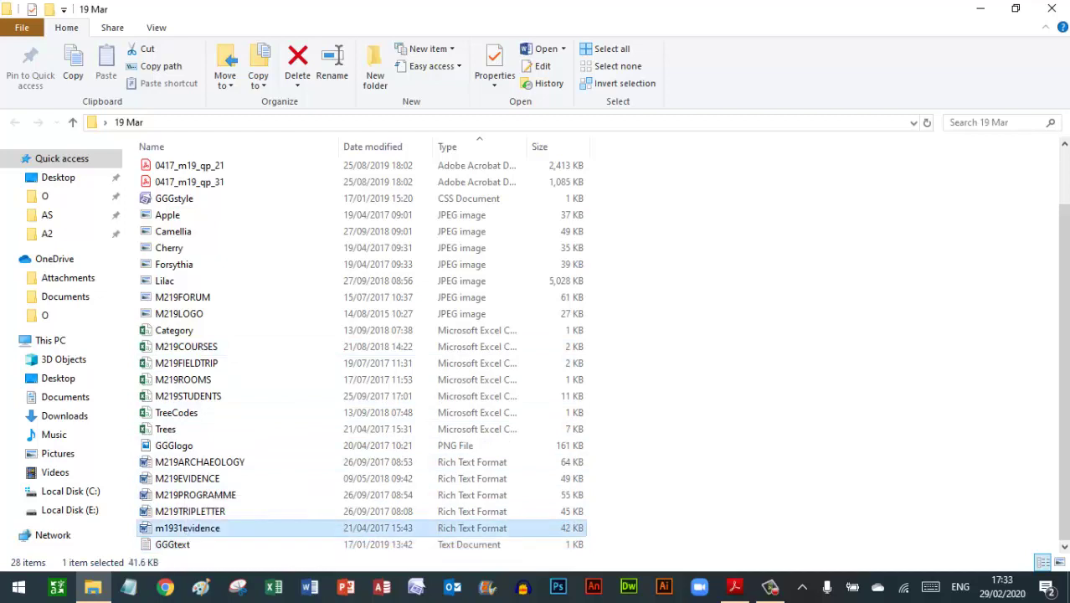
key("Return")
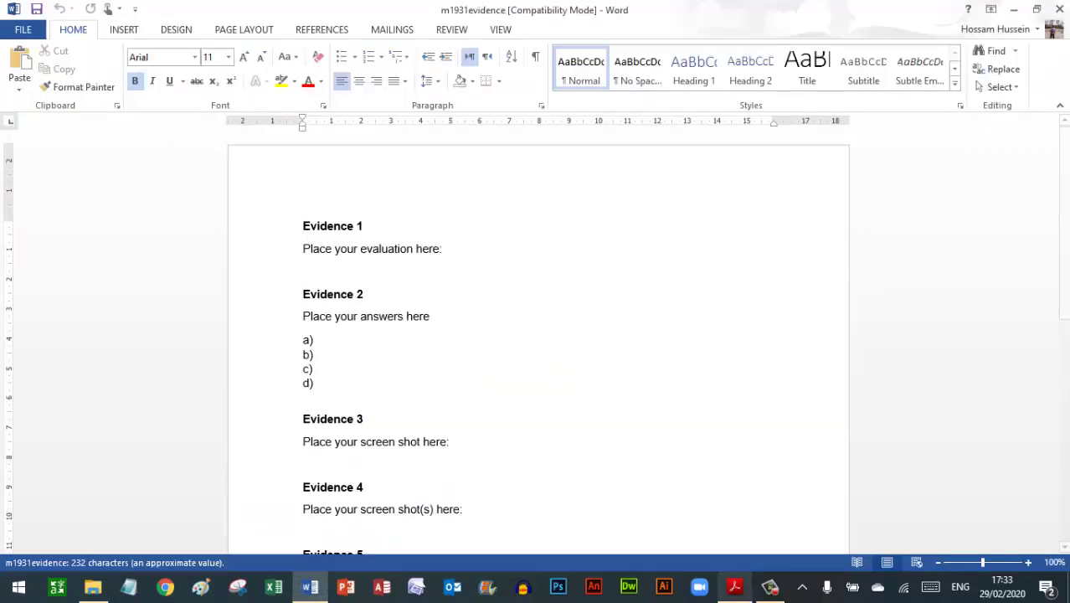
Recheck the header requirement in the question paper, then return to Word's Insert ribbon.
left_click(734, 586)
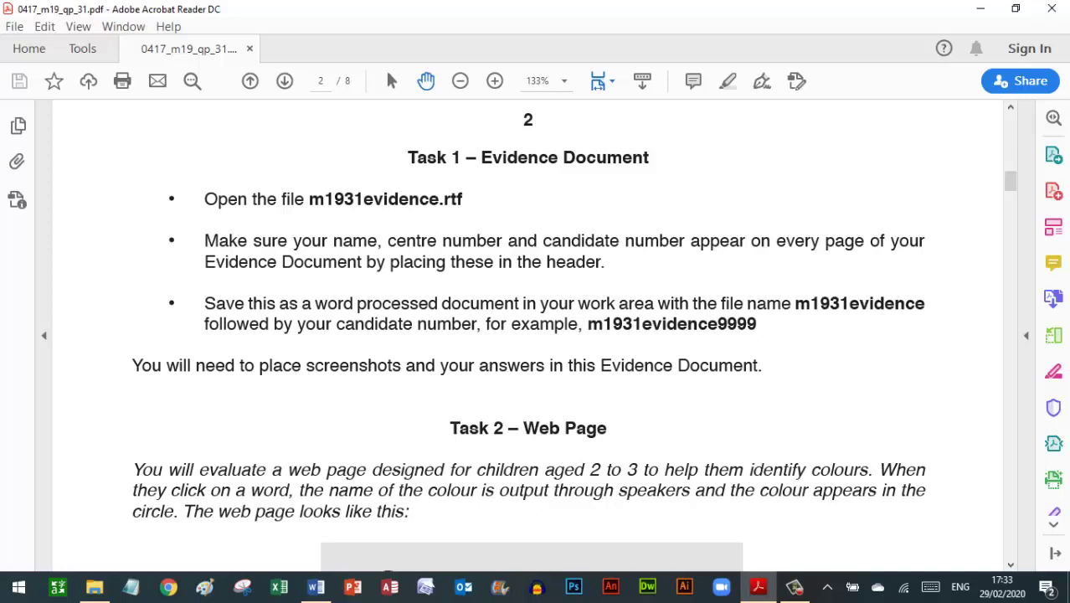
left_click(316, 586)
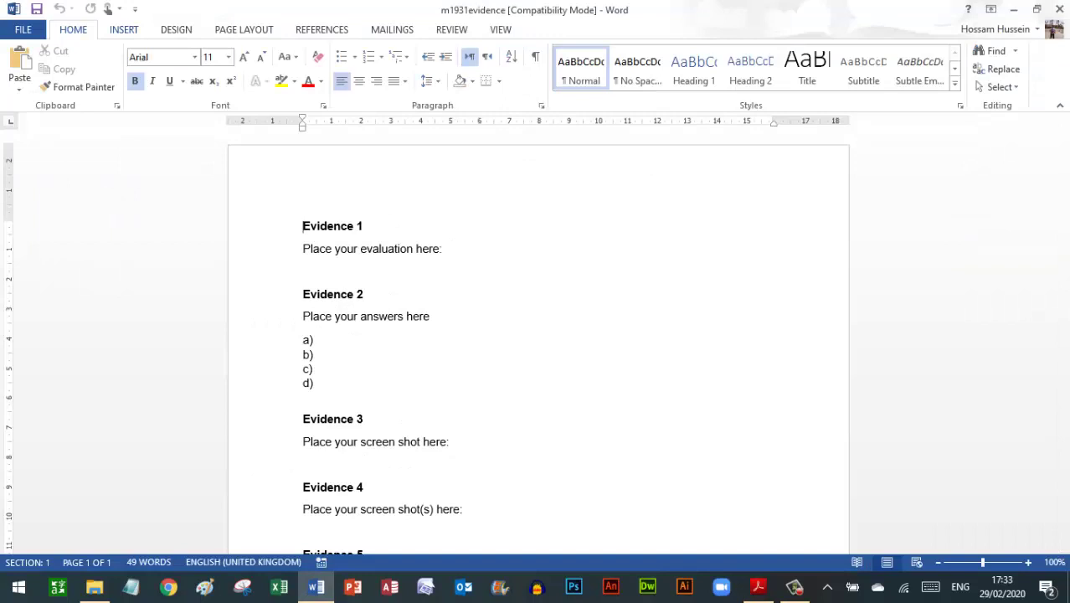
left_click(123, 29)
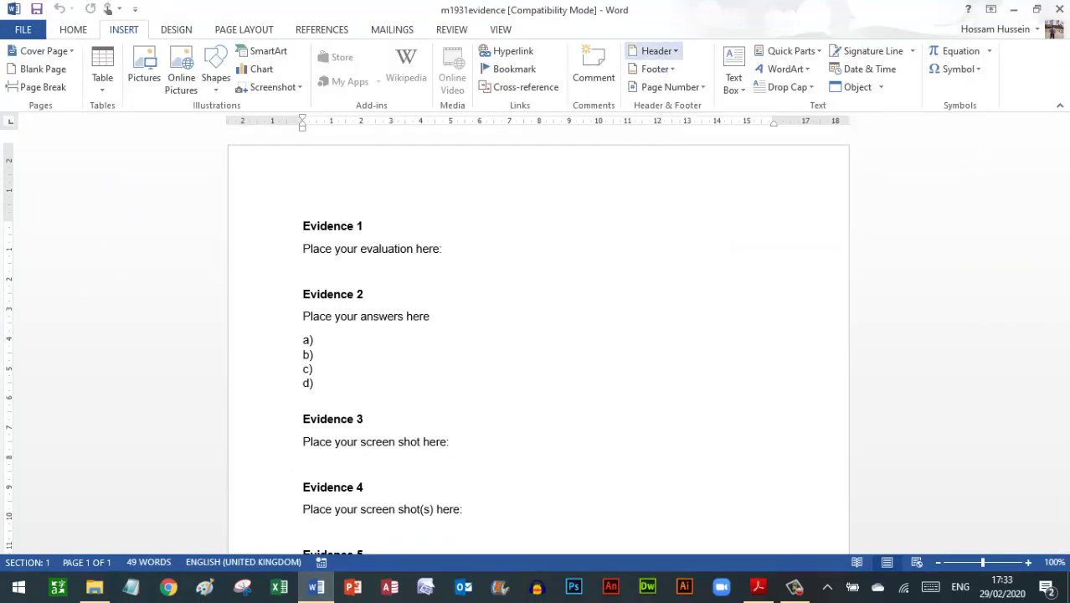
Insert a Blank (Three Columns) header holding the candidate's name, centre number and candidate number.
left_click(656, 51)
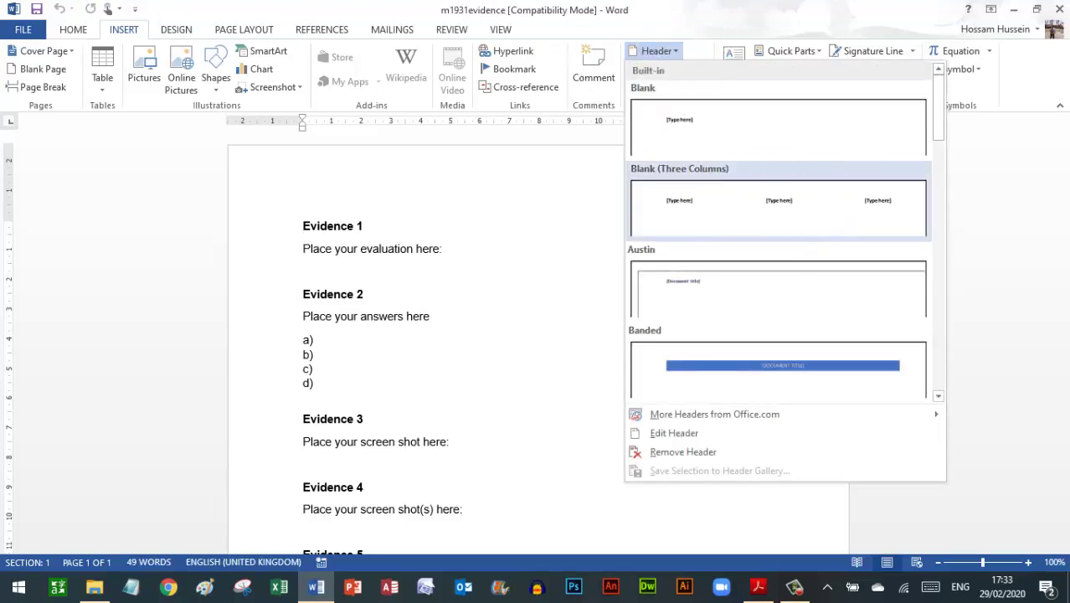
left_click(778, 208)
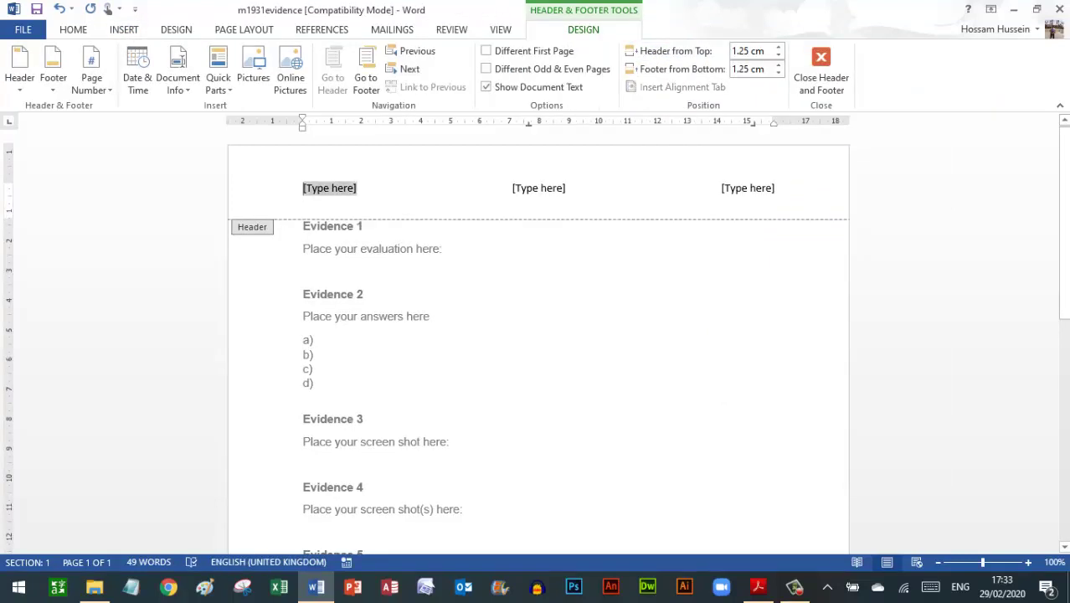
type("Hossa")
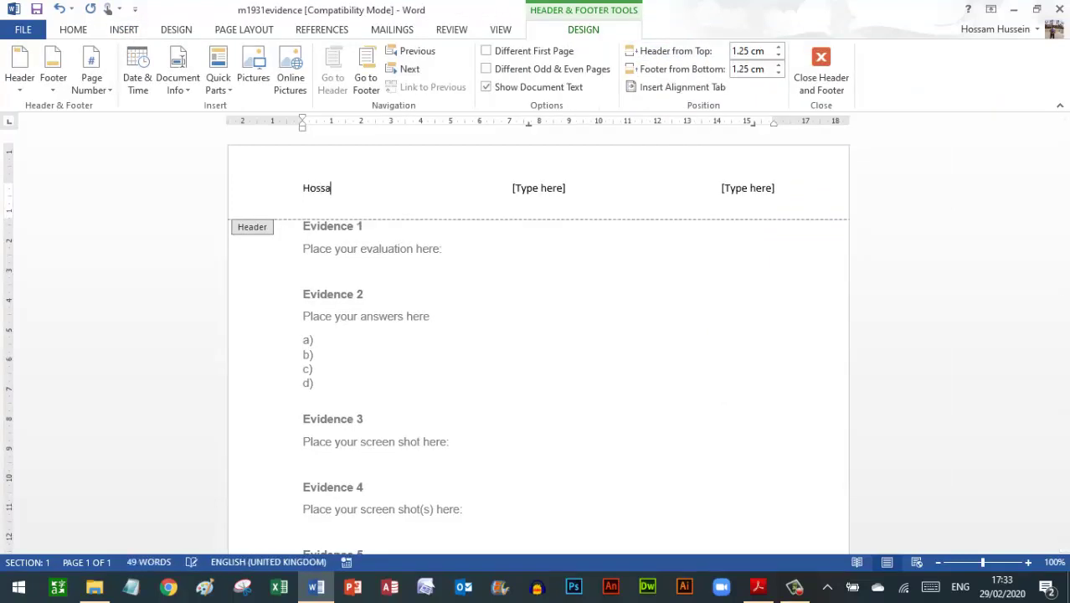
type("m Huuse")
type("in")
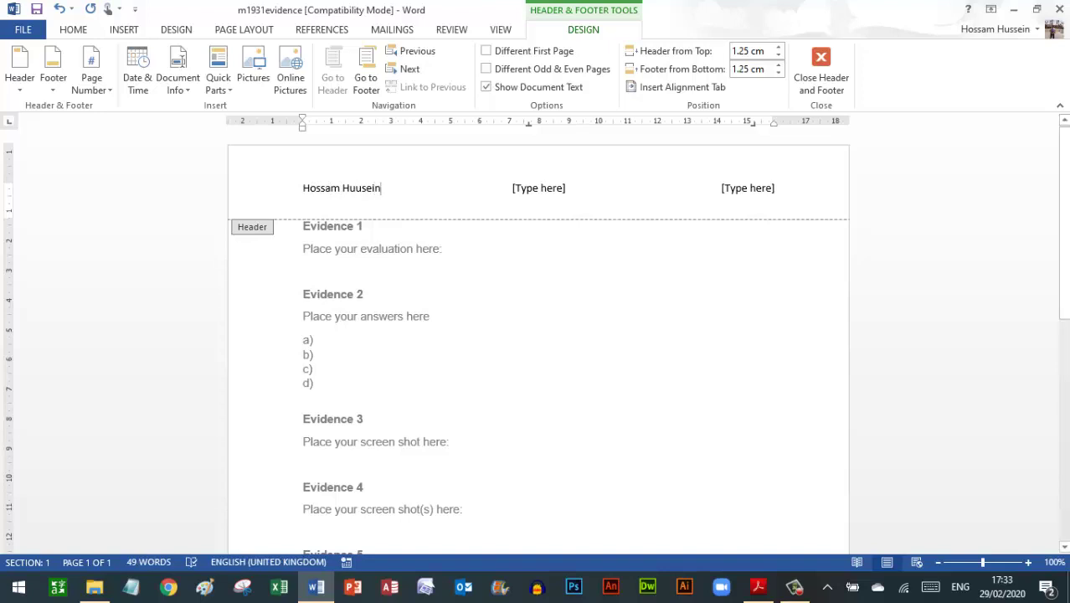
left_click(538, 187)
type("E")
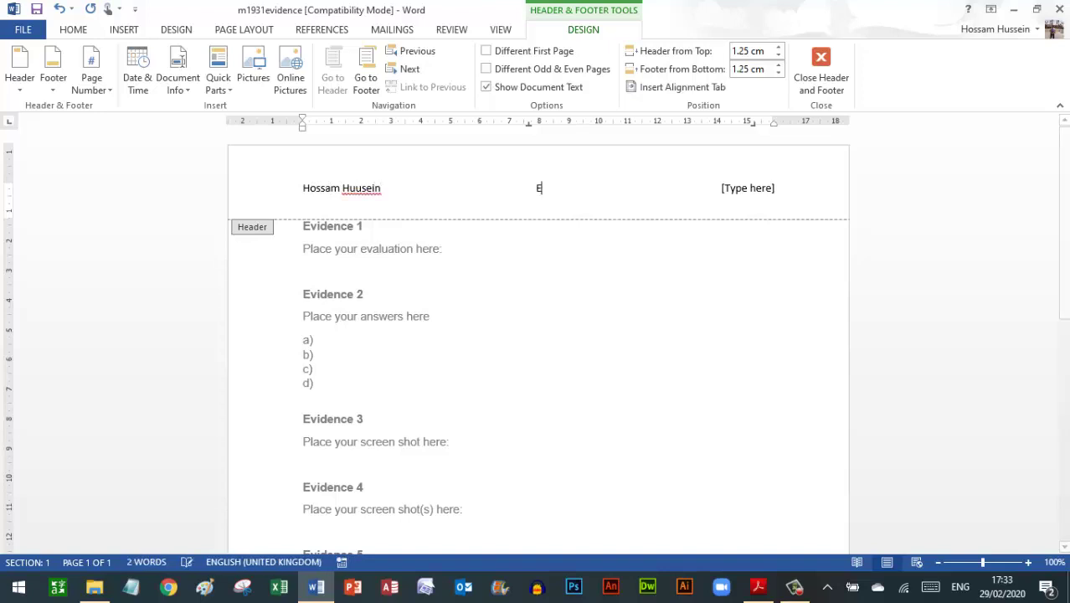
type("G123")
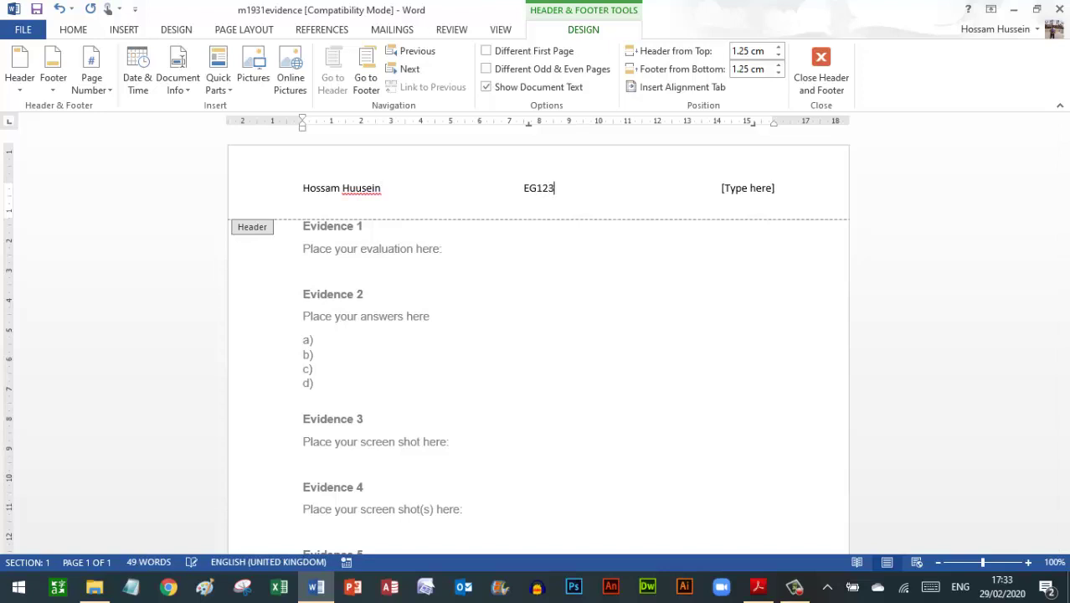
left_click(748, 187)
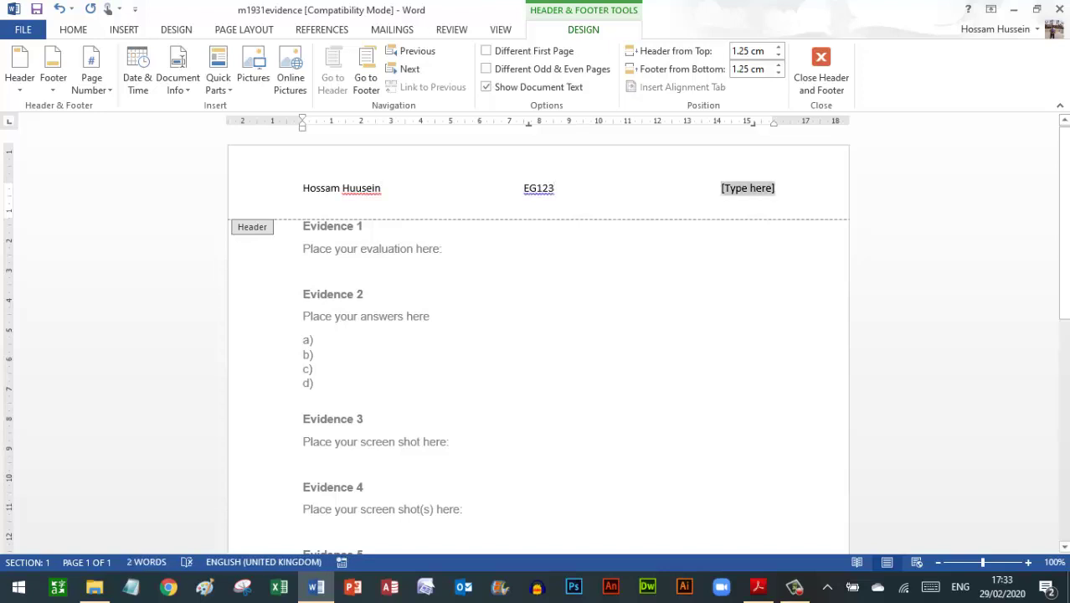
type("4567")
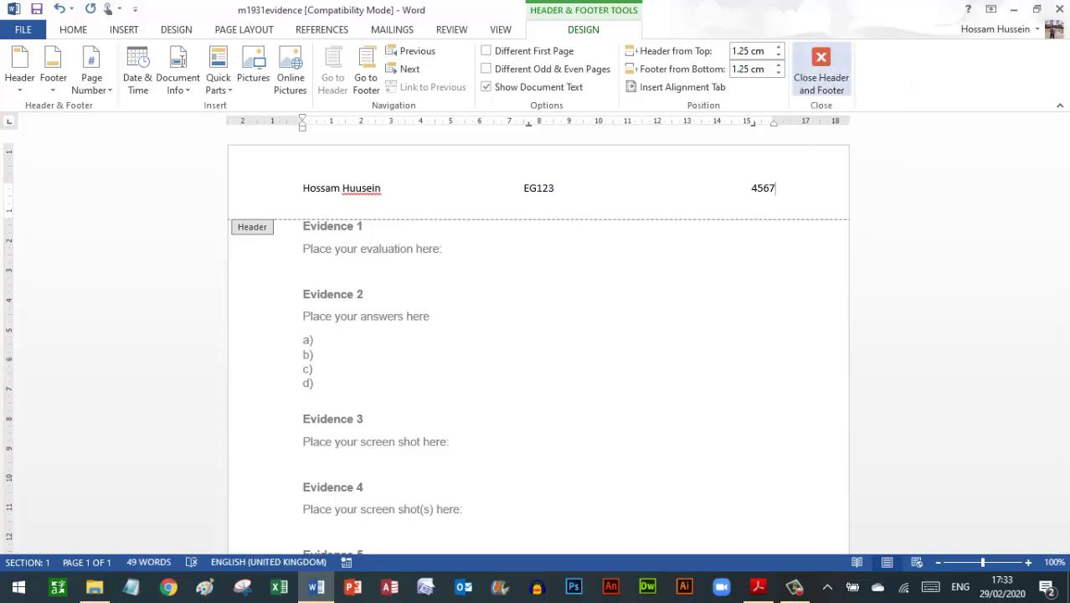
left_click(820, 71)
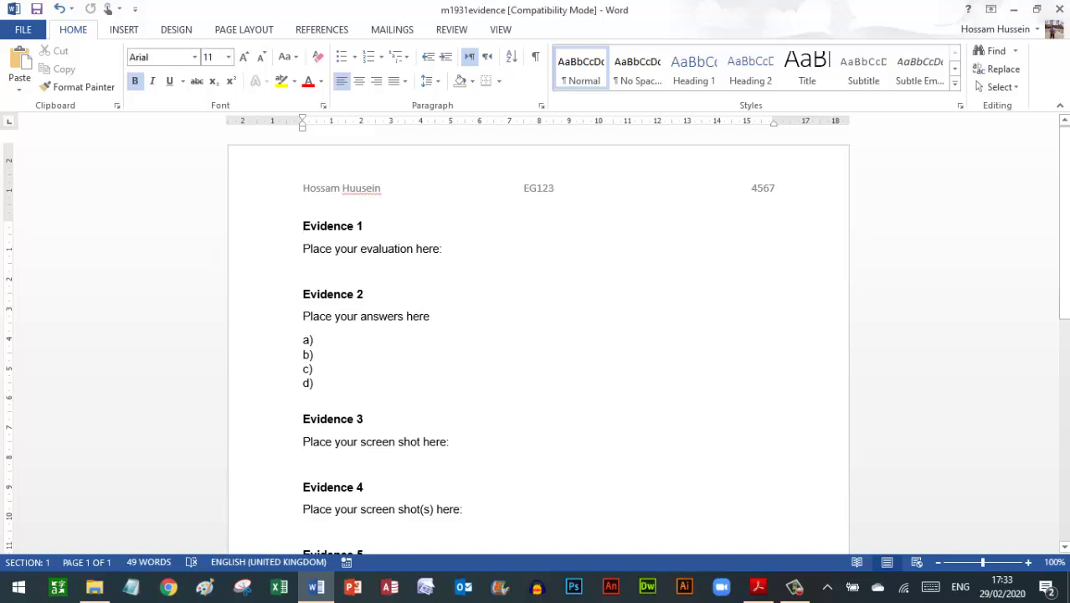
left_click(758, 586)
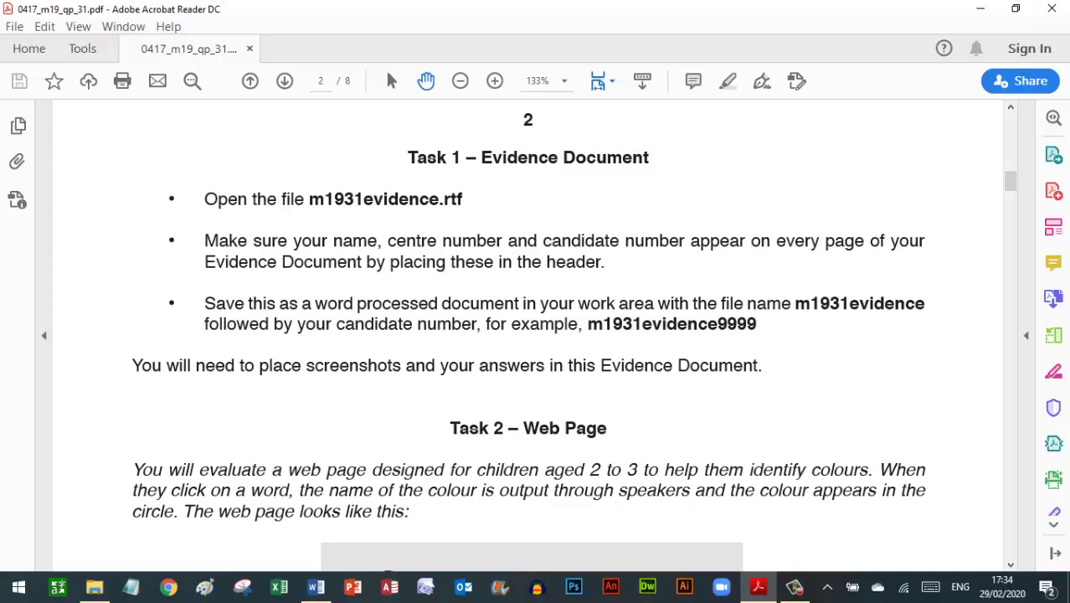
left_click_drag(586, 324, 757, 324)
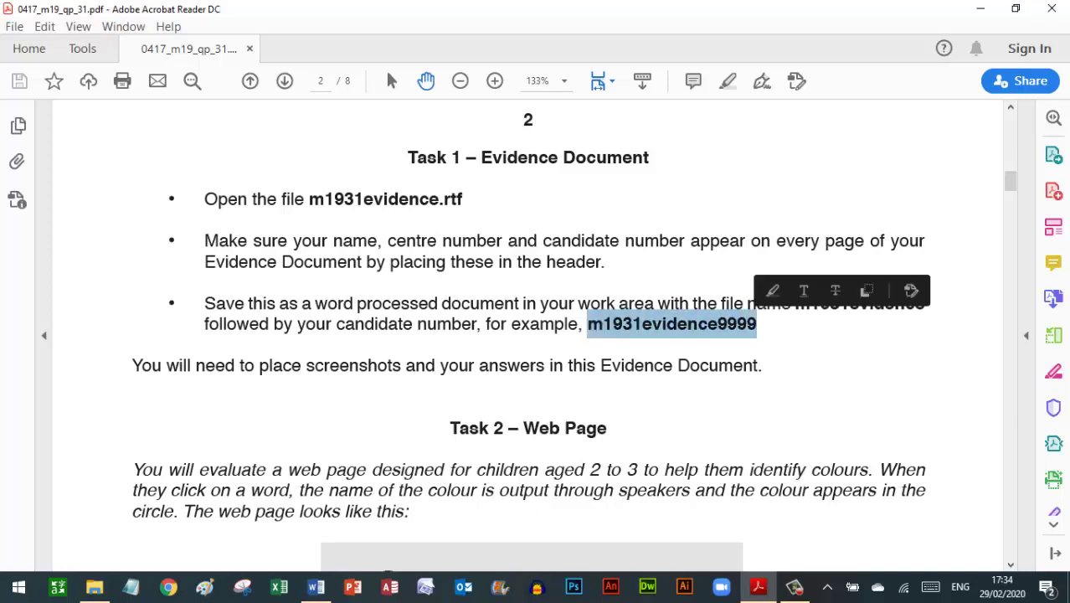
left_click(315, 586)
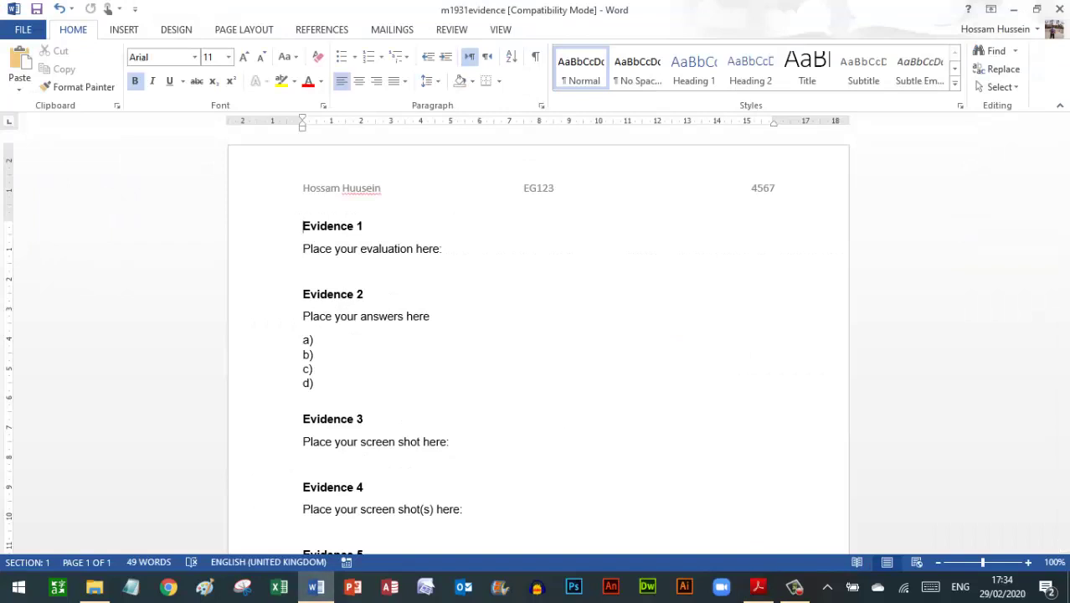
Start Save As in the 19 Mar folder, appending the candidate number to the m1931evidence file name.
left_click(24, 29)
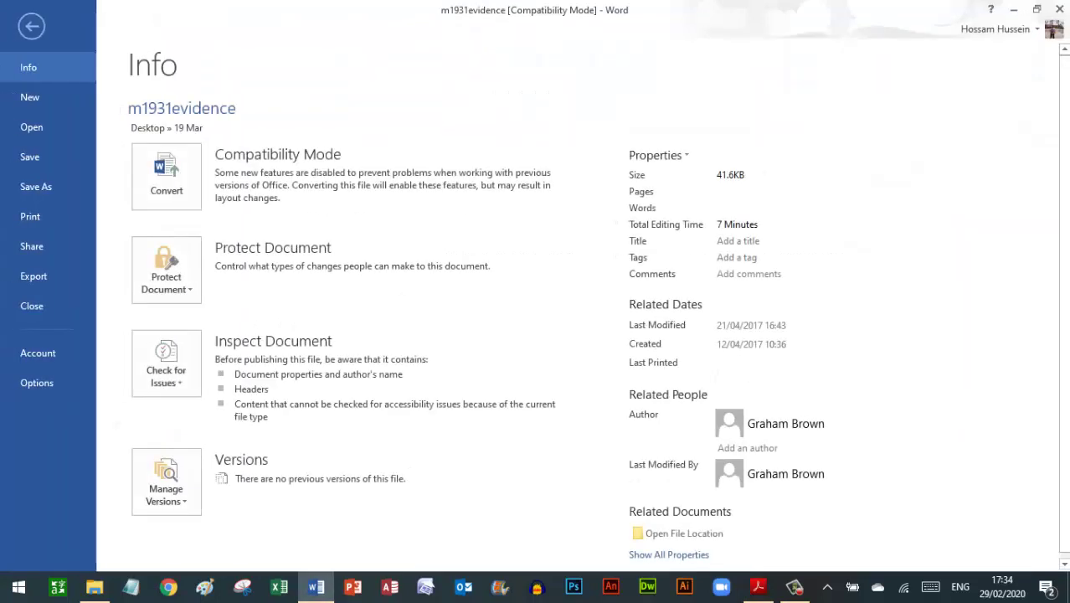
left_click(36, 186)
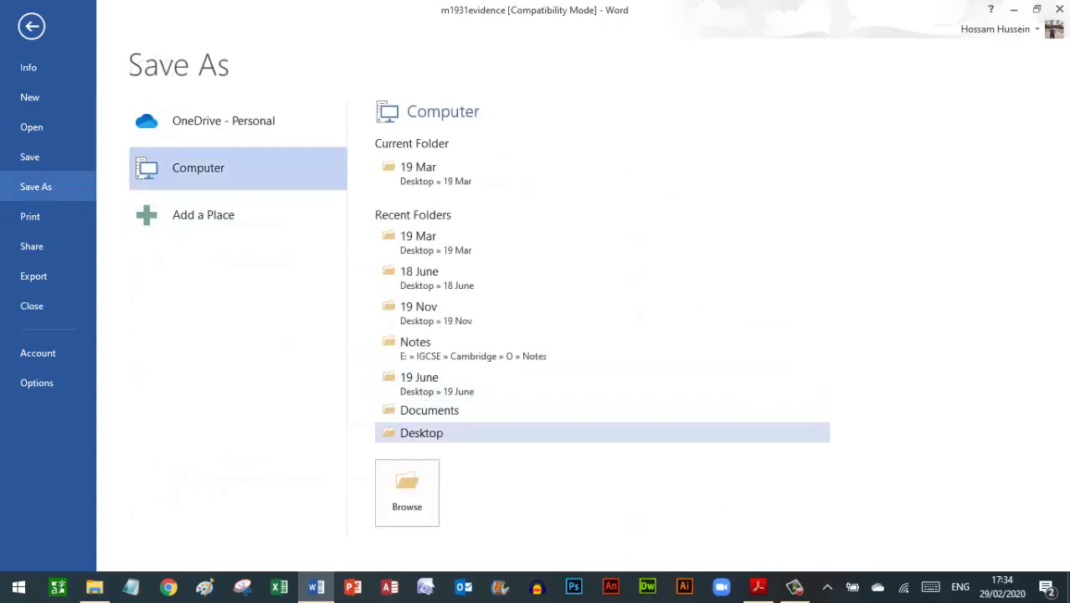
left_click(412, 484)
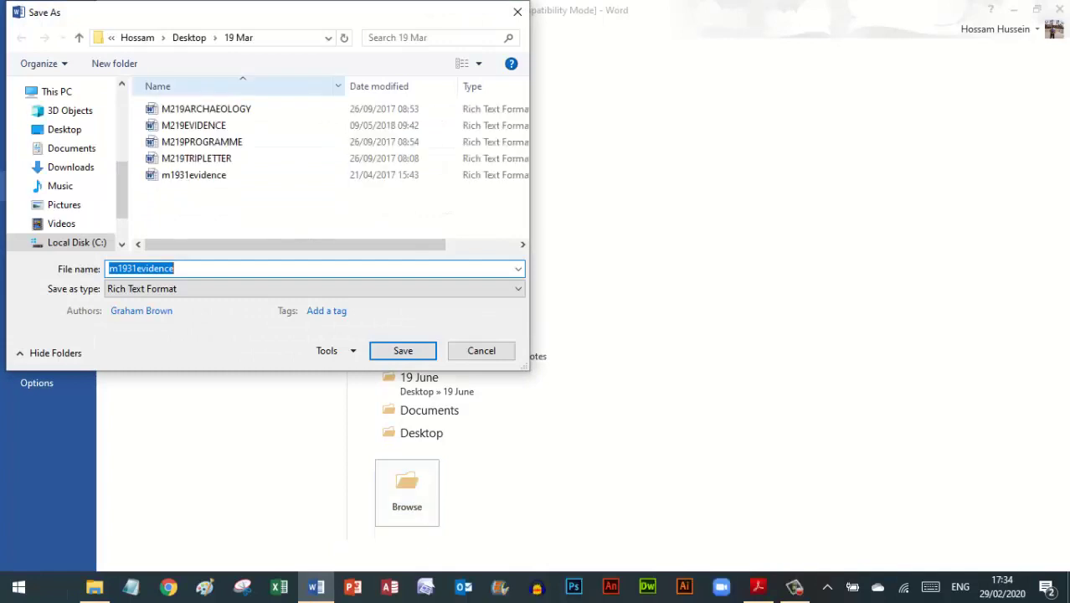
left_click(238, 38)
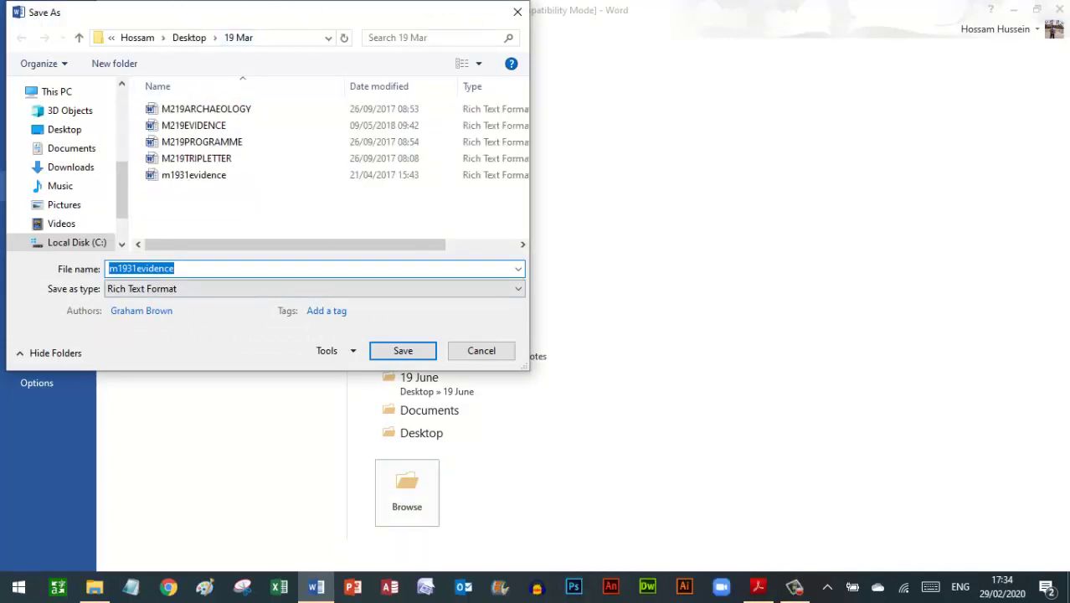
key("End")
type("2000")
key("BackSpace")
key("BackSpace")
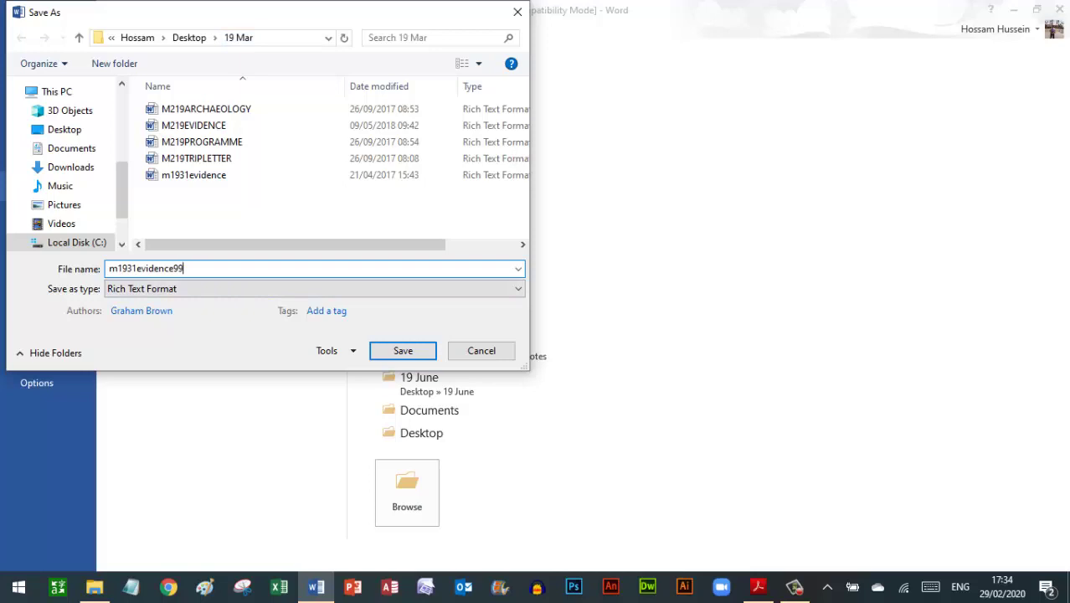
key("BackSpace")
key("BackSpace")
type("4")
type("567")
Set the save type to Word Document and save the file.
left_click(314, 288)
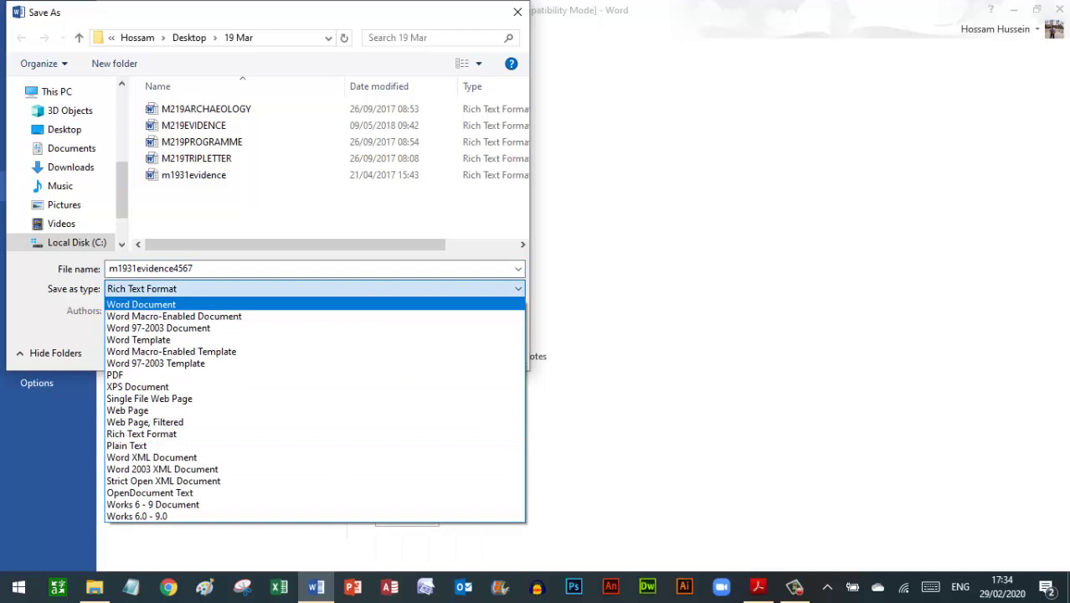
left_click(141, 304)
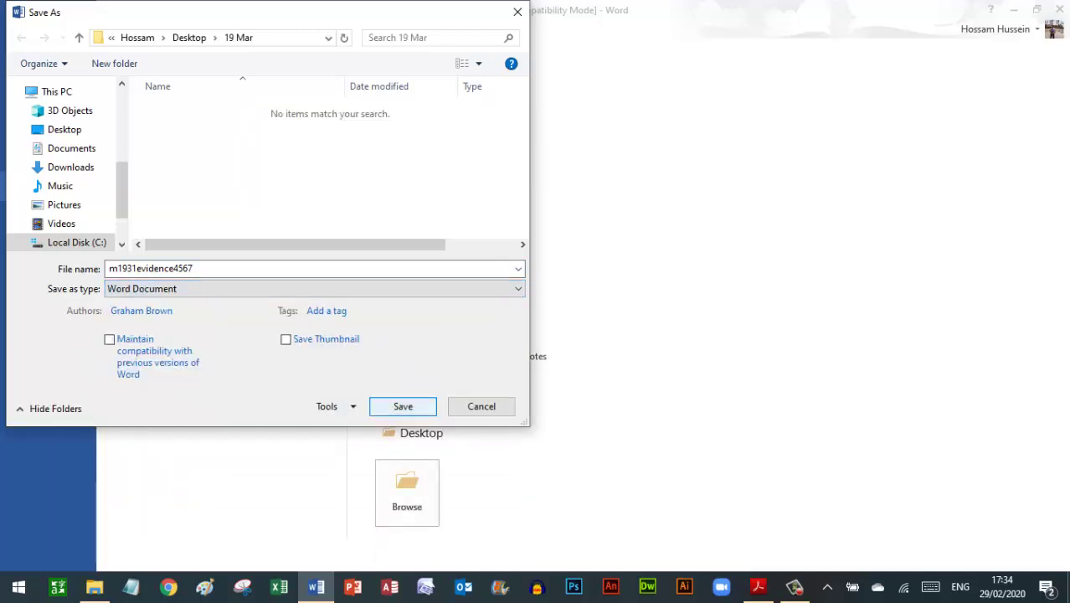
left_click(403, 406)
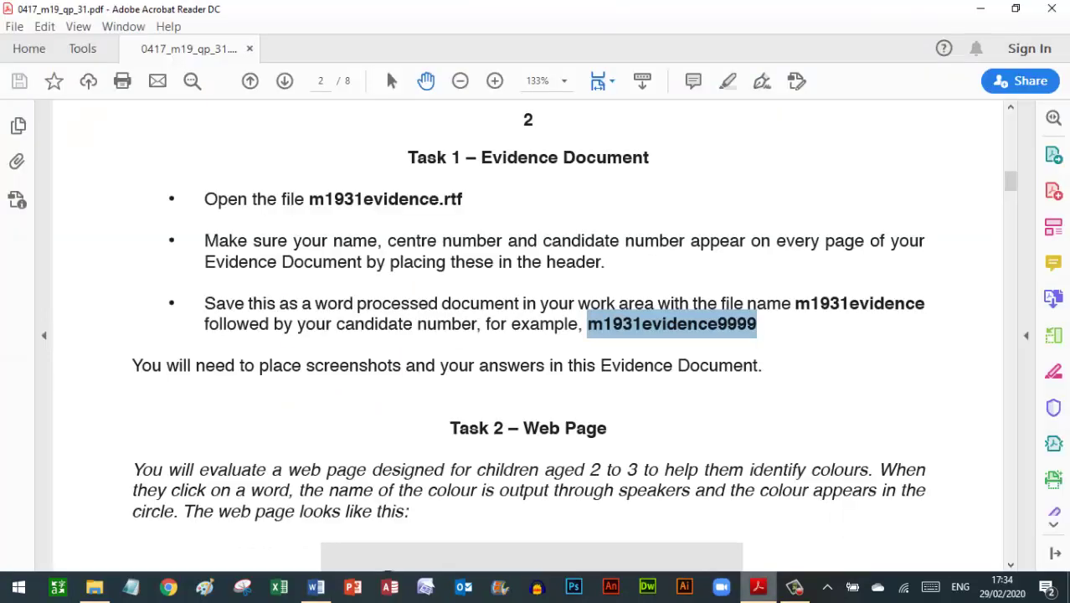
Scroll the question paper down from page 4 to Task 3 – Spreadsheet on page 6.
scroll(527, 335, "down", 10)
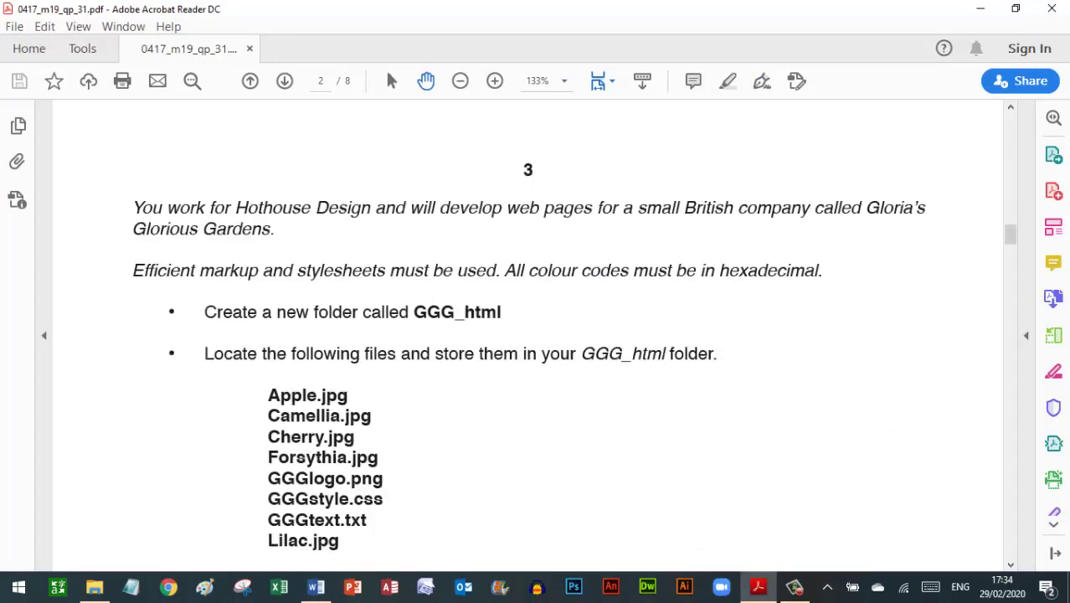
scroll(527, 335, "down", 10)
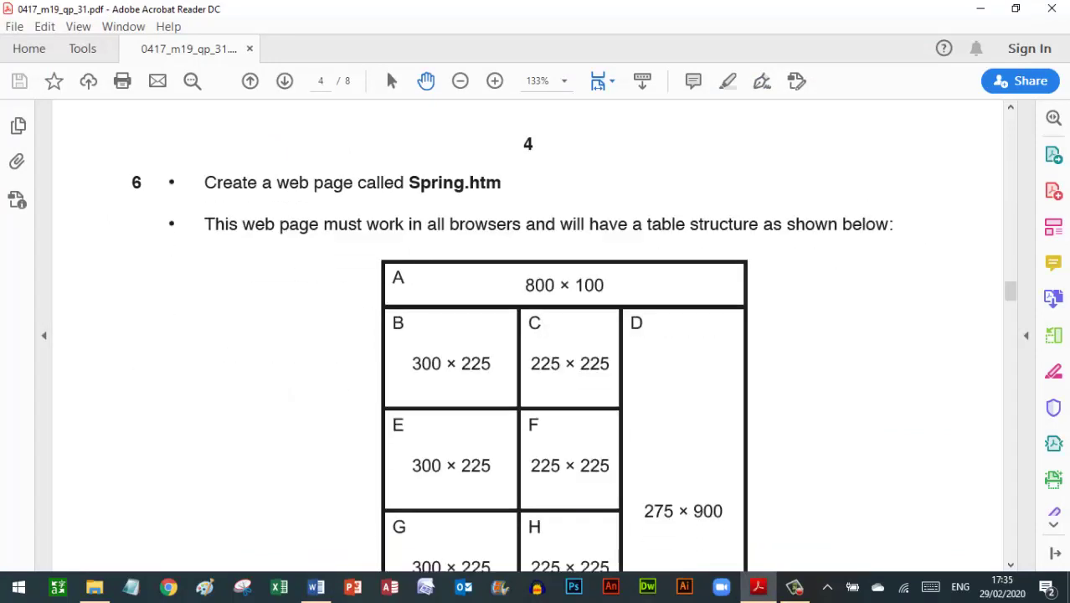
scroll(527, 335, "down", 3)
scroll(527, 334, "down", 5)
scroll(527, 335, "down", 2)
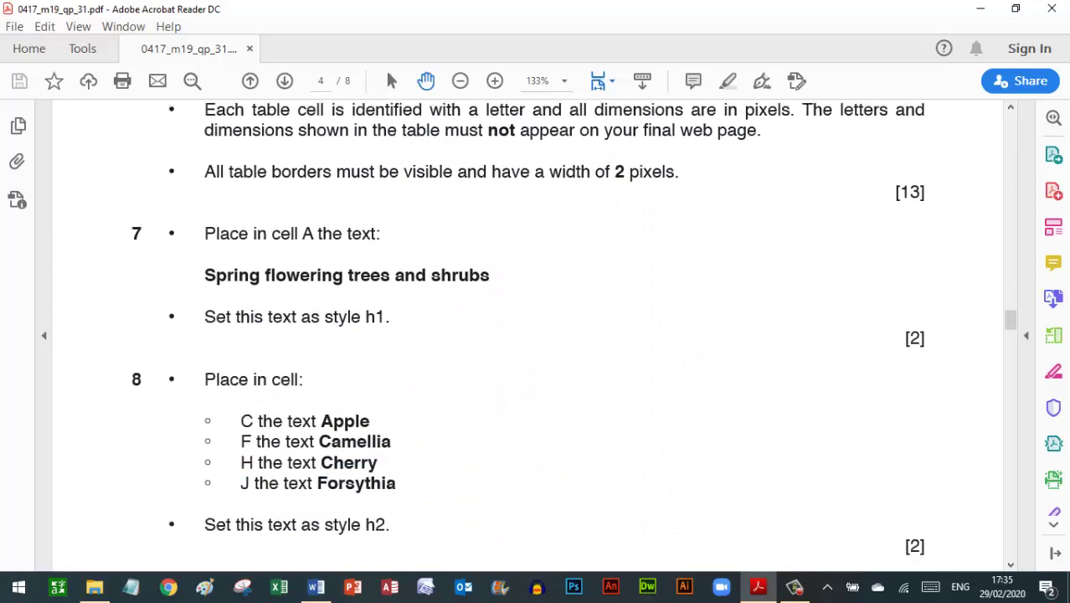
scroll(527, 335, "down", 3)
scroll(527, 335, "down", 2)
scroll(527, 335, "down", 6)
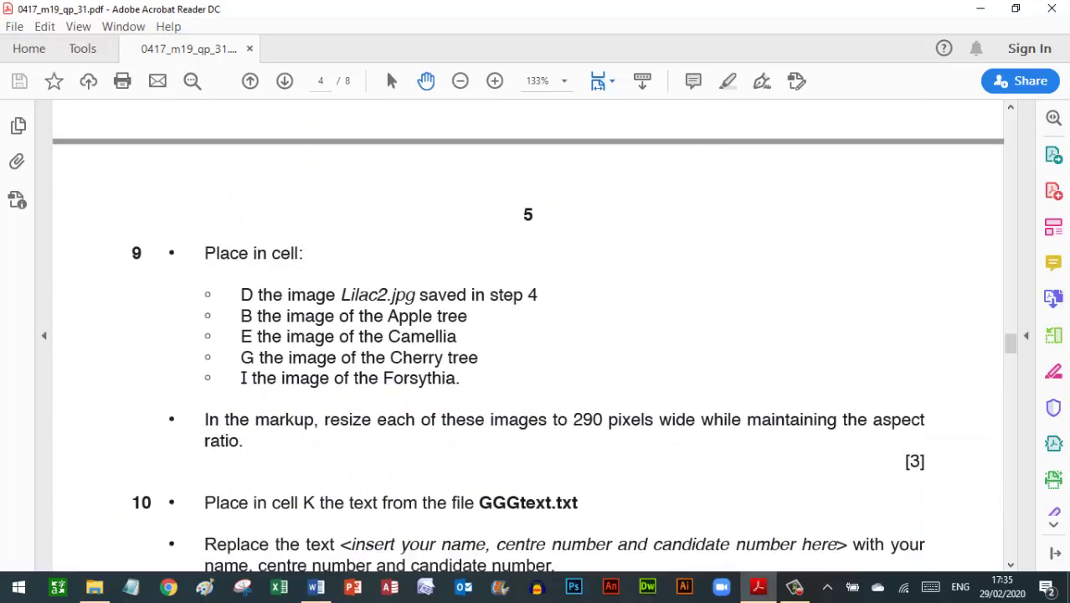
scroll(527, 335, "down", 5)
scroll(527, 335, "down", 1)
scroll(527, 335, "down", 4)
scroll(528, 334, "down", 10)
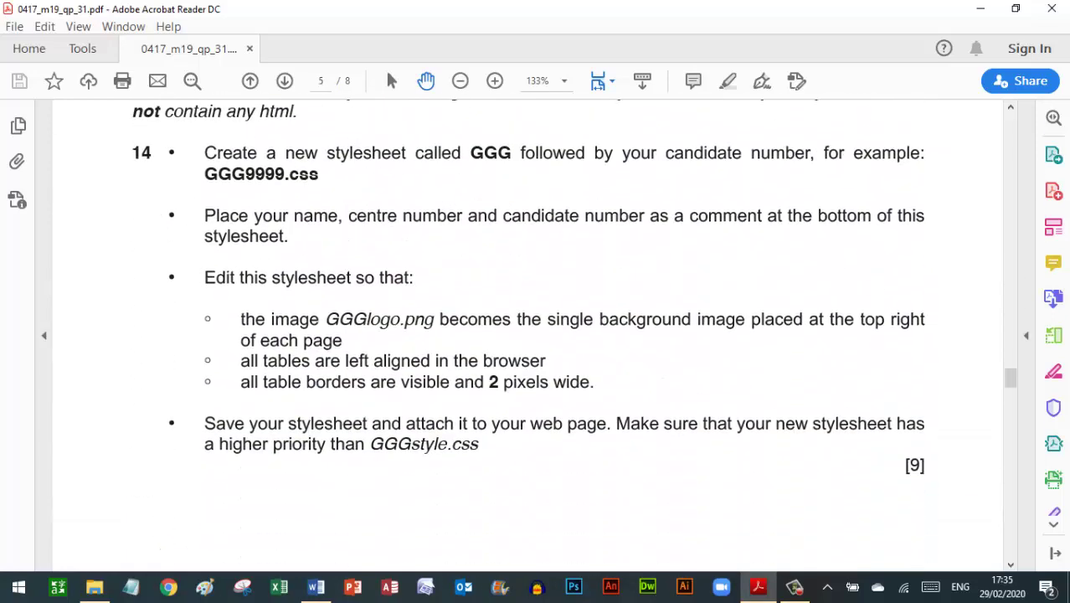
scroll(527, 335, "down", 4)
scroll(527, 335, "down", 2)
scroll(528, 335, "down", 7)
scroll(527, 335, "down", 10)
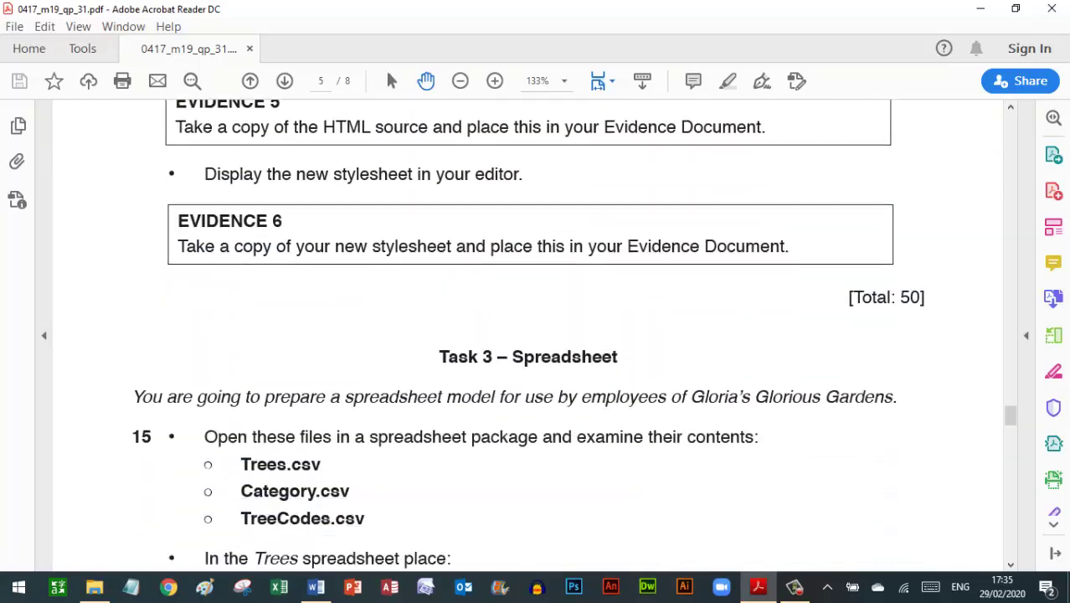
scroll(527, 334, "down", 2)
scroll(527, 334, "down", 1)
scroll(527, 335, "down", 3)
scroll(527, 334, "down", 1)
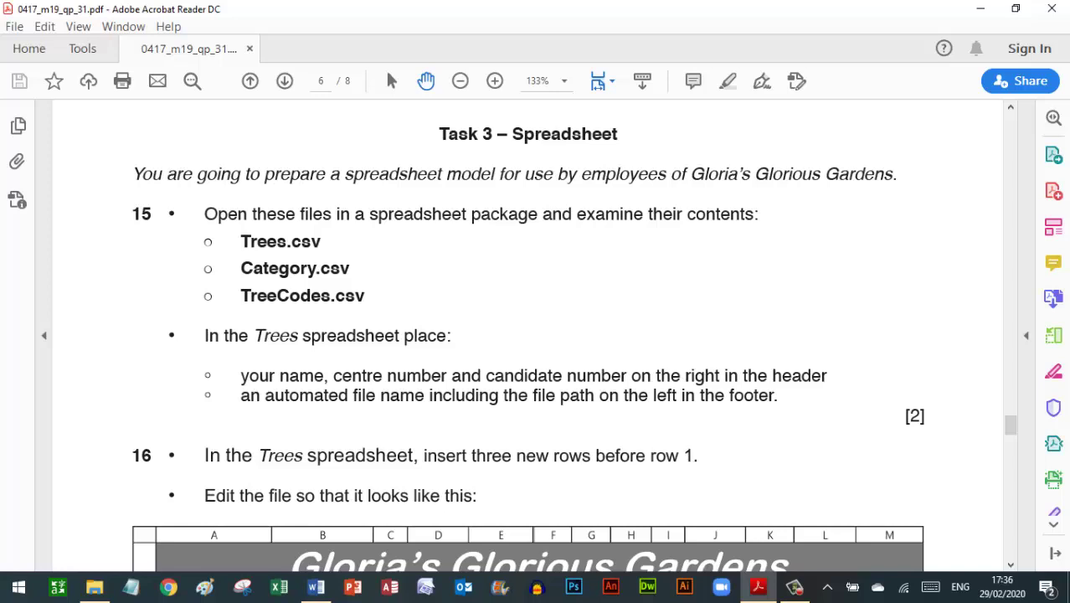
Click three spots in the Task 3 section of the question paper.
left_click(267, 251)
left_click(275, 271)
left_click(277, 302)
Open the Trees file from the 19 Mar folder in Excel.
left_click(95, 586)
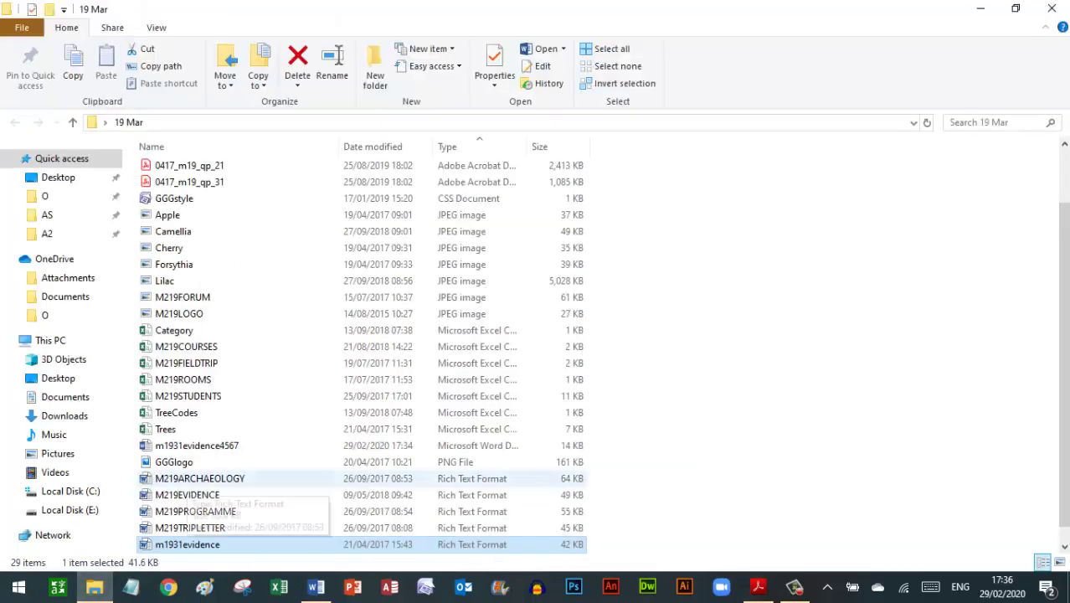
left_click(184, 379)
key("Down")
key("Down")
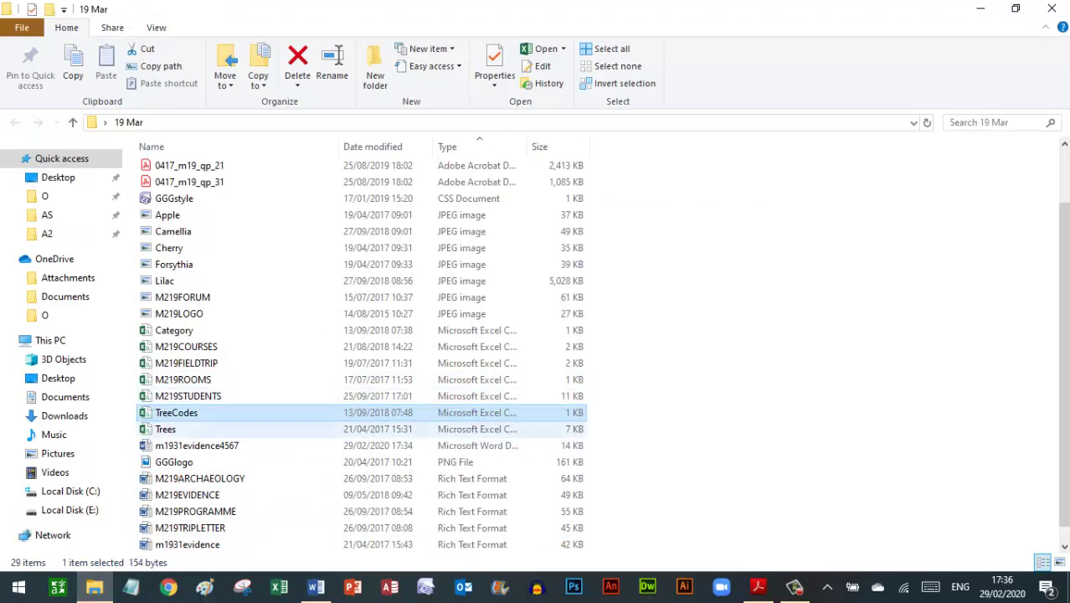
left_click(165, 428)
key("Return")
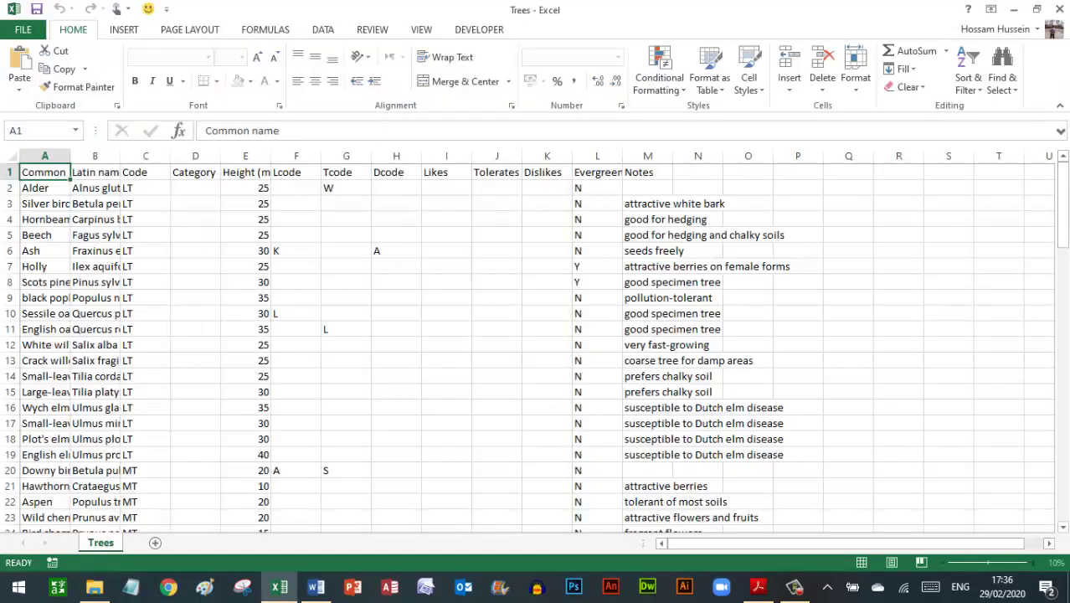
Open the Category file in Excel, then select TreeCodes in the 19 Mar folder.
left_click(95, 586)
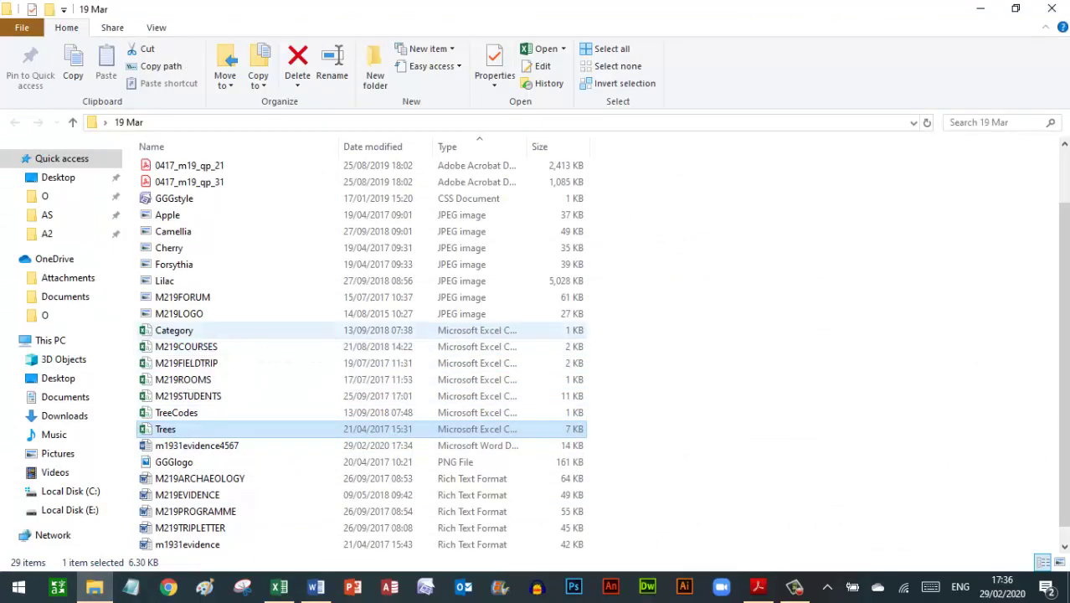
left_click(174, 330)
key("Return")
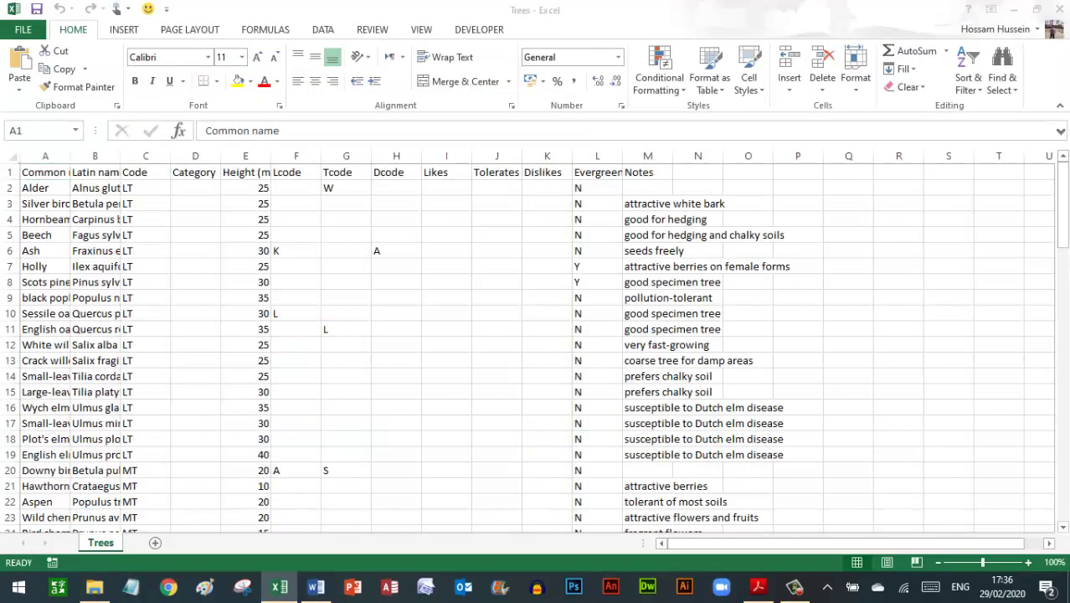
left_click(94, 586)
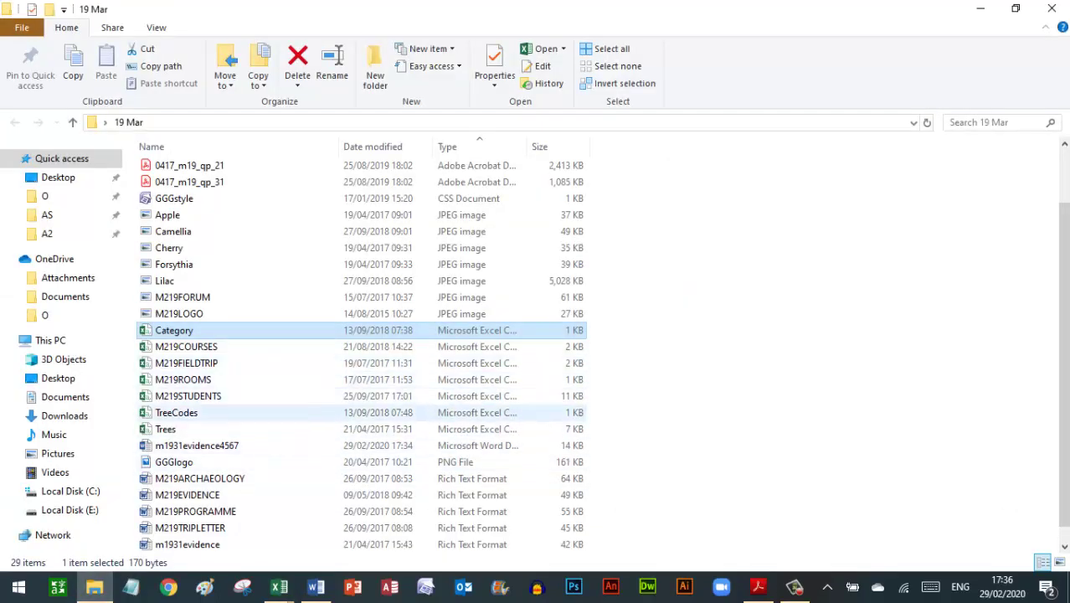
left_click(193, 412)
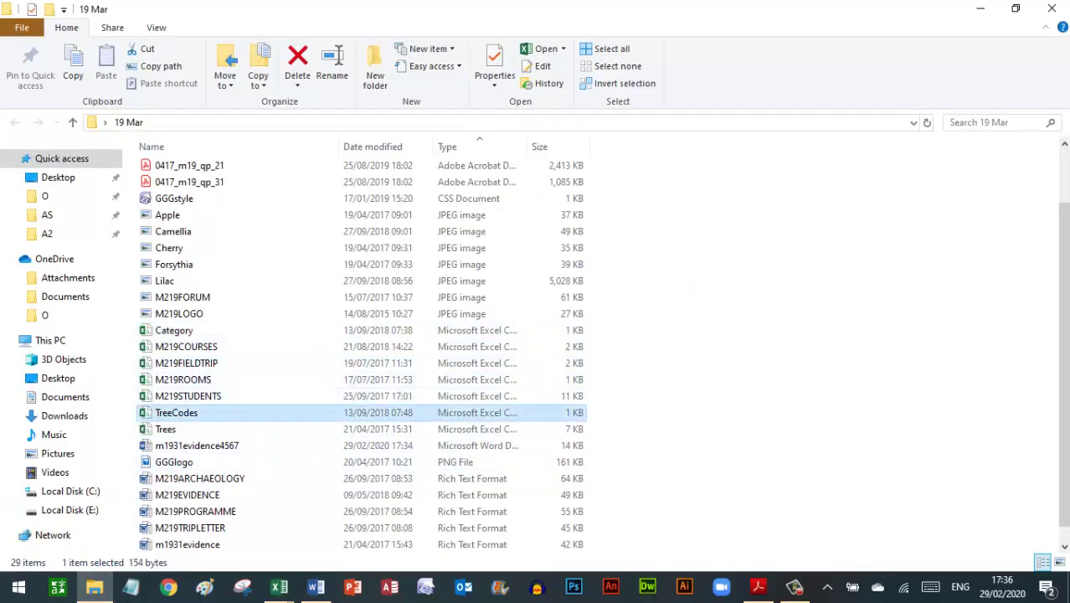
Open TreeCodes, then select the whole Trees sheet and AutoFit all its columns.
key("Return")
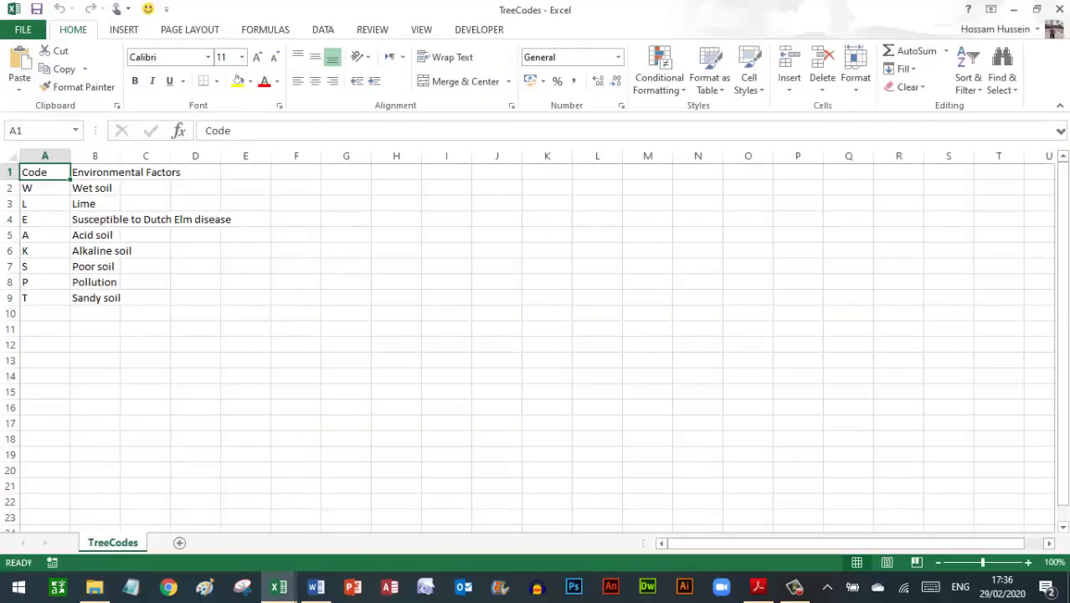
mouse_move(279, 586)
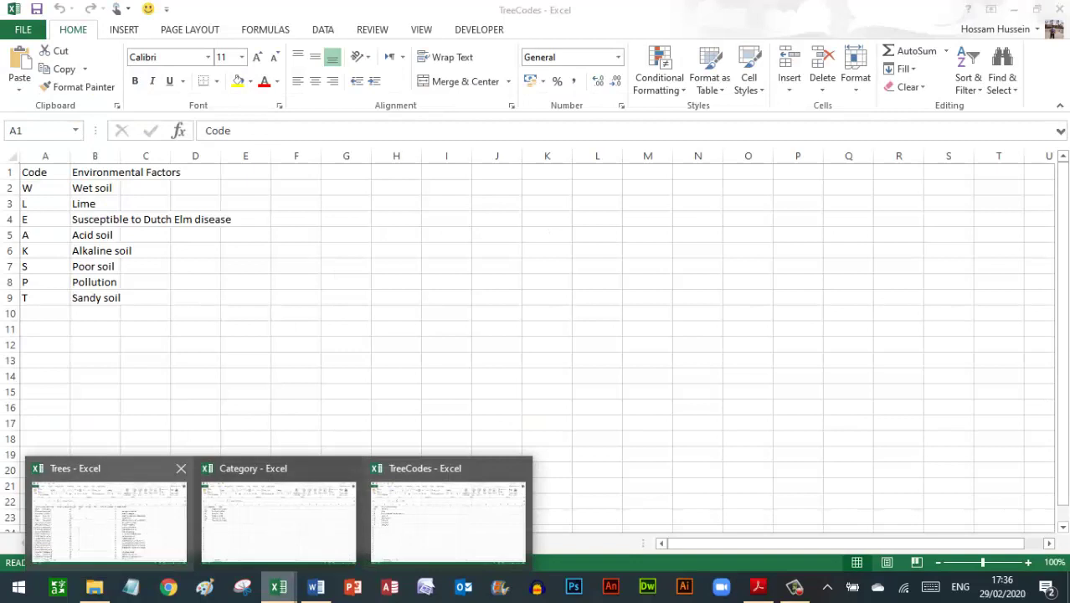
left_click(109, 514)
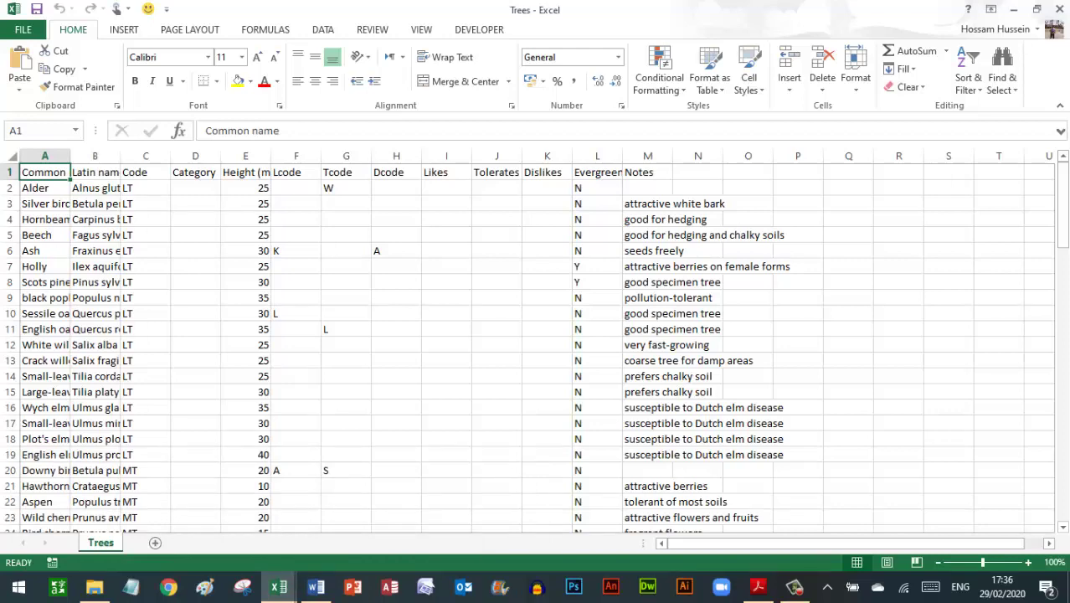
left_click(10, 155)
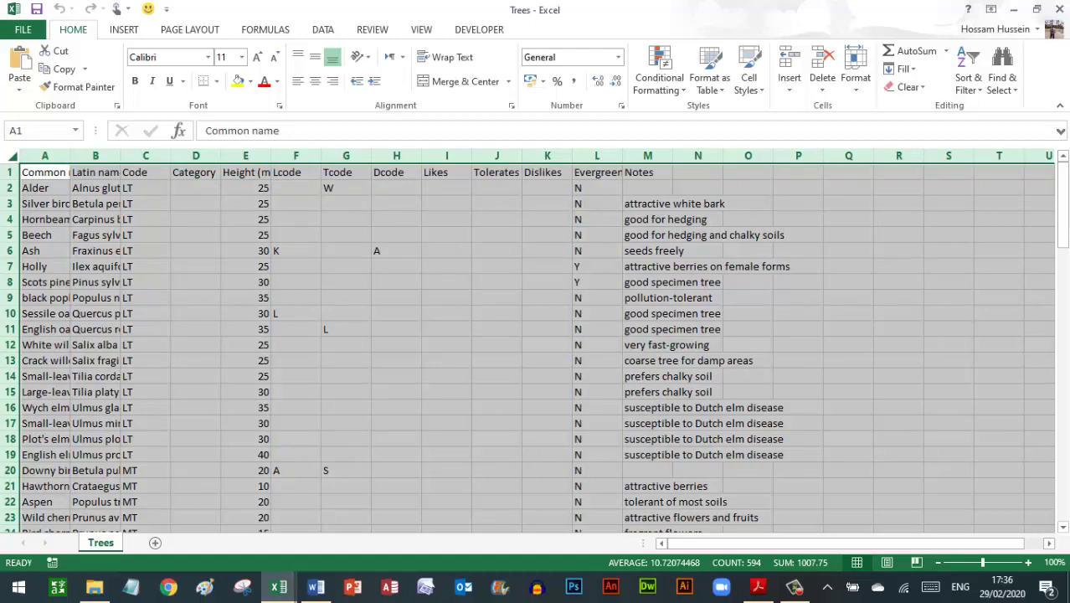
left_click(171, 156)
double_click(171, 157)
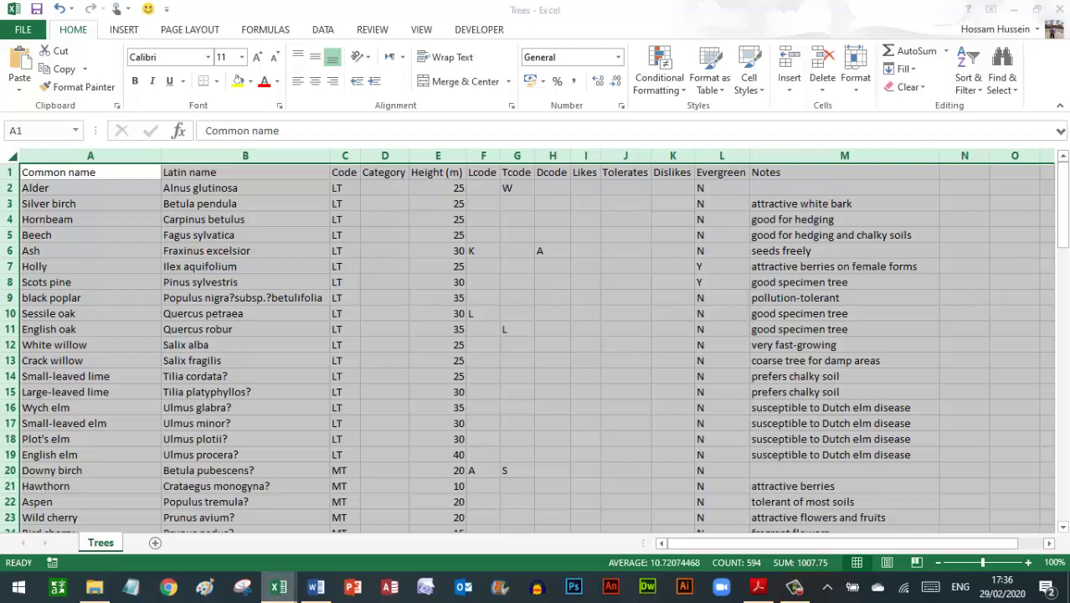
AutoFit every column in the Category and TreeCodes sheets.
mouse_move(278, 586)
left_click(278, 515)
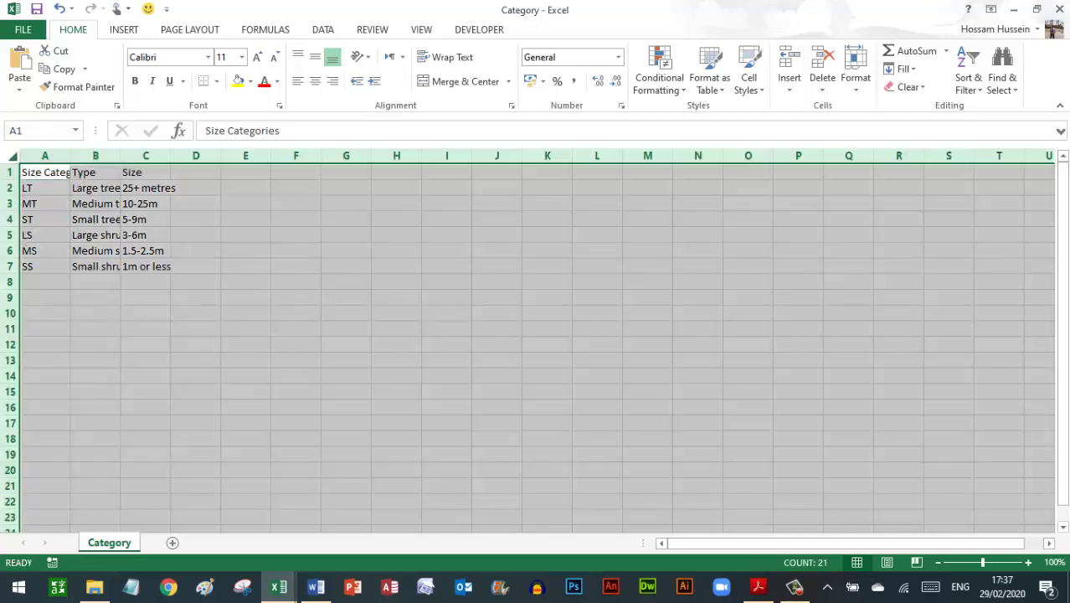
left_click(12, 156)
double_click(121, 156)
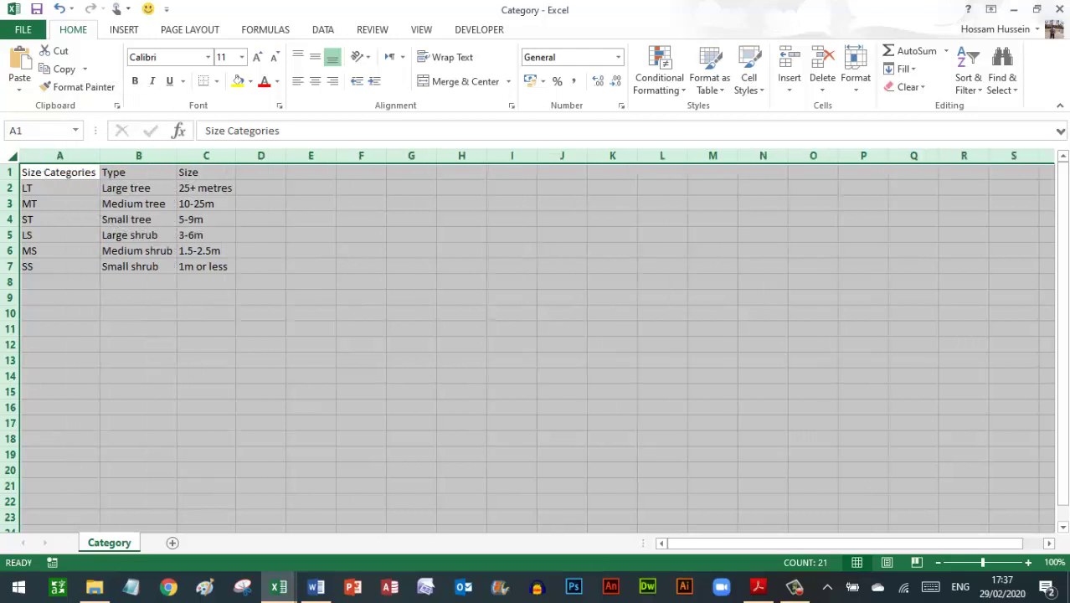
mouse_move(279, 586)
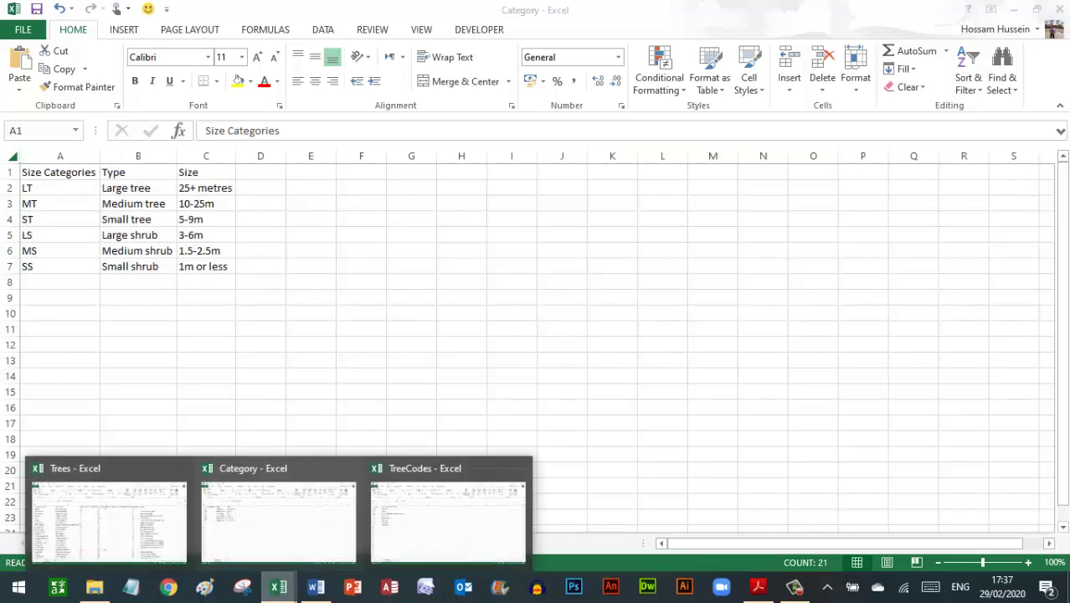
left_click(448, 519)
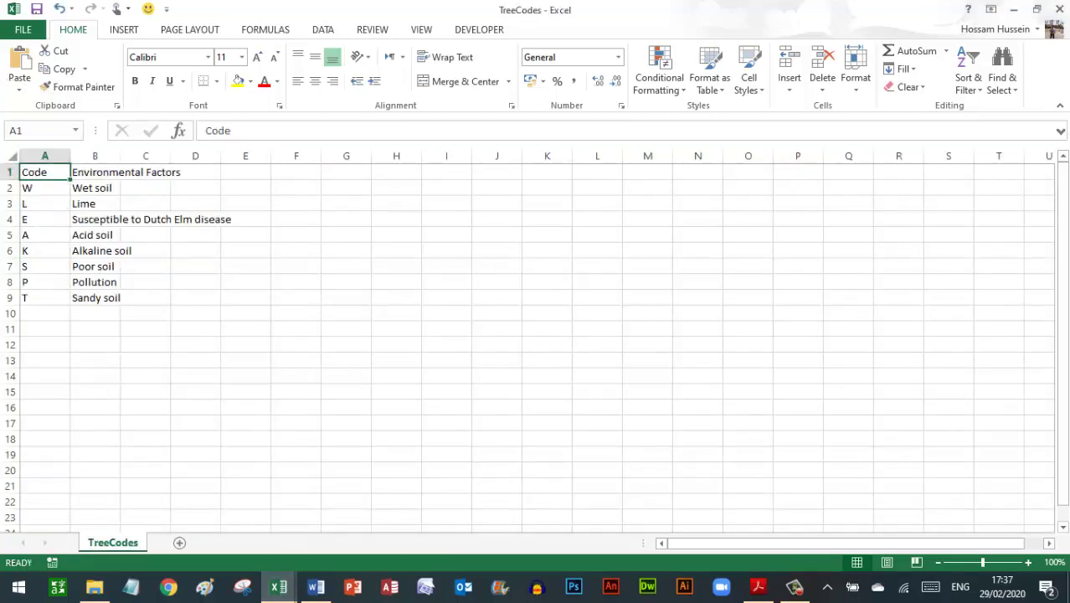
left_click(12, 156)
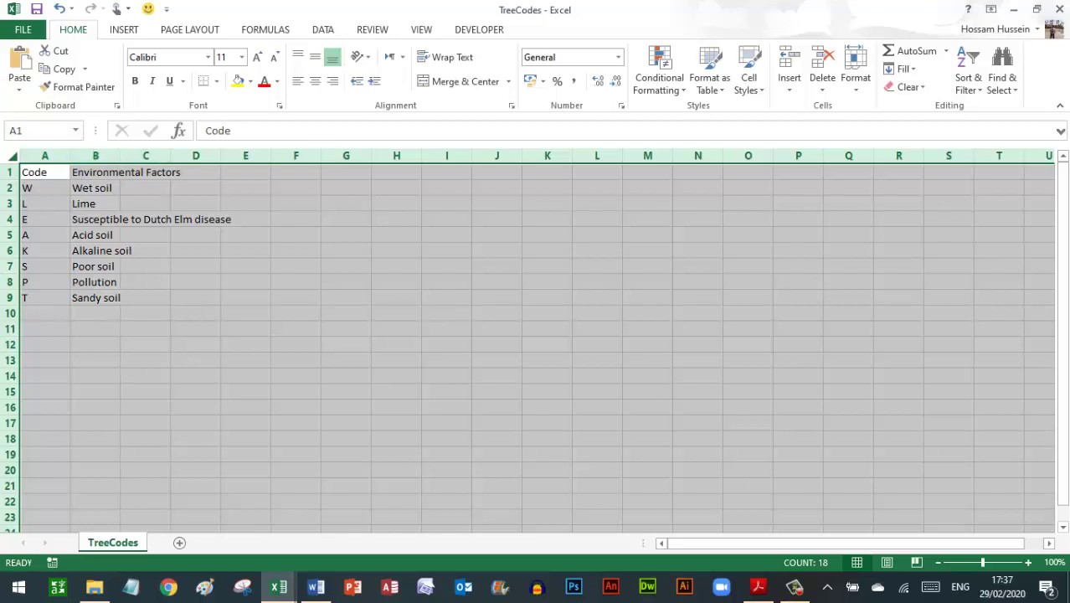
double_click(120, 156)
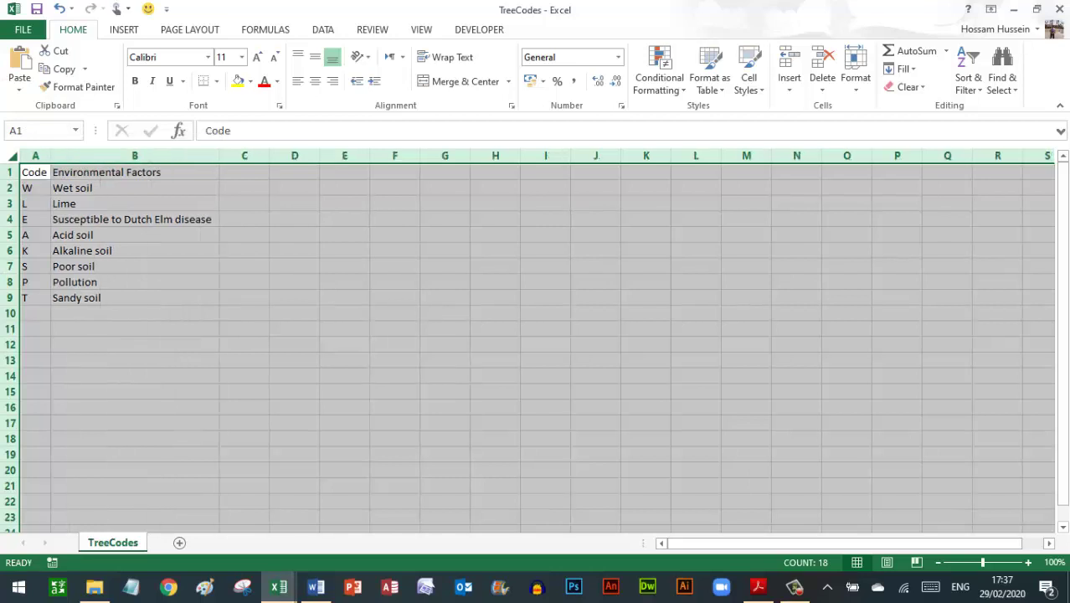
Select cell D4 in the Trees Category column, then bring the question paper forward.
left_click(279, 586)
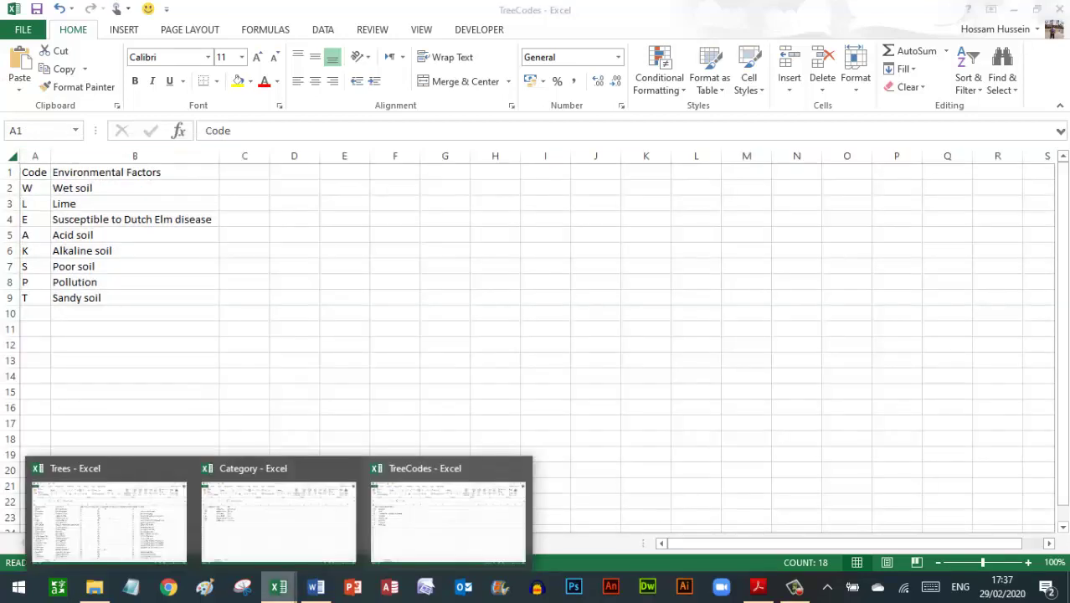
left_click(109, 515)
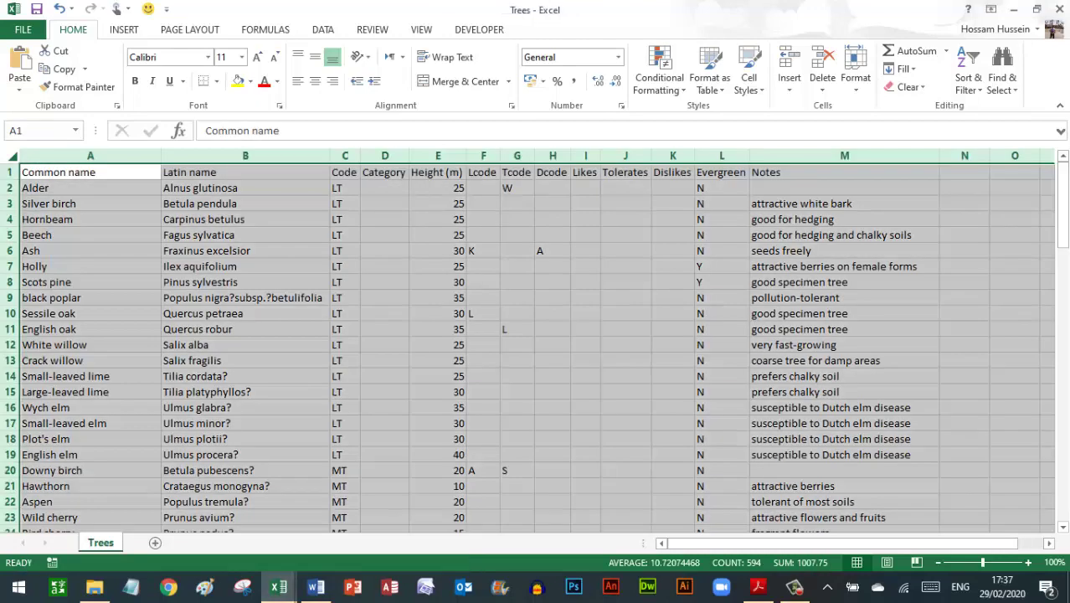
left_click(384, 218)
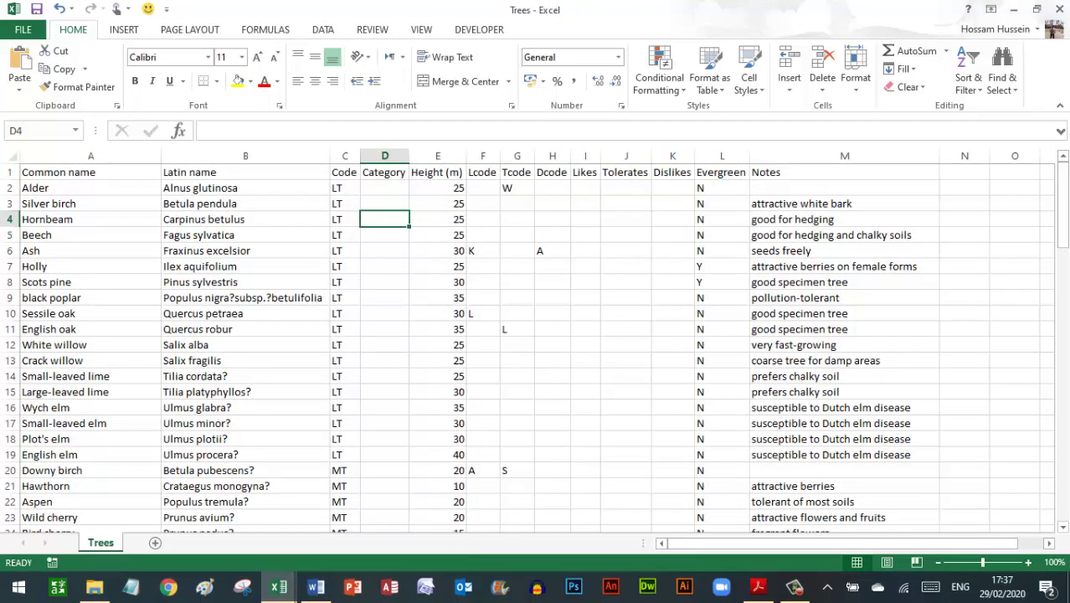
left_click(758, 586)
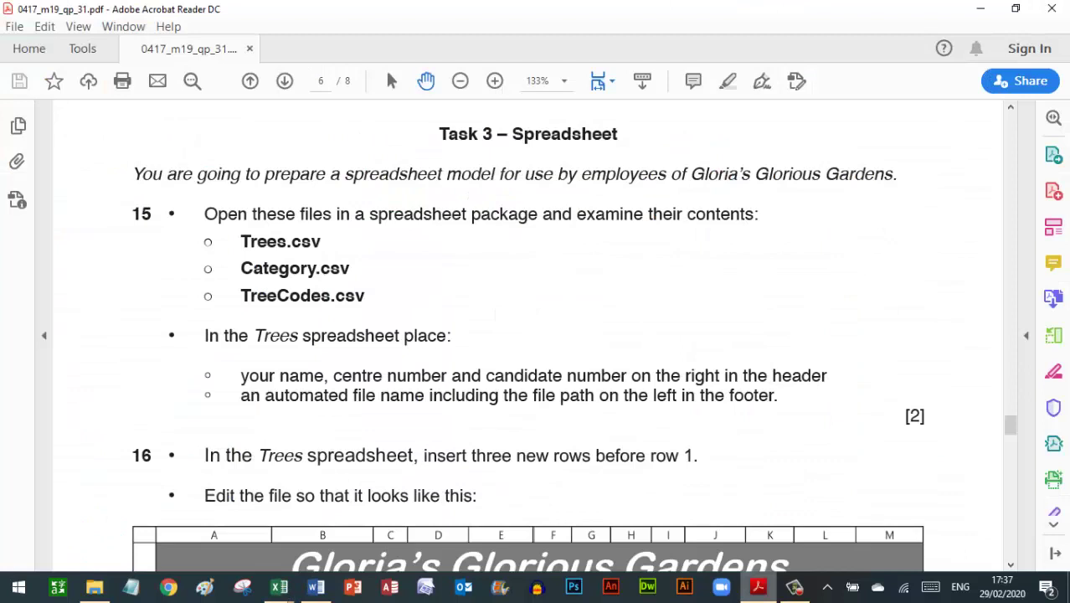
Read question 16's insert-three-rows instruction, then switch back to the Trees workbook.
scroll(527, 335, "down", 1)
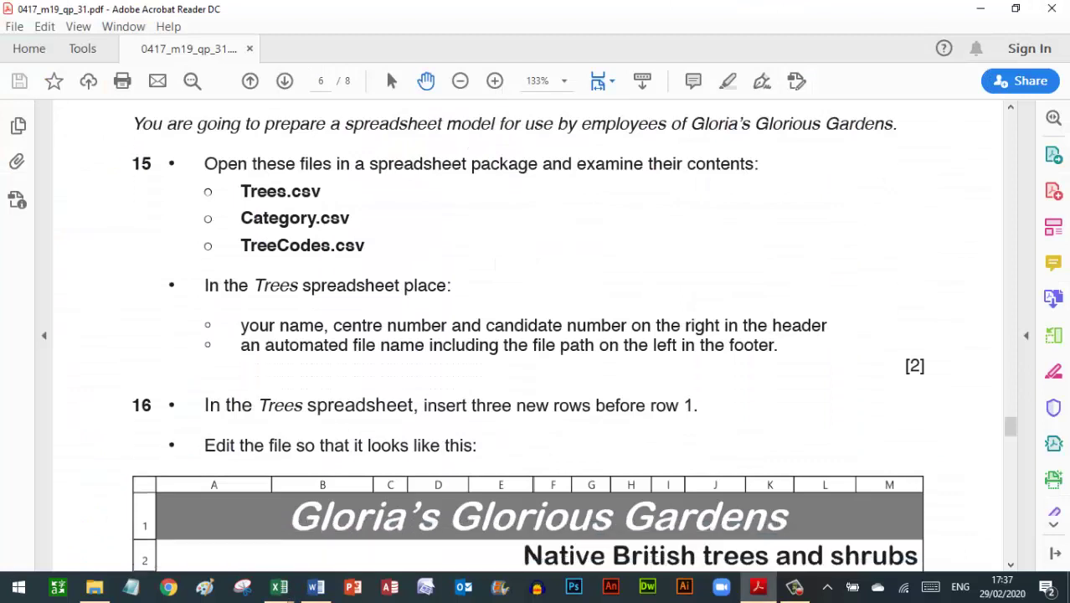
scroll(528, 335, "down", 2)
scroll(527, 335, "down", 1)
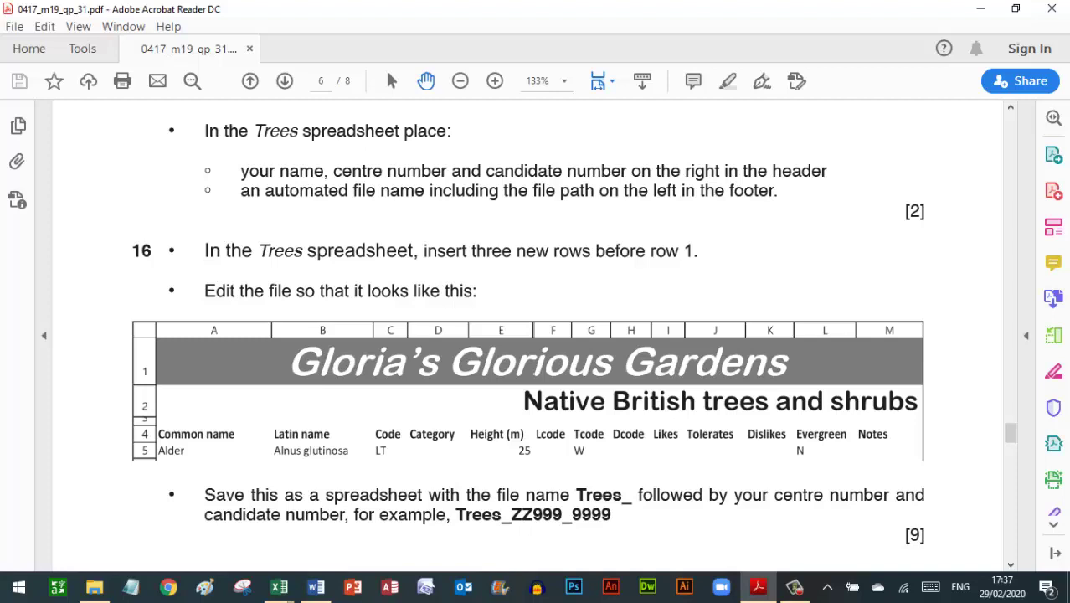
left_click(279, 585)
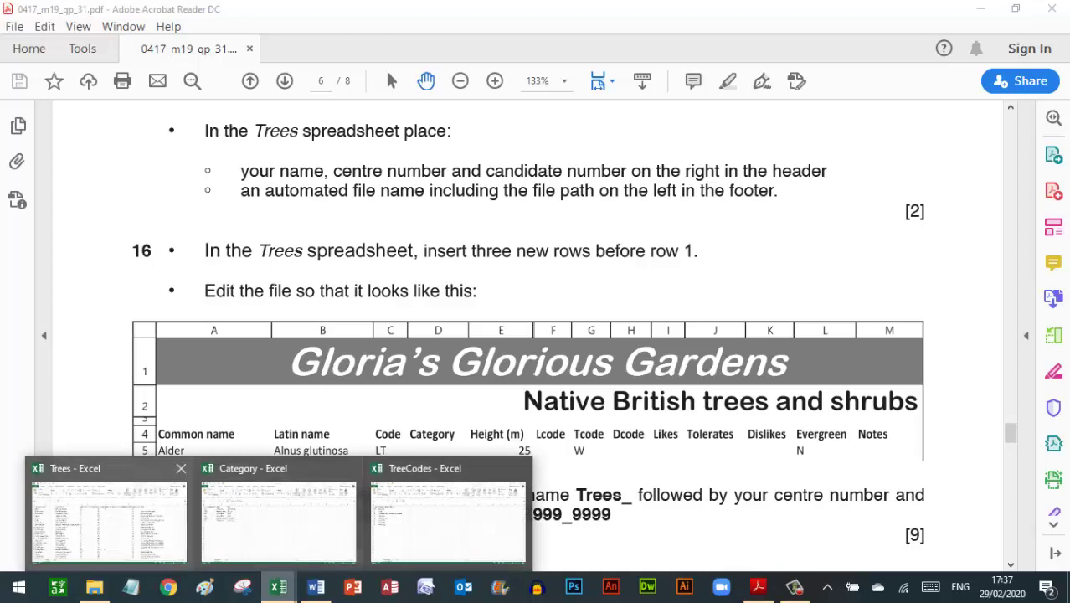
left_click(109, 515)
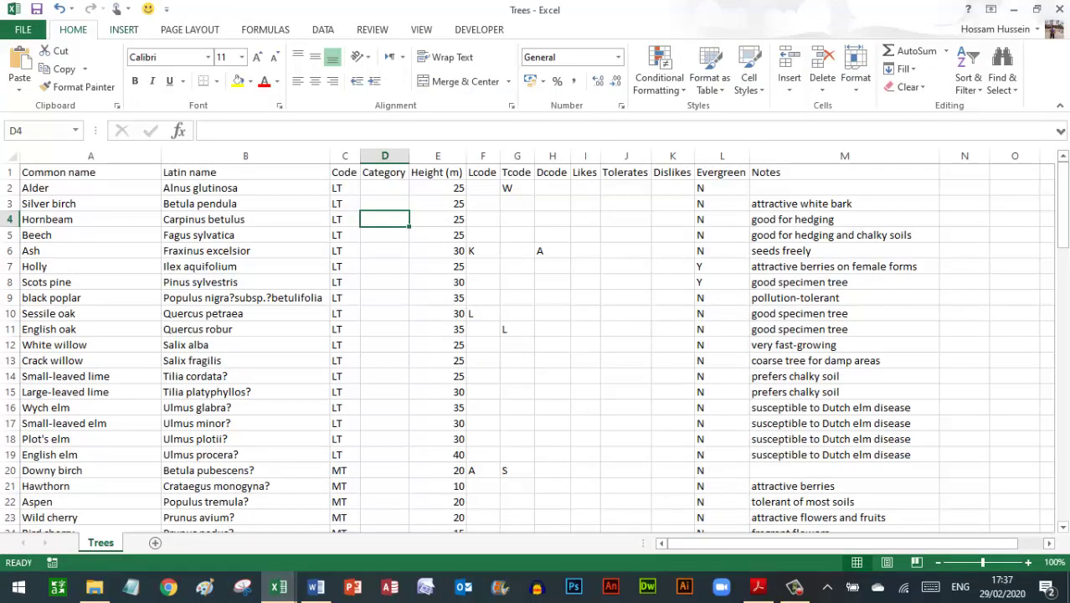
Enter the candidate's name, centre number and candidate number in the Trees sheet's right header section.
left_click(123, 30)
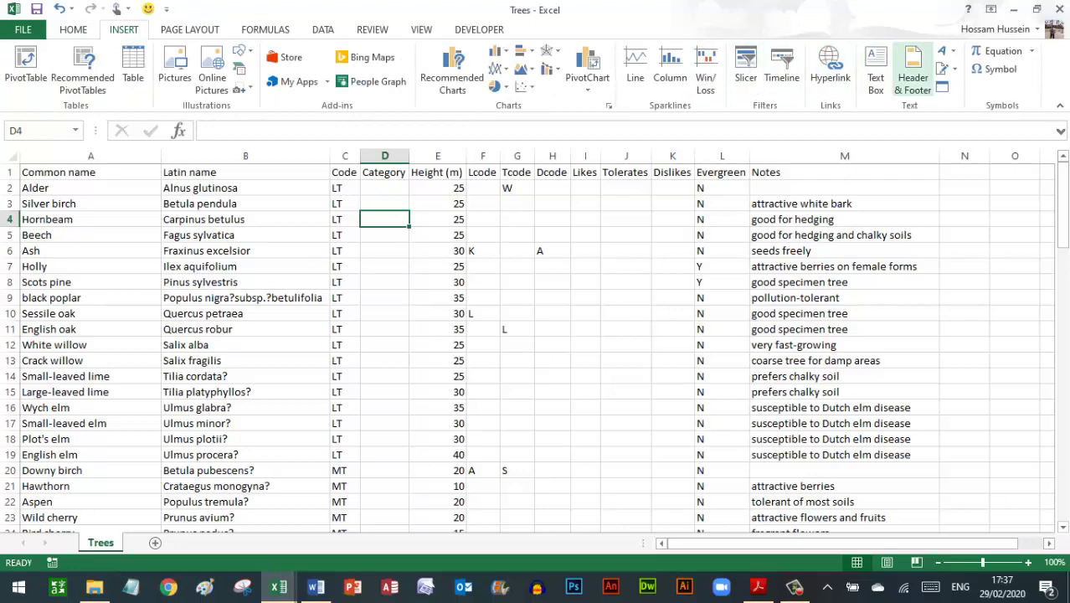
left_click(912, 71)
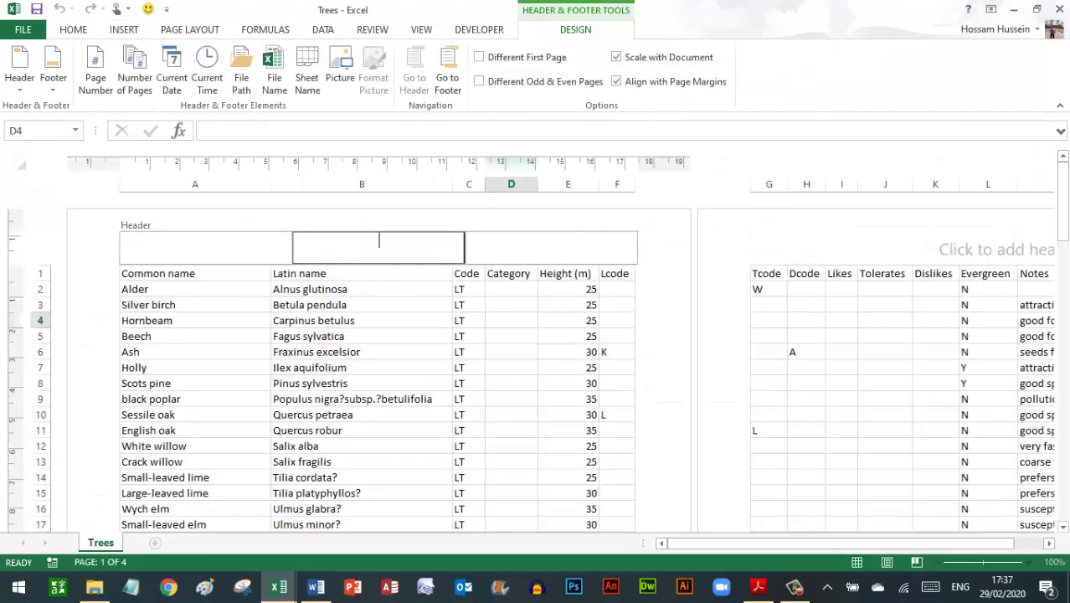
left_click(544, 244)
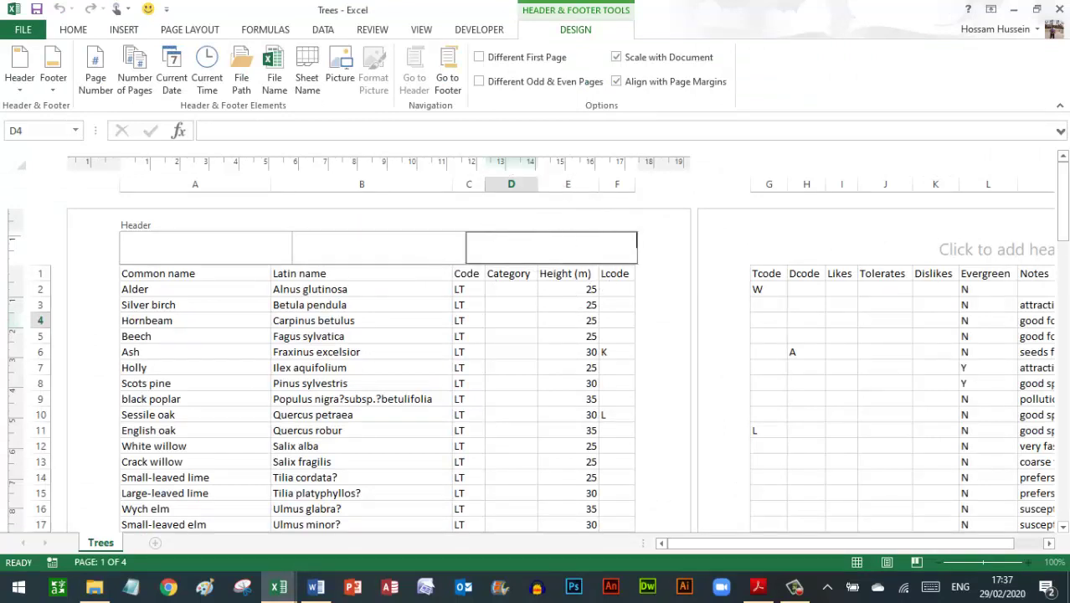
type("Hossa")
type("m Husse")
type("in,")
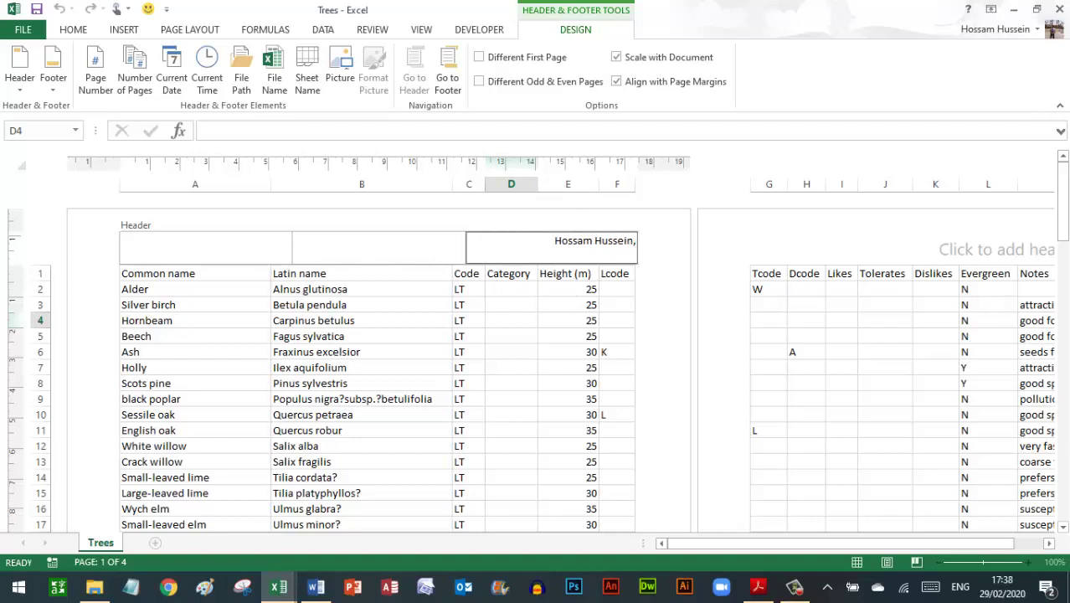
type(" E")
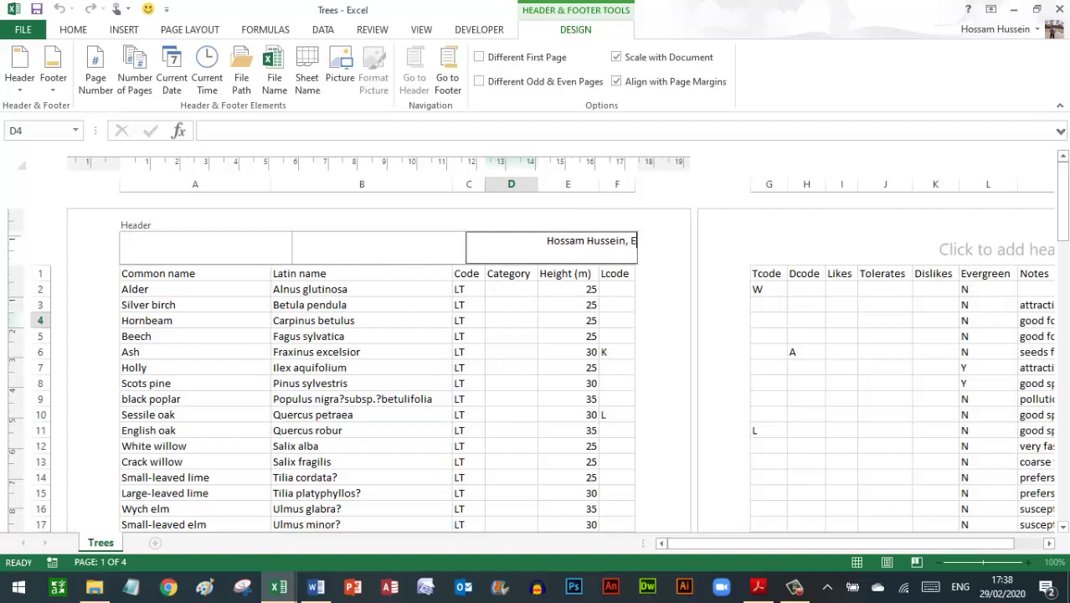
type("G123")
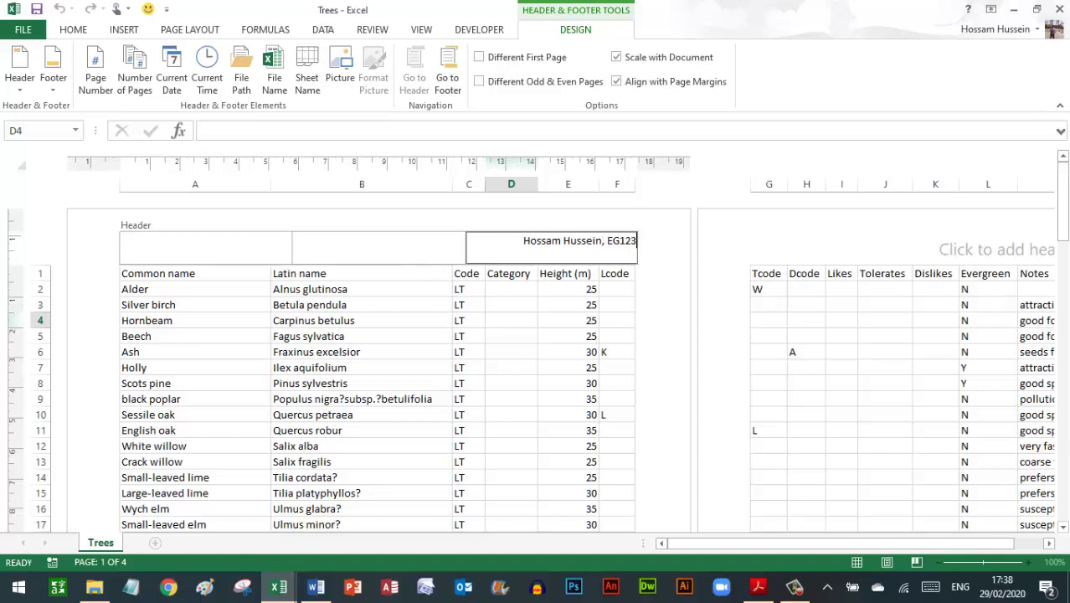
type(",")
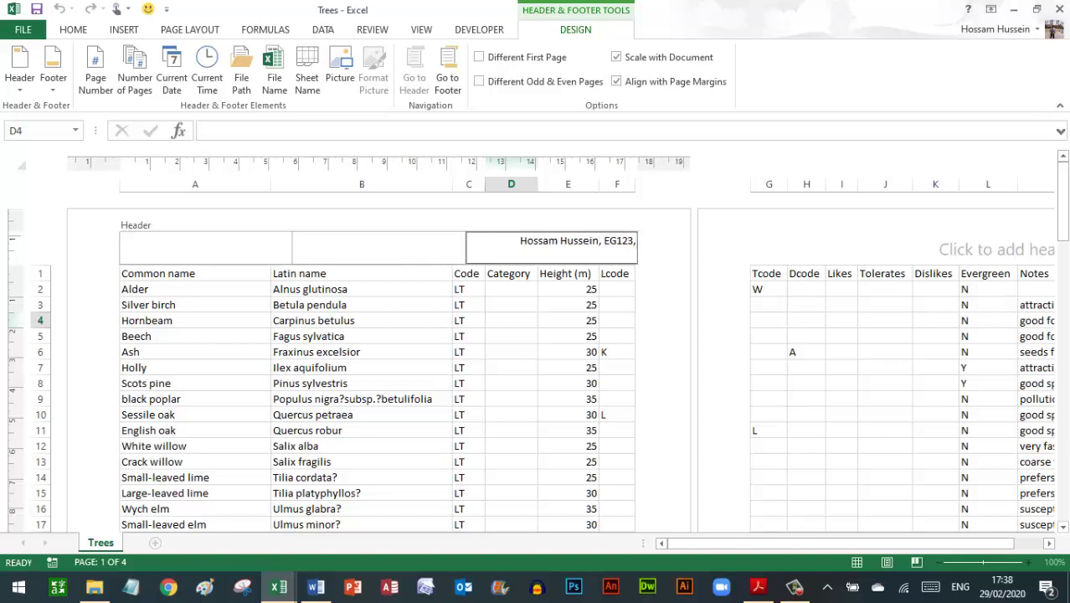
type(" 4567")
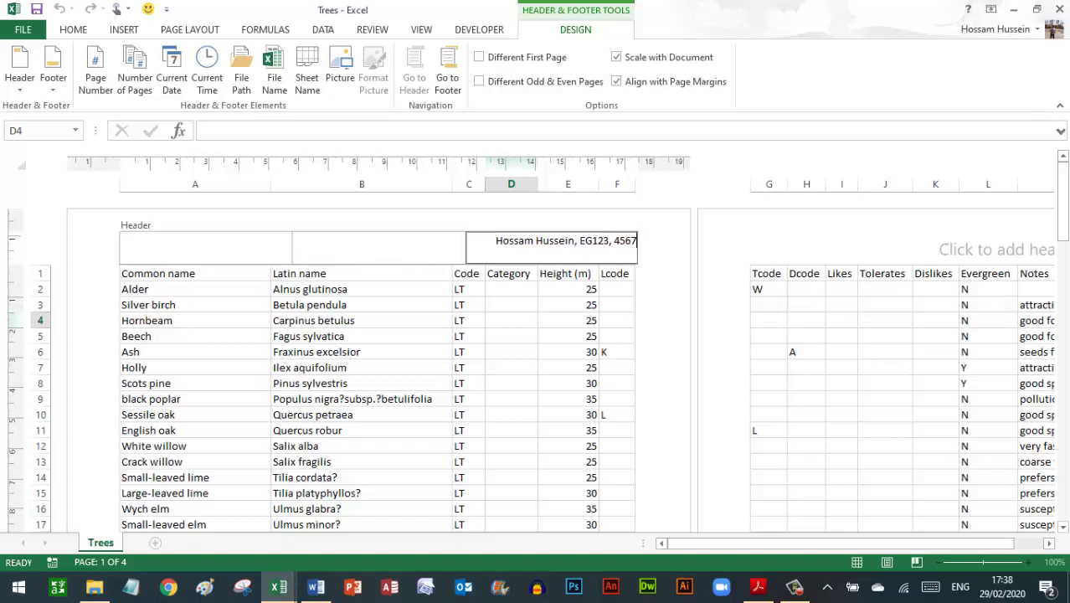
left_click(389, 336)
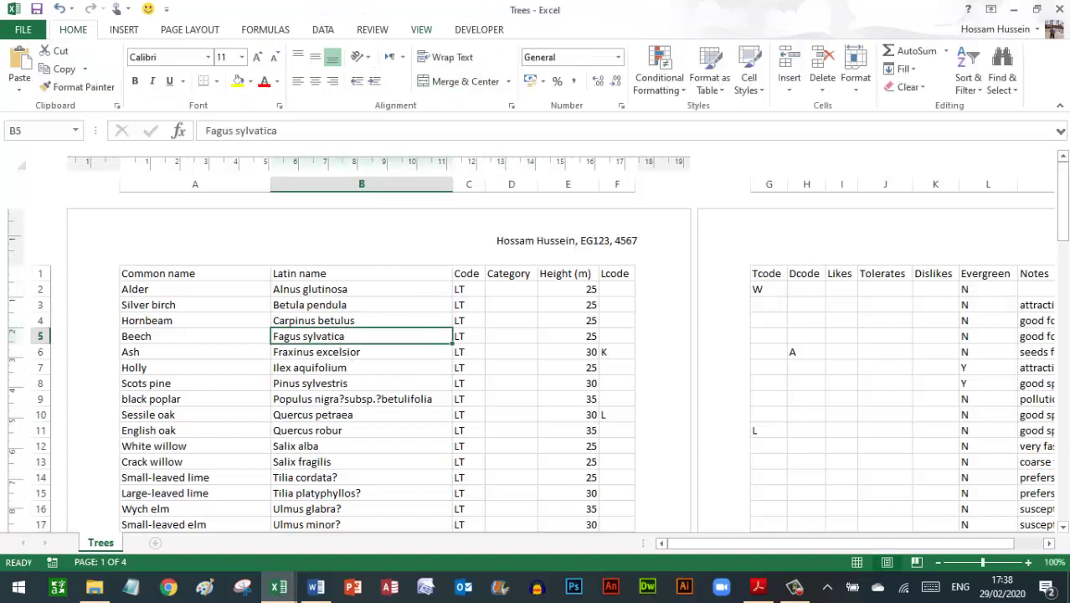
Put the Trees sheet back in Normal view and recheck the exam paper's footer requirement.
left_click(421, 30)
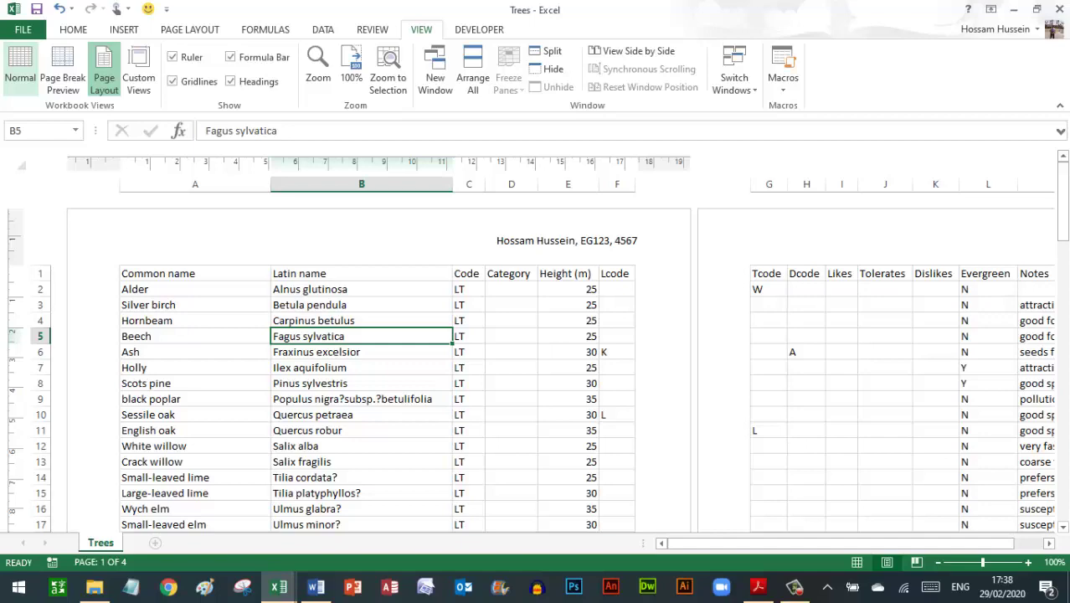
left_click(20, 67)
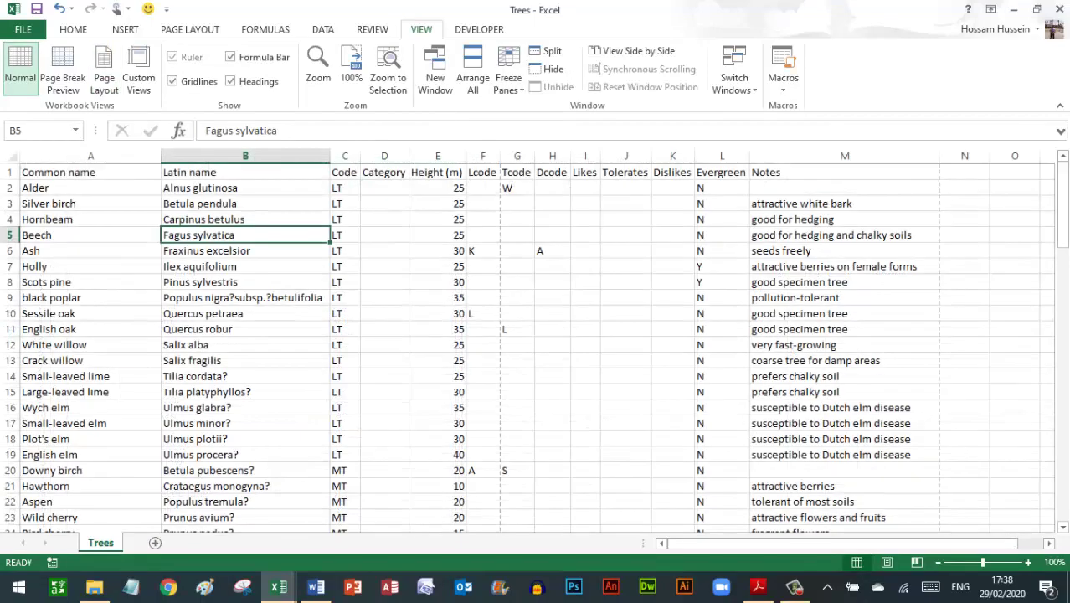
left_click(758, 586)
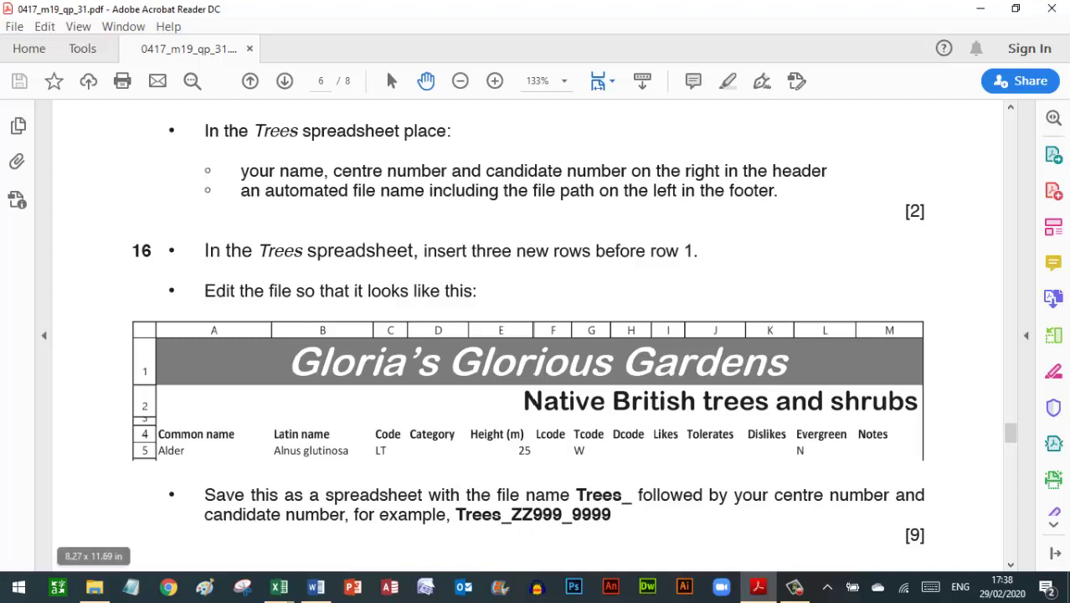
mouse_move(279, 586)
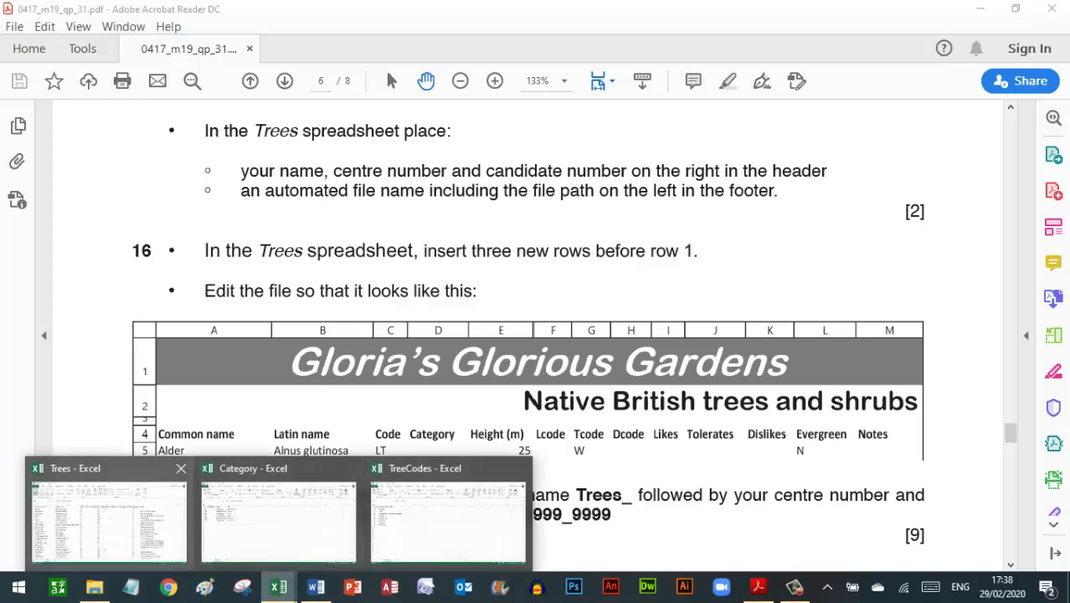
left_click(109, 519)
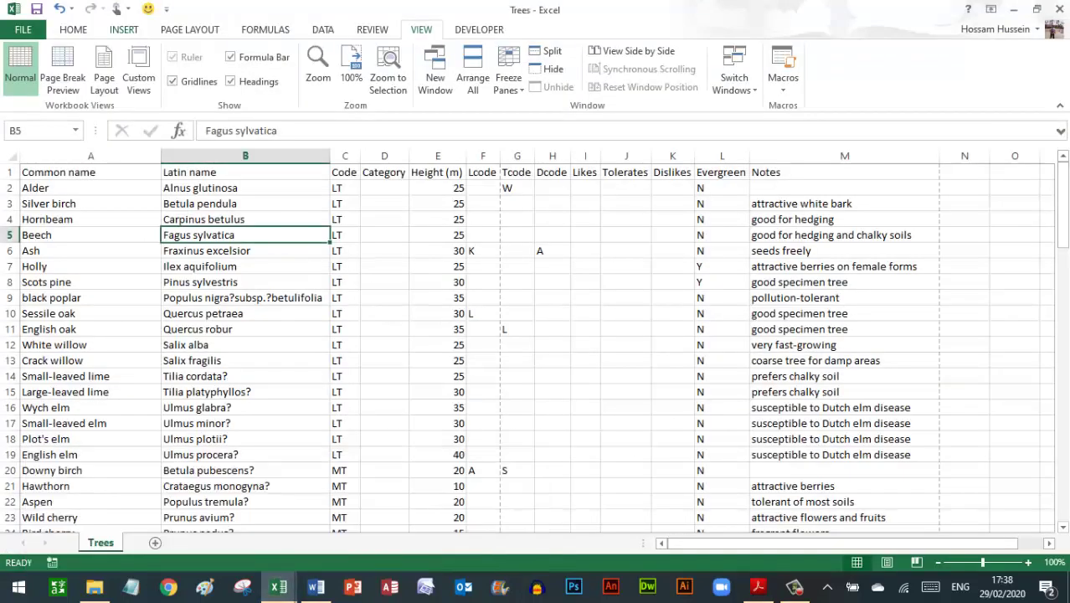
left_click(123, 29)
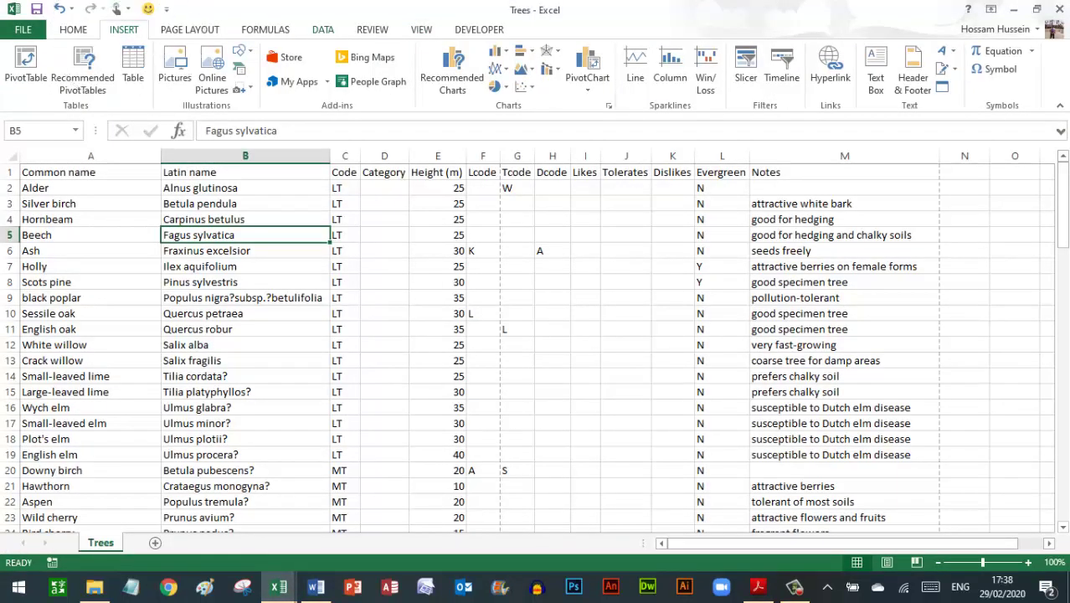
Insert the automatic file path and name into the Trees footer's left section, then restore Normal view.
left_click(912, 71)
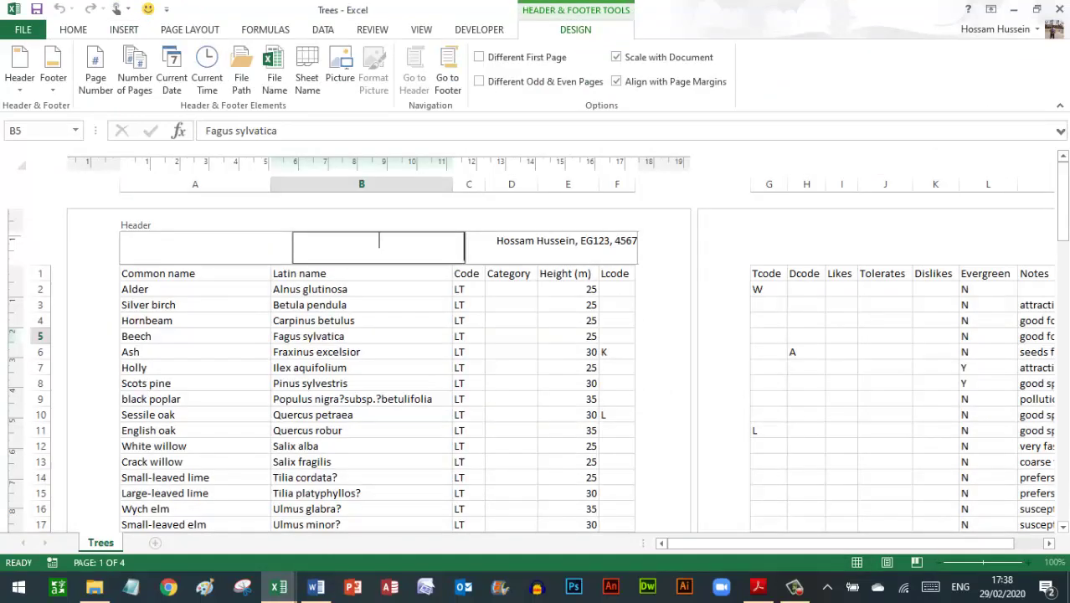
left_click(447, 75)
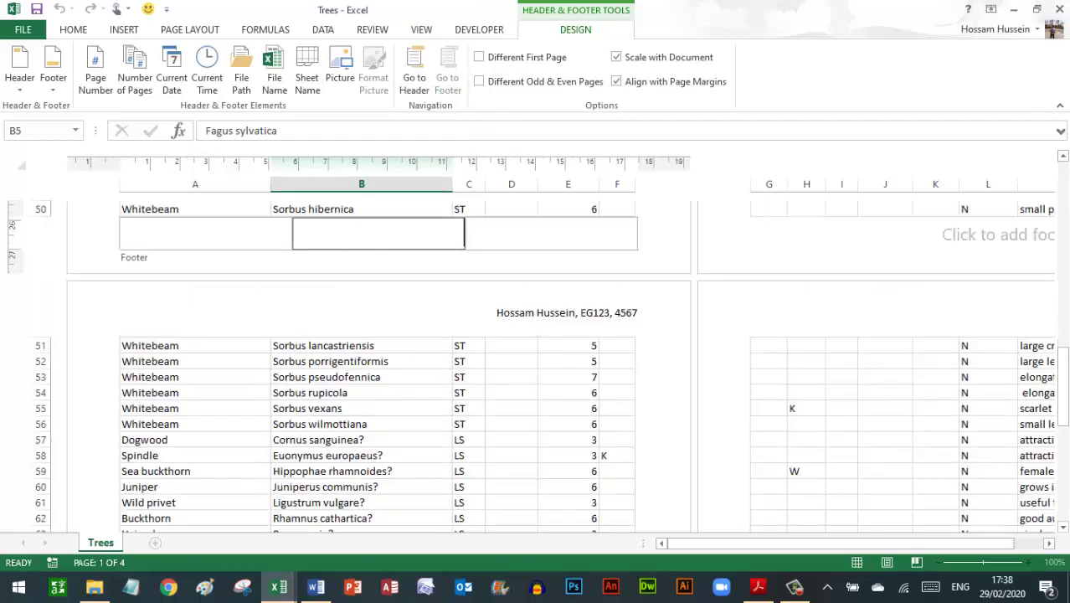
left_click(205, 234)
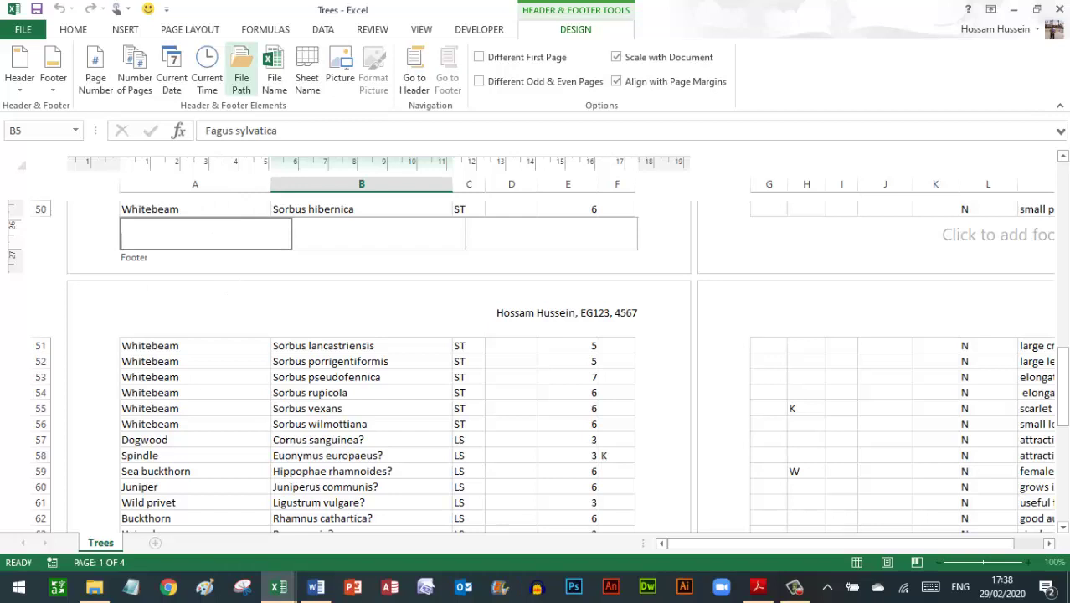
left_click(241, 72)
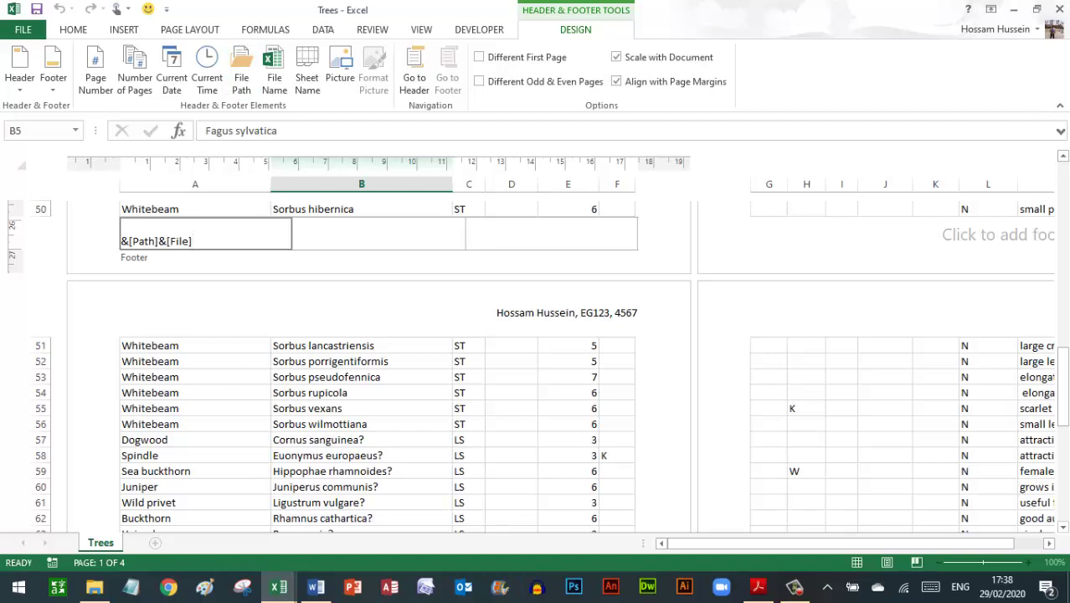
left_click(370, 377)
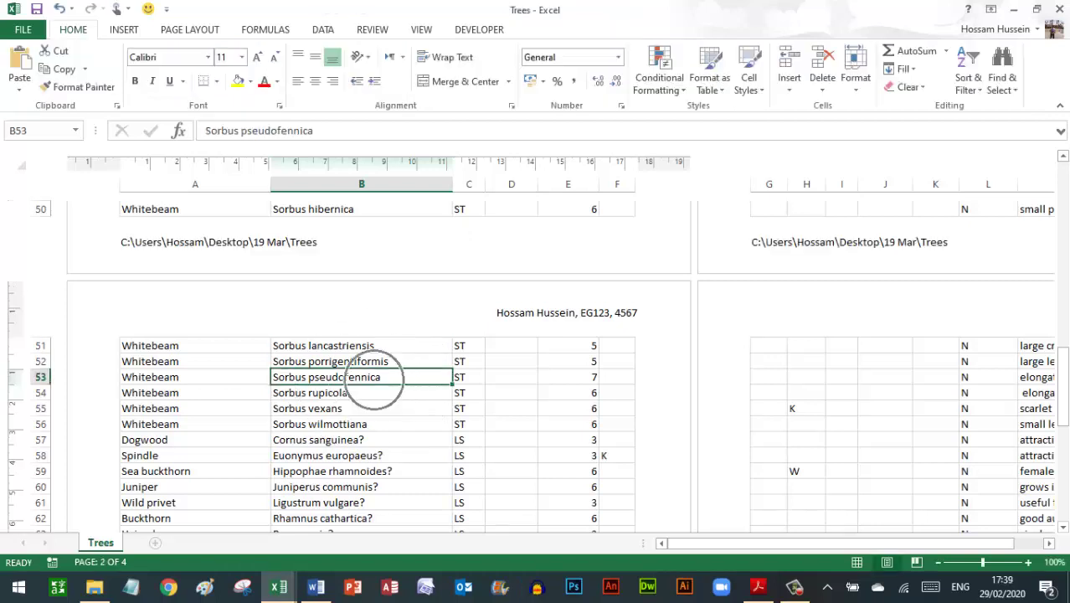
left_click(421, 29)
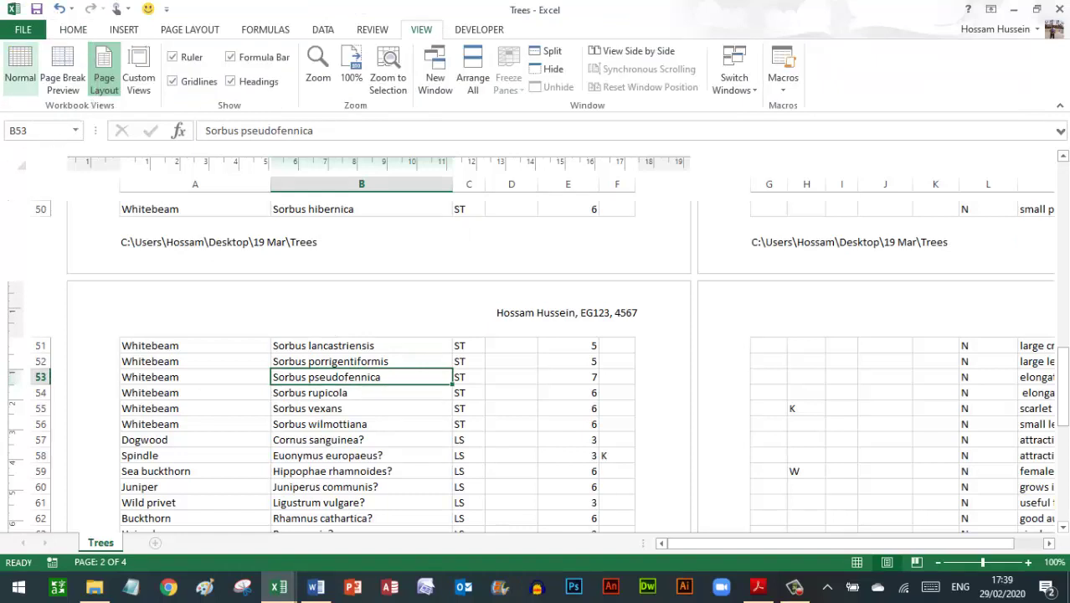
left_click(20, 66)
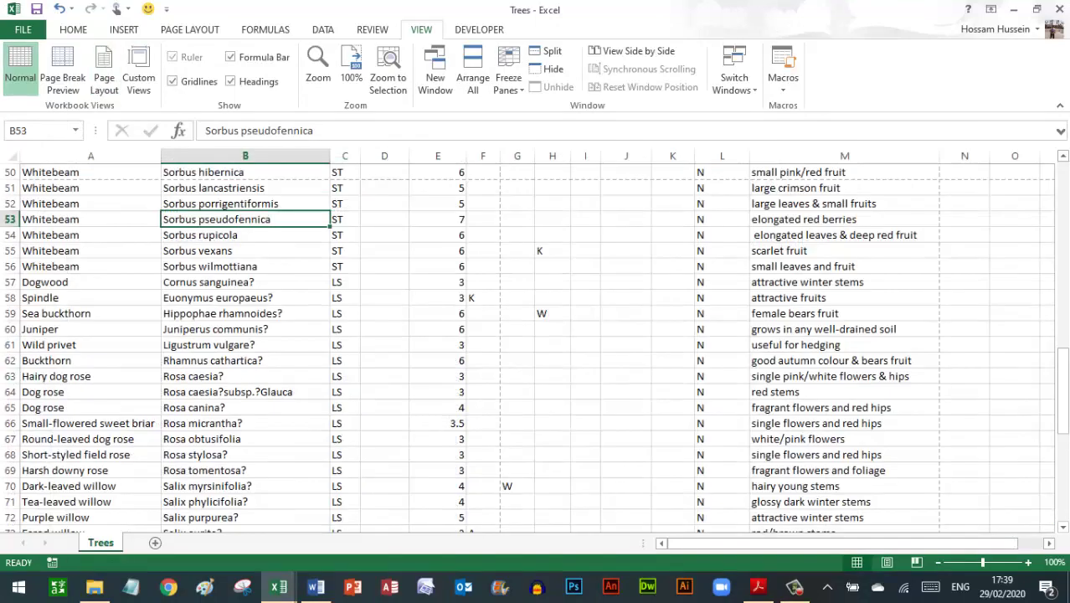
left_click_drag(1061, 390, 1062, 201)
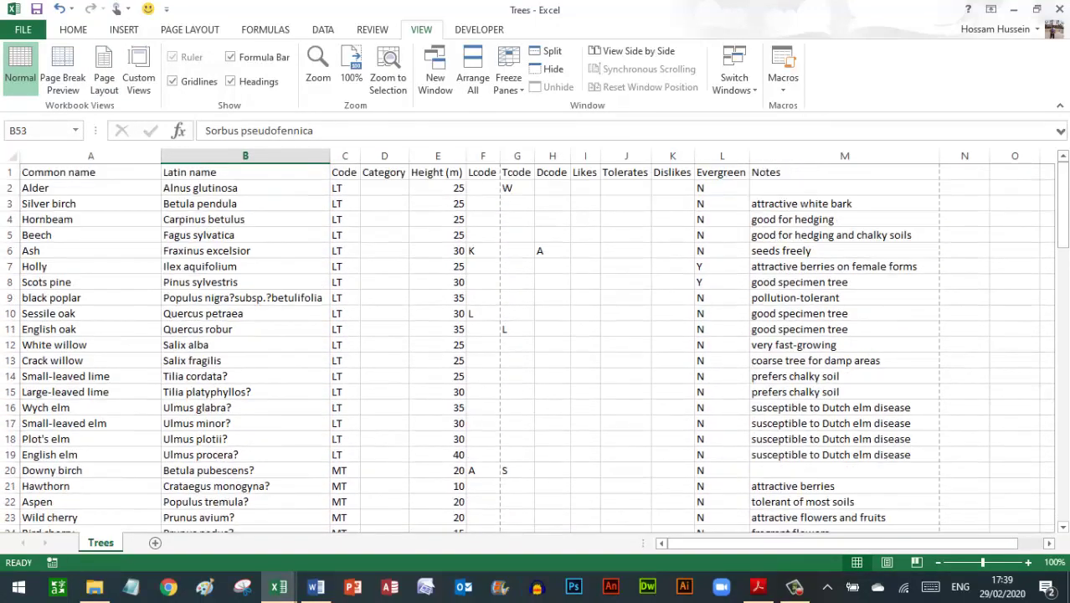
left_click(90, 250)
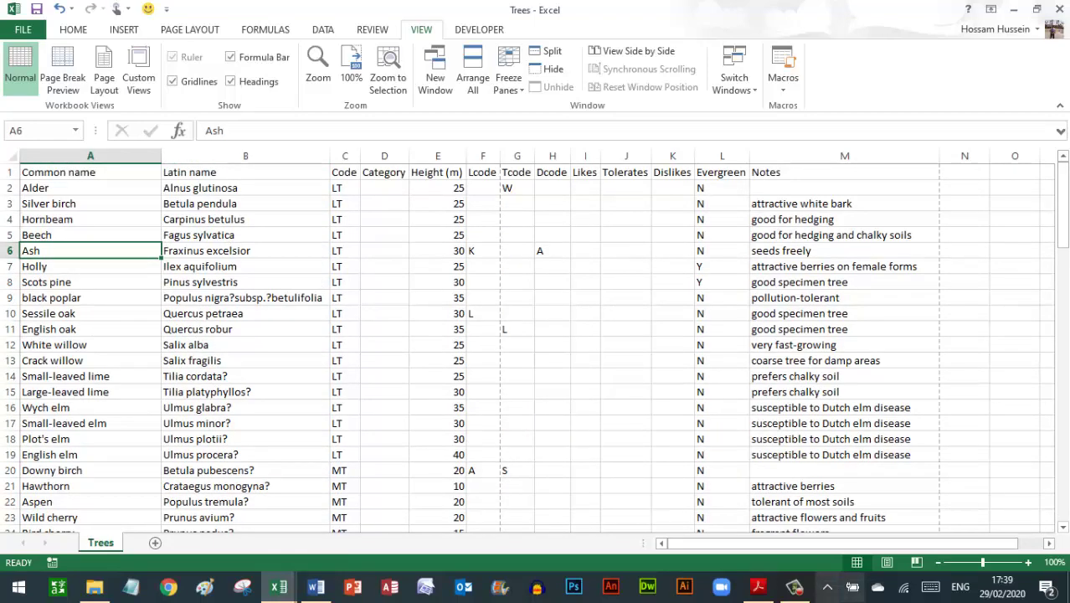
left_click(758, 586)
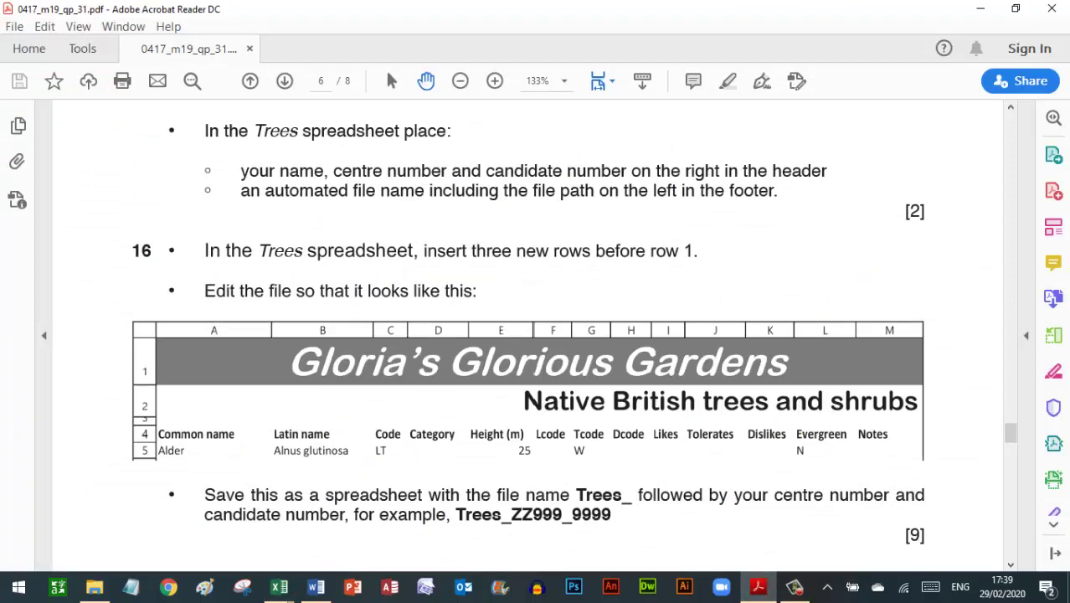
mouse_move(278, 586)
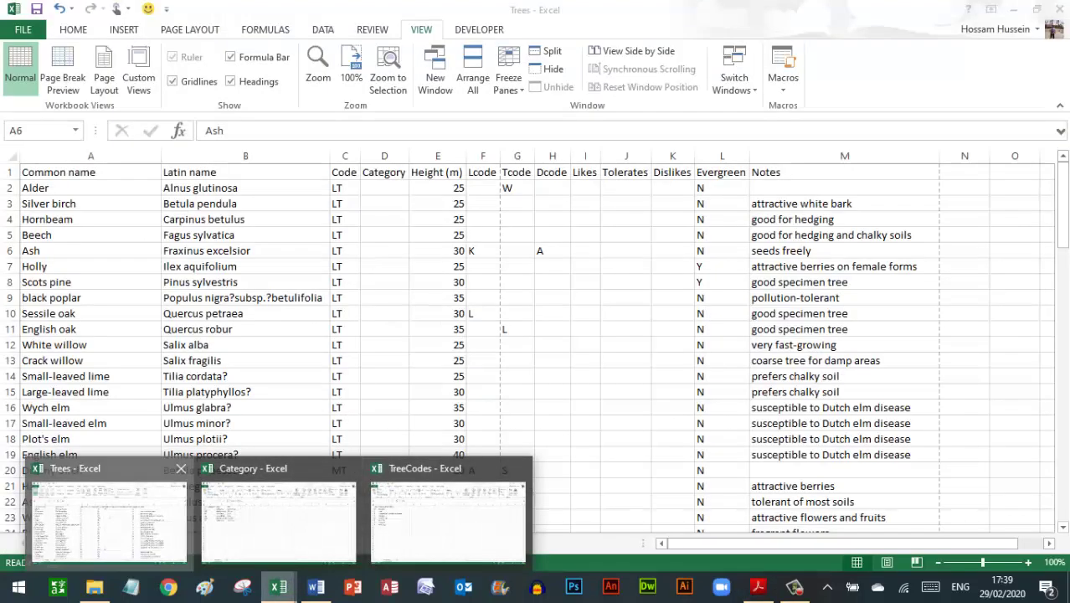
Insert three blank rows (rows 1–3) above the Common name header row, then view the exam paper.
left_click(109, 519)
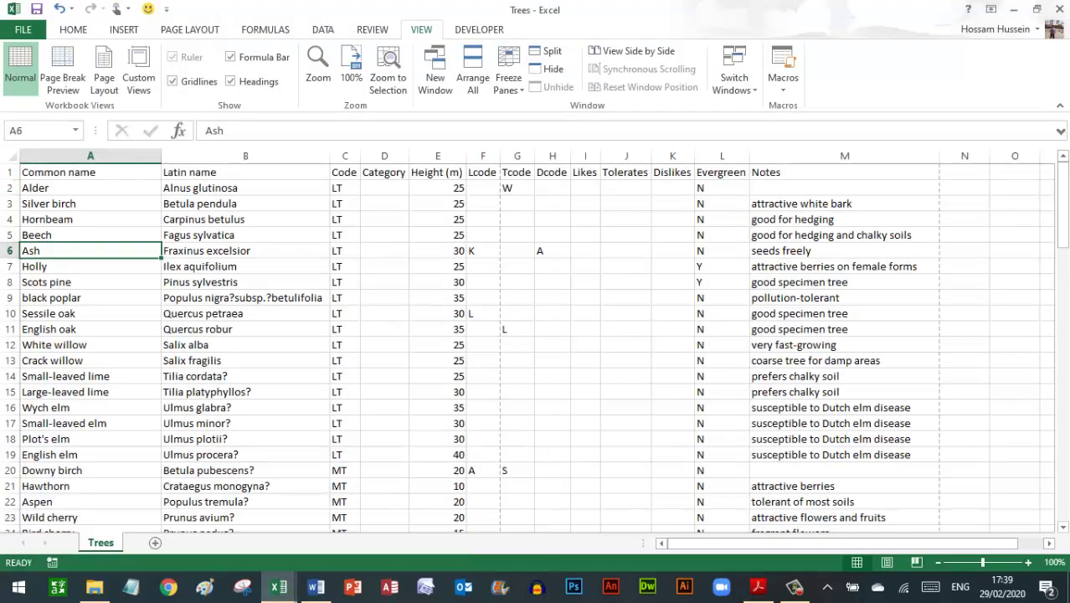
left_click(10, 171)
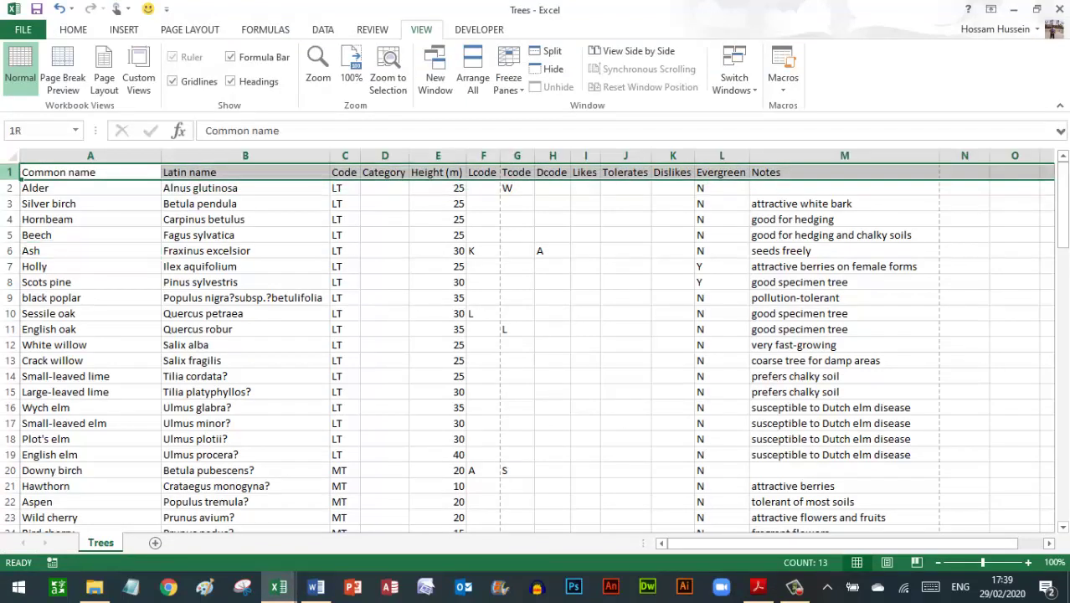
left_click_drag(10, 171, 10, 205)
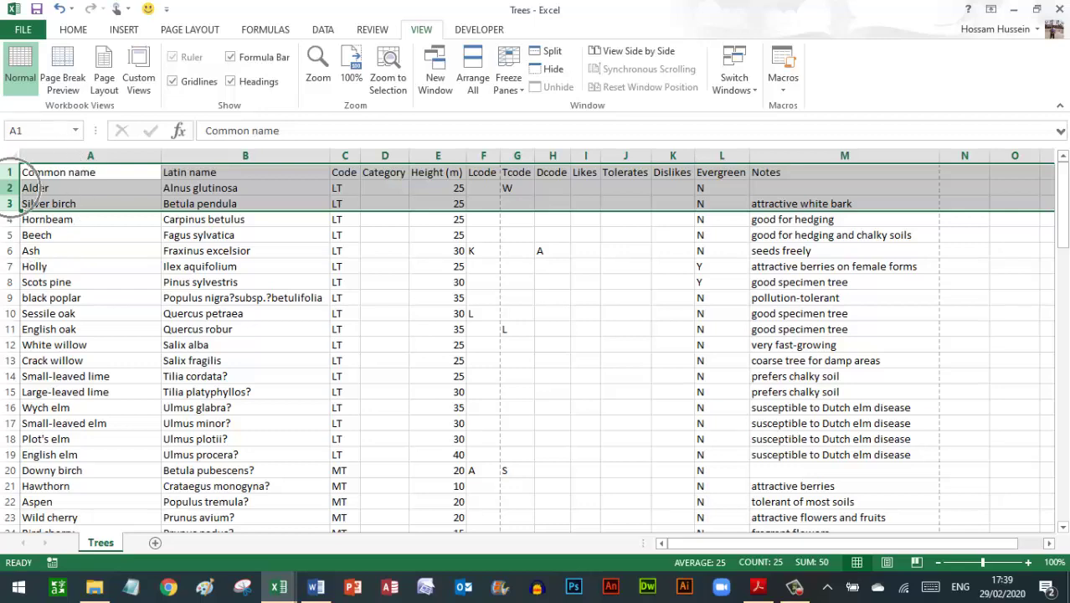
right_click(10, 189)
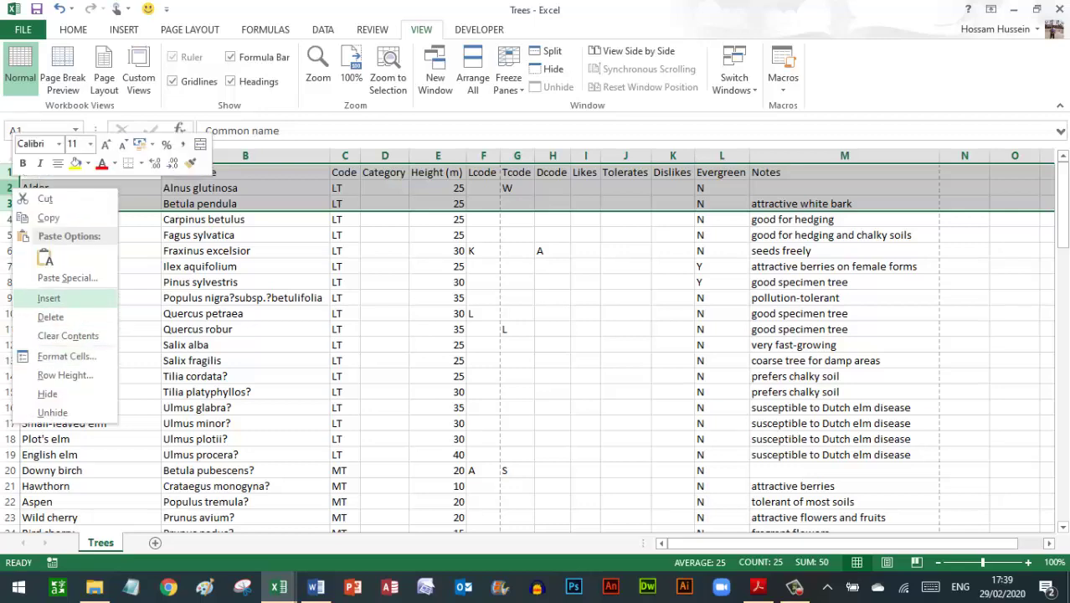
left_click(48, 298)
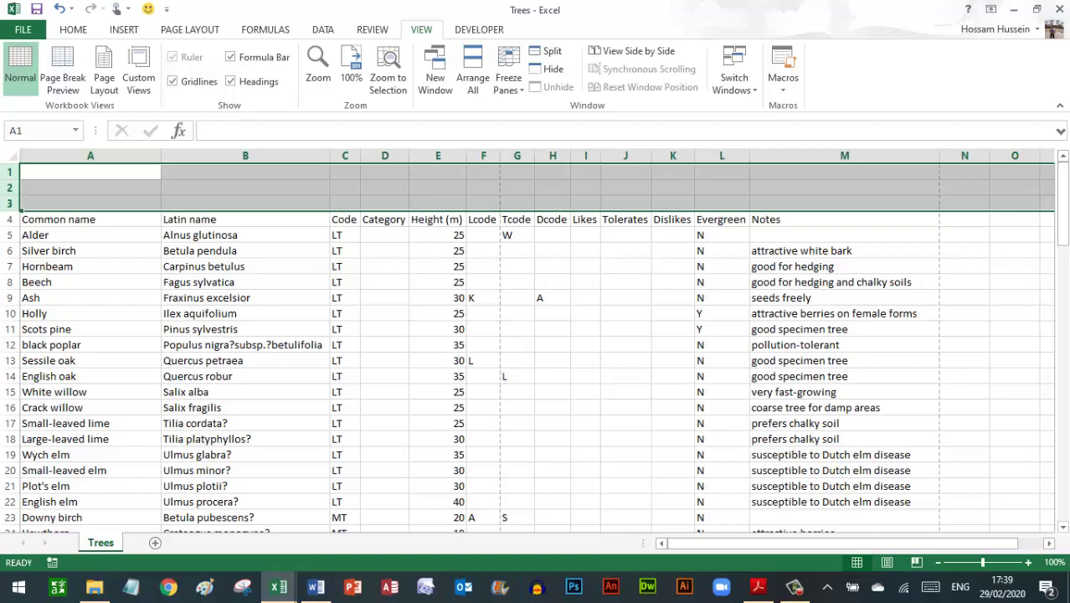
left_click(90, 187)
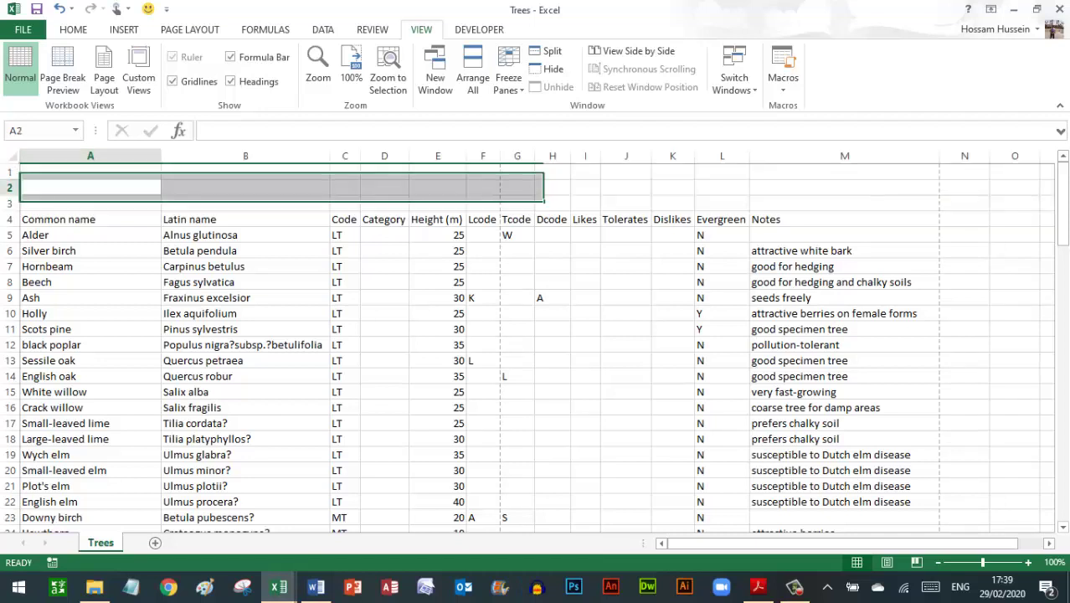
left_click(758, 586)
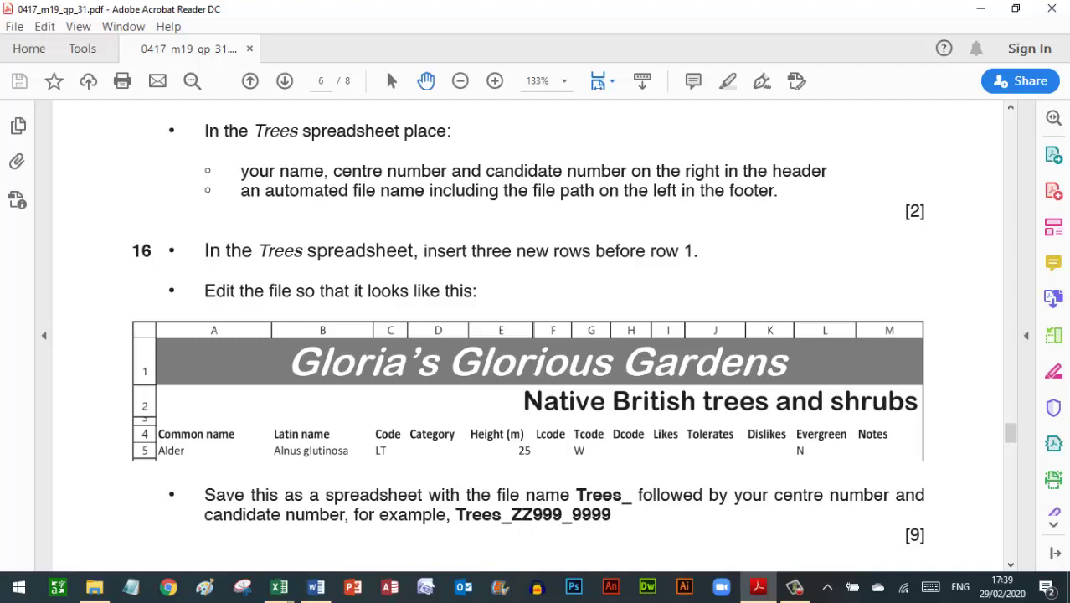
Scroll the exam paper to view question 16's target title layout.
scroll(527, 335, "down", 4)
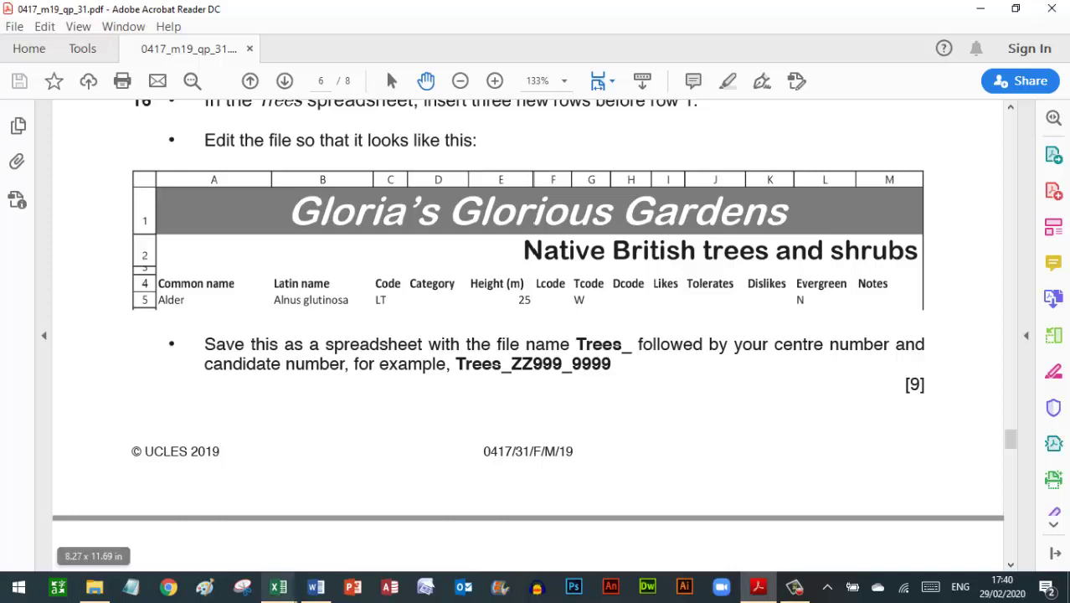
Type the title 'Gloria's Glorious Garden' into cell A1 of the Trees sheet.
mouse_move(279, 586)
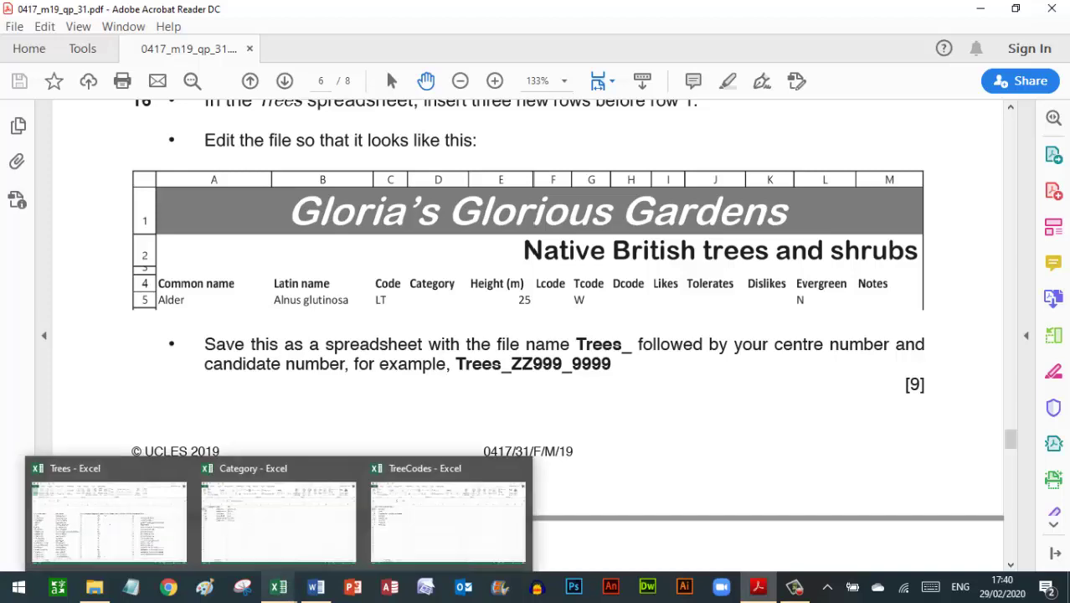
left_click(109, 519)
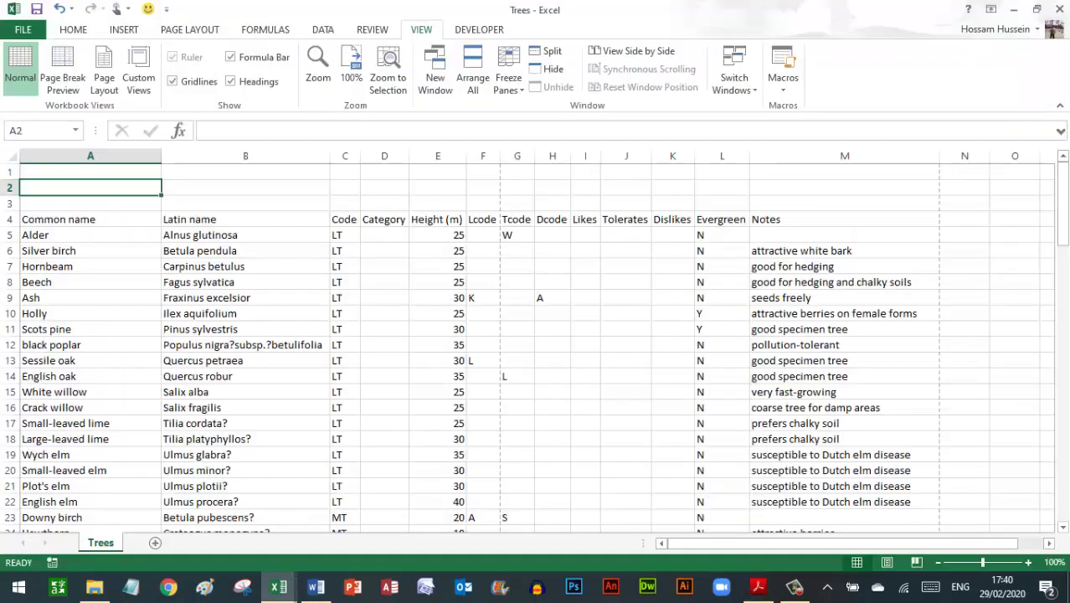
left_click(90, 172)
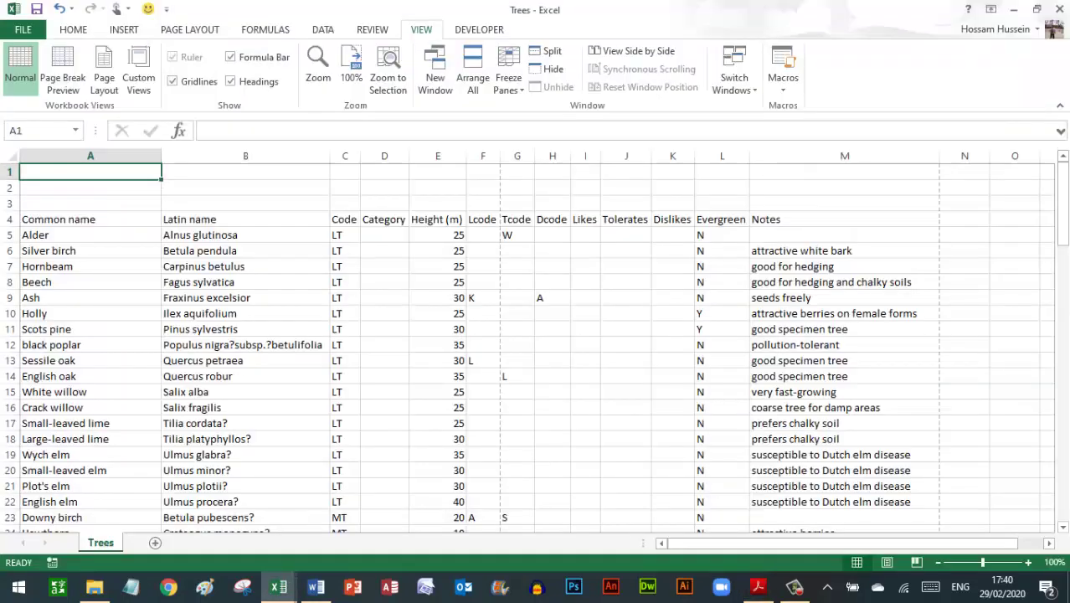
left_click(86, 171)
type("G")
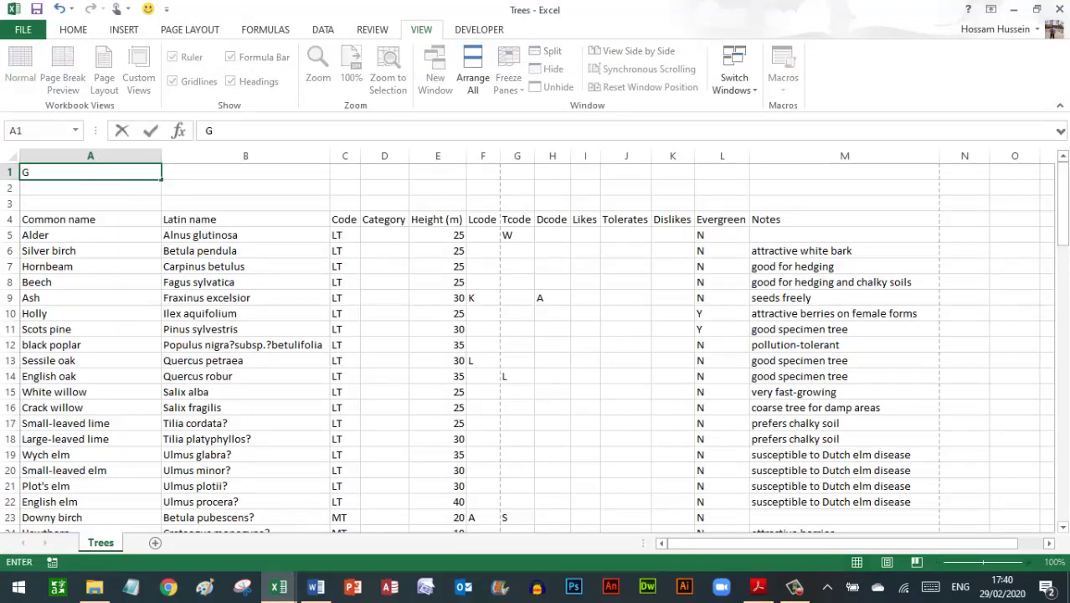
type("lor")
type("e")
key("BackSpace")
type("i")
type("a's ")
type("G")
type("lor")
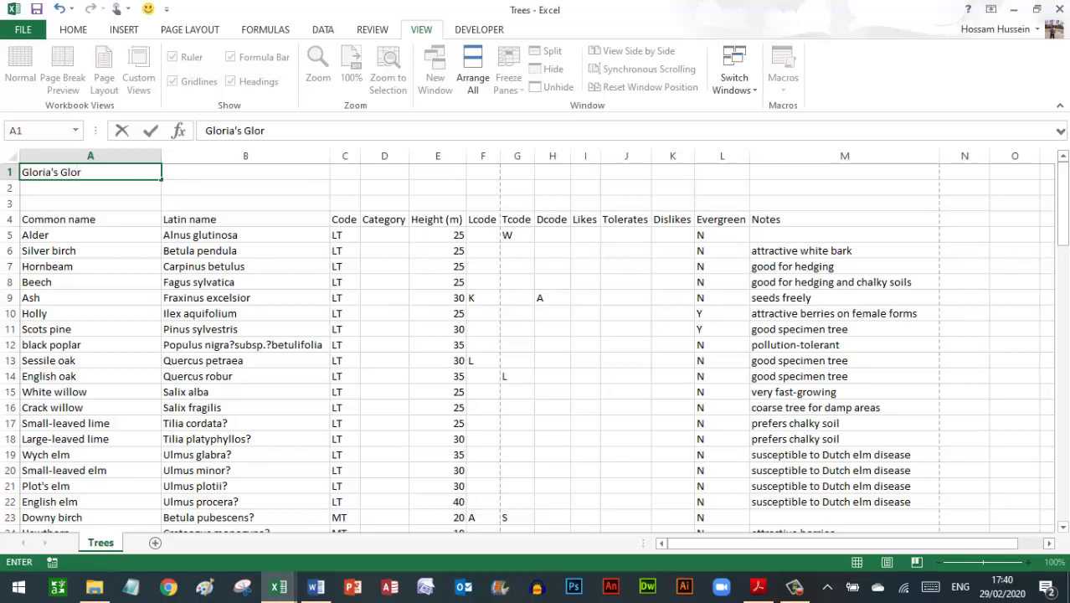
type("ious")
type(" Garden")
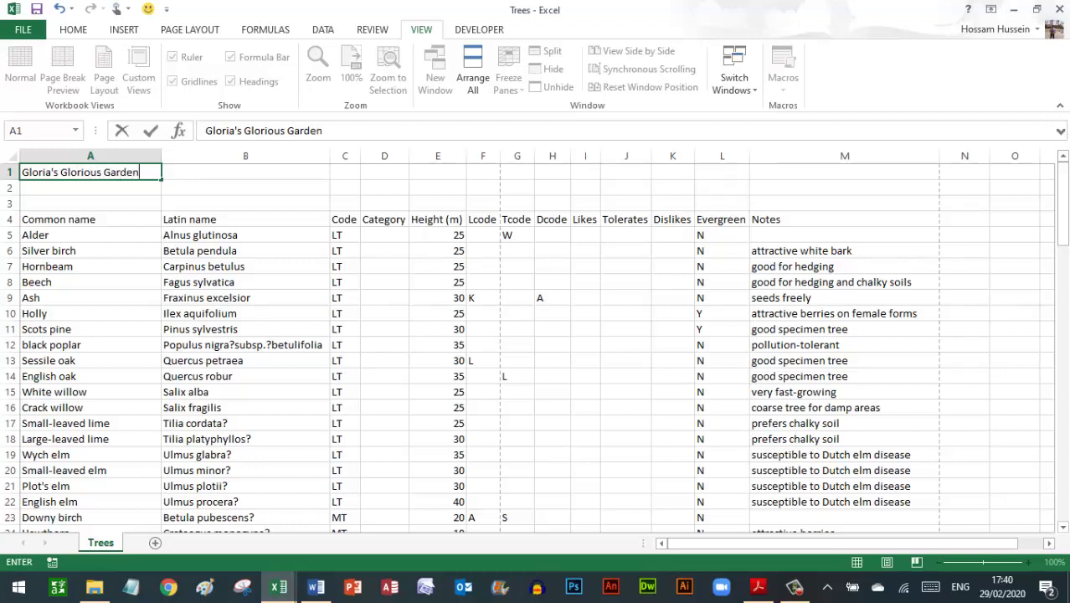
key("Return")
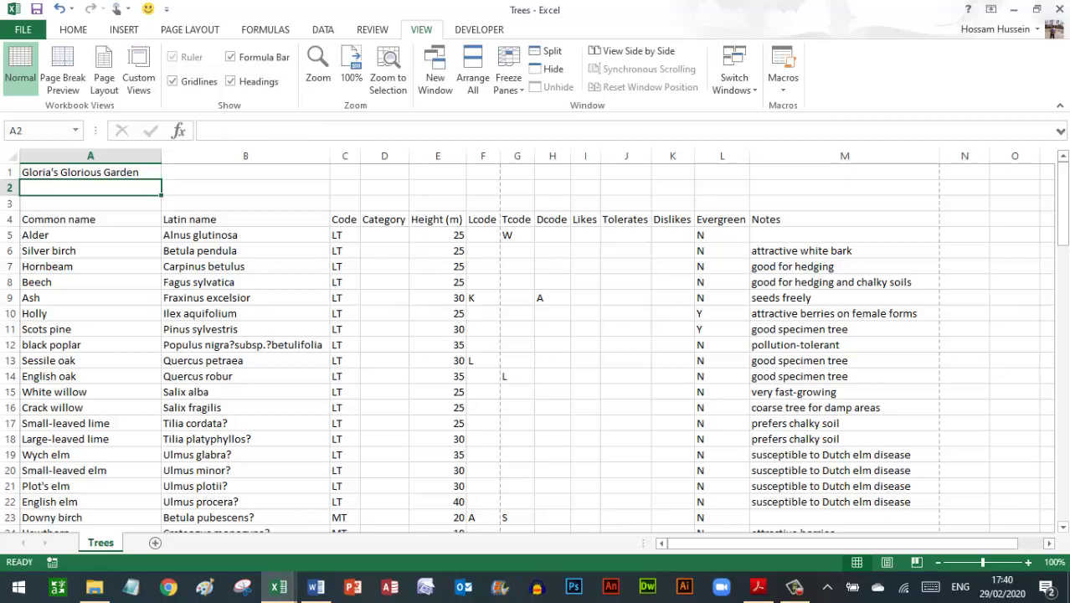
Check the exam paper's wording and correct A1 to 'Gloria's Glorious Gardens'.
left_click(757, 586)
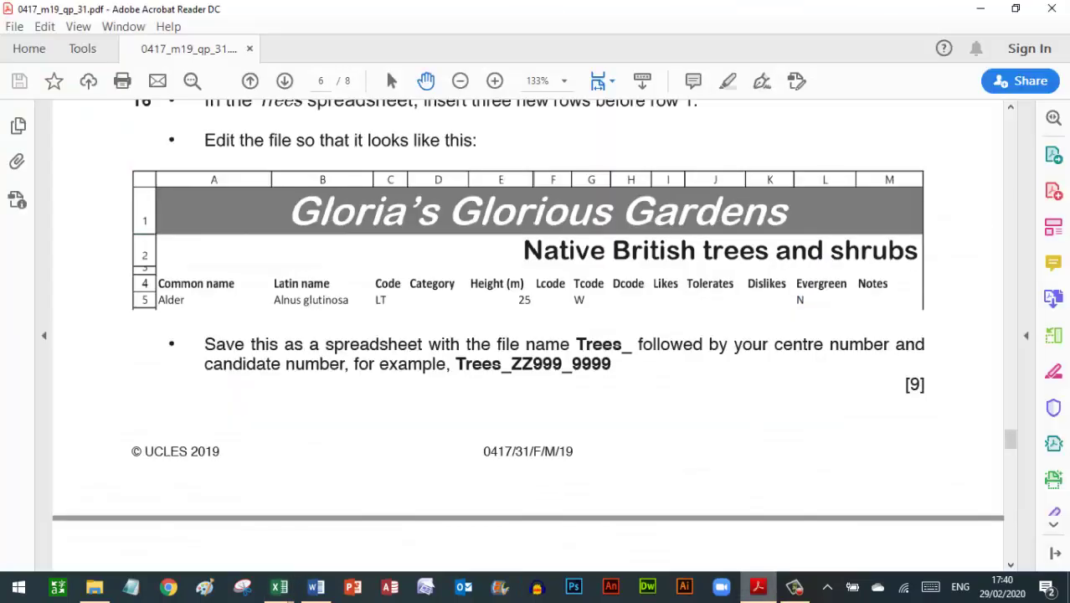
key("alt+Tab")
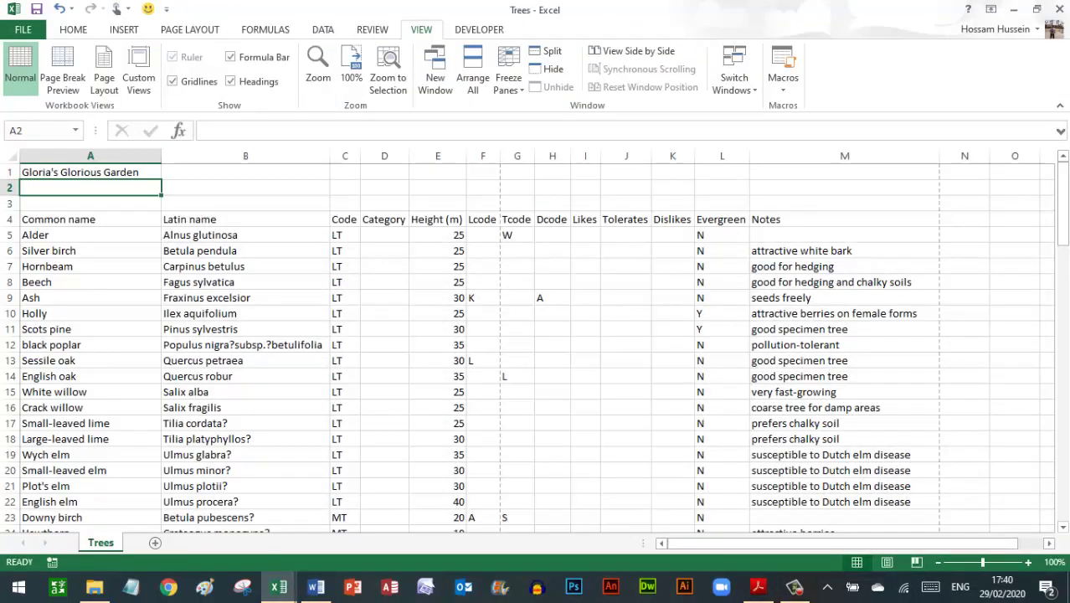
left_click(90, 172)
key("F2")
type("s")
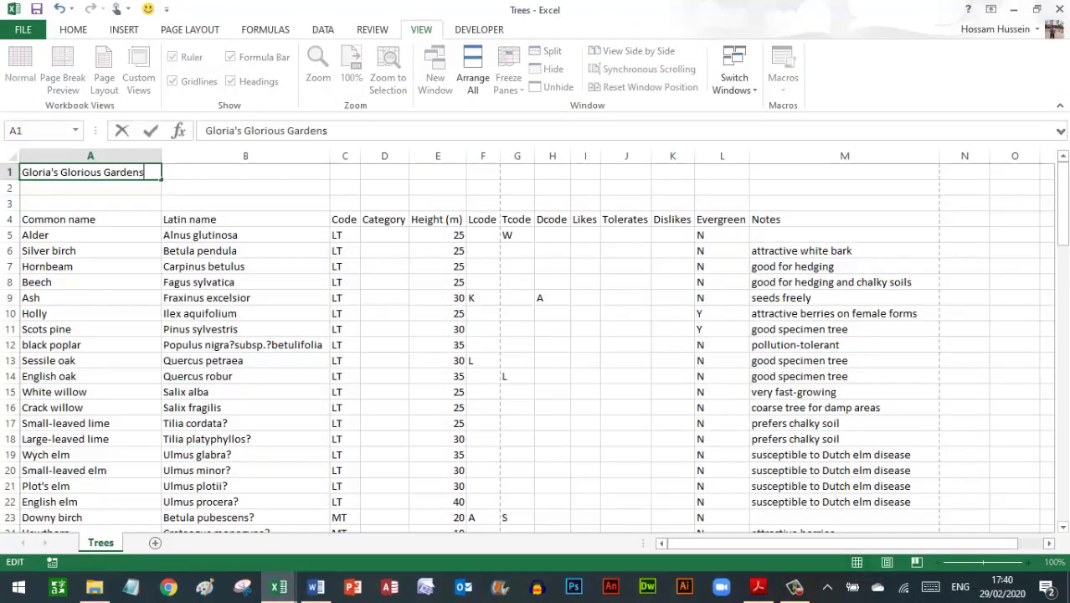
key("Return")
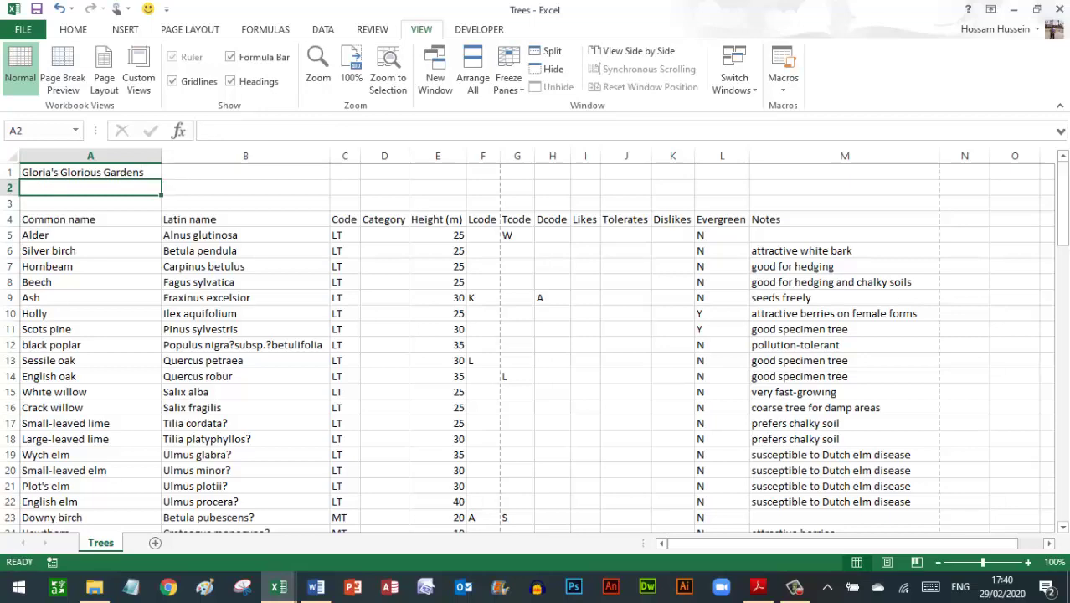
Recheck the exam paper, then select A1:M1 across the title row.
left_click(757, 586)
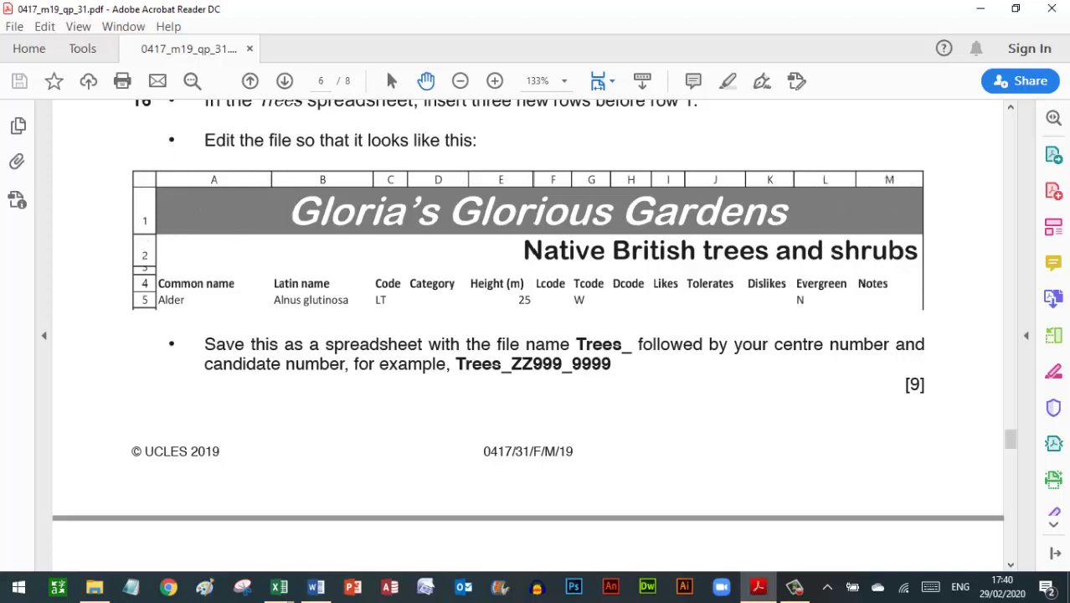
mouse_move(279, 586)
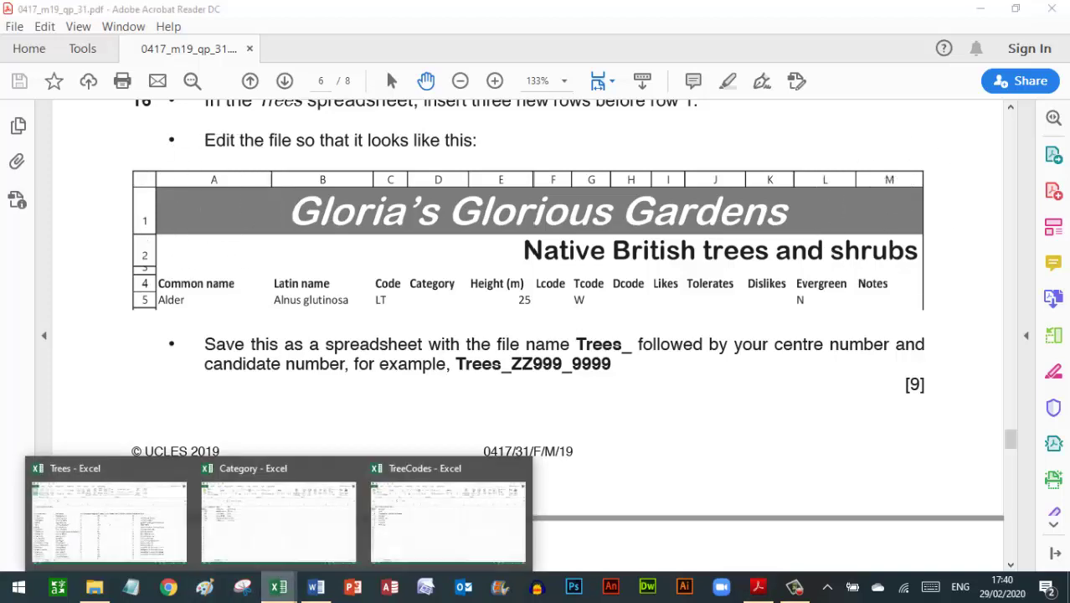
left_click(109, 515)
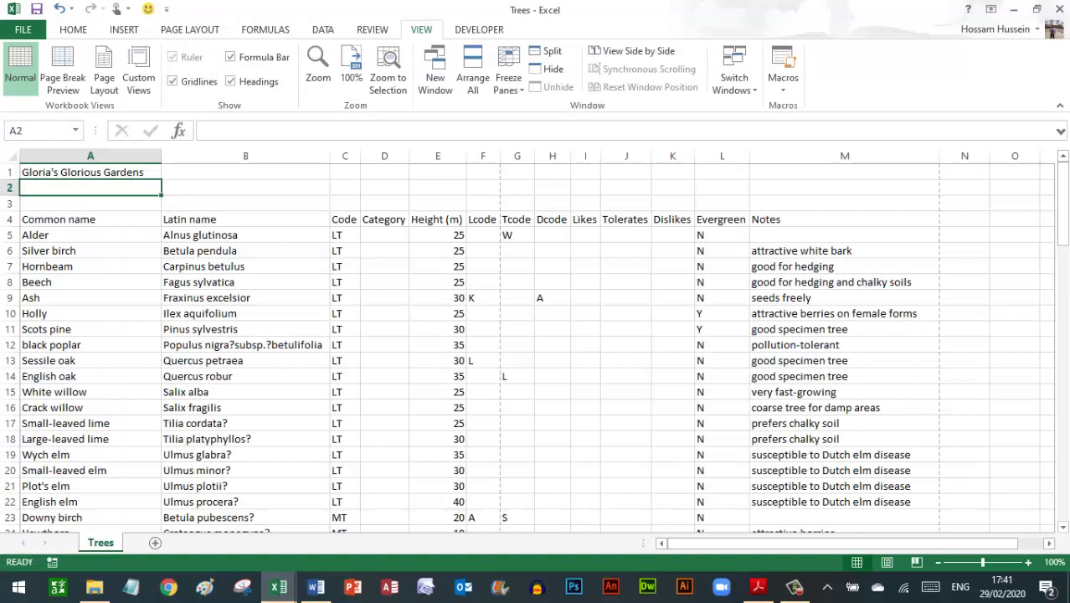
left_click_drag(83, 171, 845, 171)
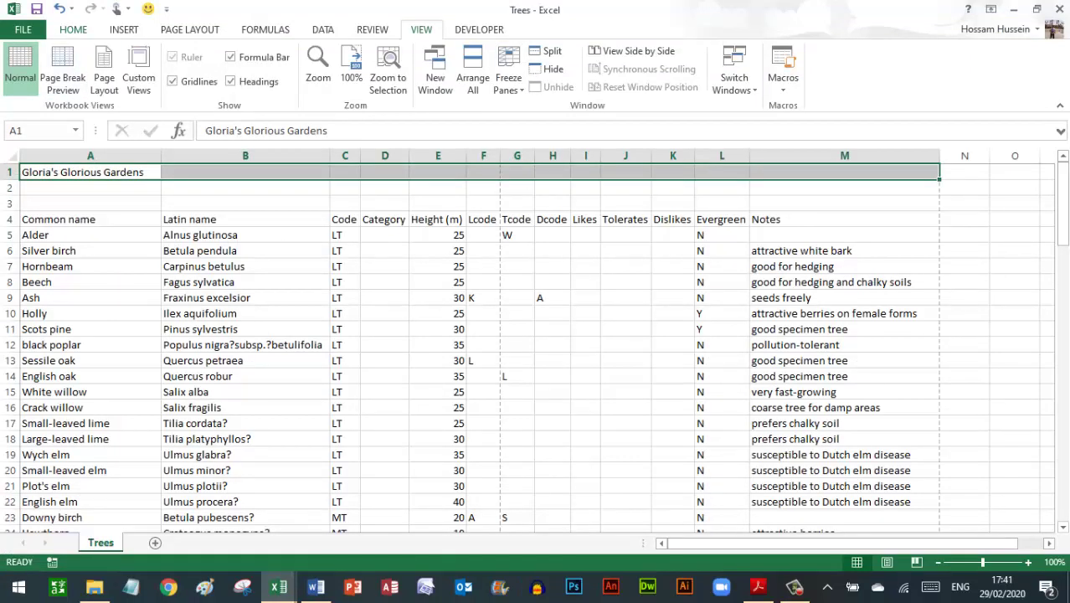
Merge and centre the title across A1:M1 with white text on a grey fill.
left_click(73, 29)
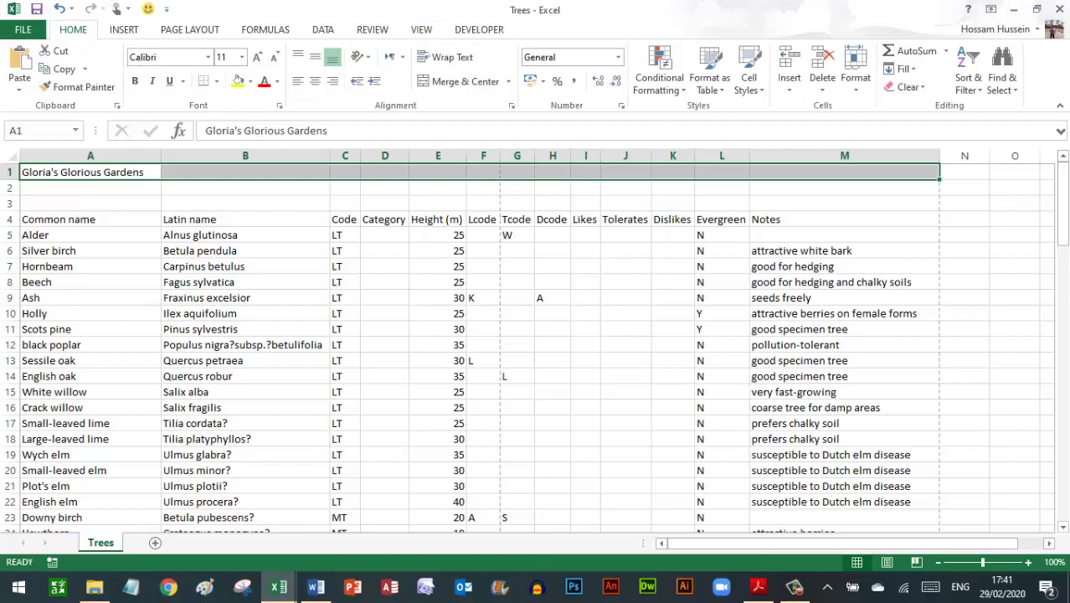
left_click(465, 81)
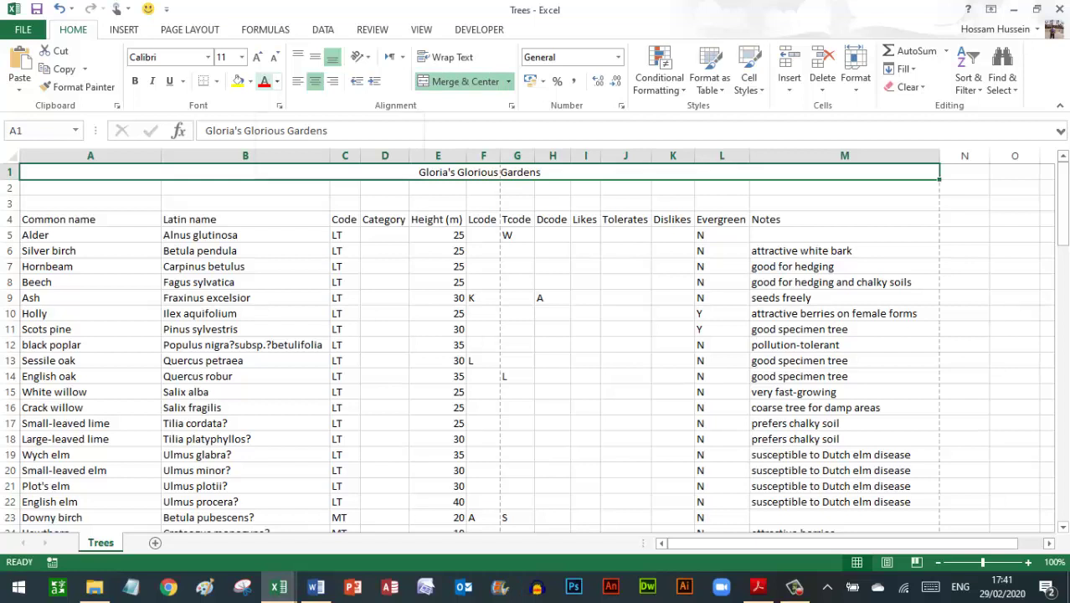
left_click(277, 82)
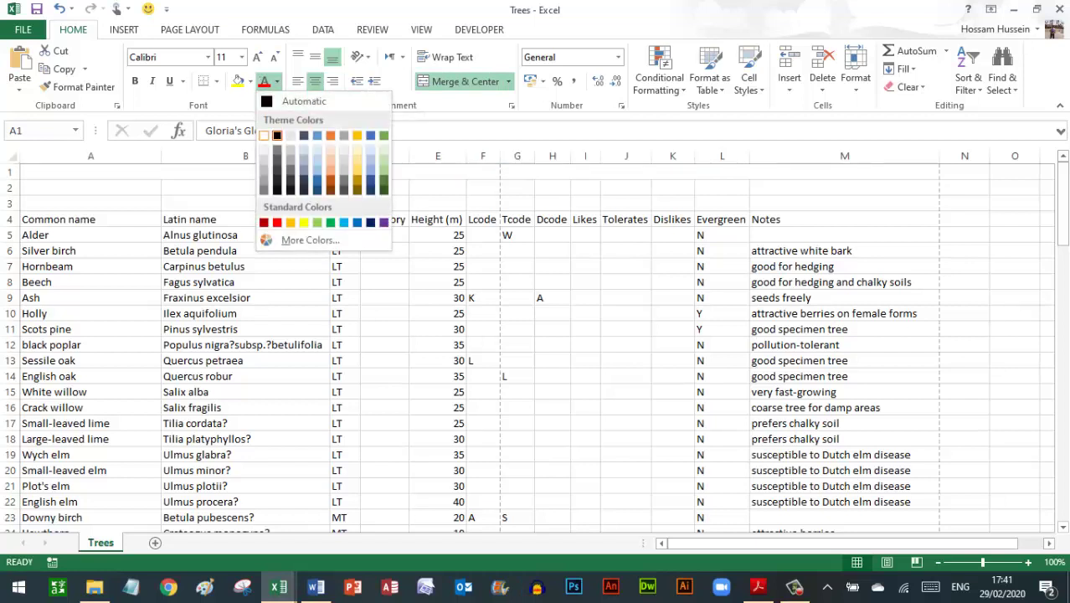
left_click(264, 135)
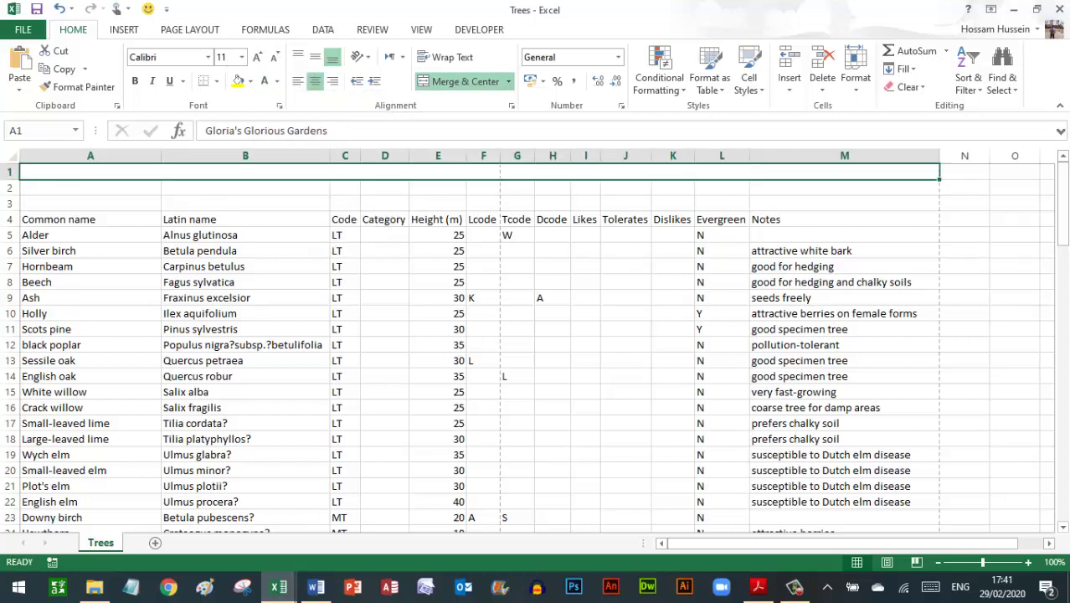
left_click(249, 81)
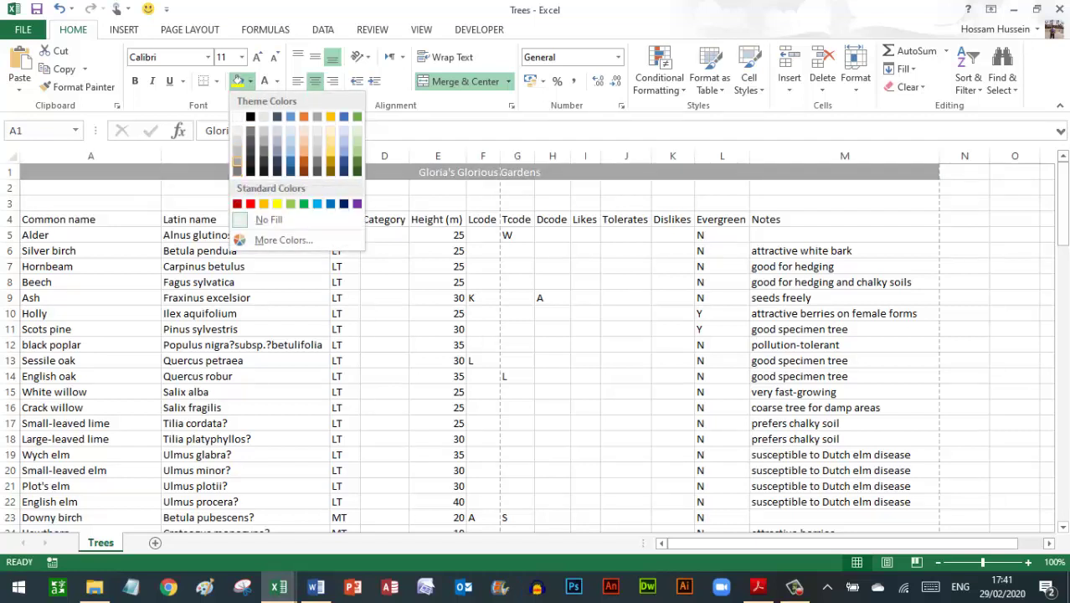
left_click(237, 162)
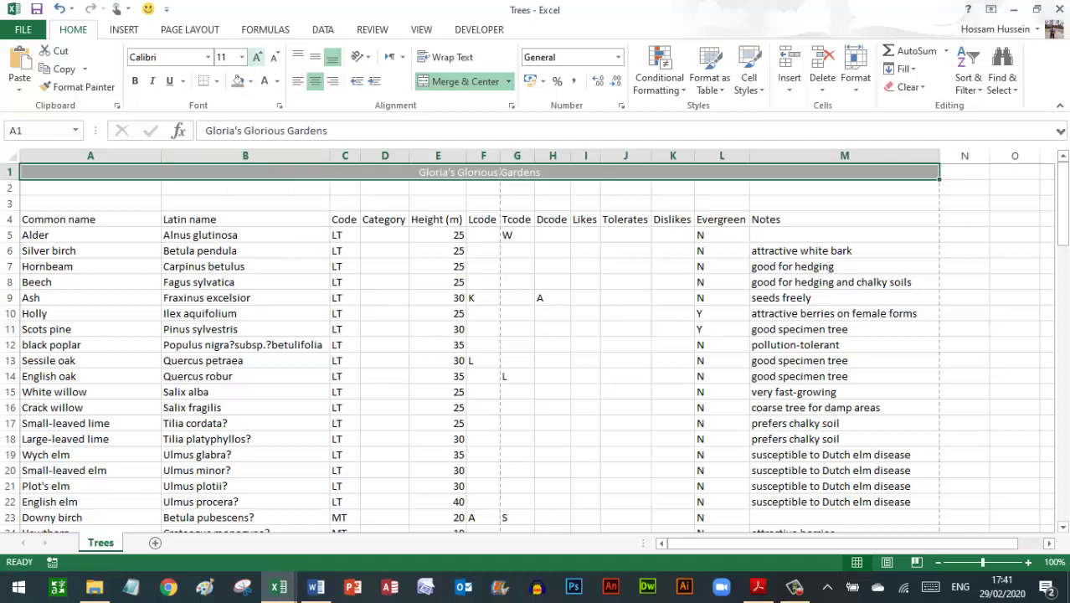
Enlarge the title font to 72 point and compare with the exam paper.
left_click(257, 57)
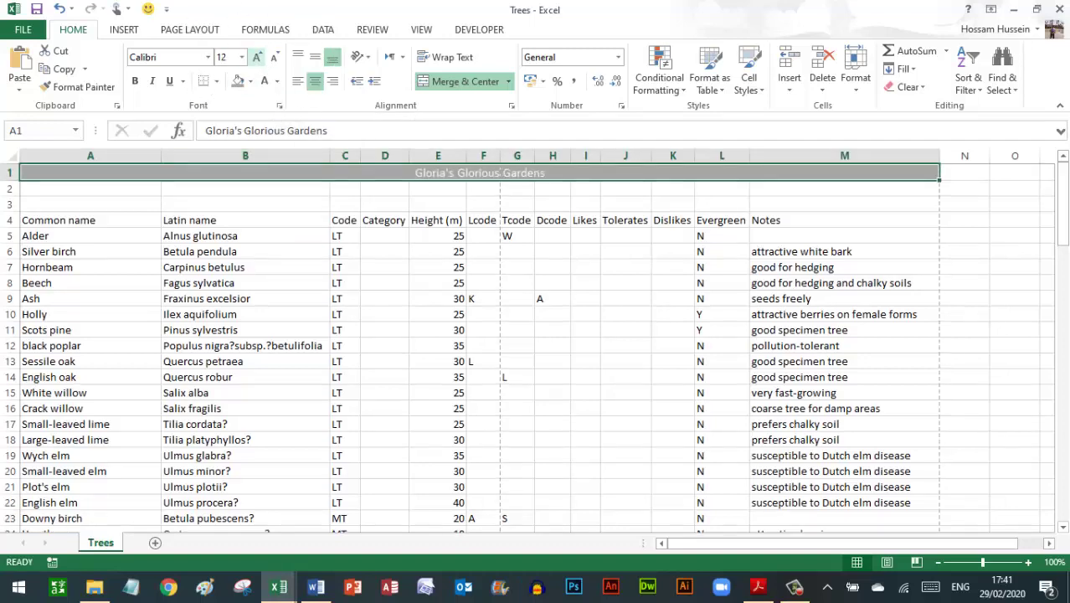
left_click(257, 57)
left_click(257, 57)
left_click(257, 57)
left_click(257, 56)
left_click(257, 57)
left_click(257, 57)
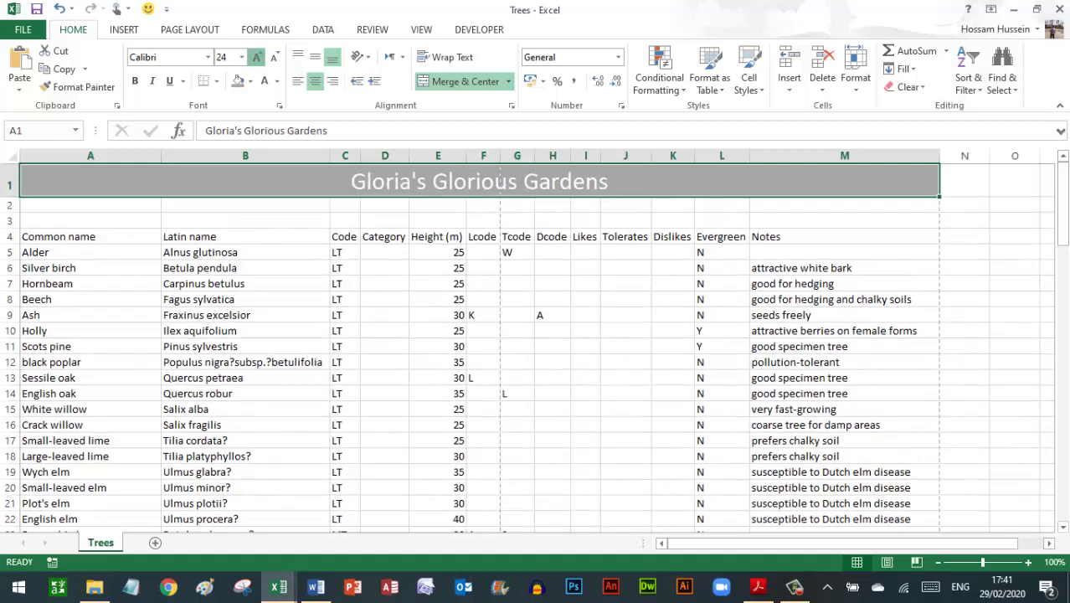
left_click(257, 57)
left_click(257, 57)
left_click(257, 57)
left_click(257, 56)
left_click(257, 57)
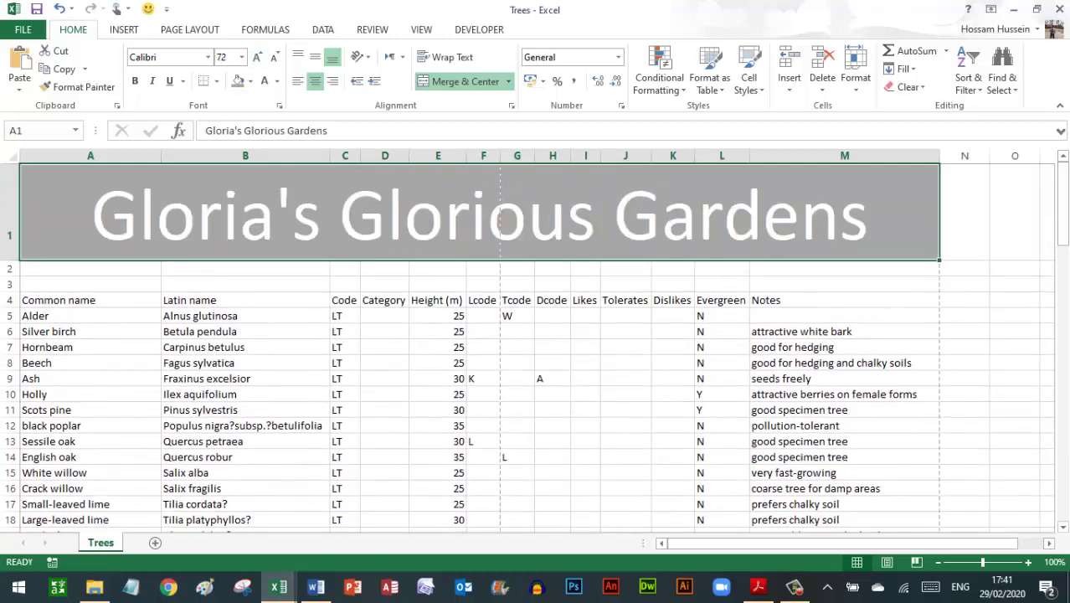
left_click(757, 586)
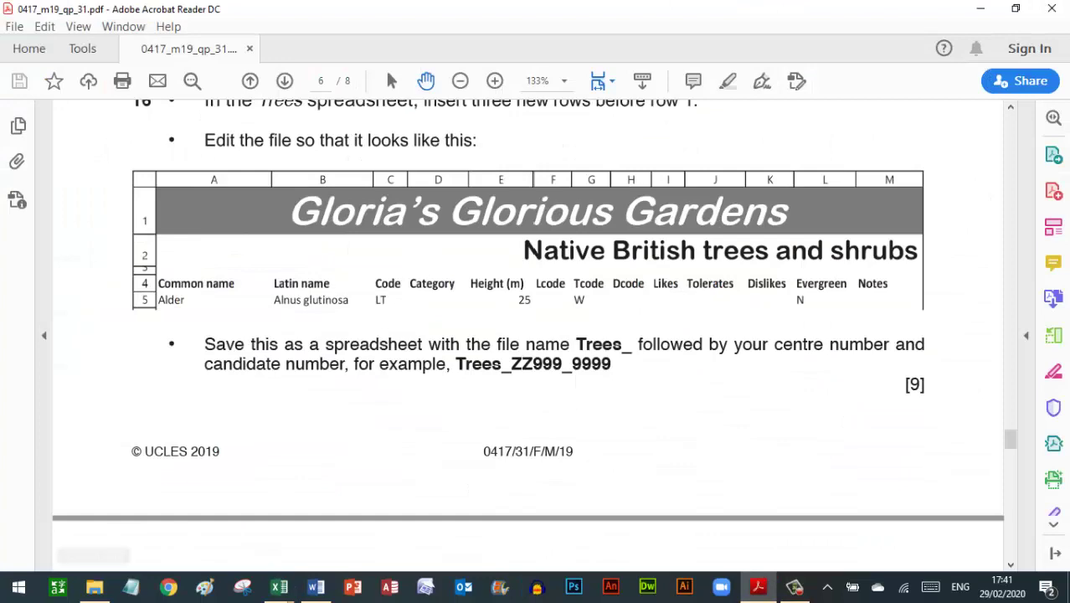
Reduce the Gloria's Glorious Gardens title from 72 to 48 point, select A2, and recheck the paper.
mouse_move(278, 587)
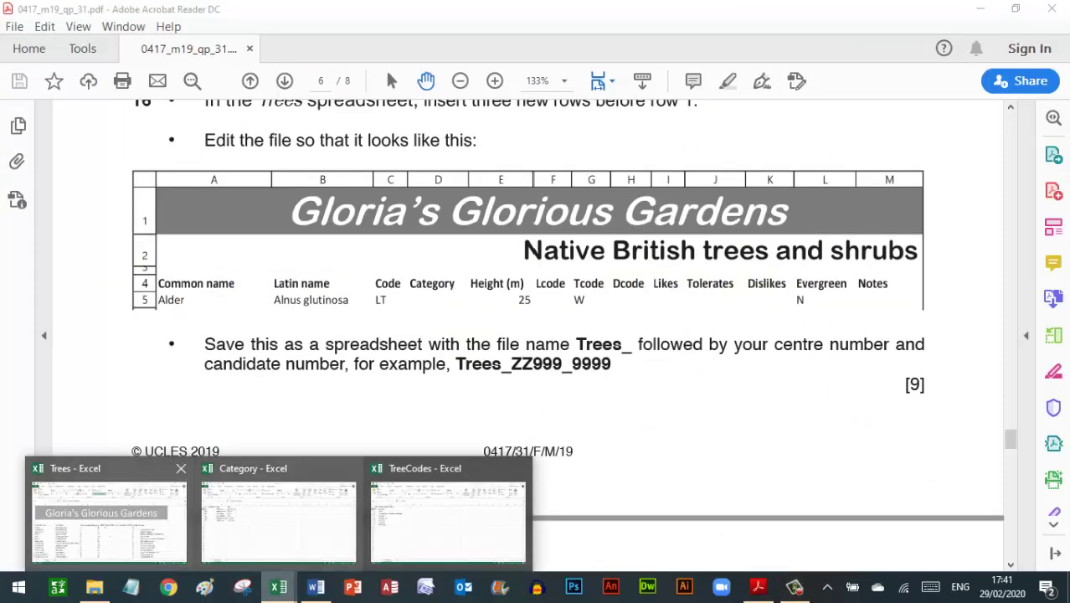
left_click(109, 519)
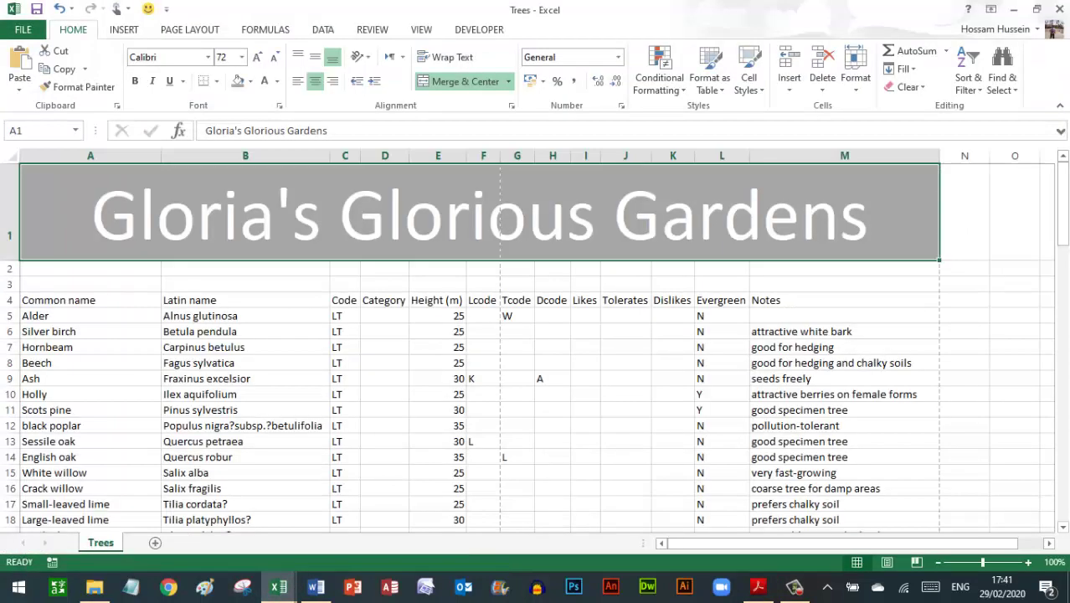
left_click(274, 57)
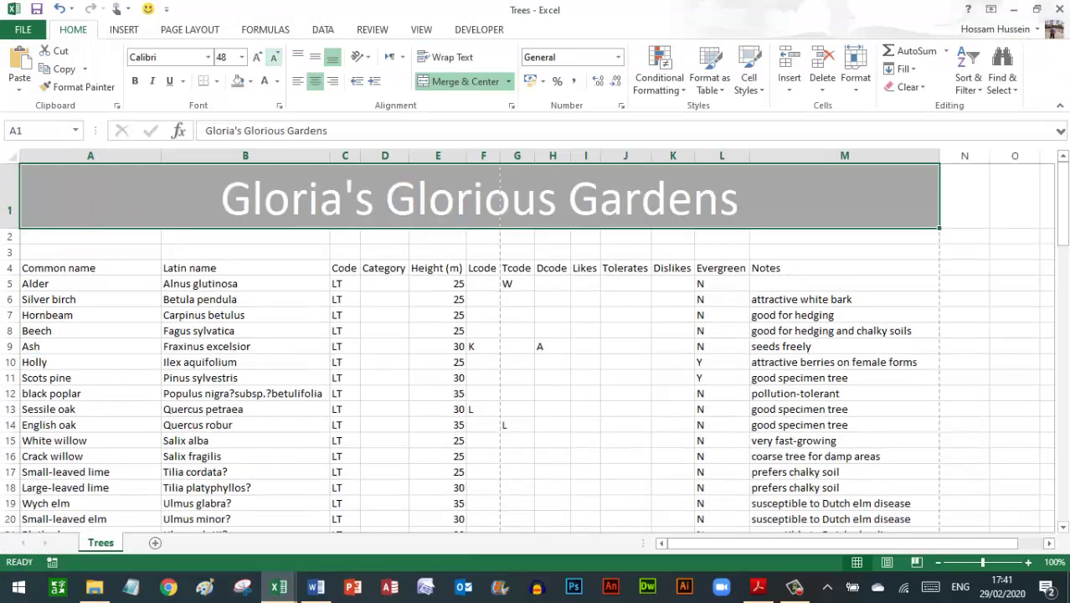
left_click(115, 241)
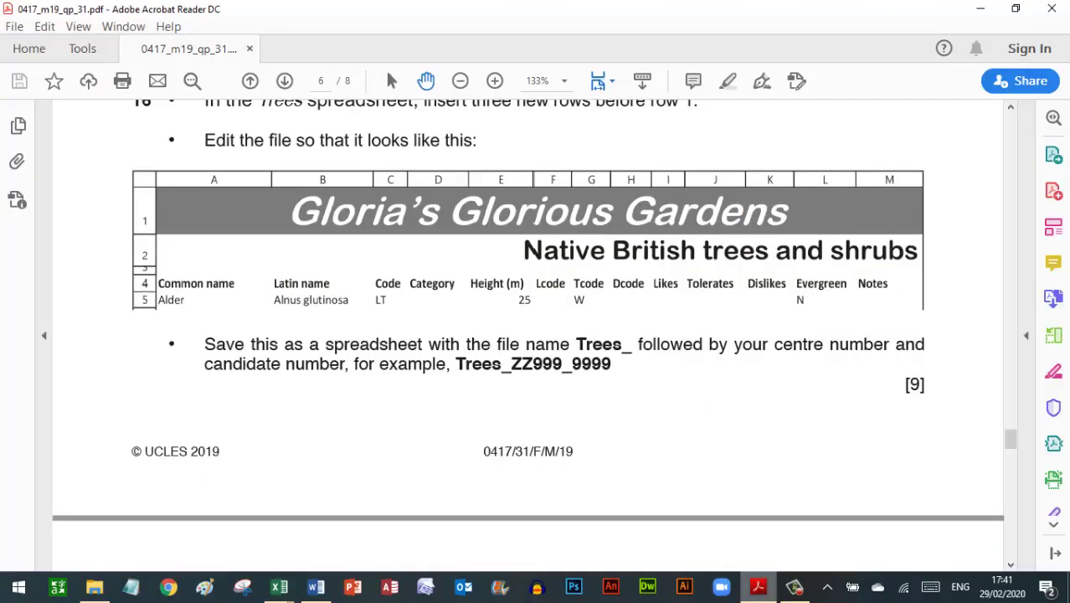
left_click(757, 586)
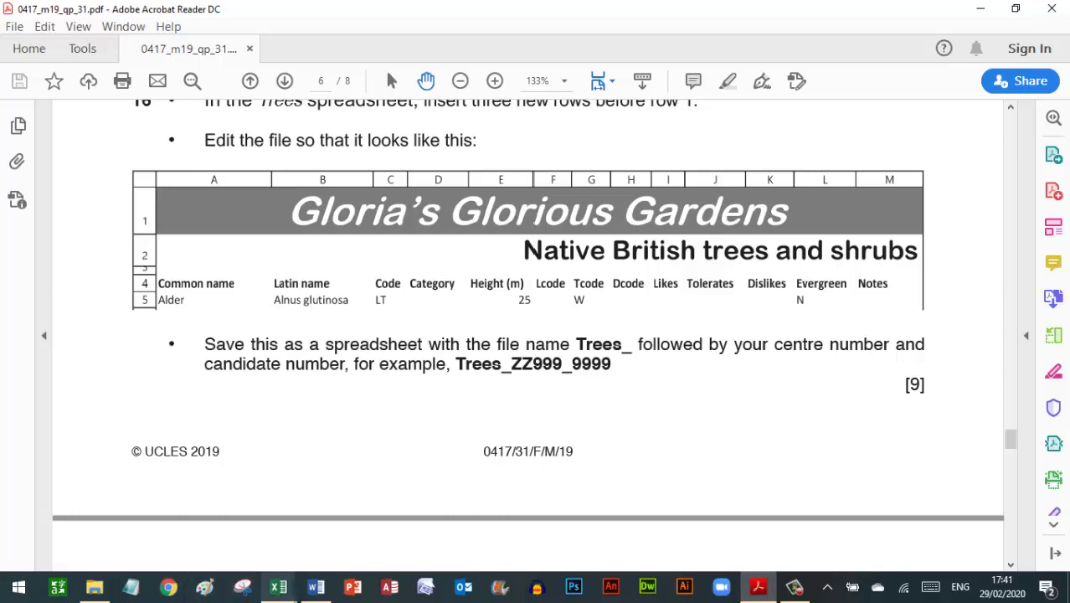
Enter 'Native British Trees and Shrubs' as the subtitle in cell A2.
mouse_move(279, 586)
left_click(109, 519)
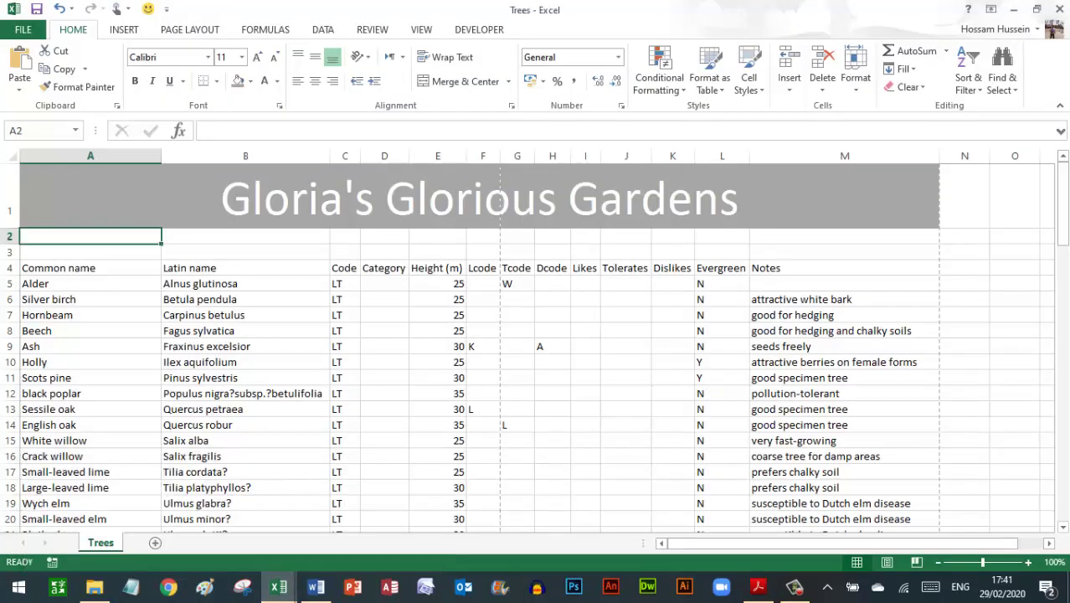
type("Na")
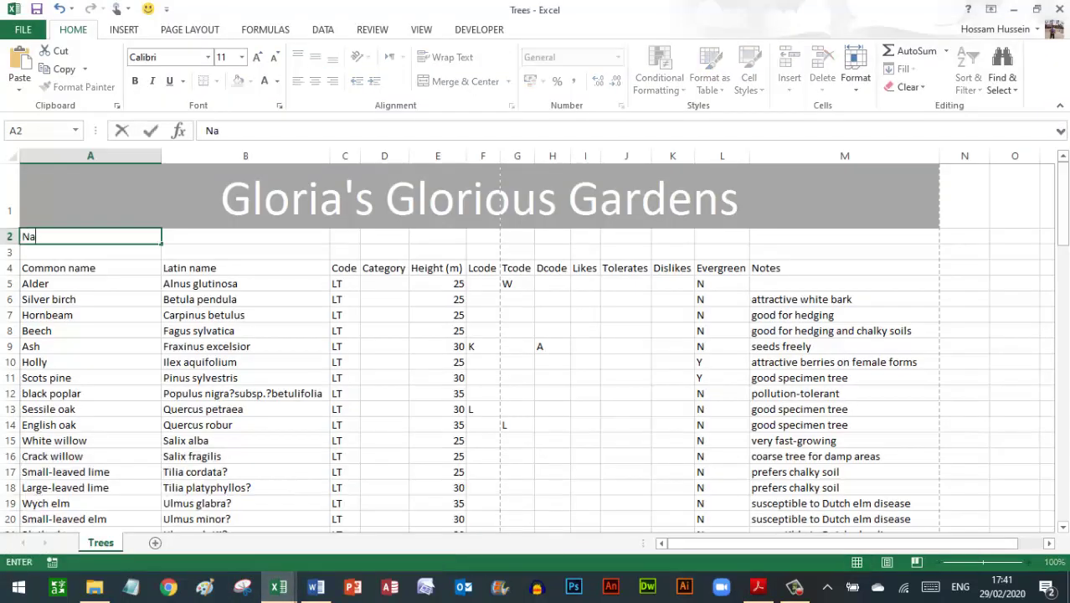
type("tive ")
type("Br")
key("BackSpace")
type("irit")
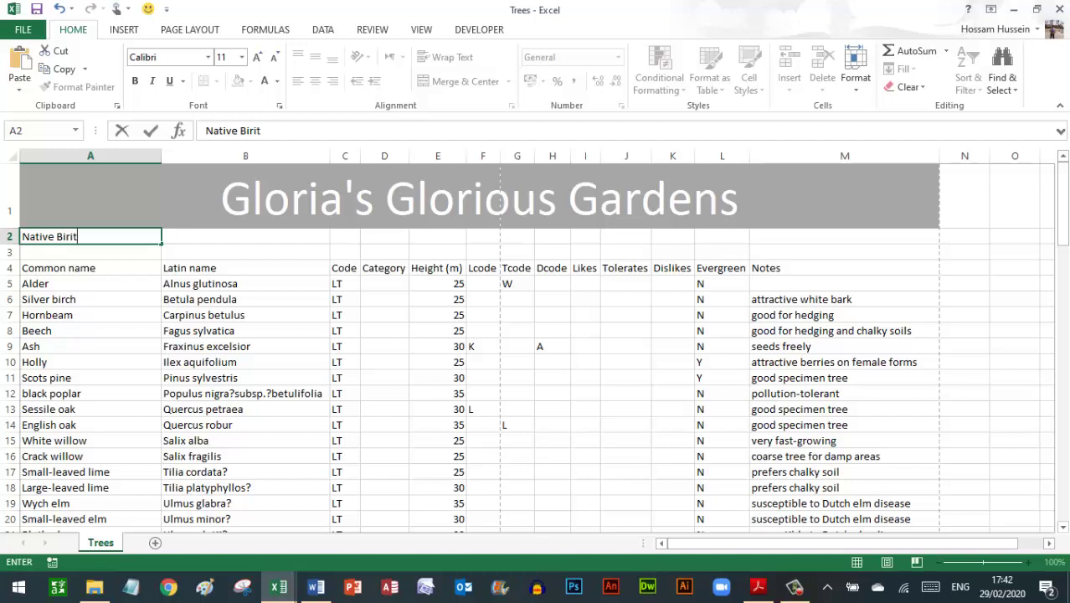
key("BackSpace")
key("BackSpace")
key("BackSpace")
key("BackSpace")
type("B")
type("riti")
type("sh ")
type("Trees an")
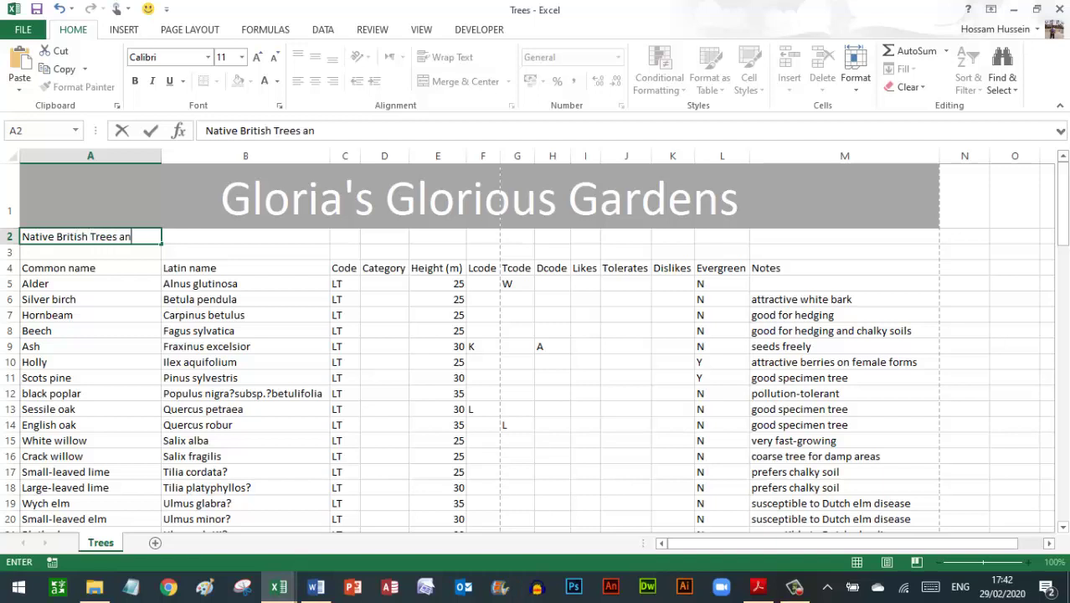
type("d Sh")
type("rubs")
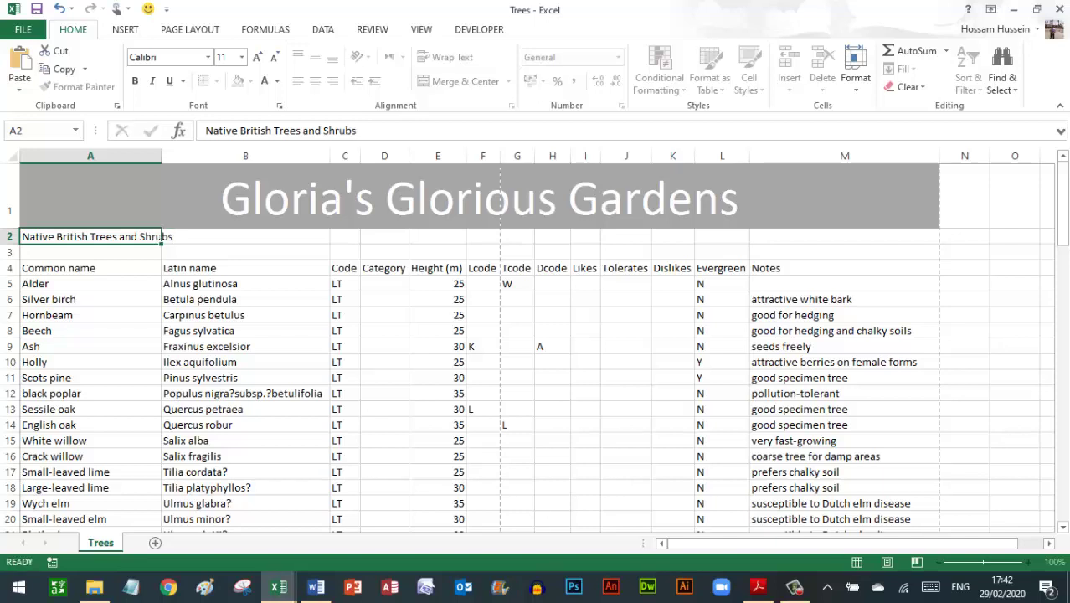
key("Return")
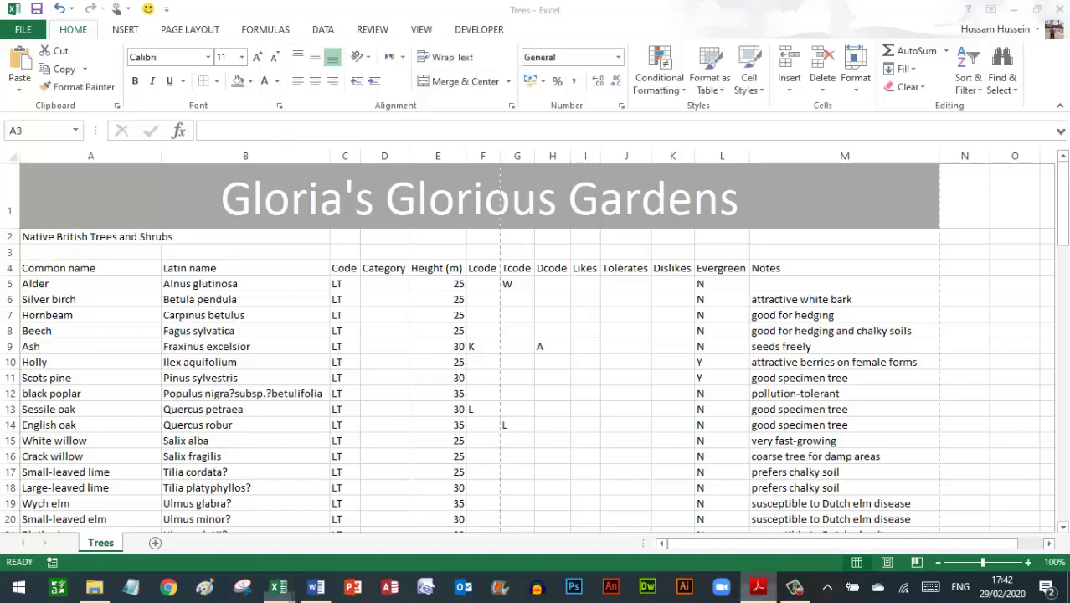
Recheck the exam paper, then merge the subtitle across A2:M2 and right-align it.
right_click(757, 586)
key("Escape")
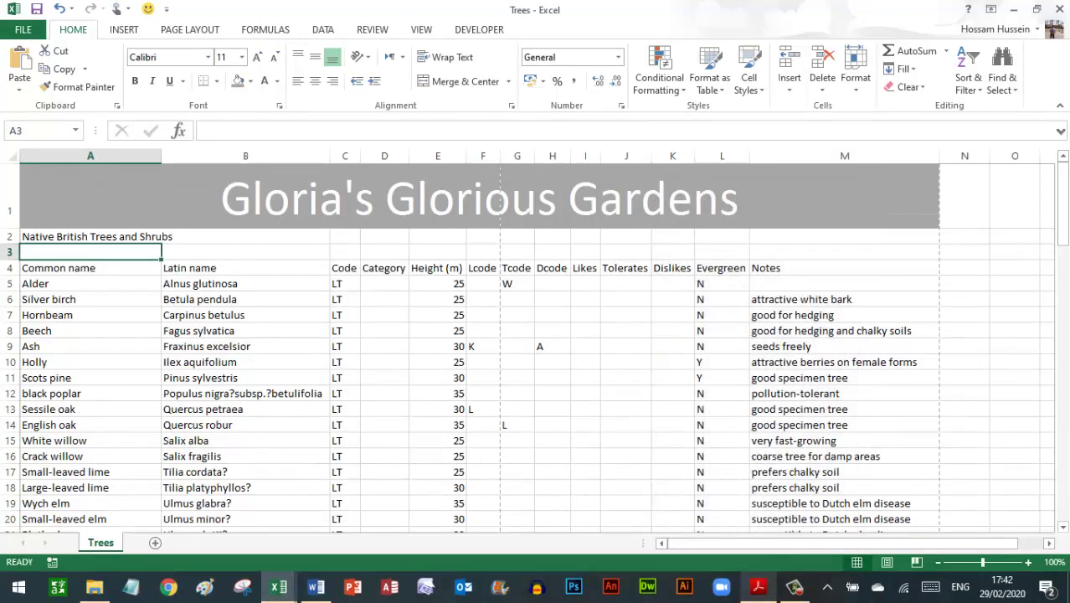
key("alt+Tab")
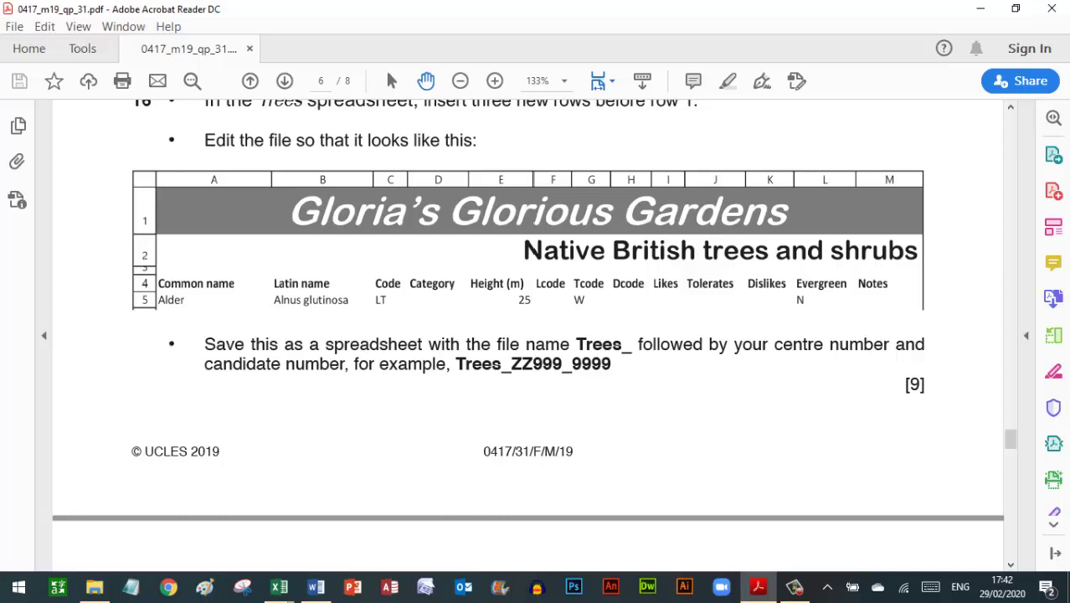
mouse_move(278, 587)
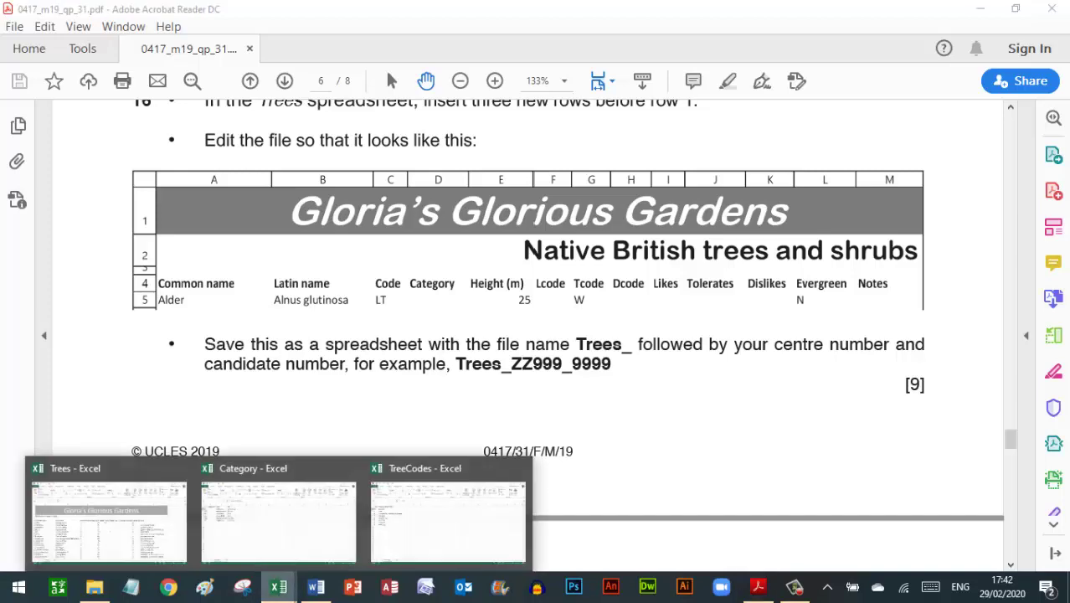
left_click(109, 519)
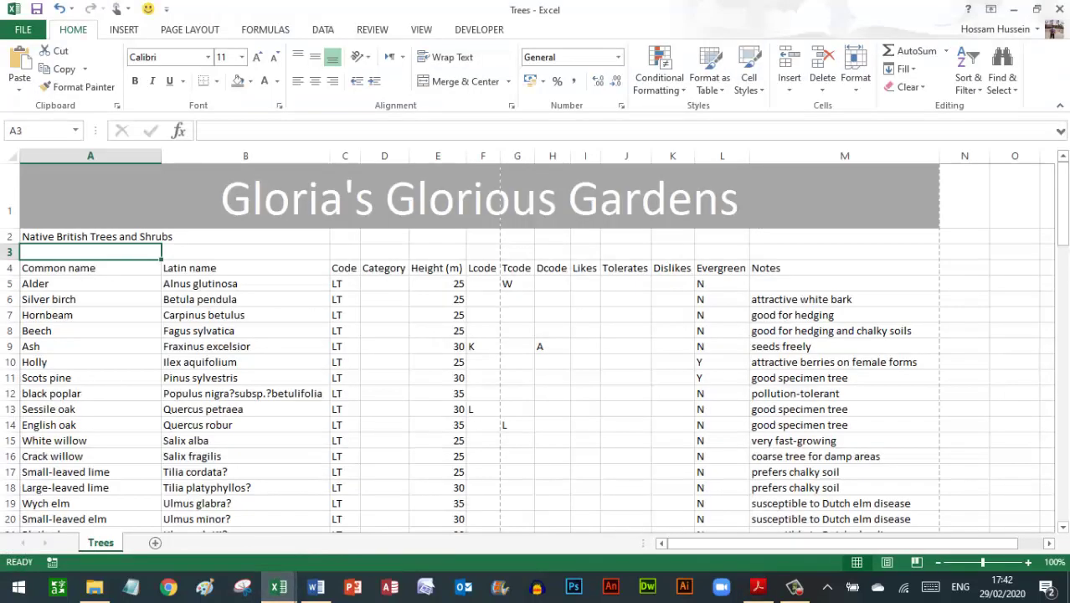
left_click_drag(90, 236, 929, 236)
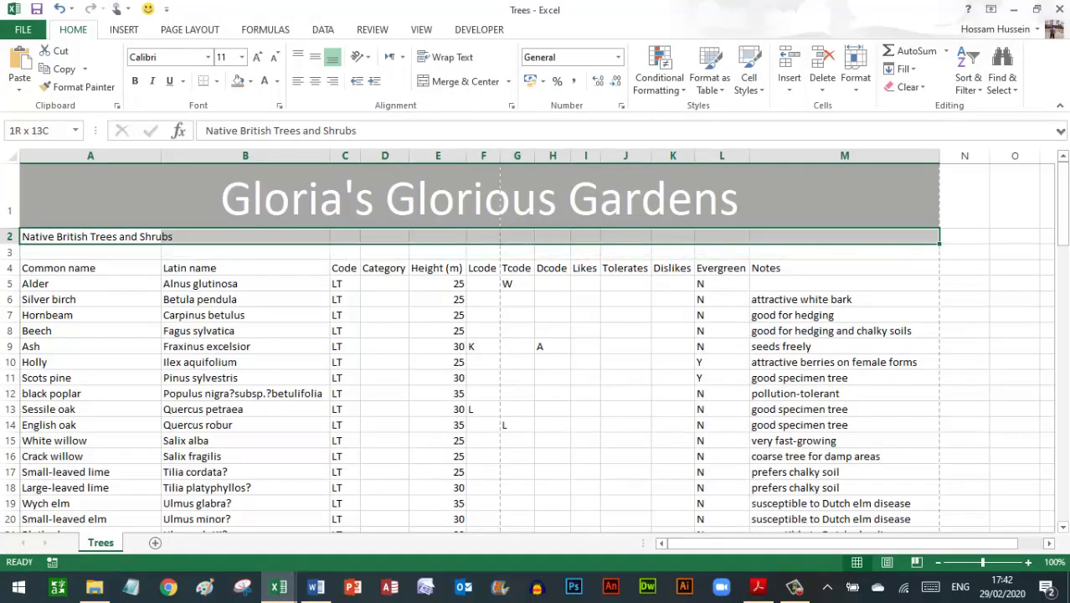
left_click(466, 81)
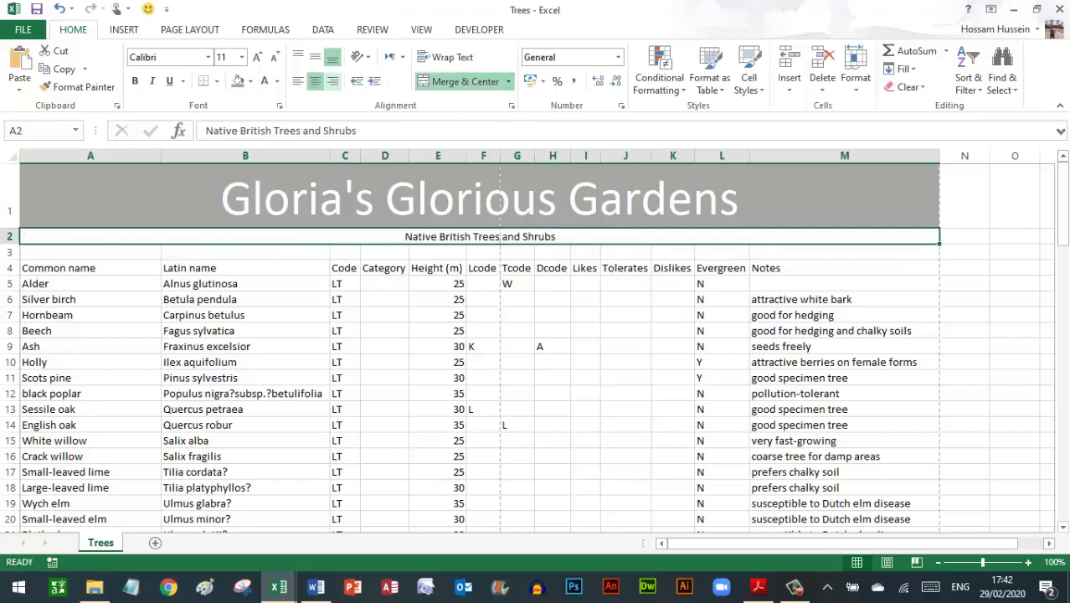
left_click(332, 82)
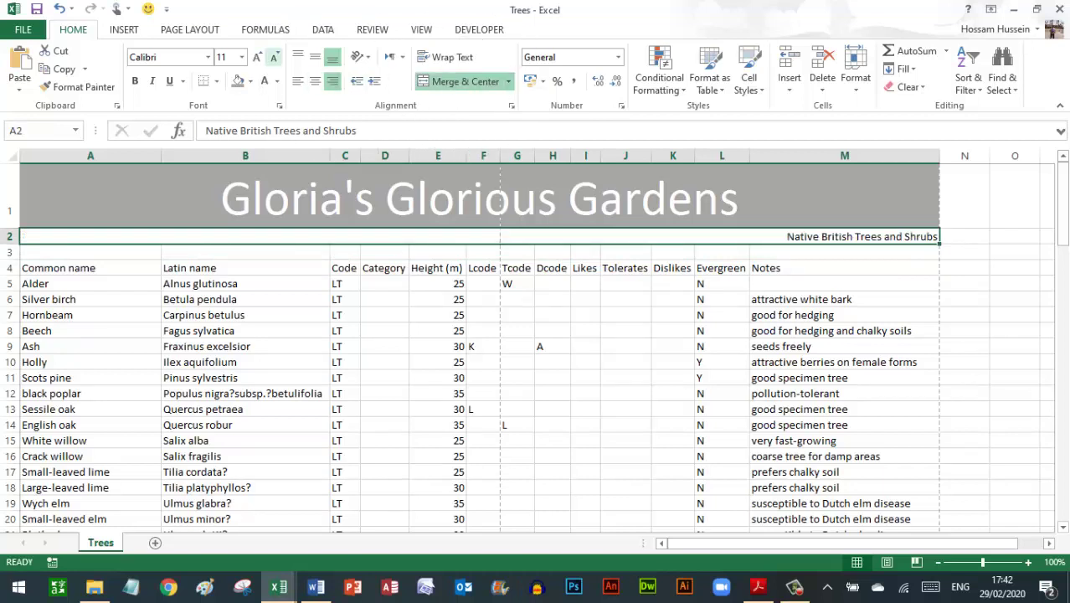
Enlarge the subtitle to 36 point, comparing its size against the exam paper.
left_click(257, 57)
left_click(257, 57)
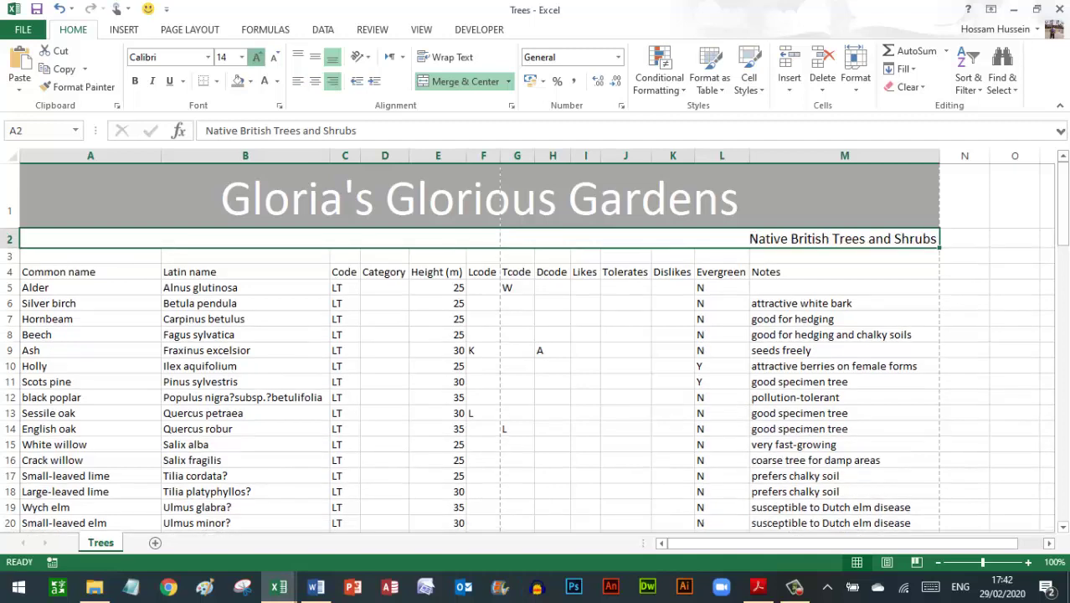
left_click(257, 57)
left_click(257, 57)
left_click(257, 57)
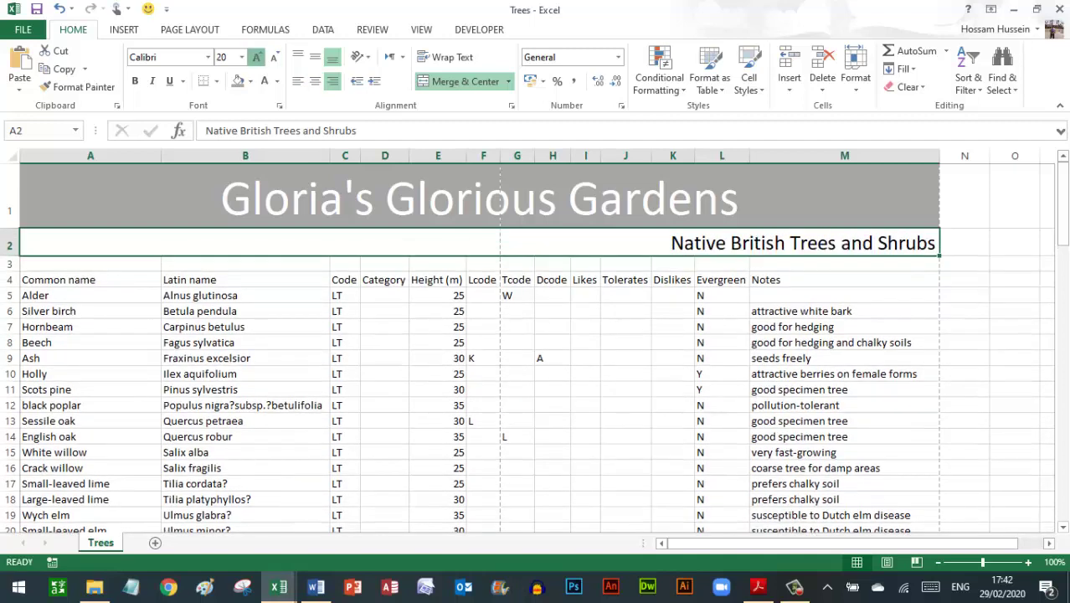
left_click(257, 57)
left_click(257, 57)
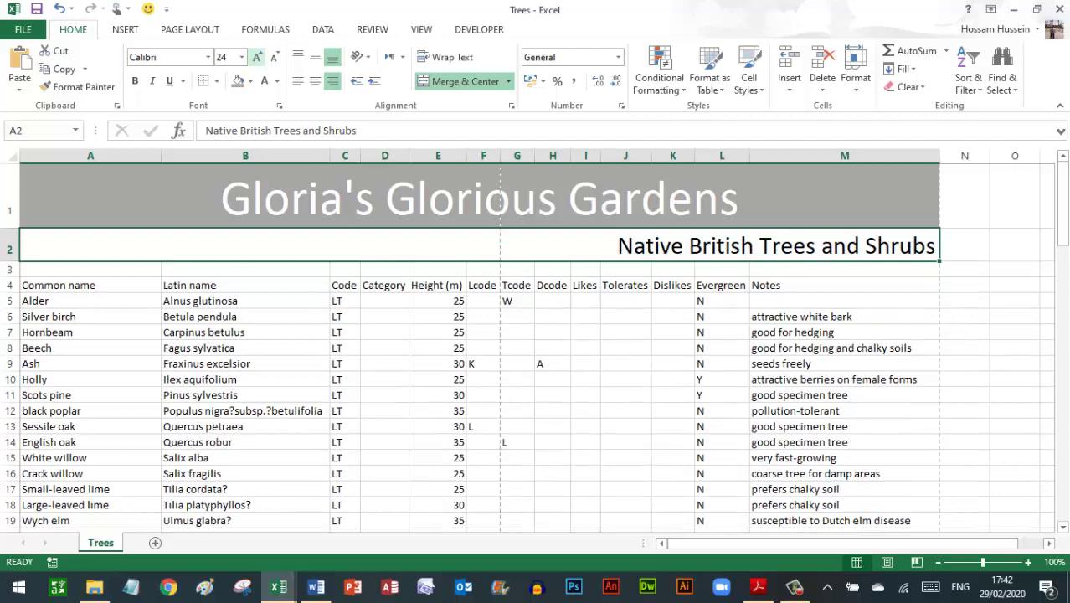
left_click(757, 586)
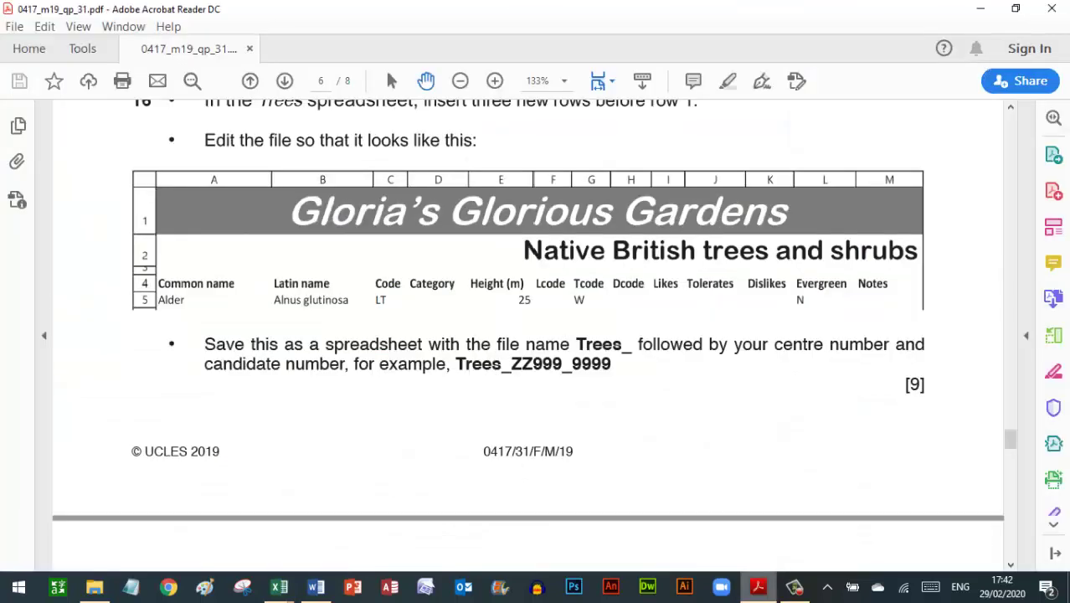
key("alt+Tab")
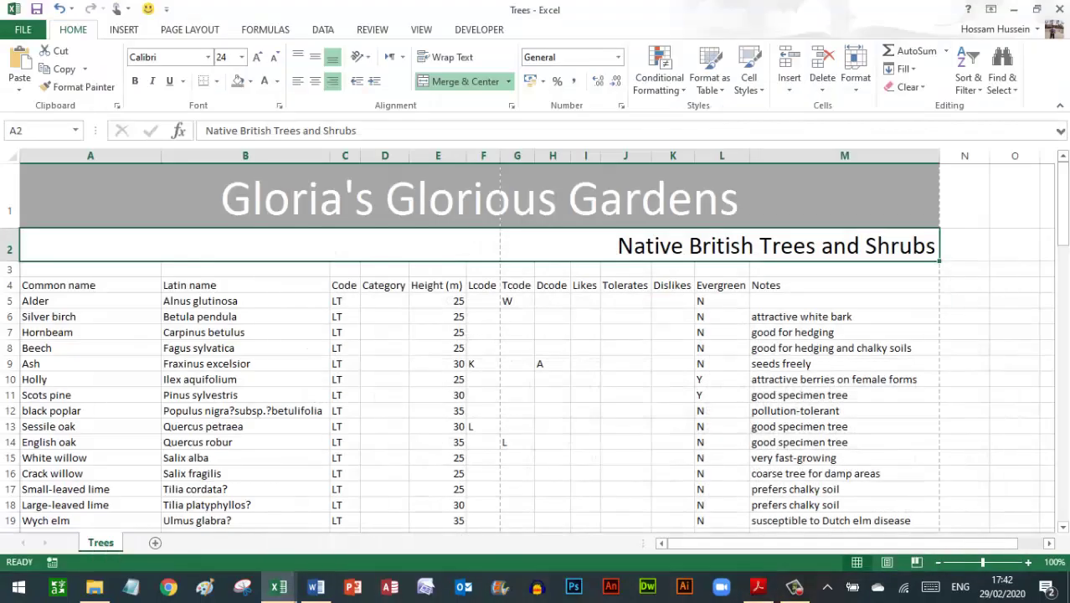
left_click(257, 57)
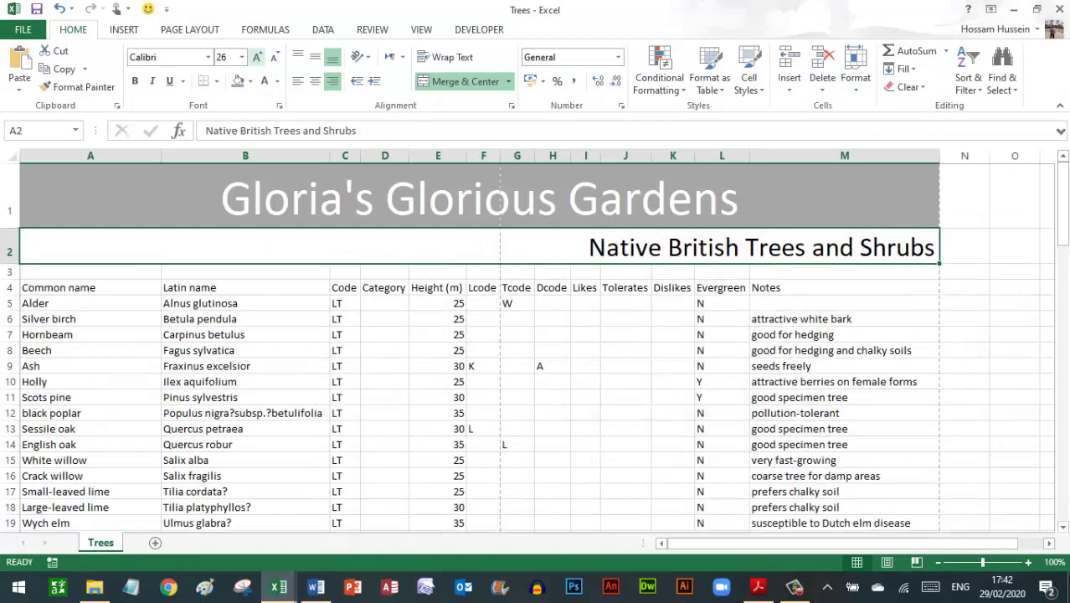
left_click(257, 57)
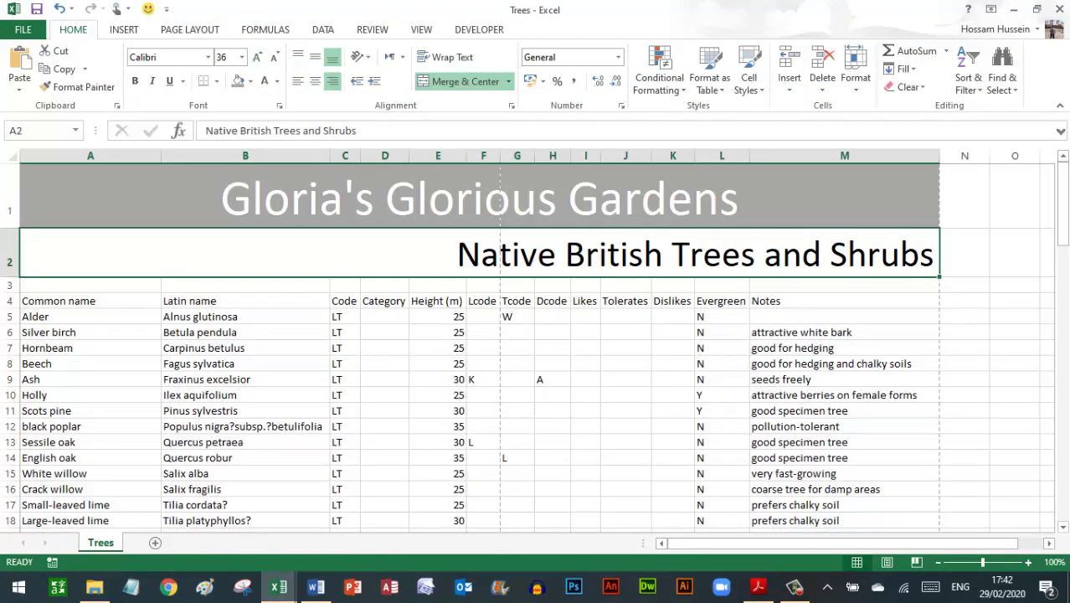
left_click(758, 586)
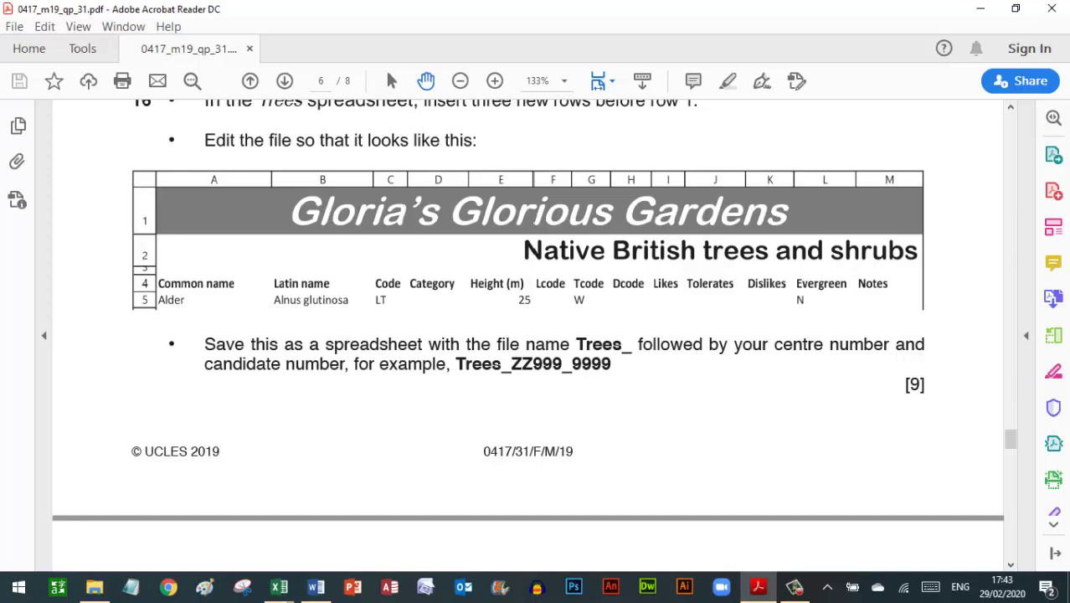
Make the row 4 column headings of the Trees sheet bold.
mouse_move(279, 586)
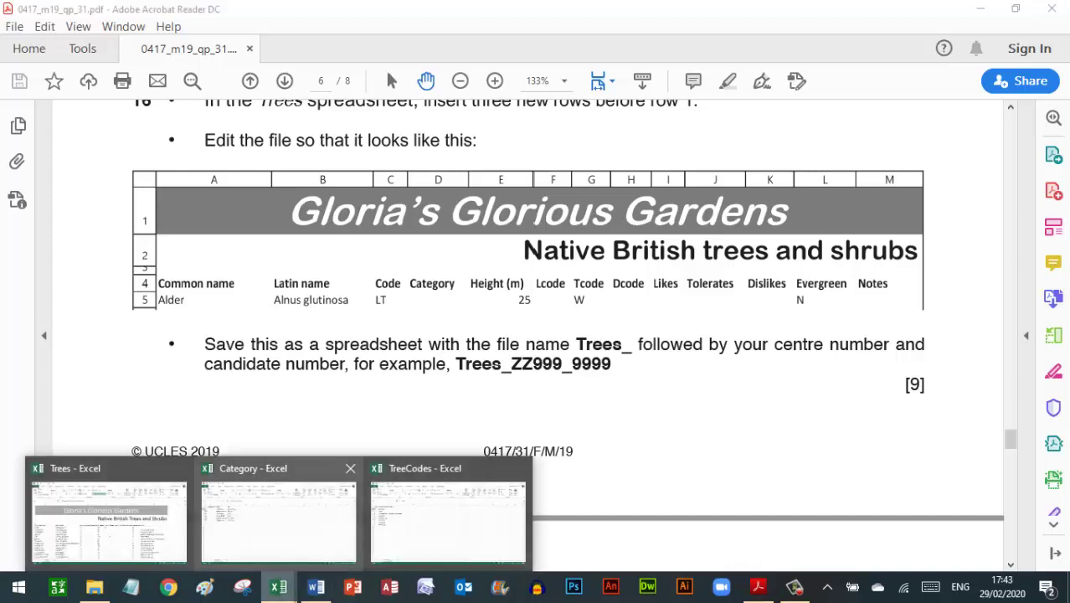
left_click(109, 513)
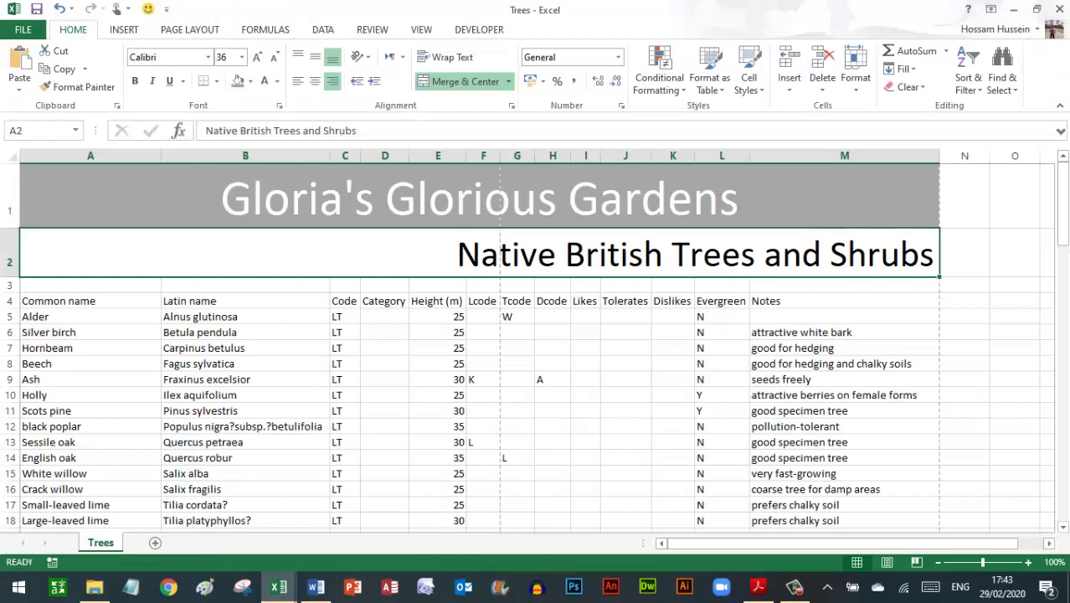
left_click(10, 300)
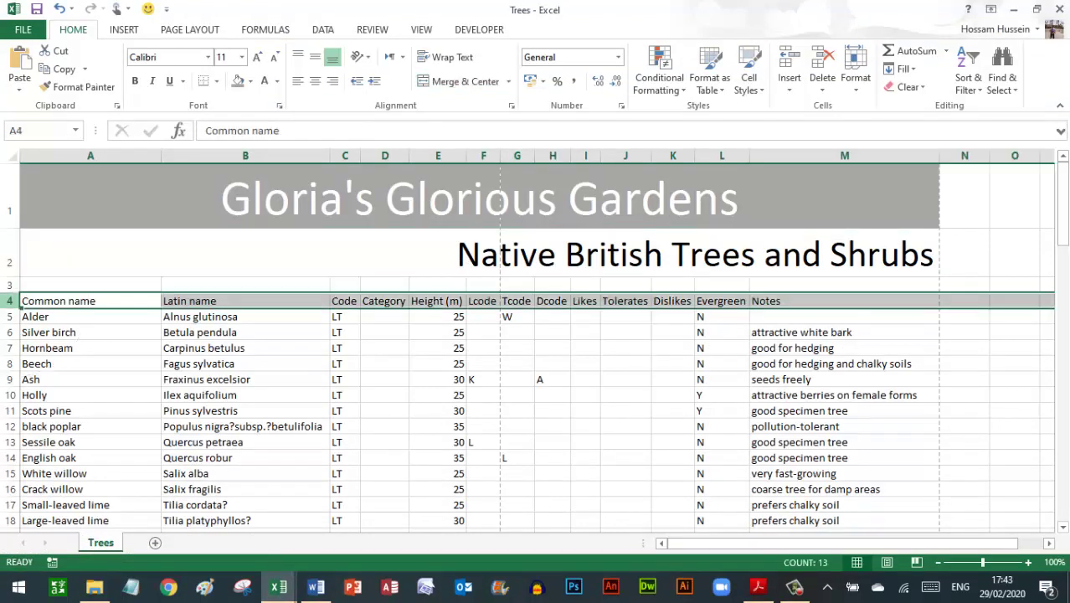
left_click(134, 81)
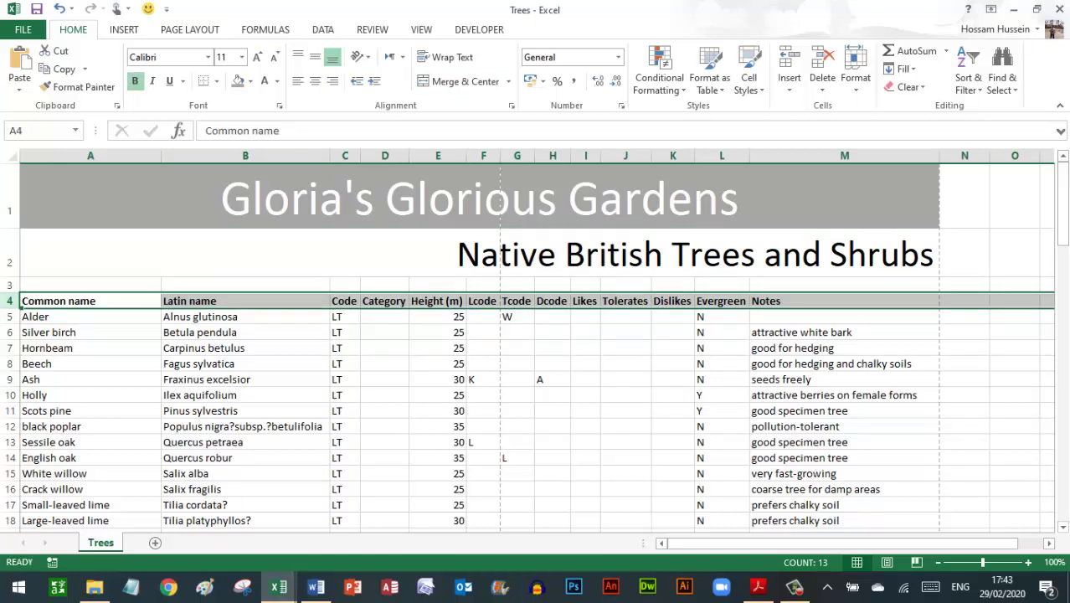
left_click(90, 301)
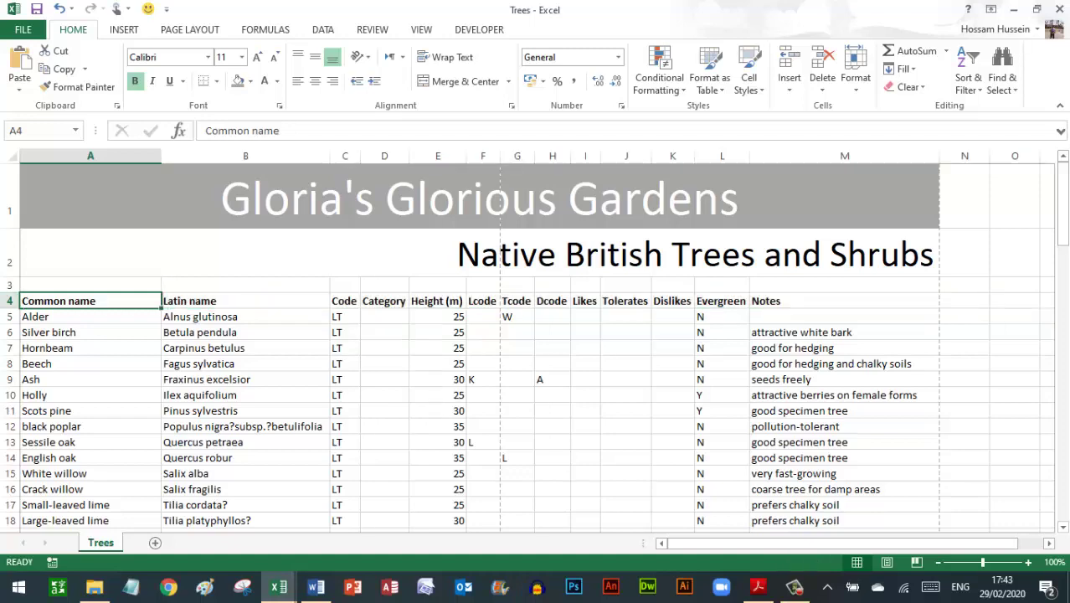
Read the exam paper's save-as instruction, noting the example name Trees_ZZ999_9999.
left_click(757, 586)
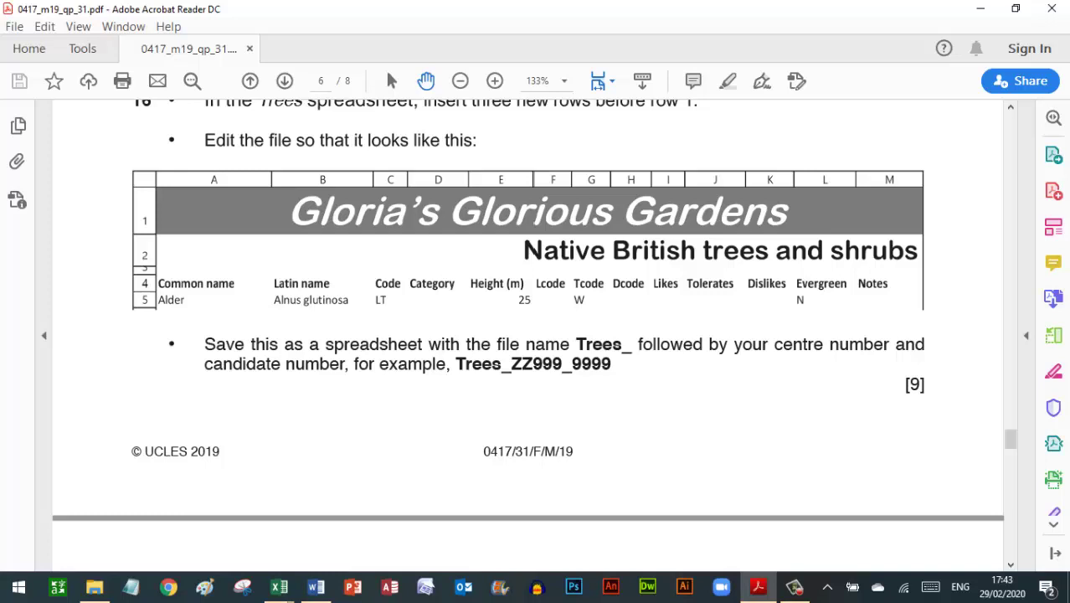
left_click(234, 357)
left_click(593, 355)
left_click_drag(455, 364, 611, 363)
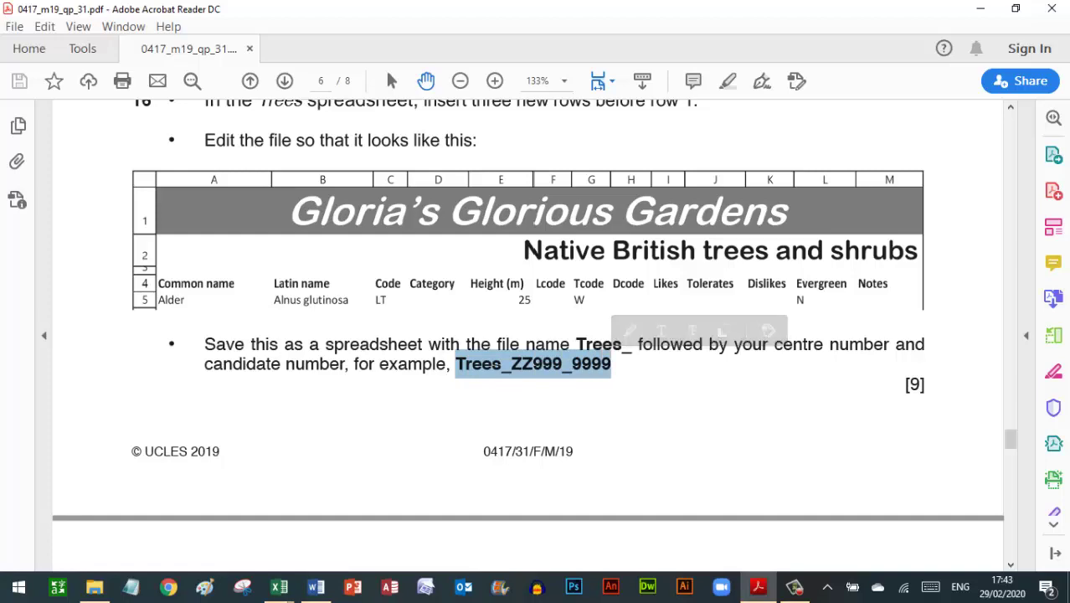
left_click(279, 585)
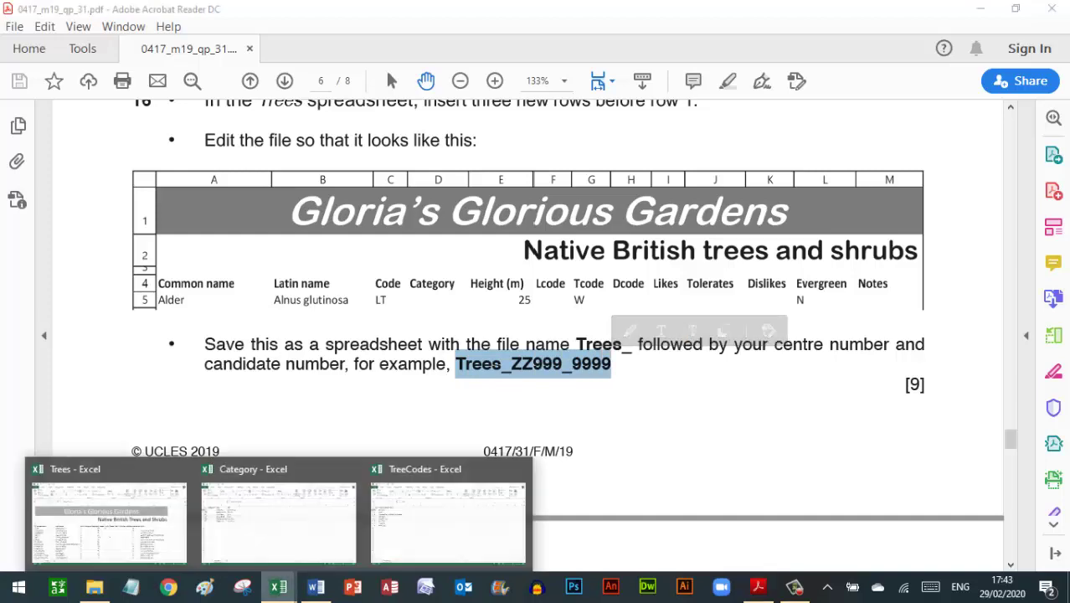
left_click(109, 515)
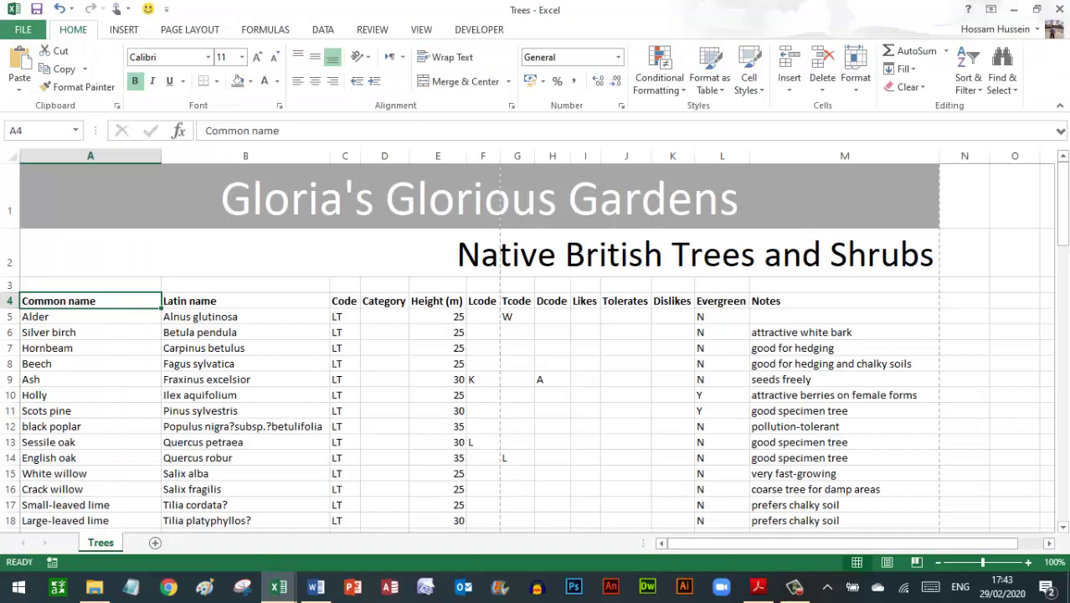
Open the full Save As dialog and enter the file name Trees_ZZ999_9999.
left_click(22, 29)
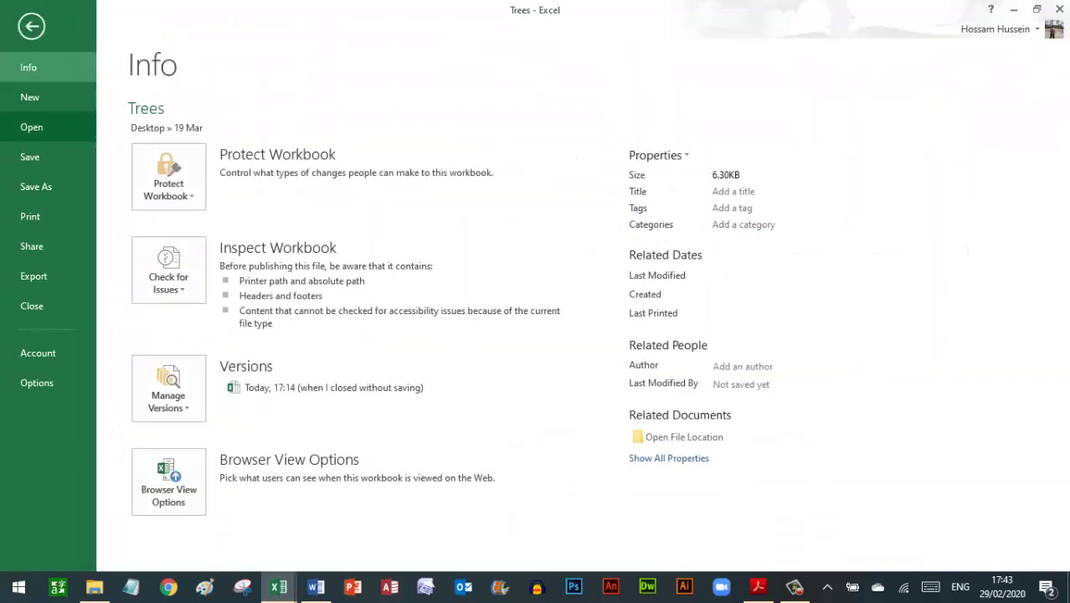
left_click(36, 186)
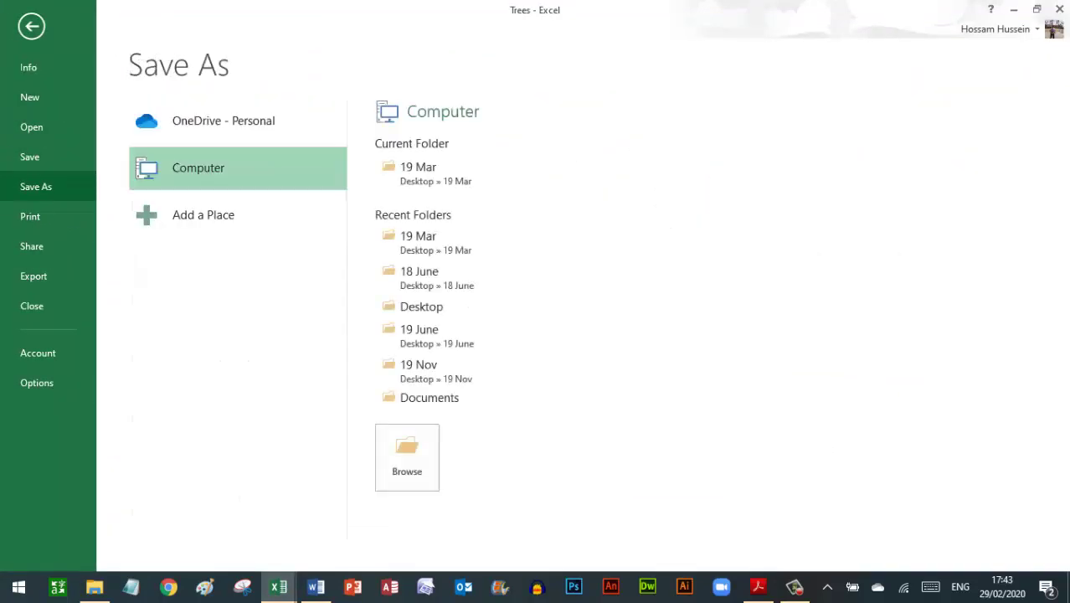
left_click(409, 452)
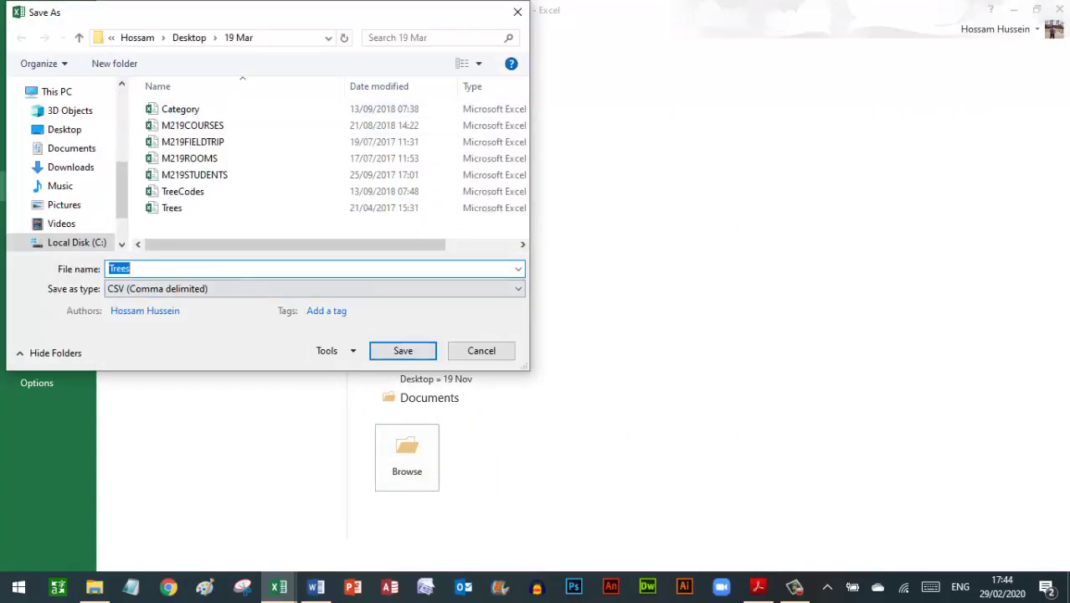
left_click(236, 46)
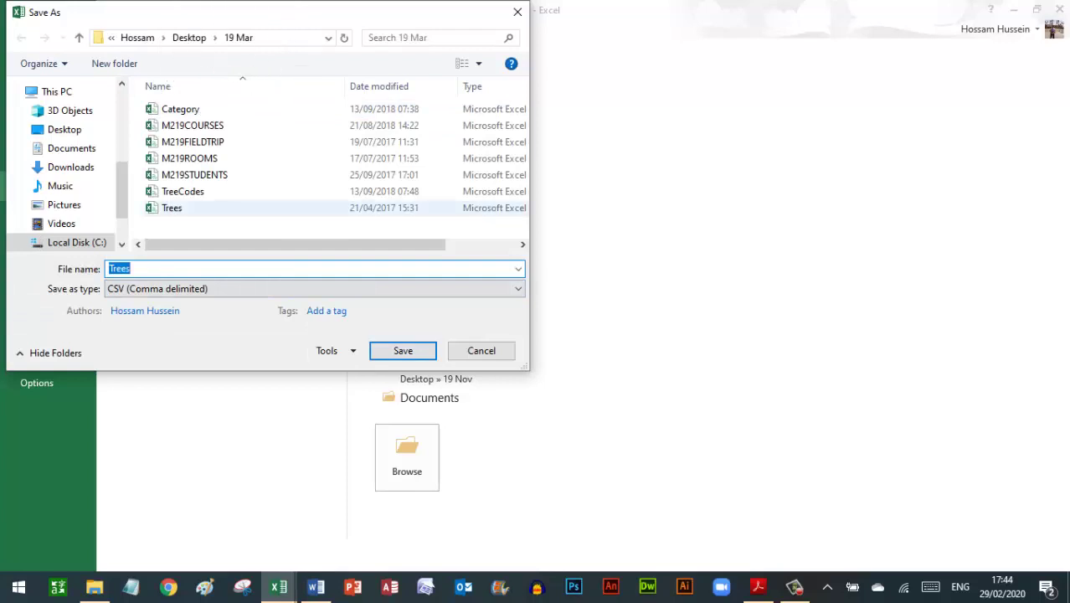
type("Trees_ZZ999_9999")
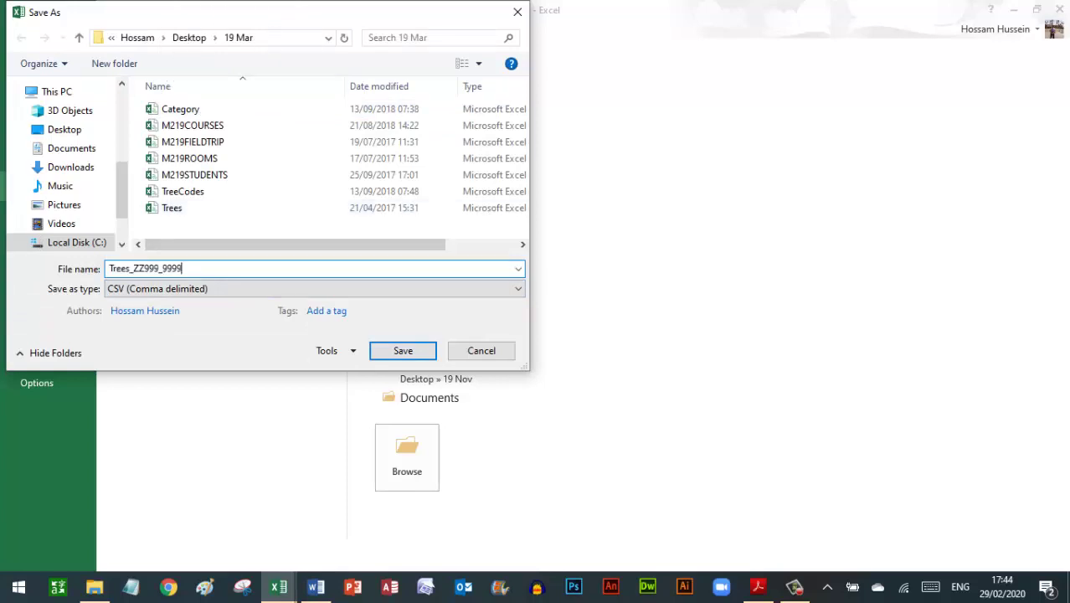
key("Tab")
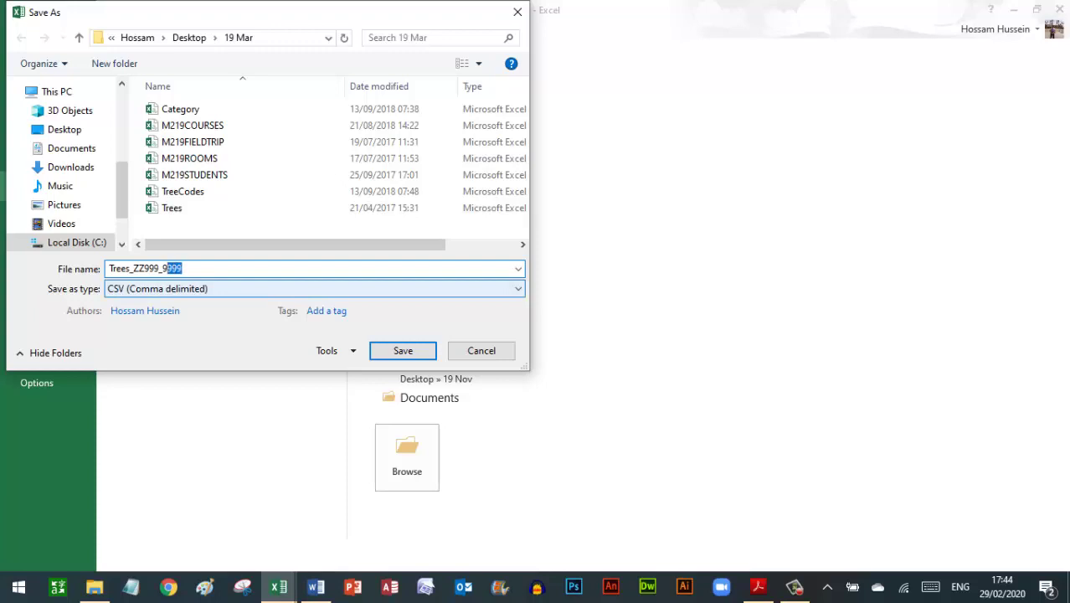
Replace the placeholders with the centre and candidate numbers and save as Excel Workbook.
left_click_drag(159, 268, 132, 267)
type("EG123")
left_click_drag(163, 267, 181, 268)
type("4567")
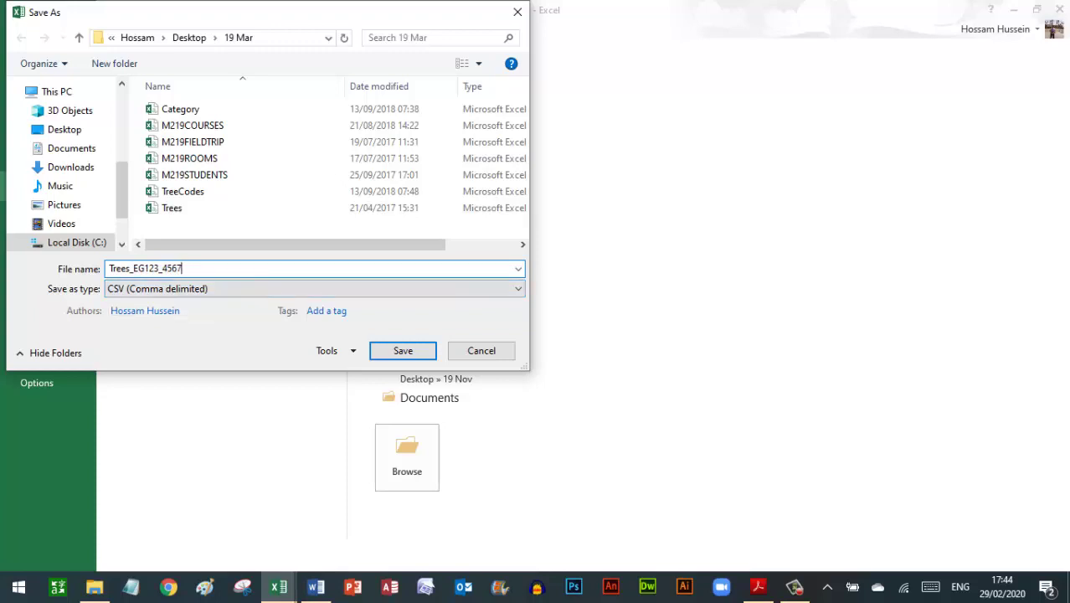
left_click(314, 288)
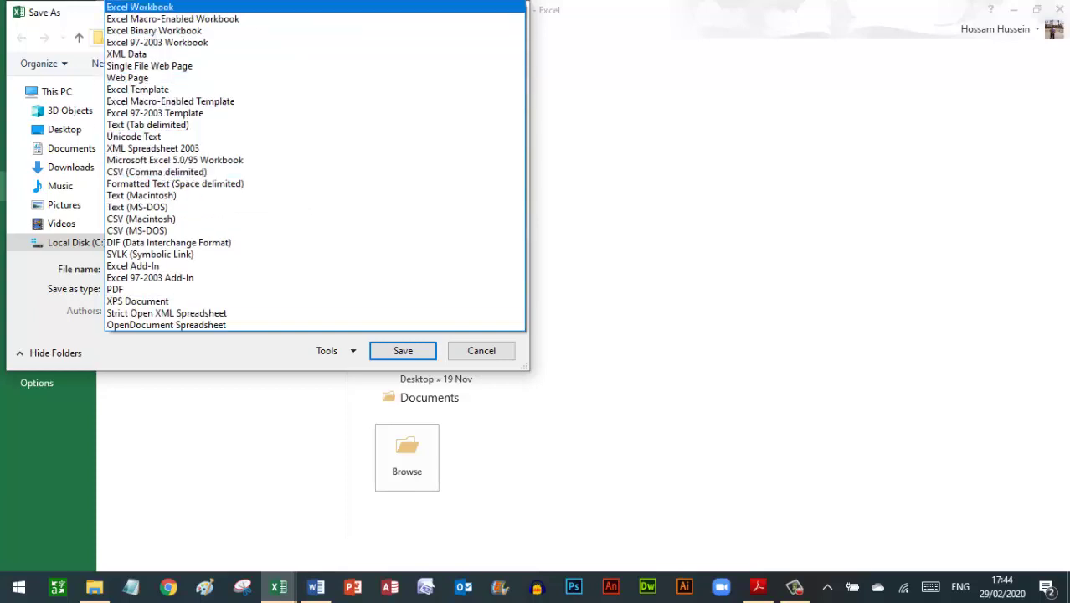
left_click(146, 7)
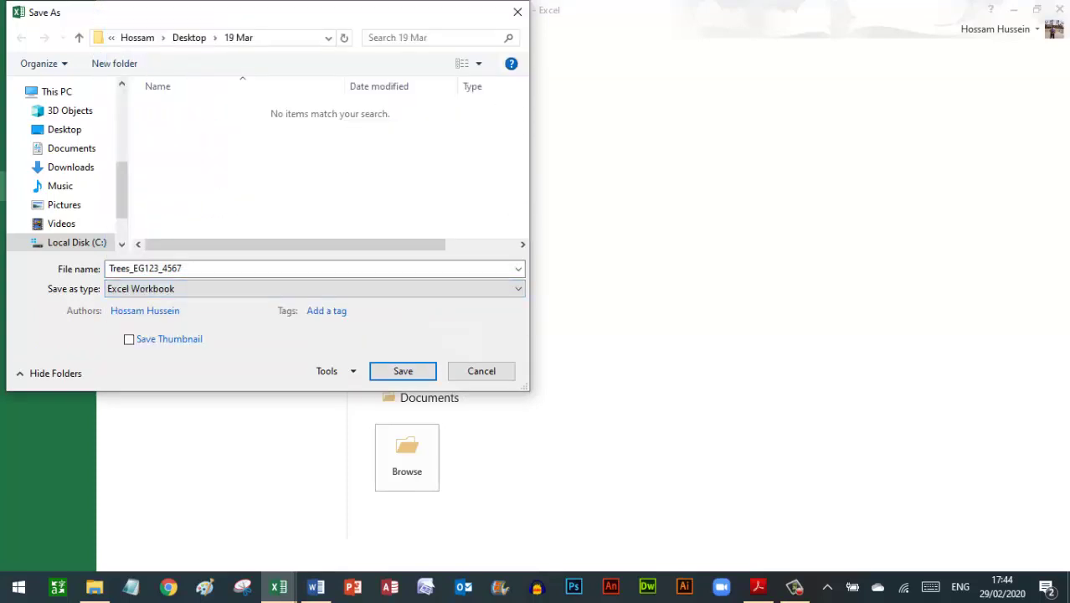
key("Return")
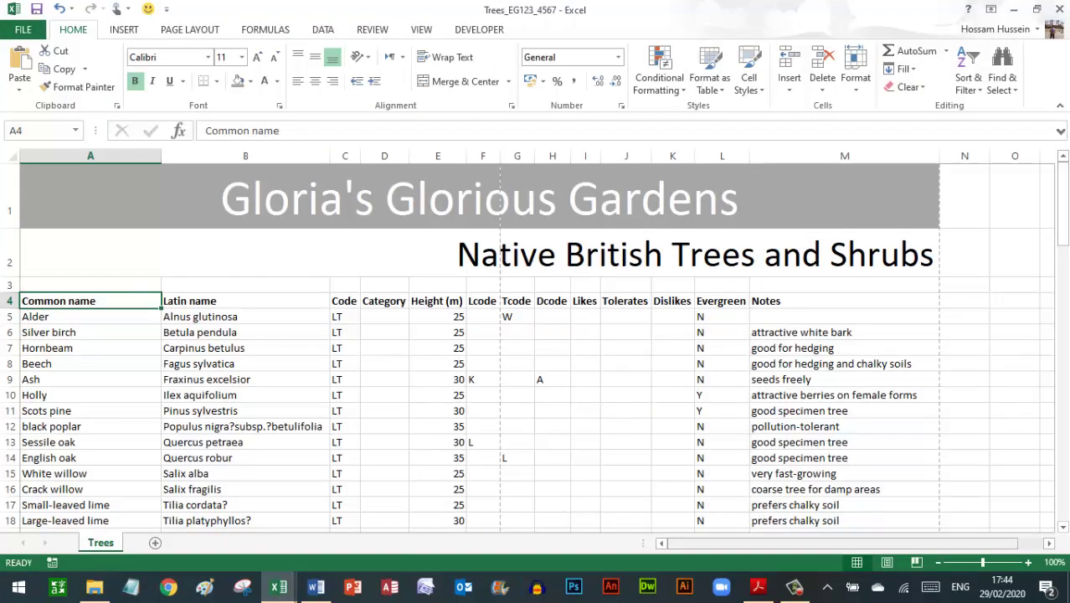
Return to the question paper and scroll down to questions 17–19.
left_click(757, 586)
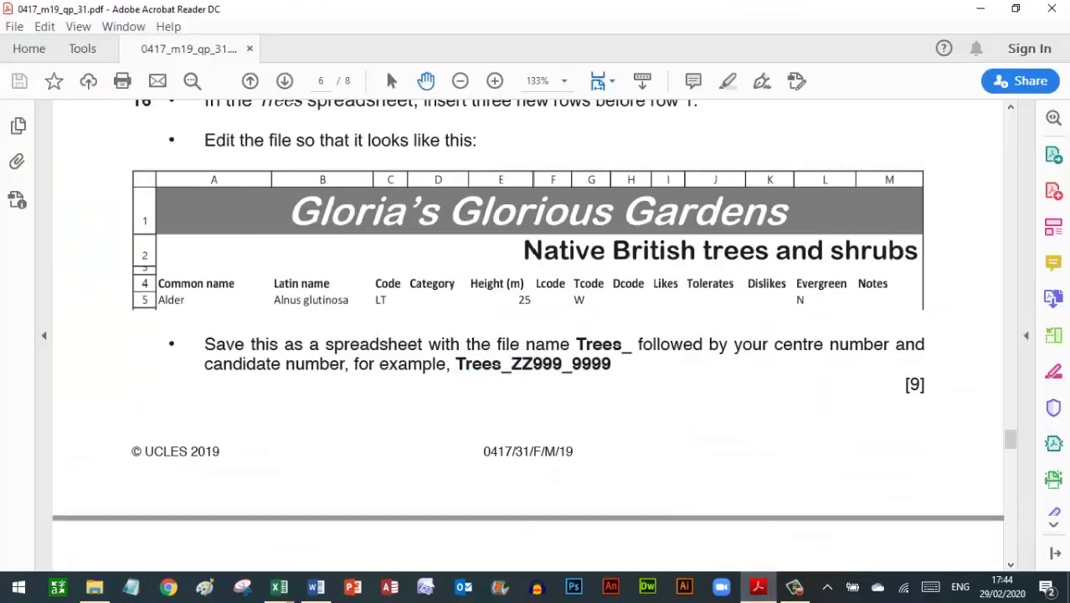
scroll(528, 310, "down", 1)
scroll(527, 310, "down", 5)
scroll(527, 310, "down", 5)
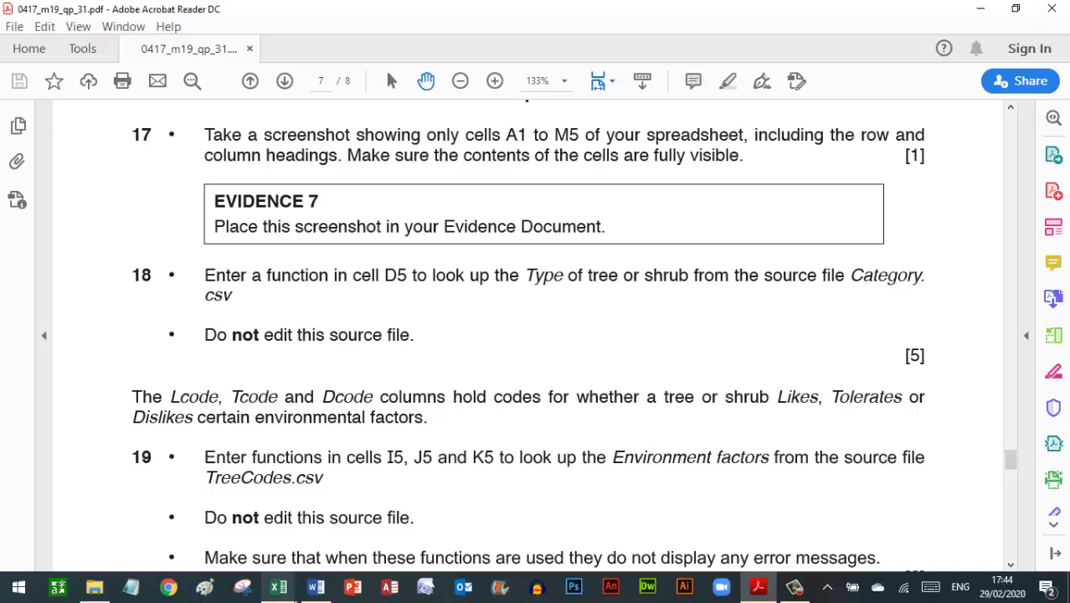
Capture the Trees worksheet with Print Screen, select cell M5, then return to the paper.
mouse_move(278, 586)
left_click(108, 519)
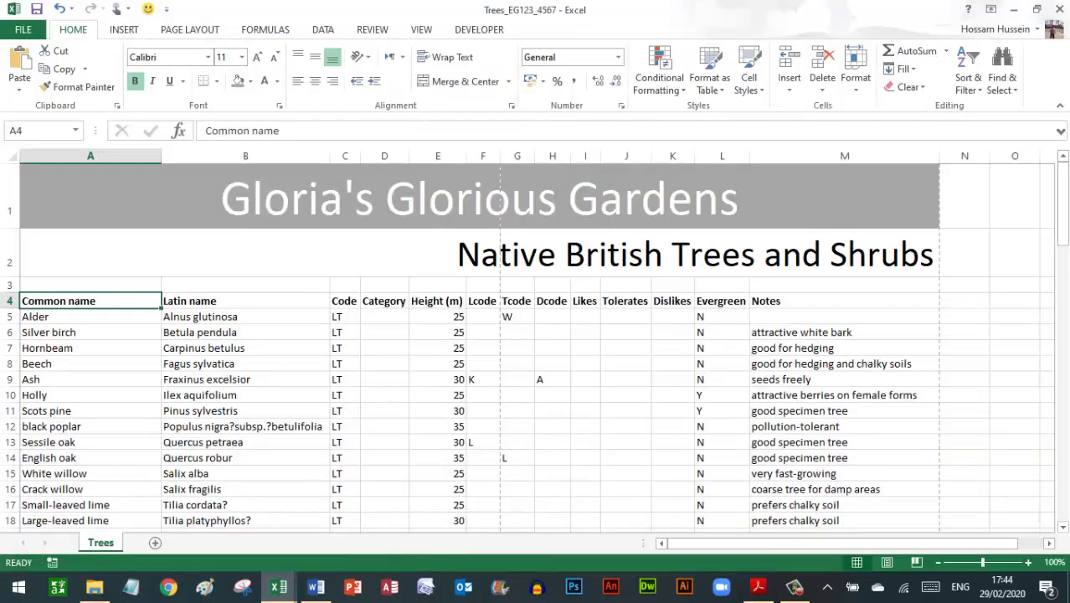
key("Print")
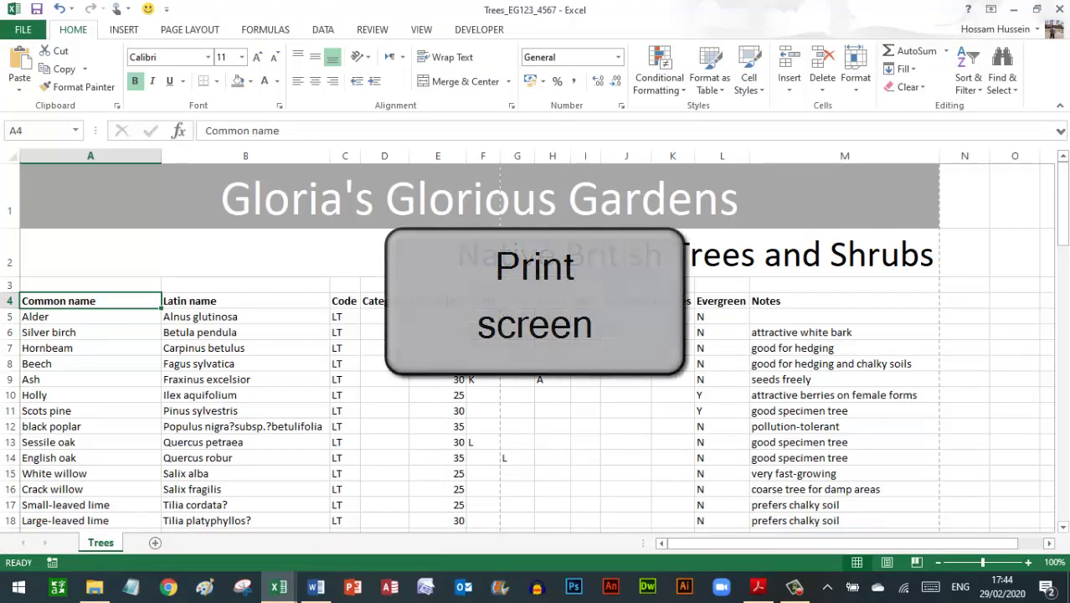
left_click(844, 332)
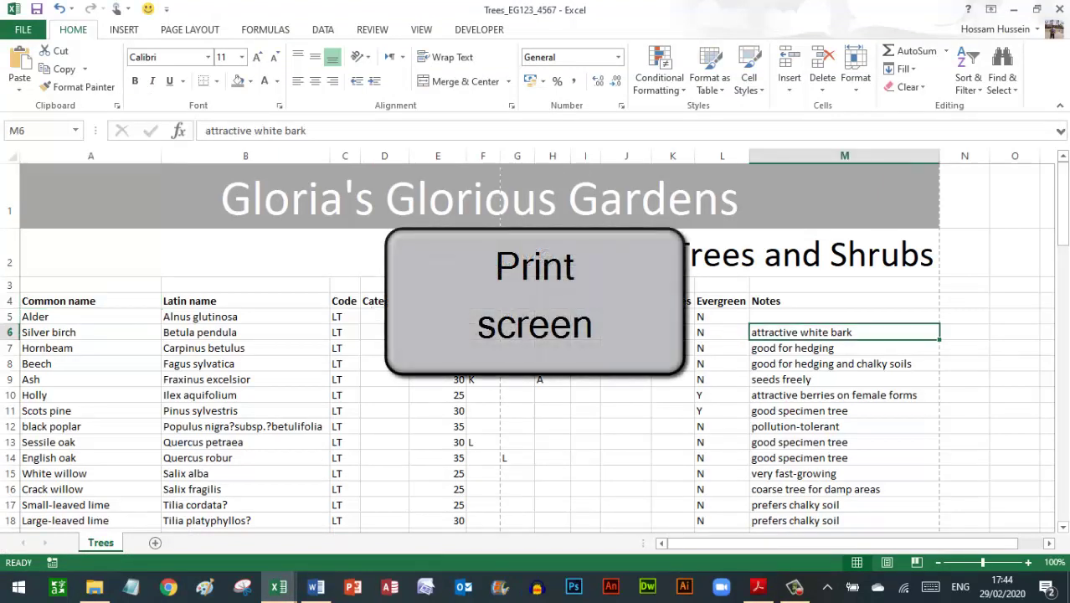
left_click(844, 316)
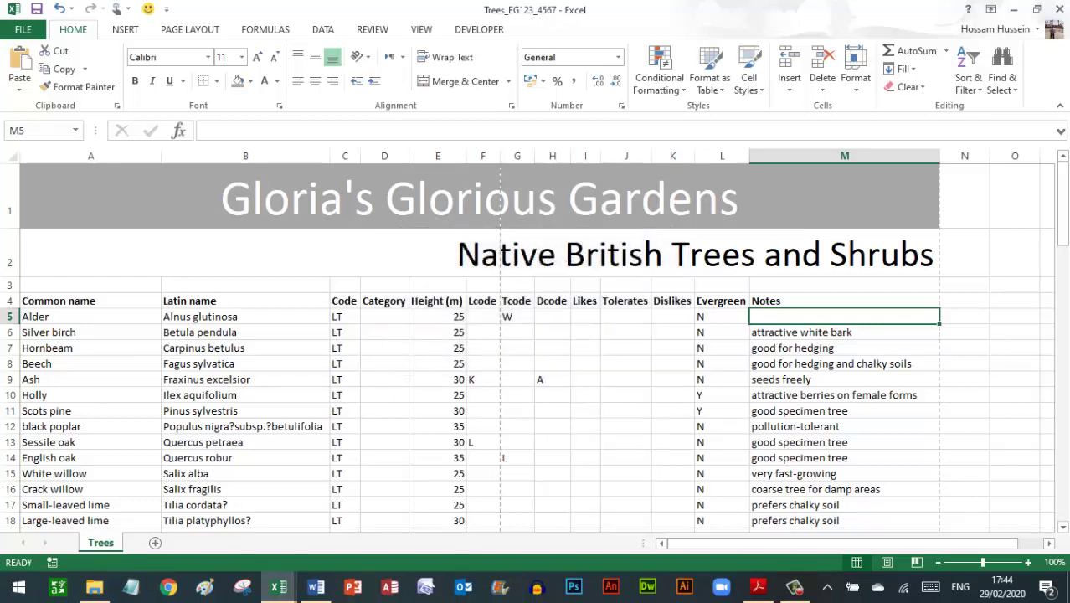
left_click(758, 586)
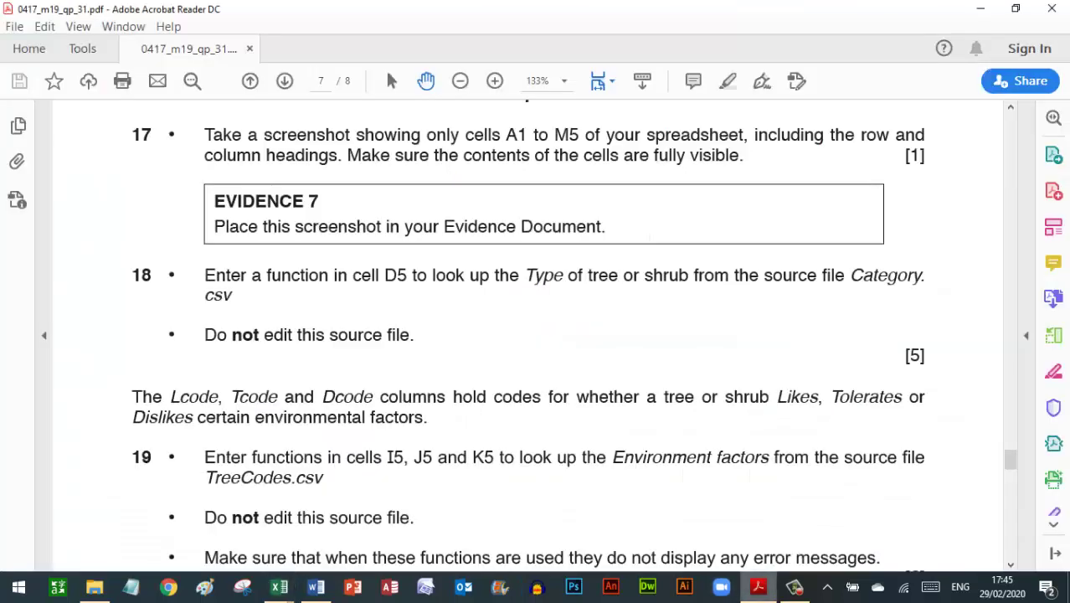
Paste the worksheet screenshot on a new line after the Evidence 7 prompt, then select it.
left_click(315, 586)
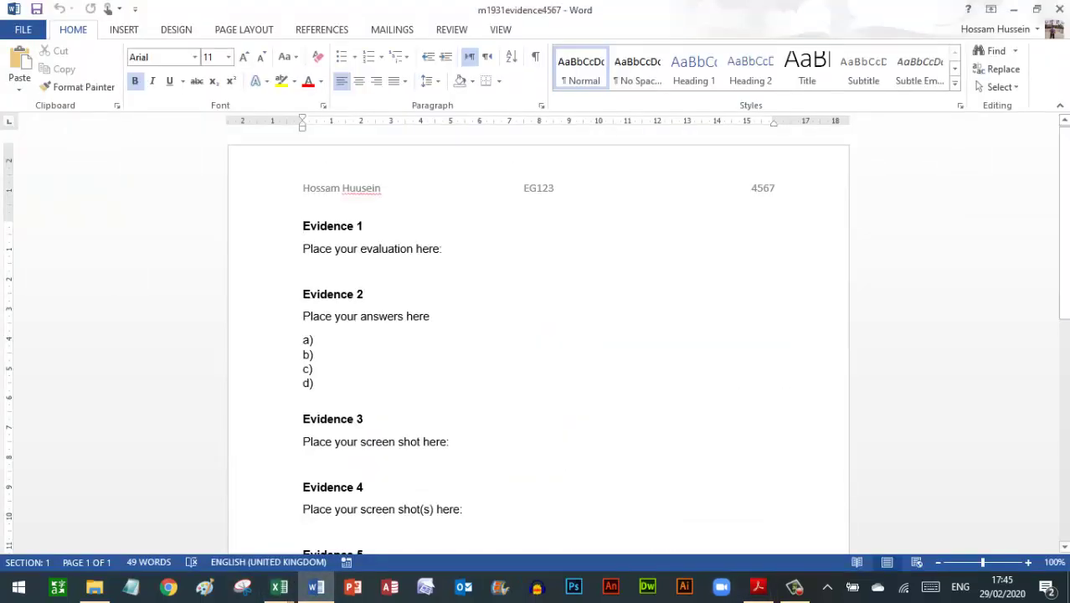
key("ctrl+End")
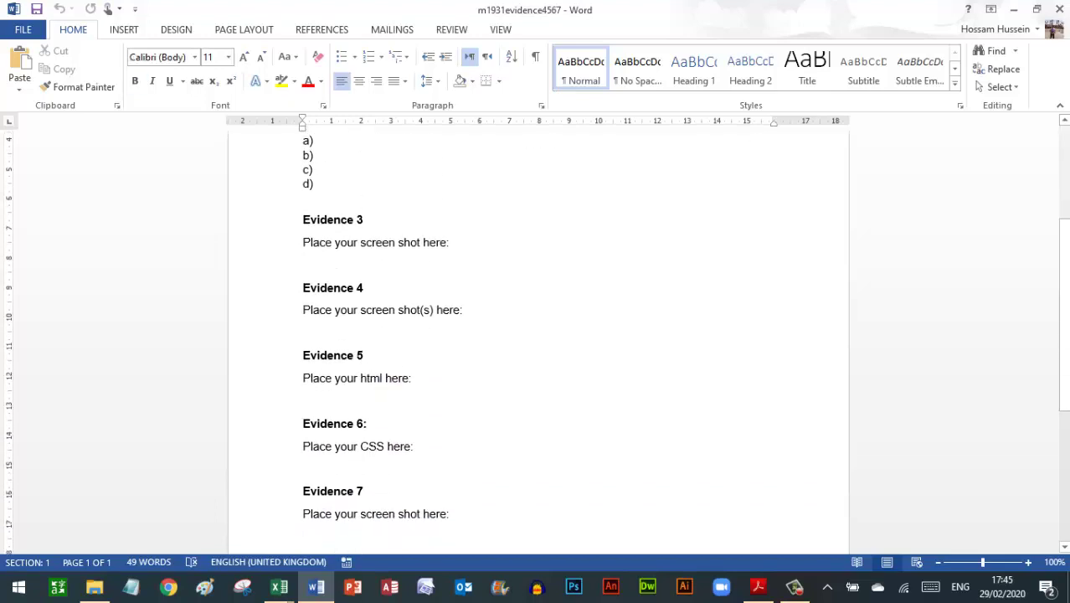
double_click(347, 514)
triple_click(346, 514)
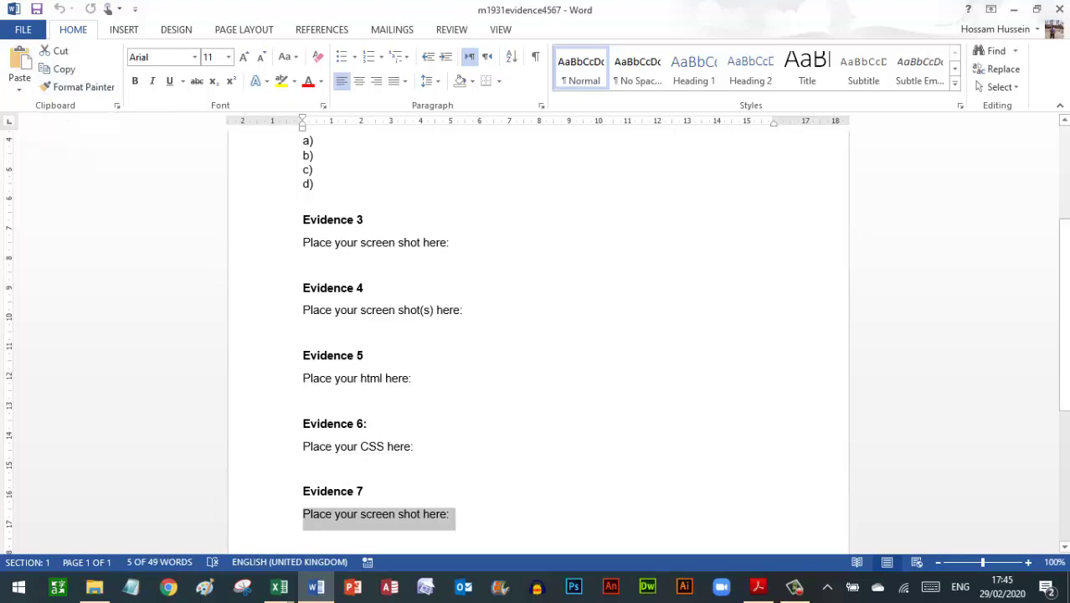
left_click(449, 514)
key("Return")
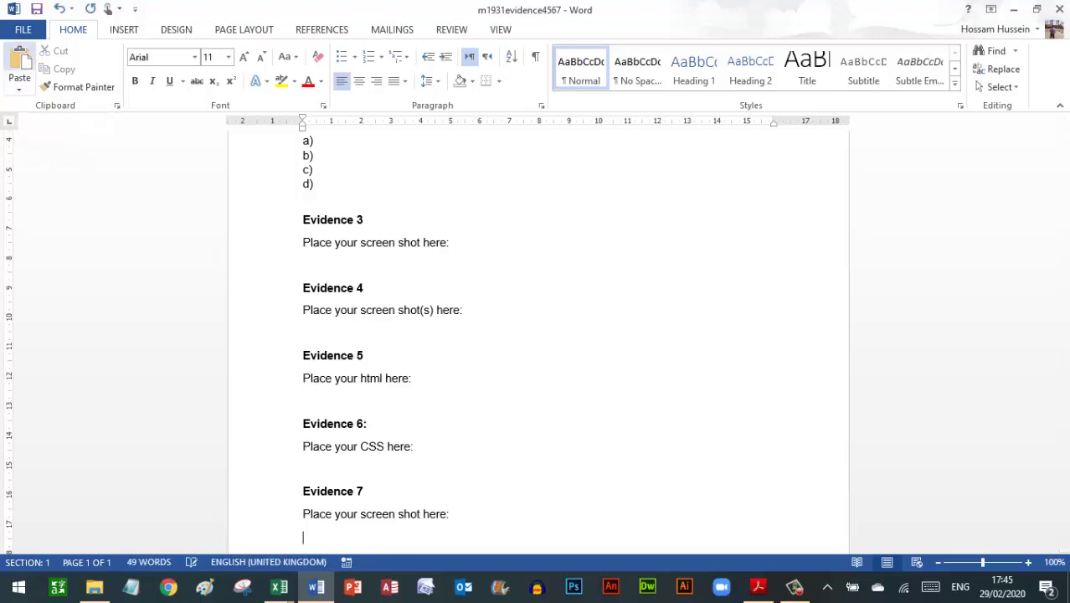
left_click(19, 67)
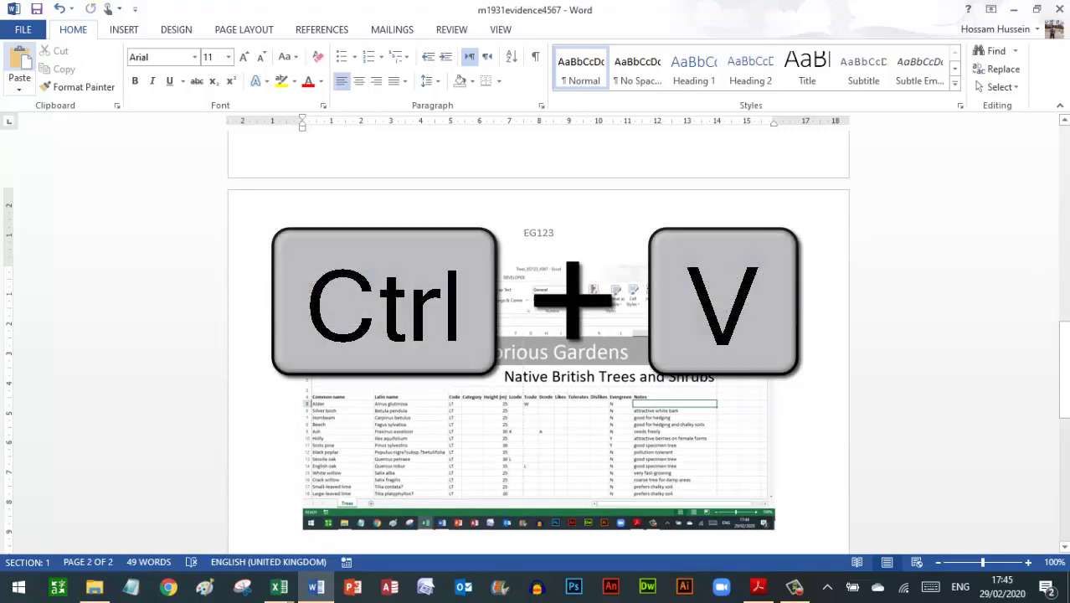
left_click(536, 452)
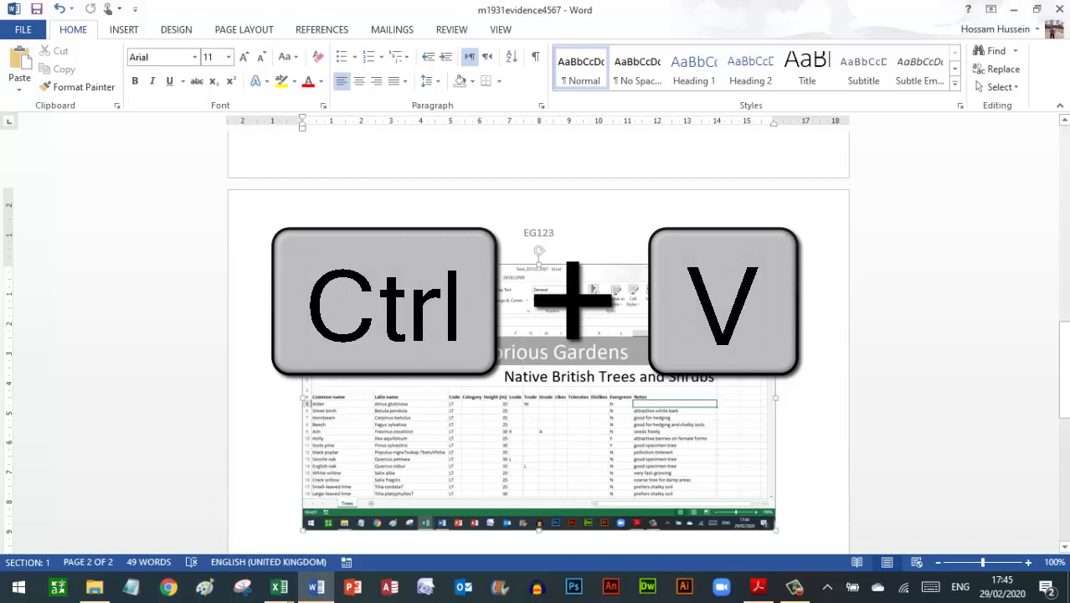
left_click(801, 274)
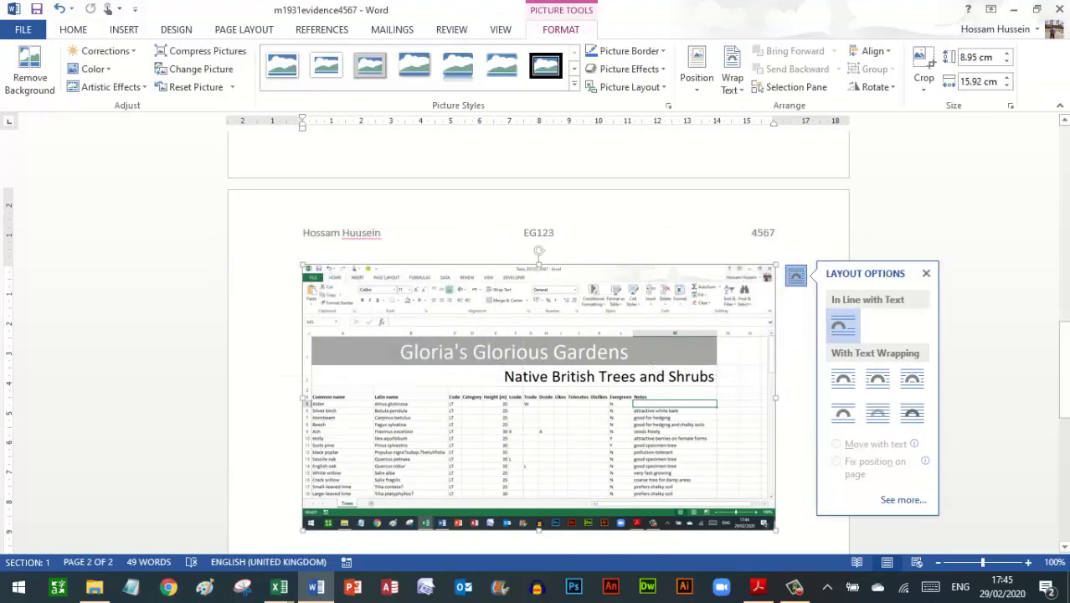
Crop the pasted screenshot down to cells A1:M5 with the row and column headings.
key("Escape")
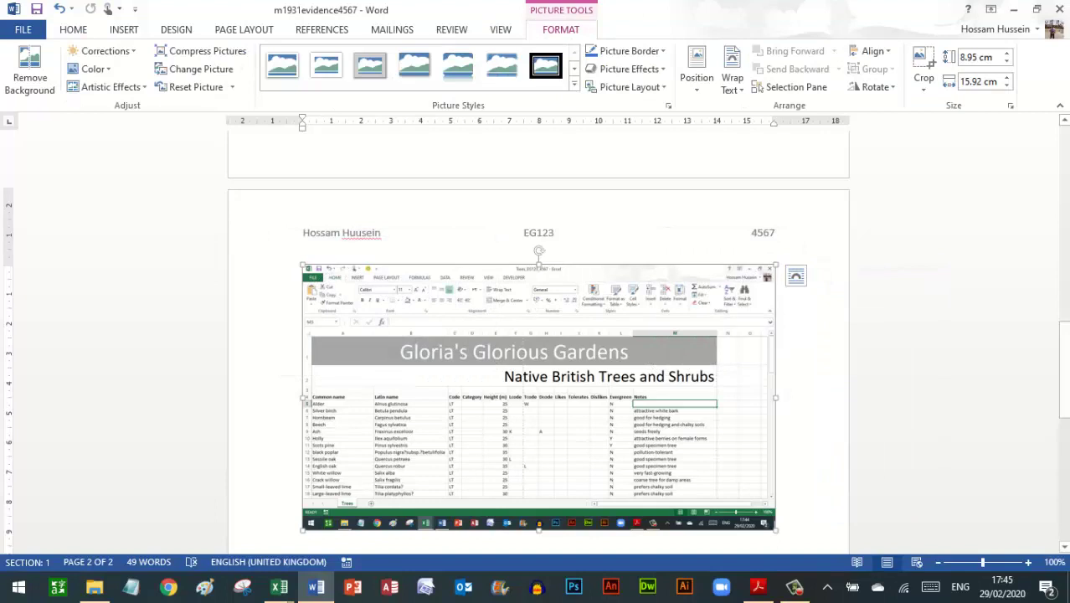
left_click(921, 58)
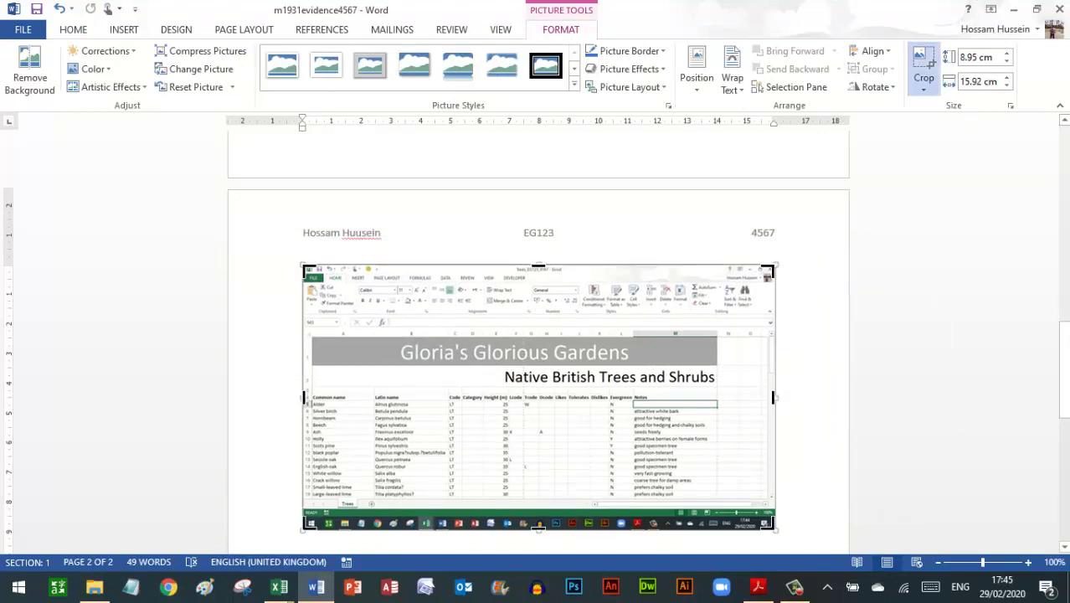
left_click_drag(772, 268, 718, 329)
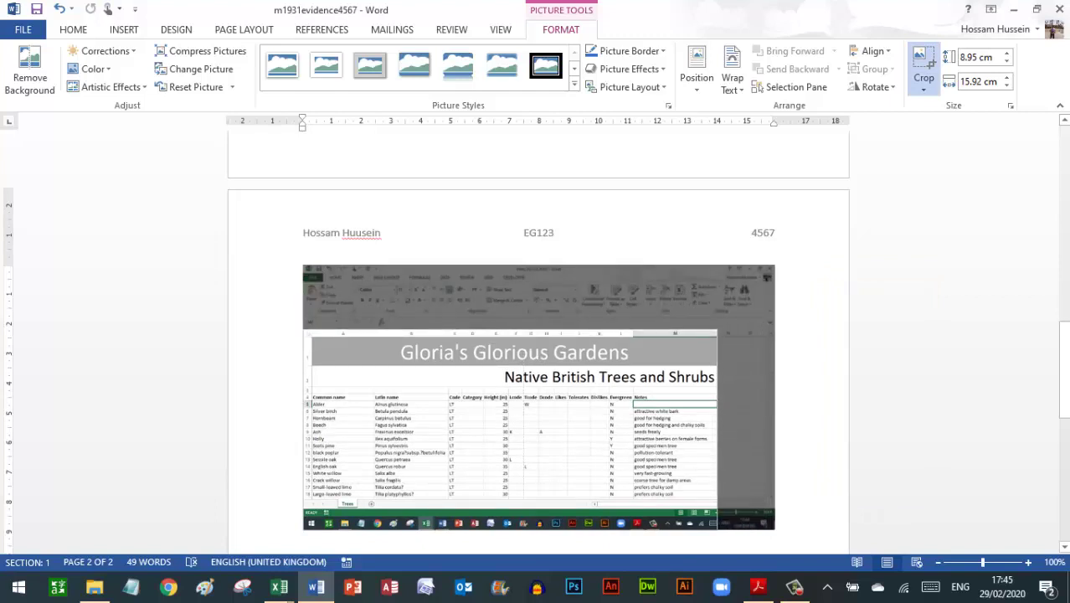
key("Escape")
left_click_drag(1063, 370, 1063, 293)
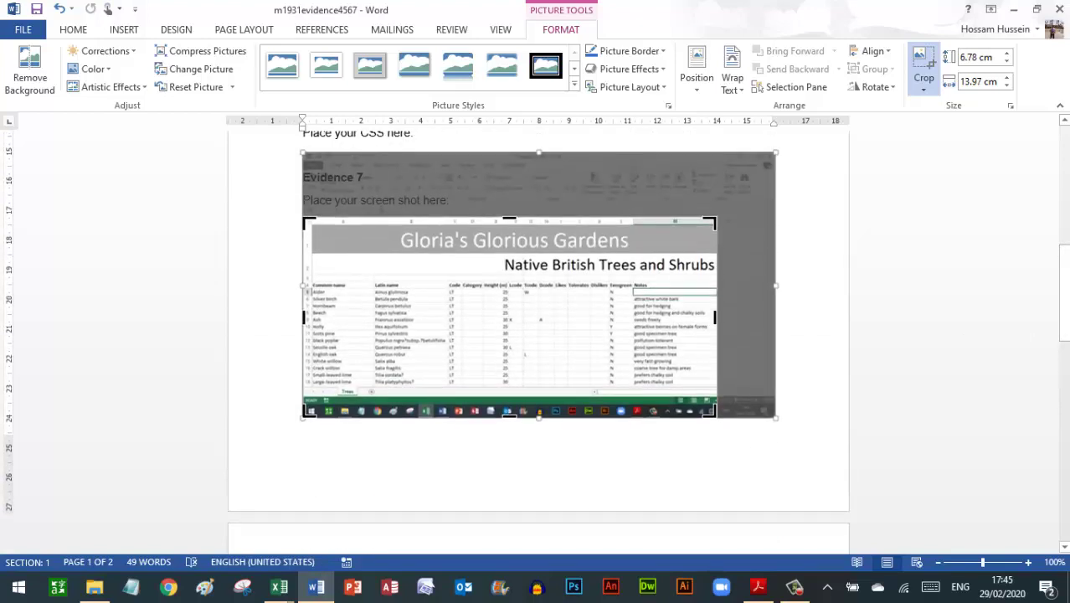
left_click_drag(508, 414, 509, 291)
scroll(536, 335, "up", 1)
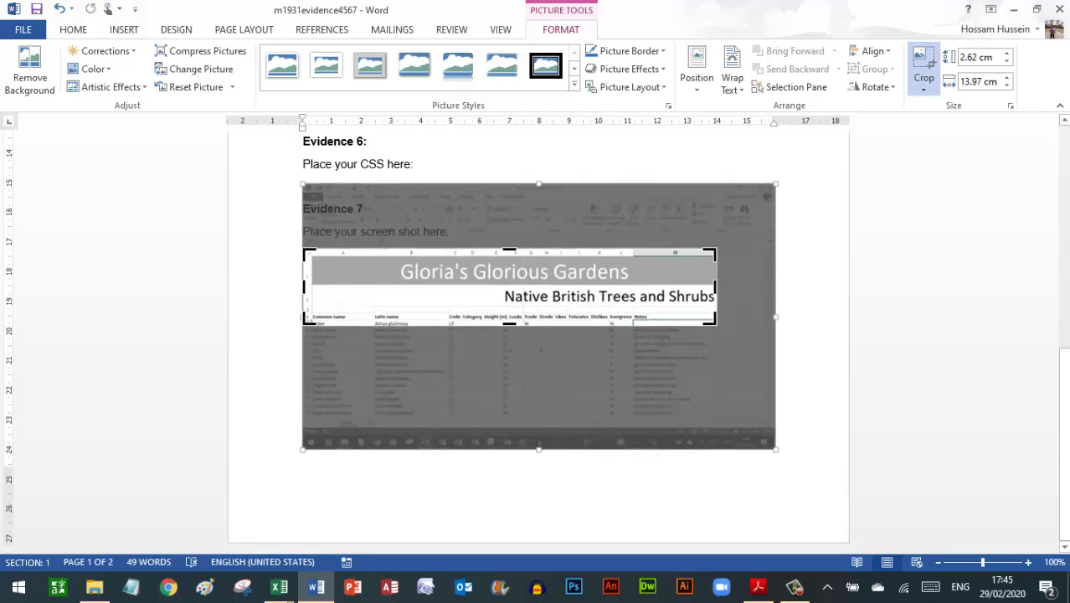
left_click(536, 485)
Enlarge the cropped screenshot across the page, keeping its proportions.
left_click(510, 289)
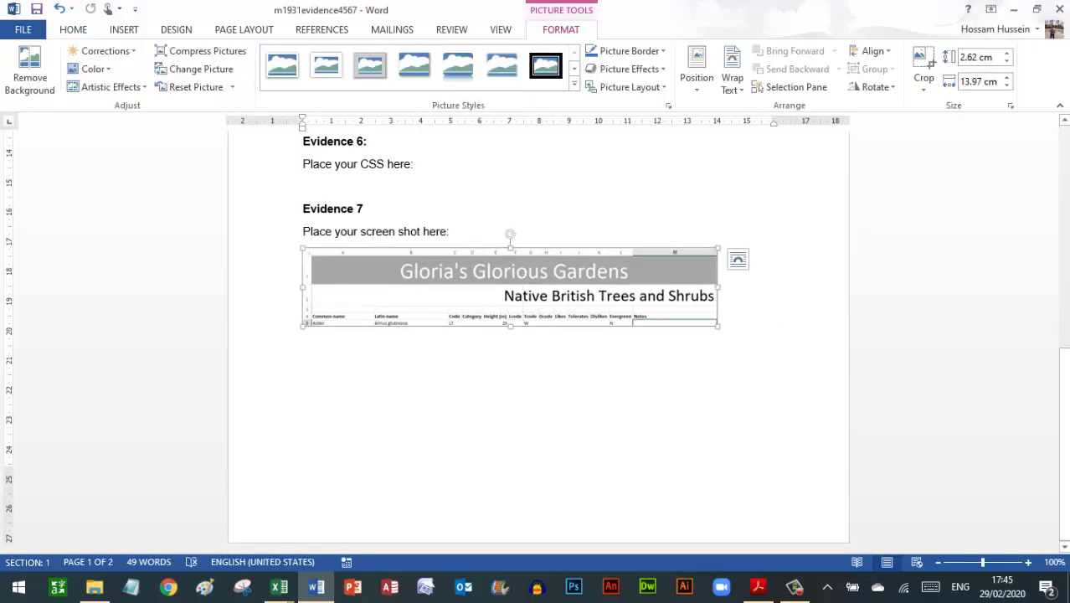
left_click_drag(717, 325, 805, 342)
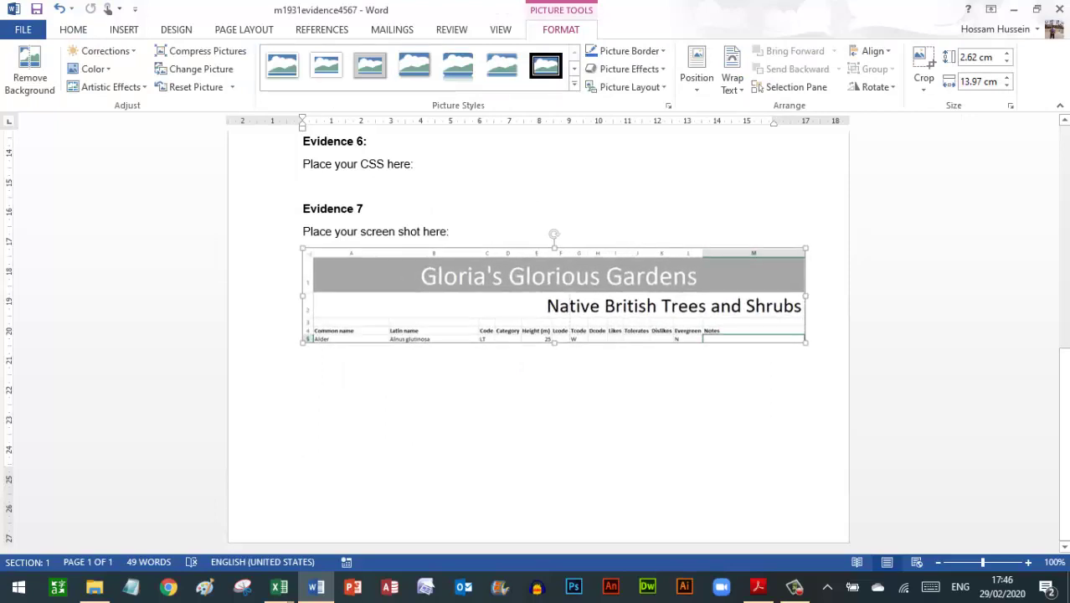
left_click_drag(805, 343, 817, 344)
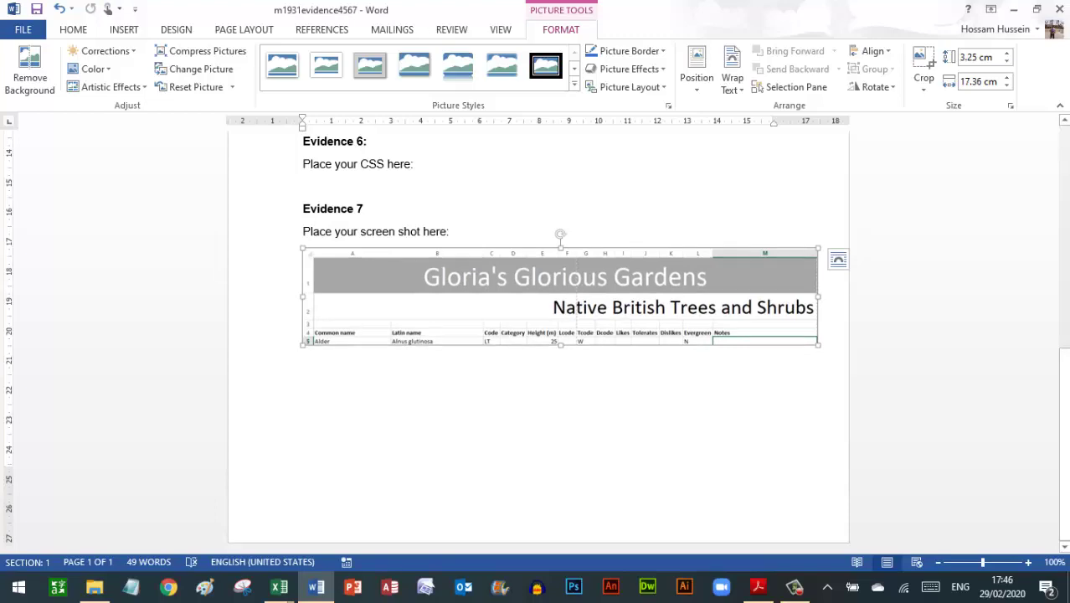
left_click(757, 586)
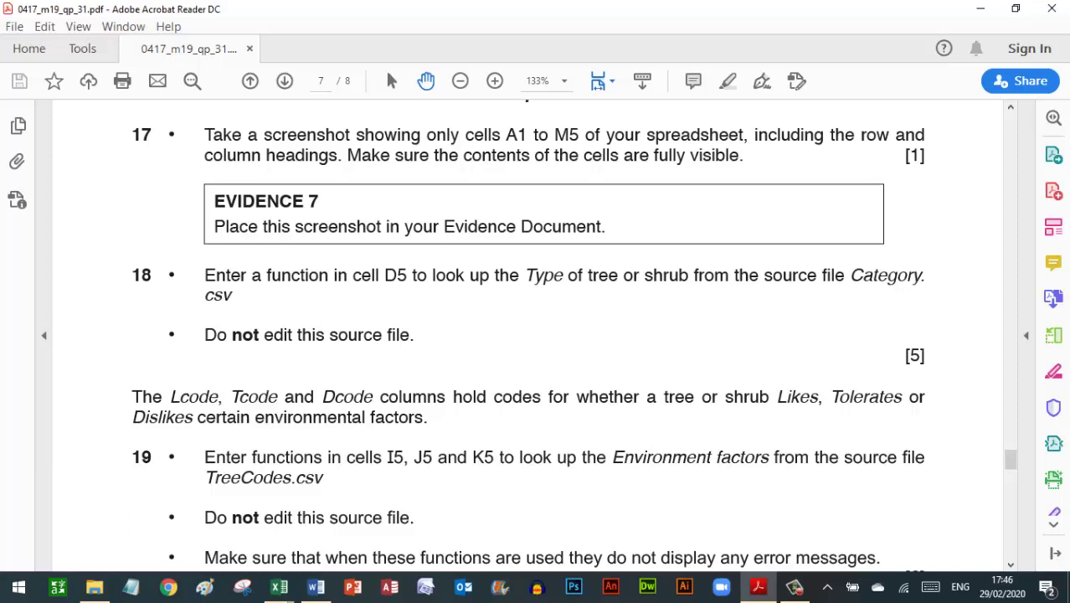
After reading question 18, bring up the list of open Excel windows.
left_click(279, 586)
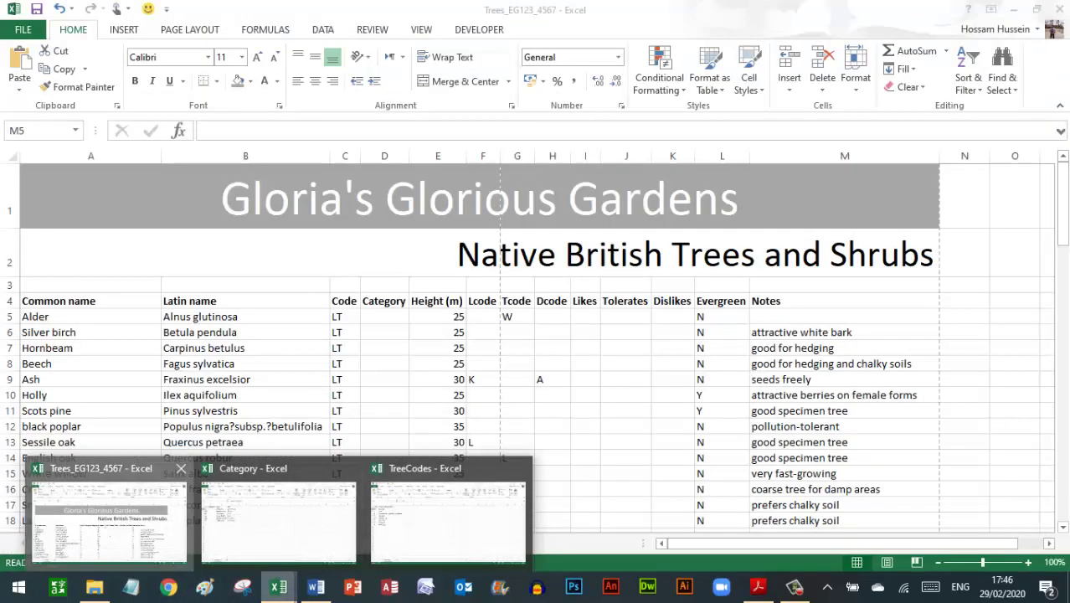
Start a VLOOKUP in Trees cell D5 with C5 as the lookup value.
left_click(109, 515)
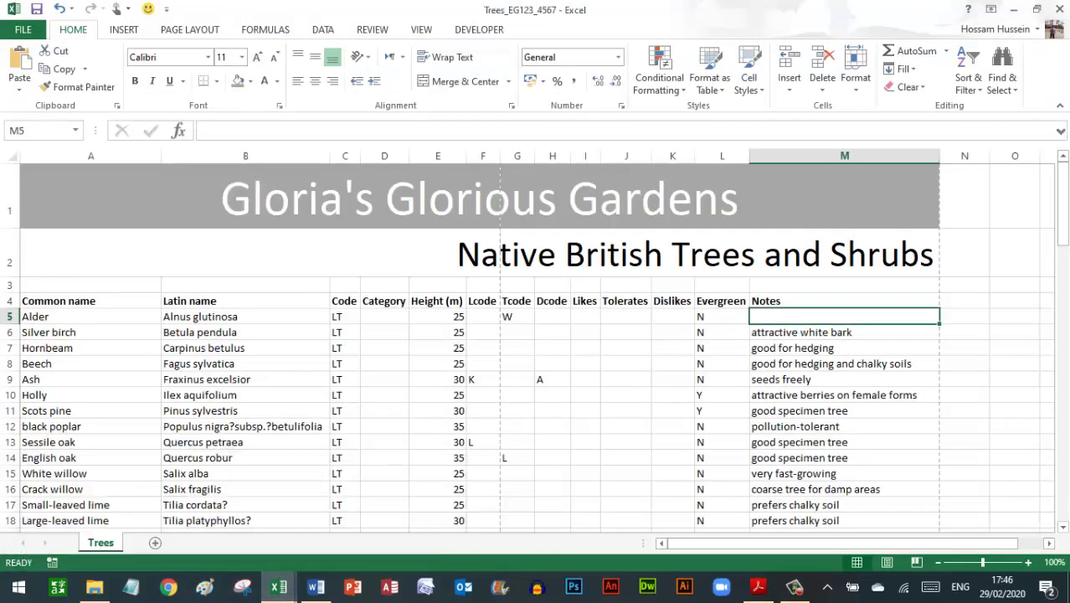
left_click(384, 316)
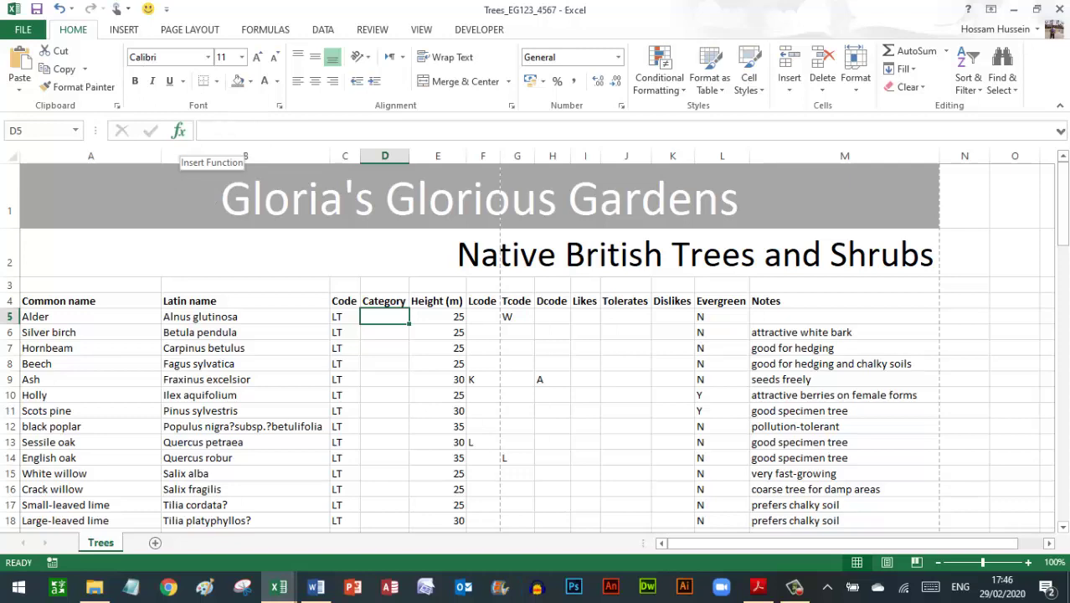
left_click(178, 131)
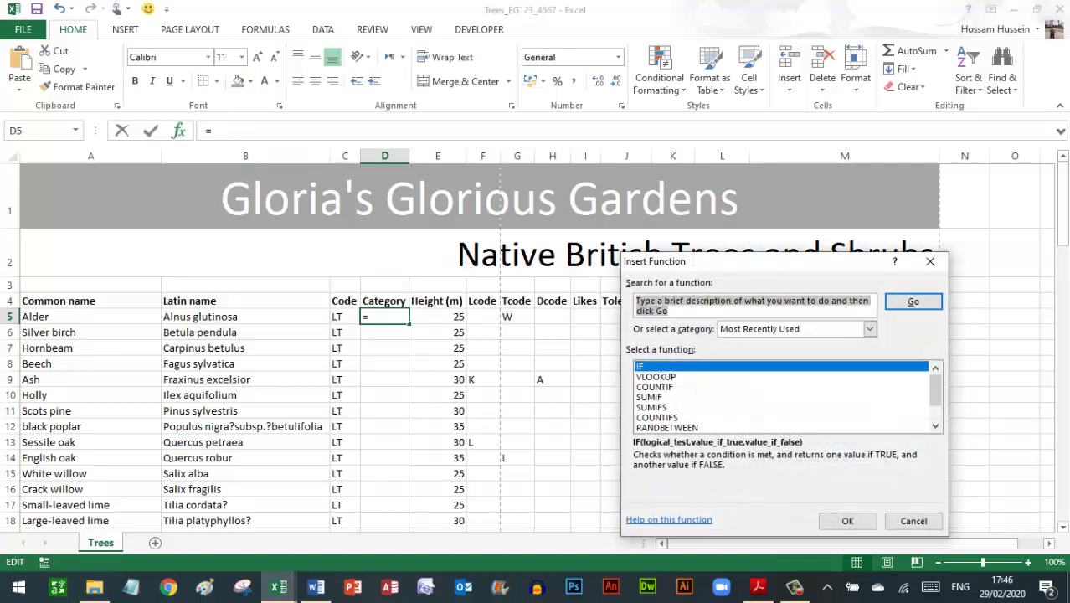
left_click(655, 376)
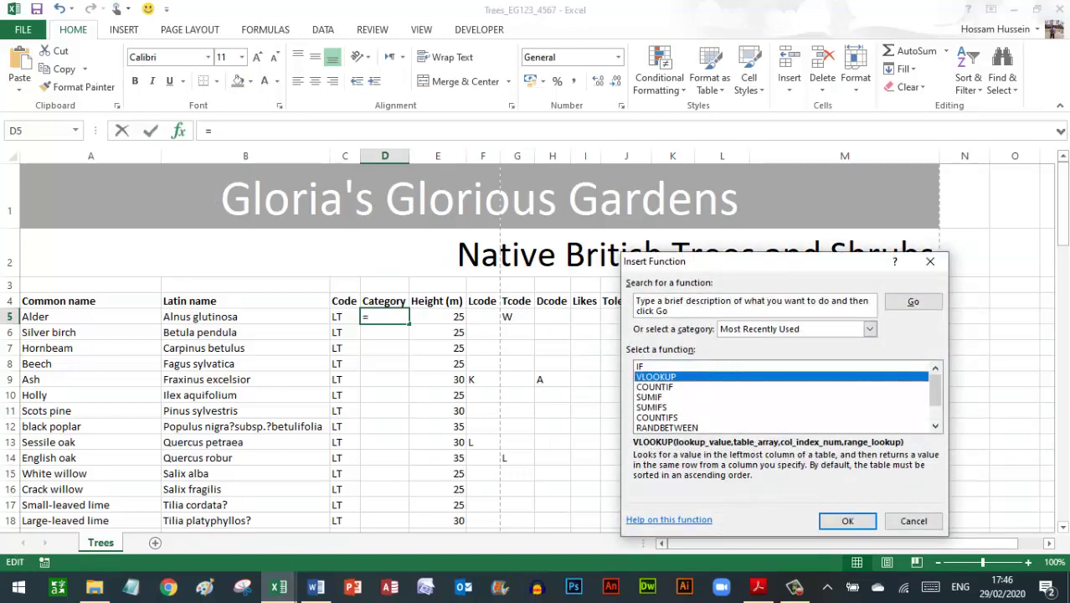
key("Return")
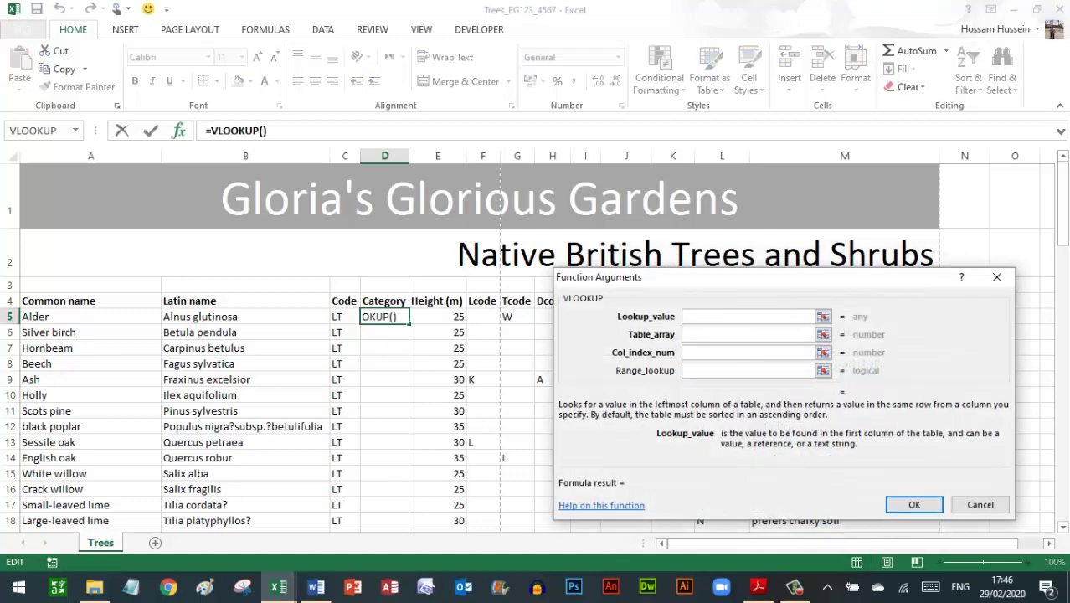
type("C5")
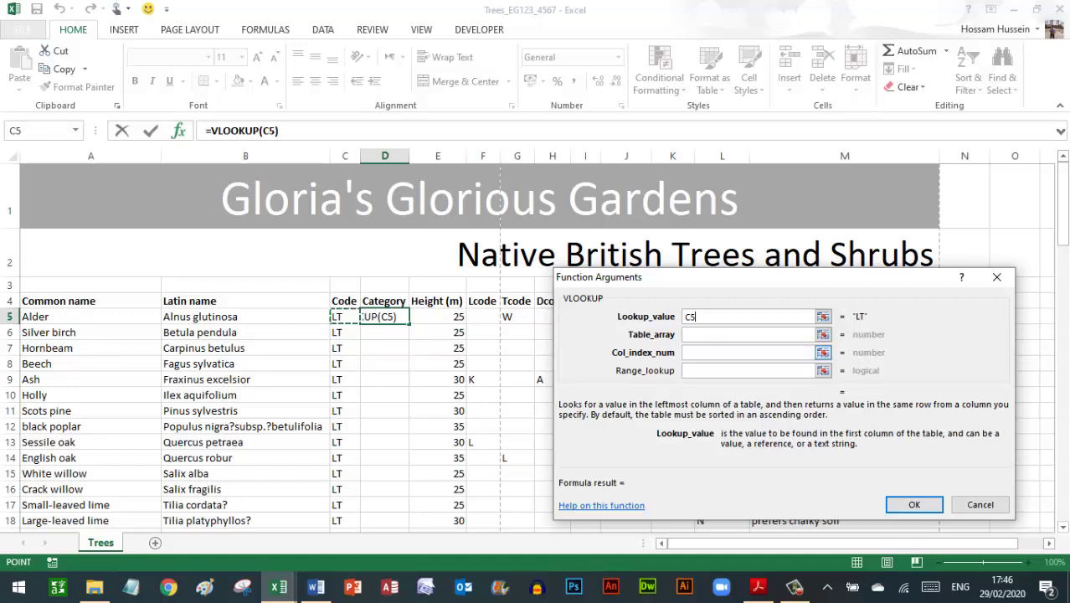
left_click(749, 334)
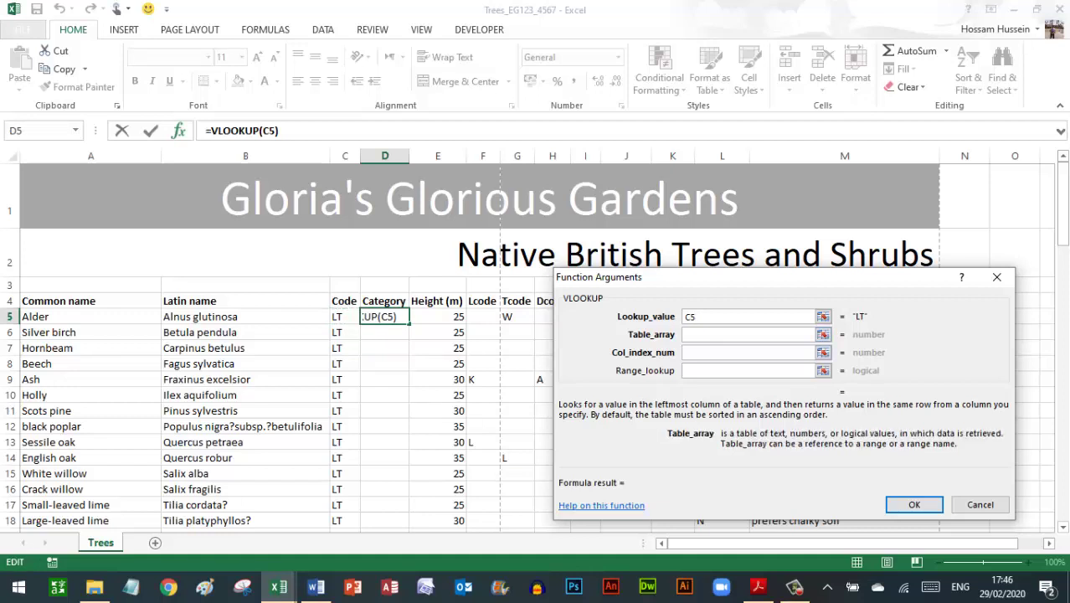
Use Category's A1:C7 as the table, column 2 and match type 0, giving Large tree.
mouse_move(279, 586)
left_click(279, 510)
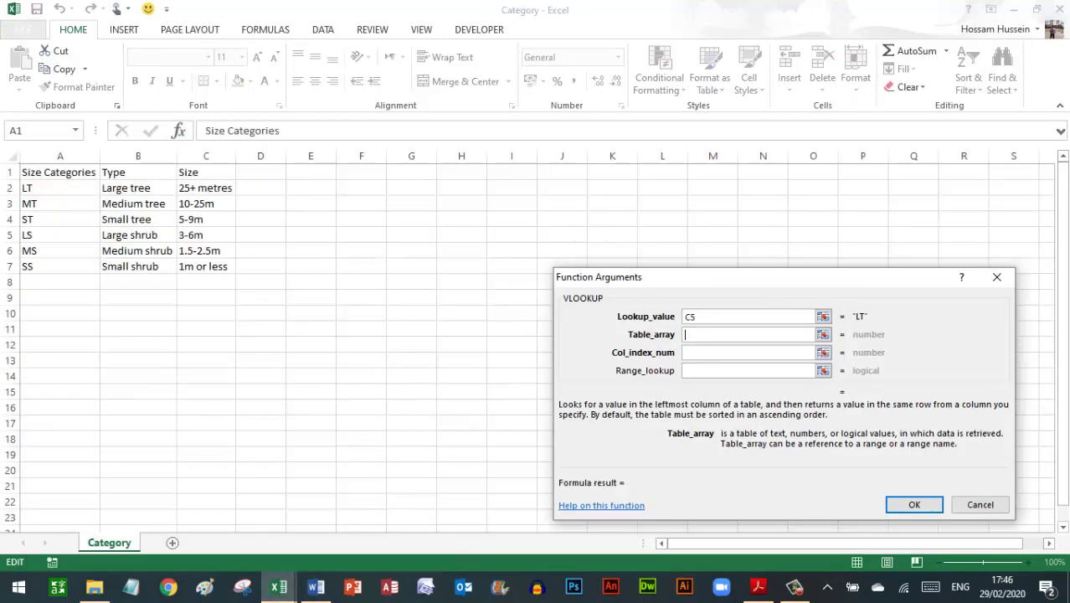
mouse_move(58, 172)
left_mouse_down()
mouse_move(172, 177)
mouse_move(230, 266)
left_mouse_up()
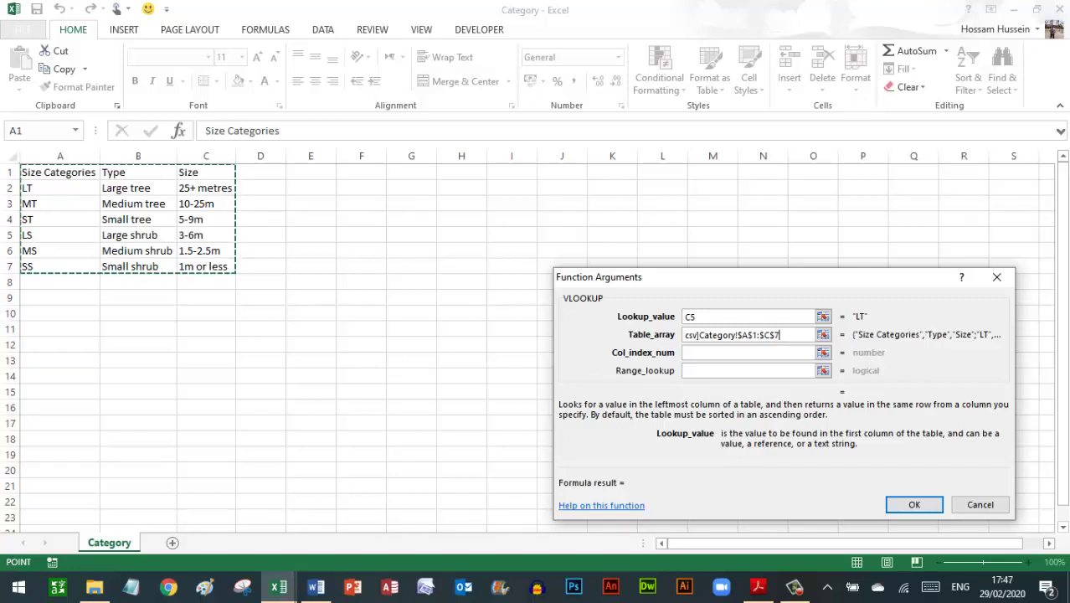
key("Tab")
type("2")
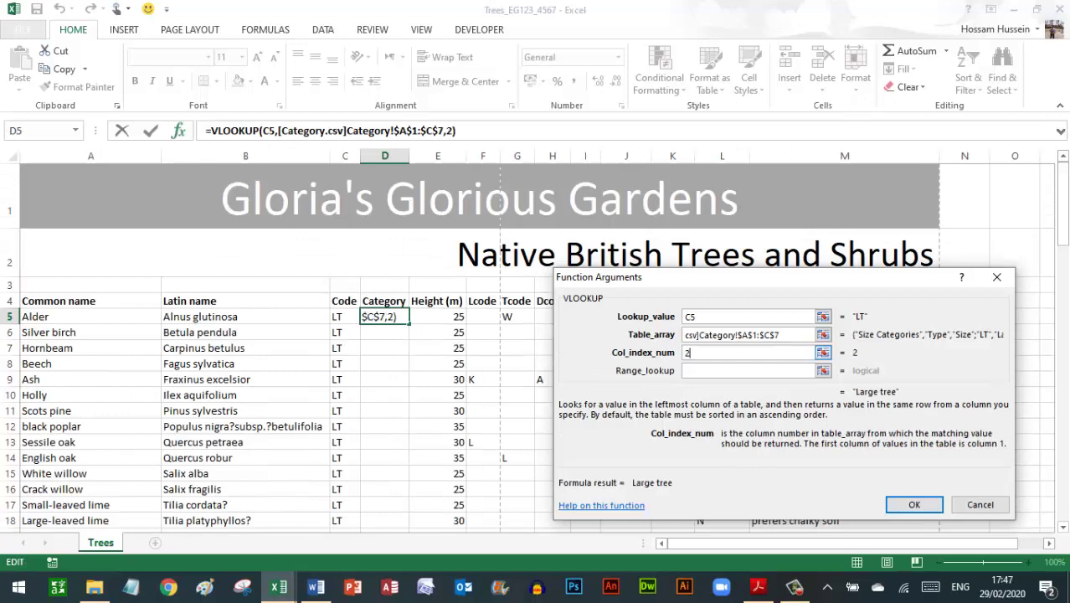
key("Tab")
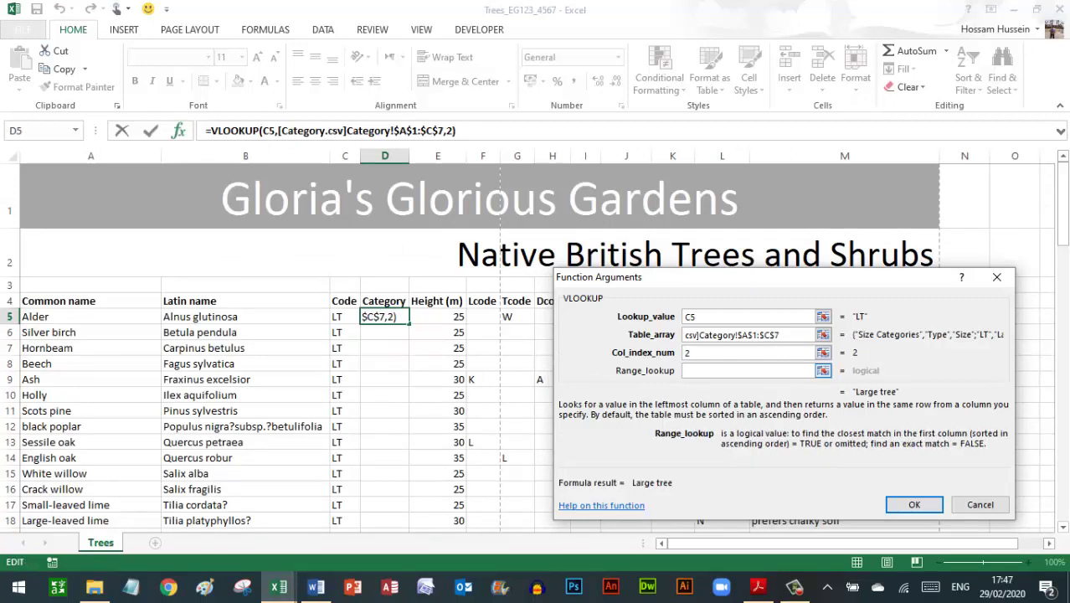
type("0")
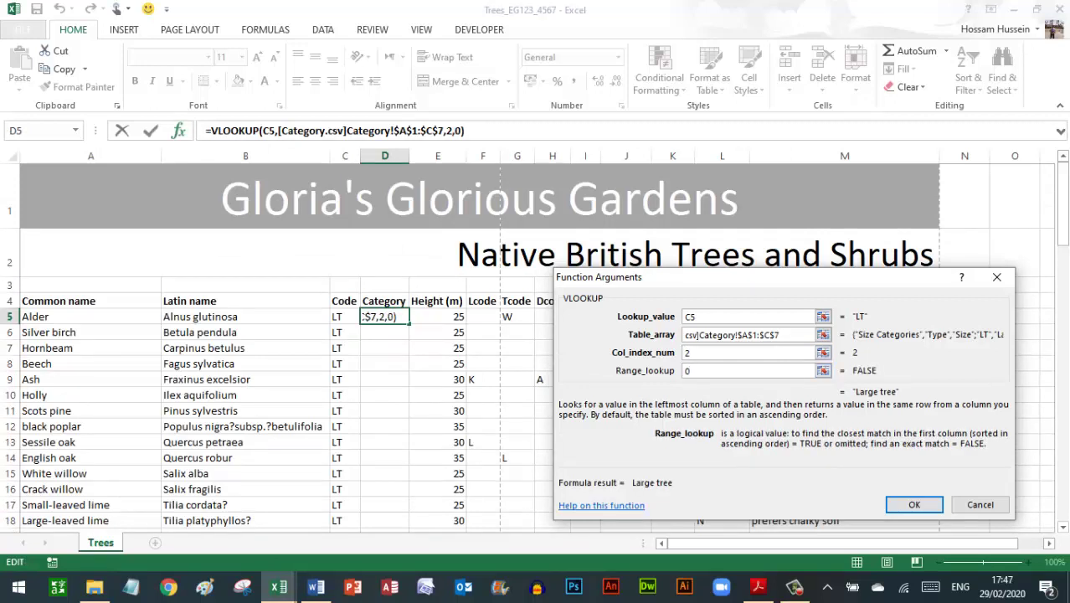
key("Return")
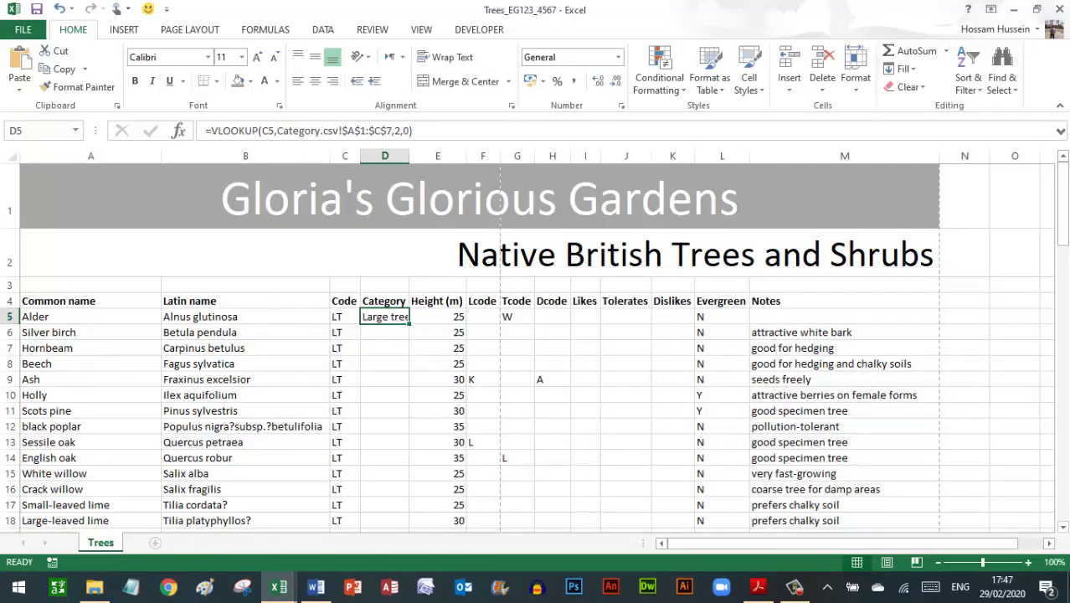
Copy the D5 lookup down the whole tree list and AutoFit column D.
double_click(409, 324)
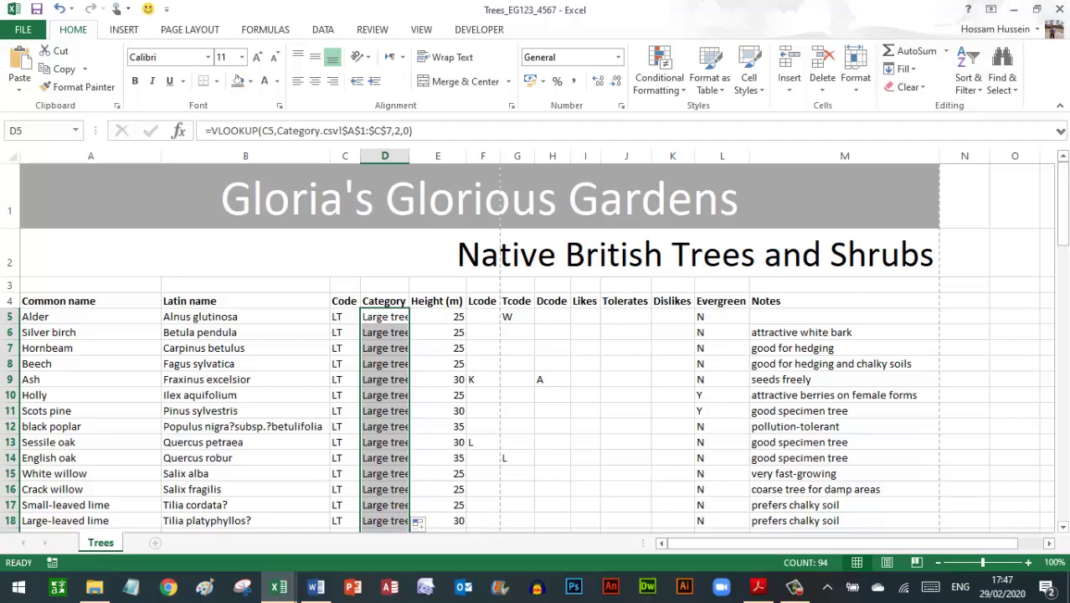
double_click(409, 156)
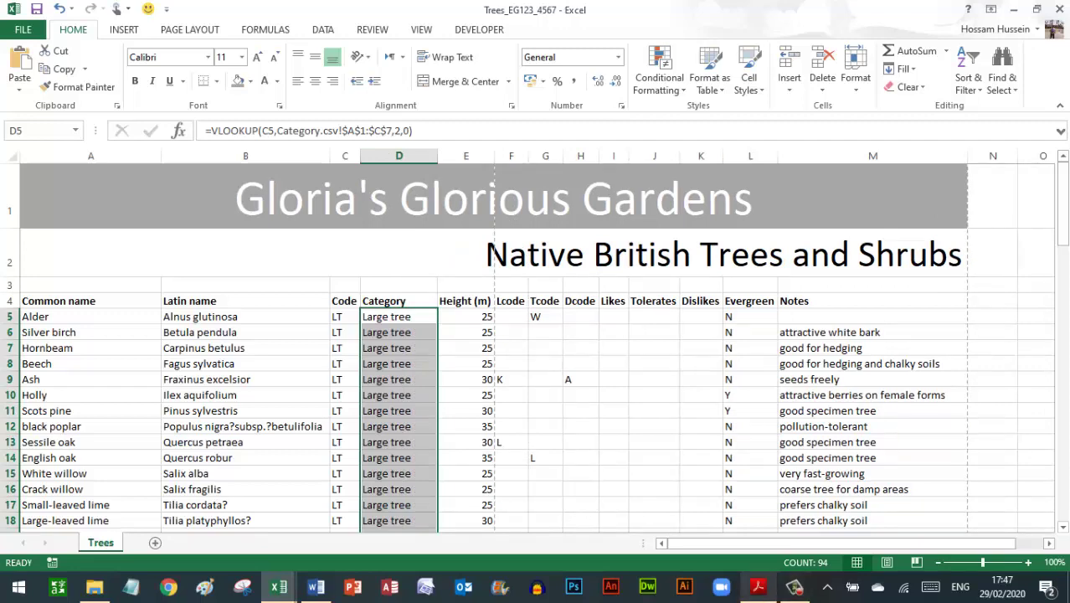
left_click(758, 586)
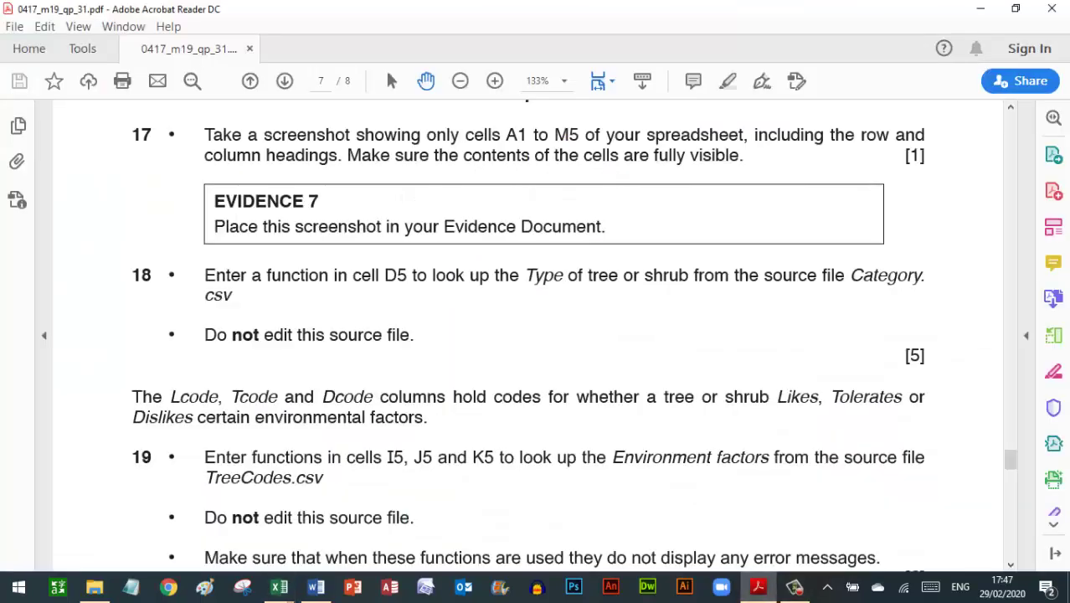
Scroll the question paper down to read questions 19–22.
scroll(527, 343, "down", 1)
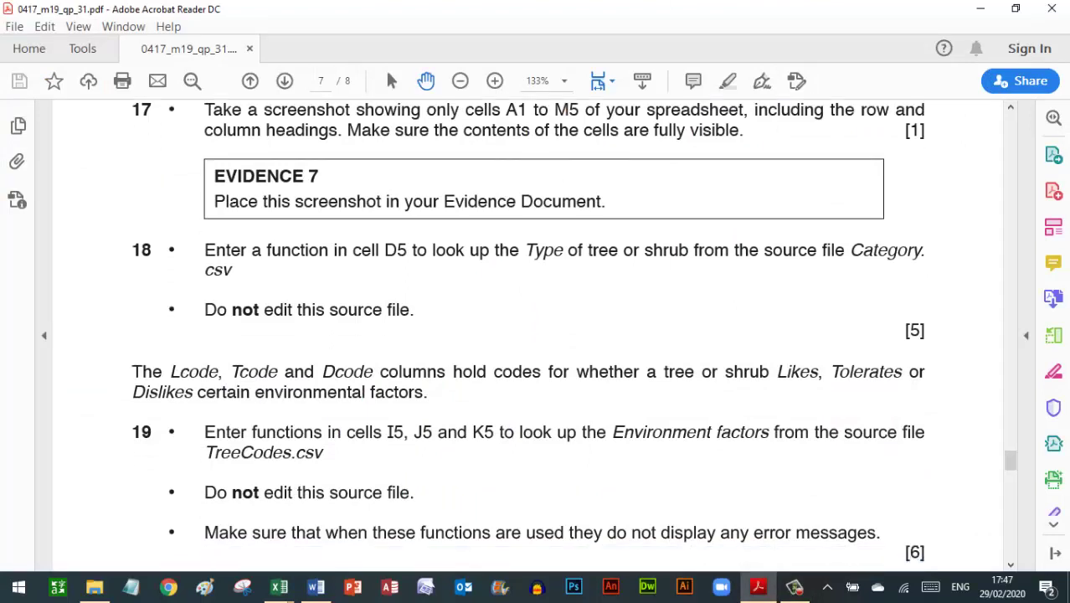
scroll(528, 343, "down", 1)
scroll(527, 343, "down", 1)
scroll(528, 343, "down", 1)
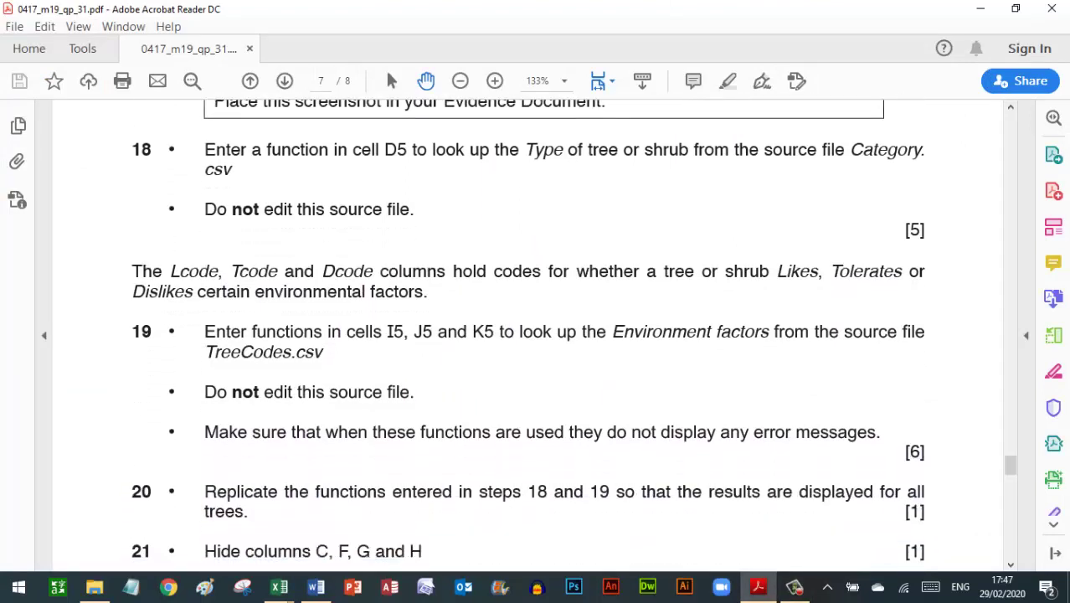
scroll(527, 343, "down", 1)
scroll(527, 343, "down", 1)
scroll(528, 343, "down", 1)
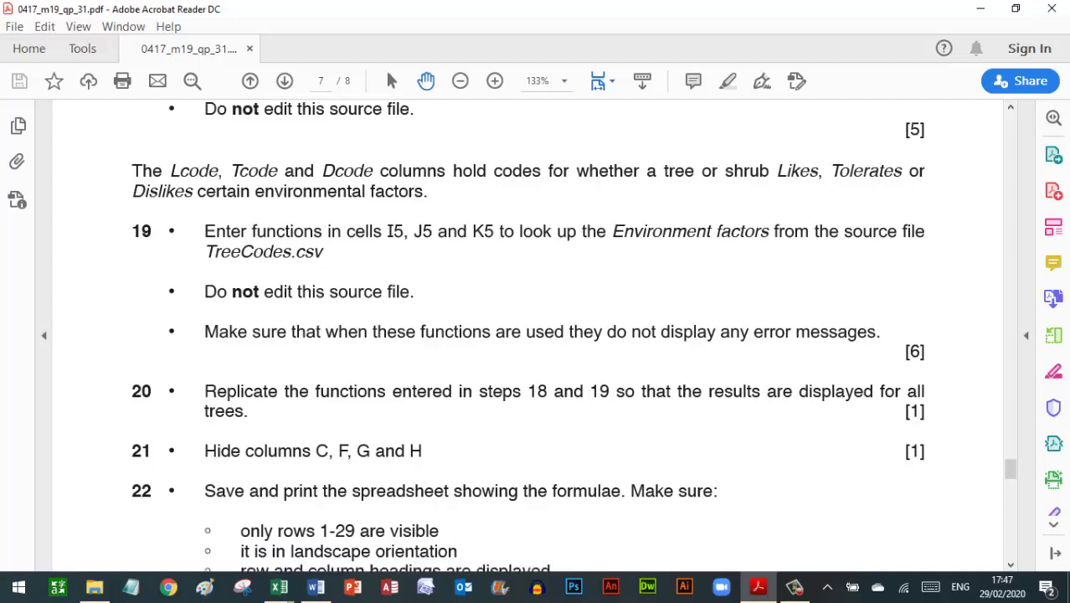
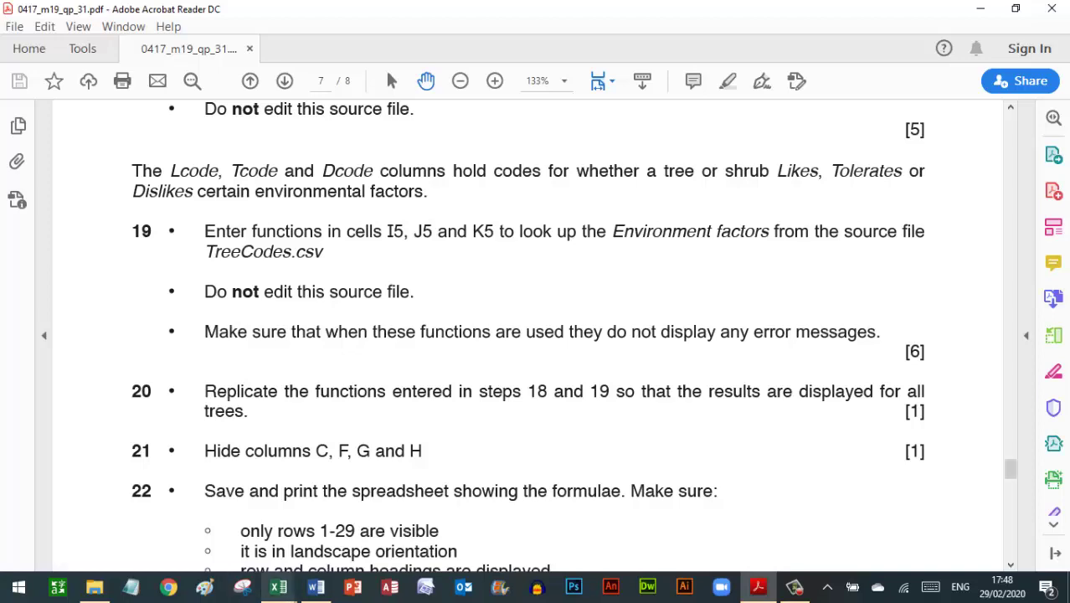
Switch from Acrobat Reader back to the Trees_EG123_4567 workbook in Excel.
mouse_move(279, 587)
left_click(109, 519)
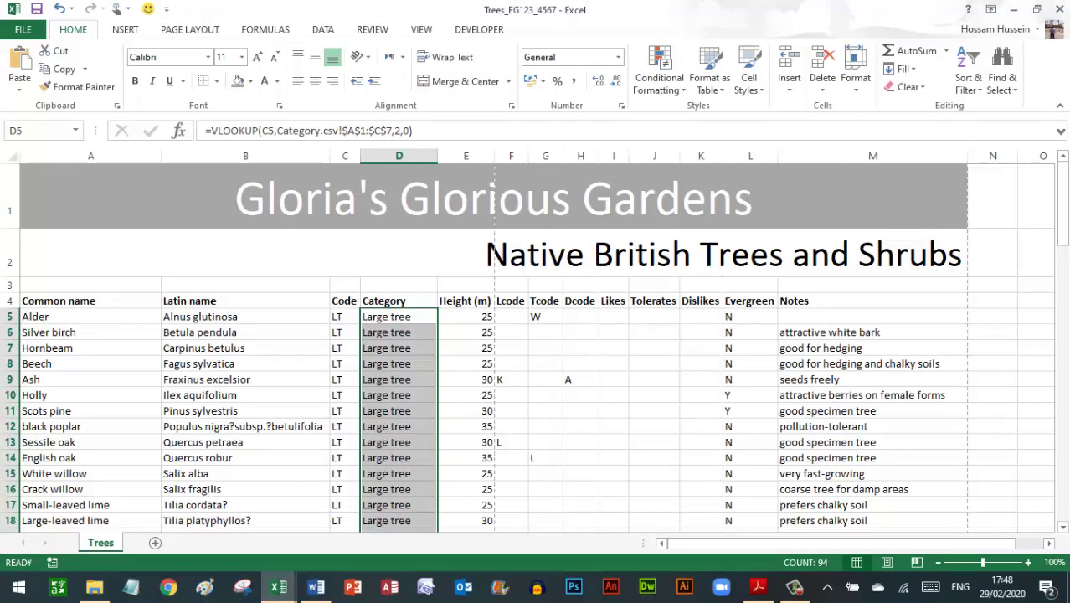
Start a VLOOKUP in I5 that looks up Lcode F5 in the TreeCodes A1:B9 table.
left_click(614, 317)
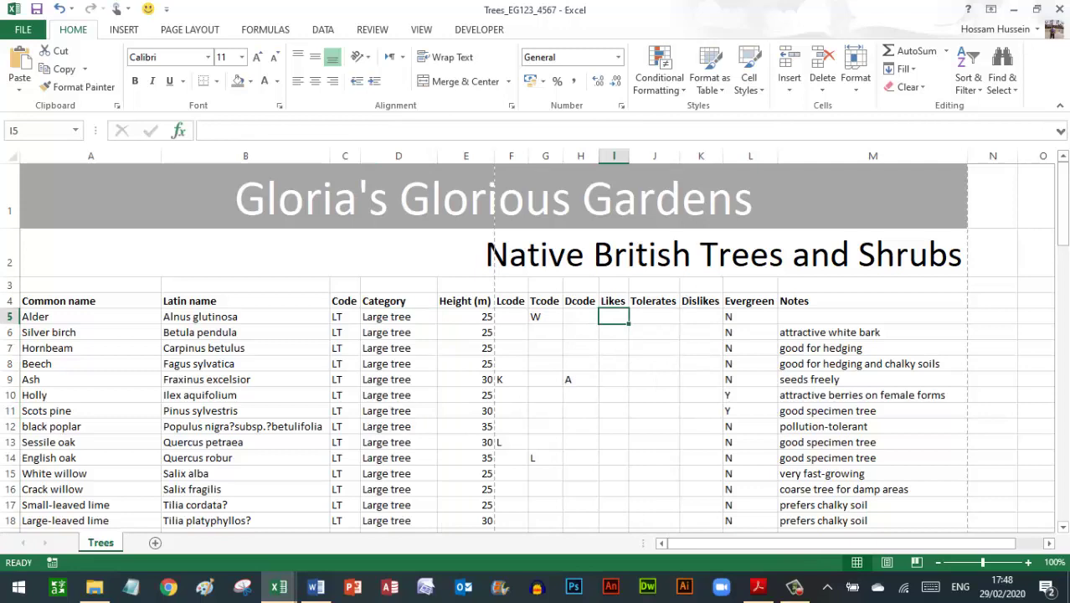
left_click(178, 130)
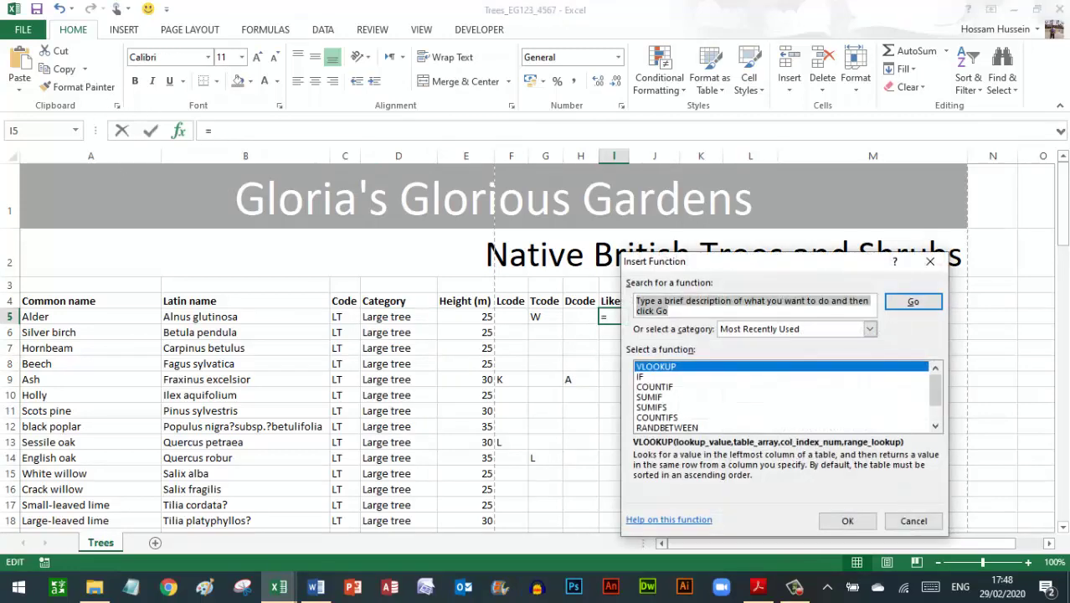
left_click(847, 521)
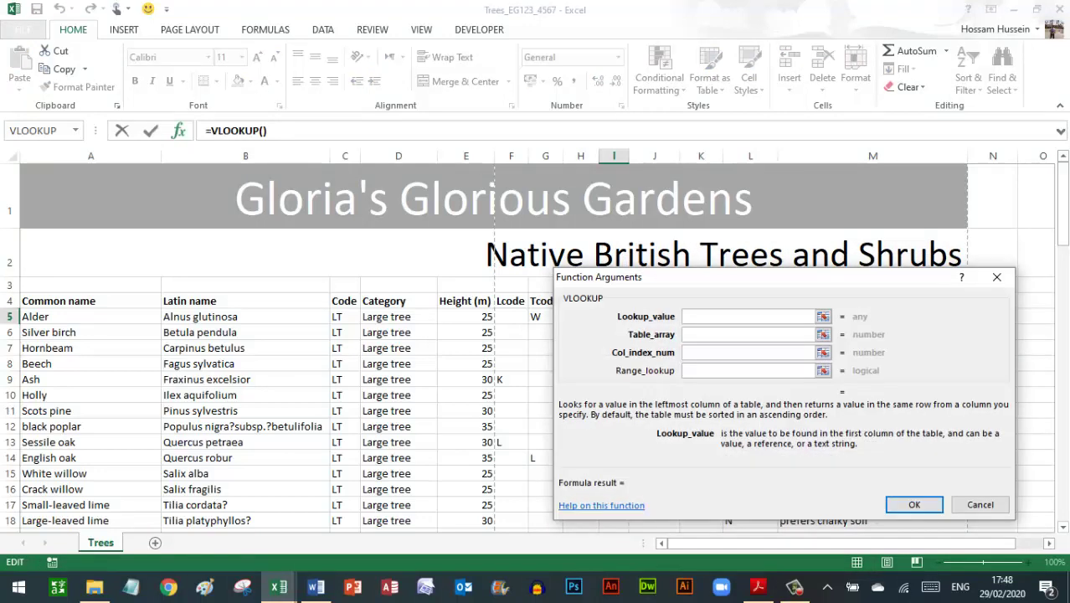
left_click_drag(787, 276, 797, 354)
type("F5")
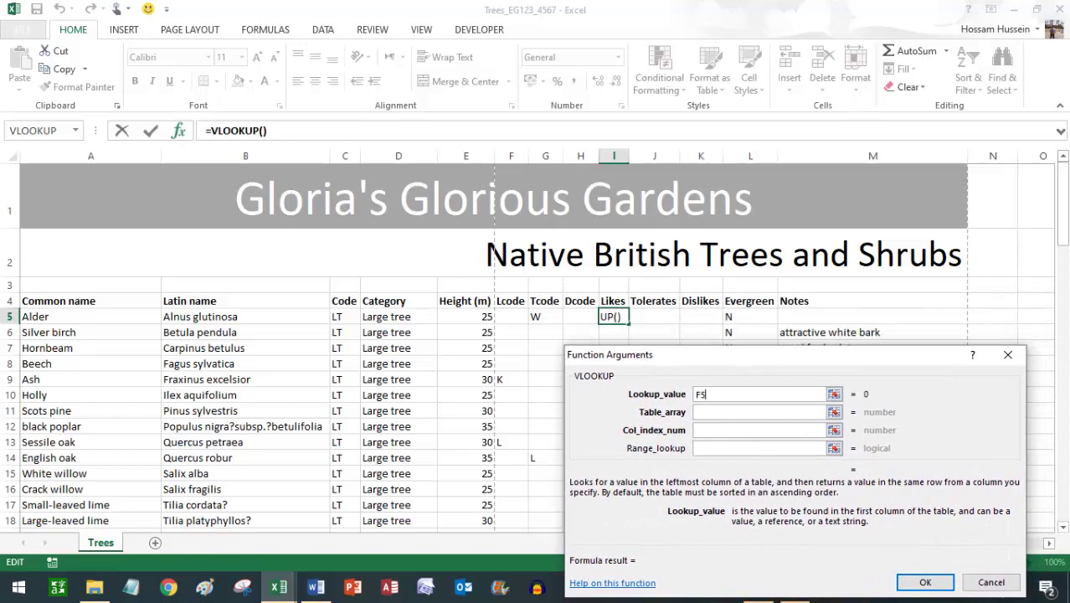
left_click(511, 316)
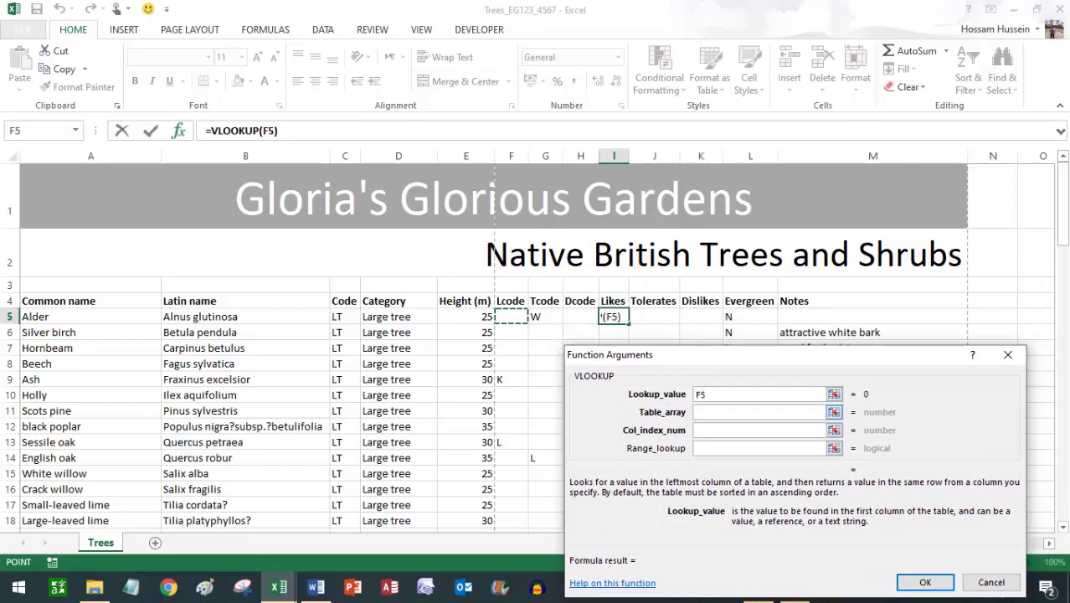
left_click(760, 412)
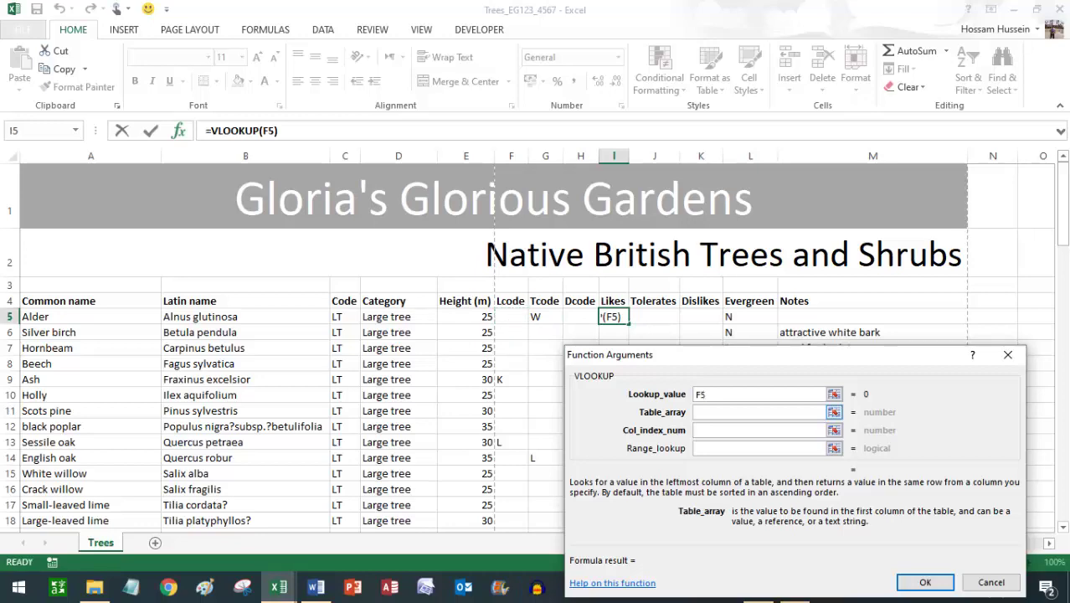
mouse_move(279, 587)
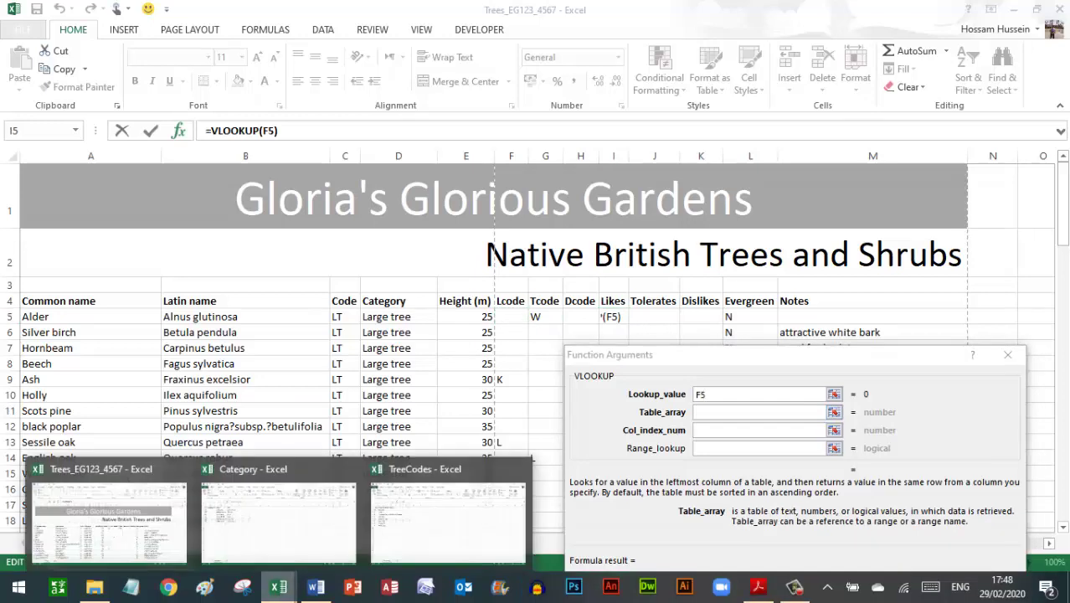
left_click(435, 557)
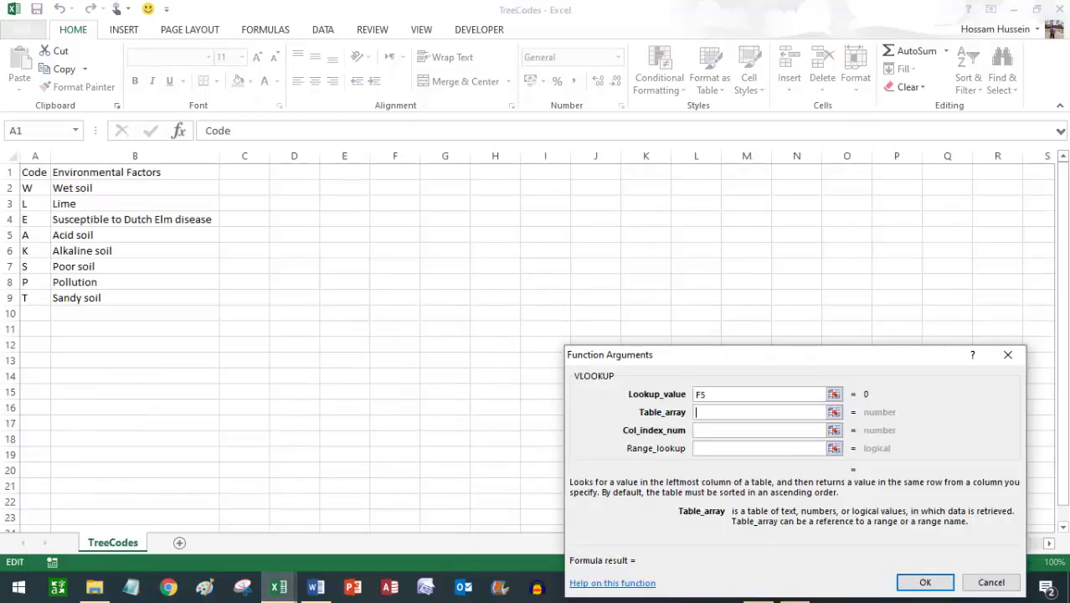
left_click_drag(33, 171, 210, 298)
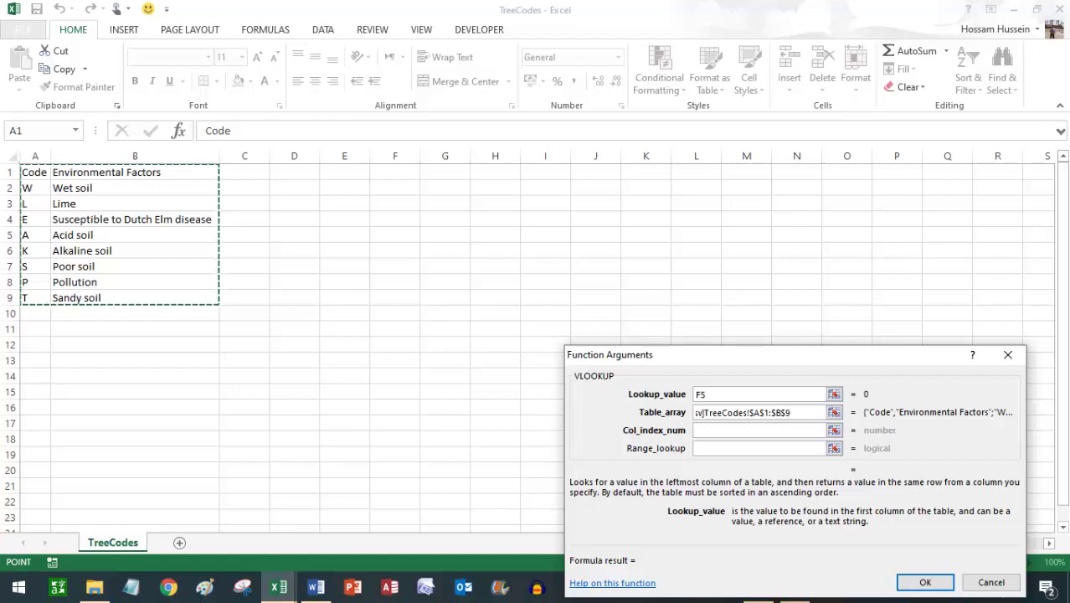
Finish it with column 2 and exact match 0, fill it down column I, and autofit the column.
left_click(757, 429)
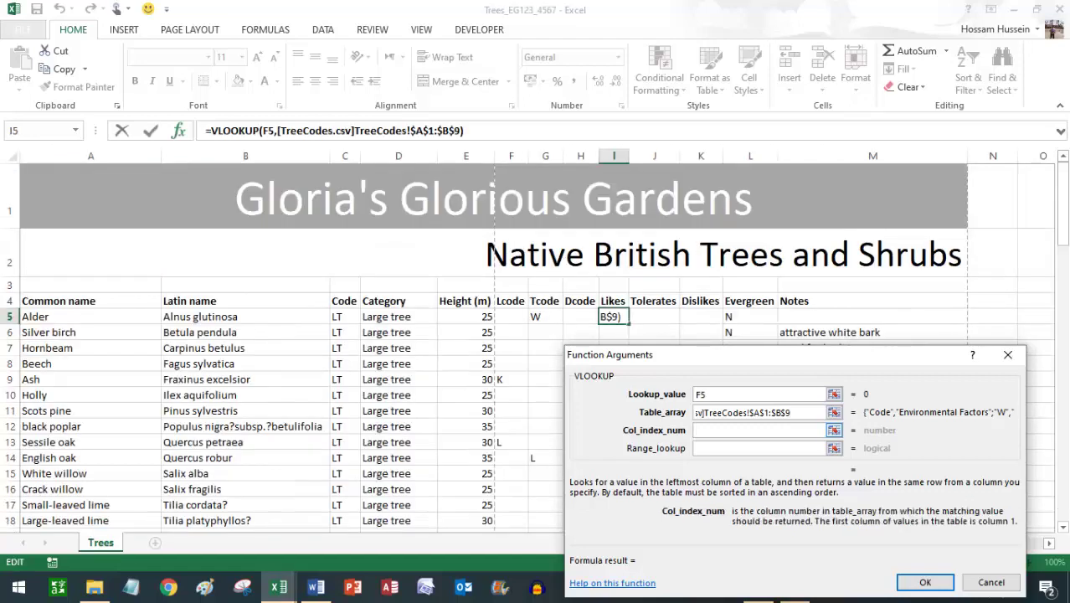
type("2")
key("Tab")
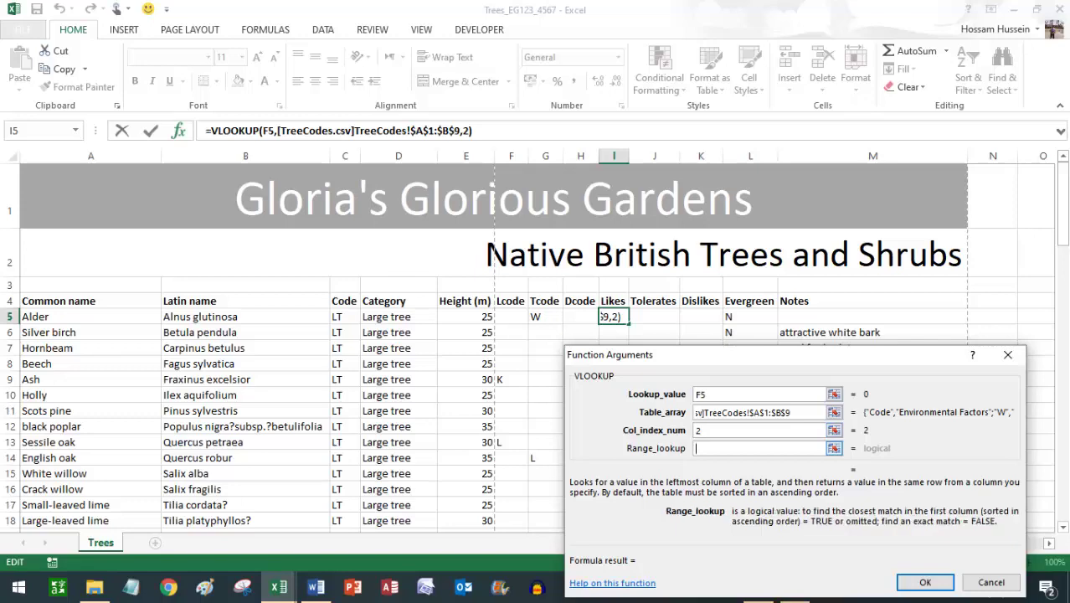
type(",0")
left_click(926, 582)
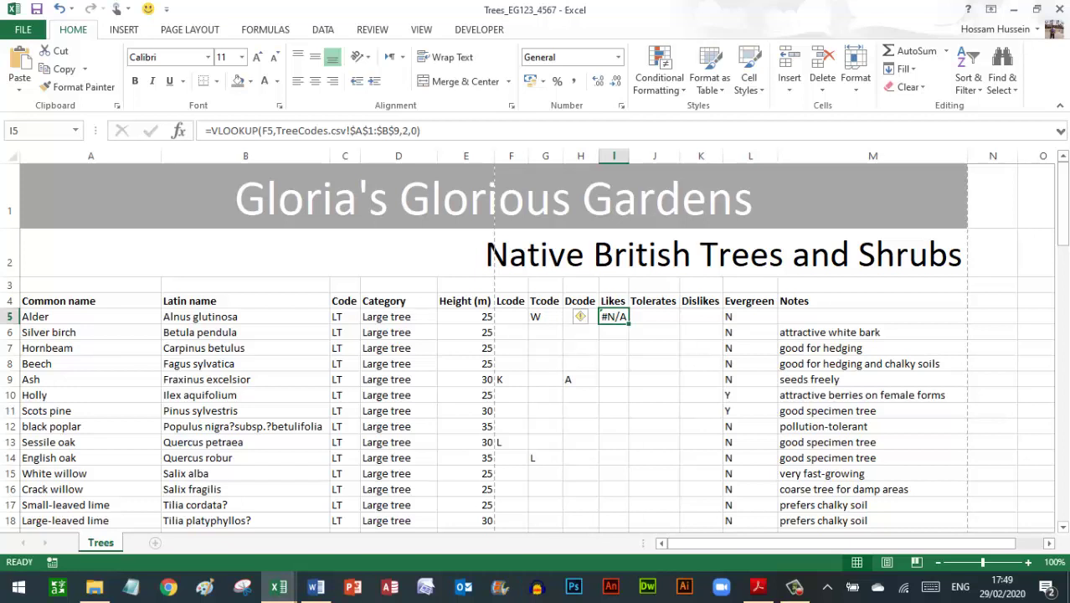
double_click(629, 324)
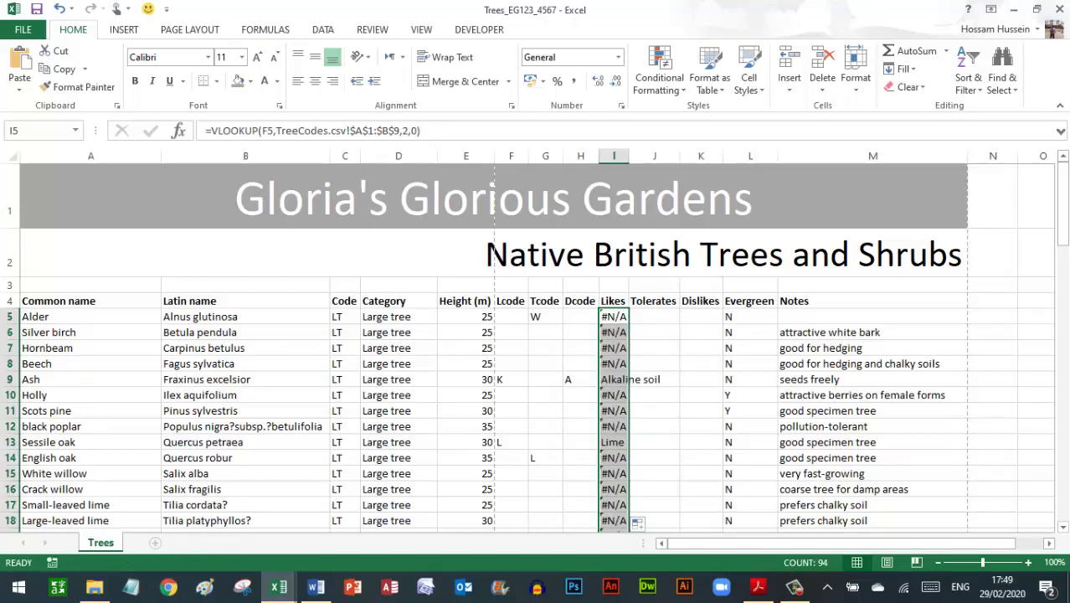
double_click(630, 155)
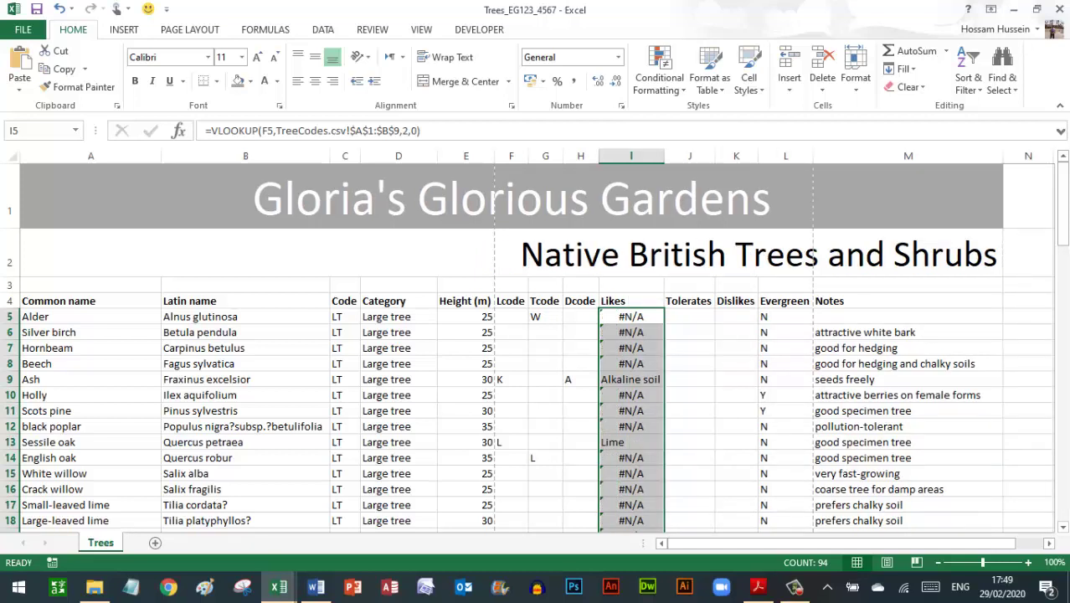
left_click(689, 317)
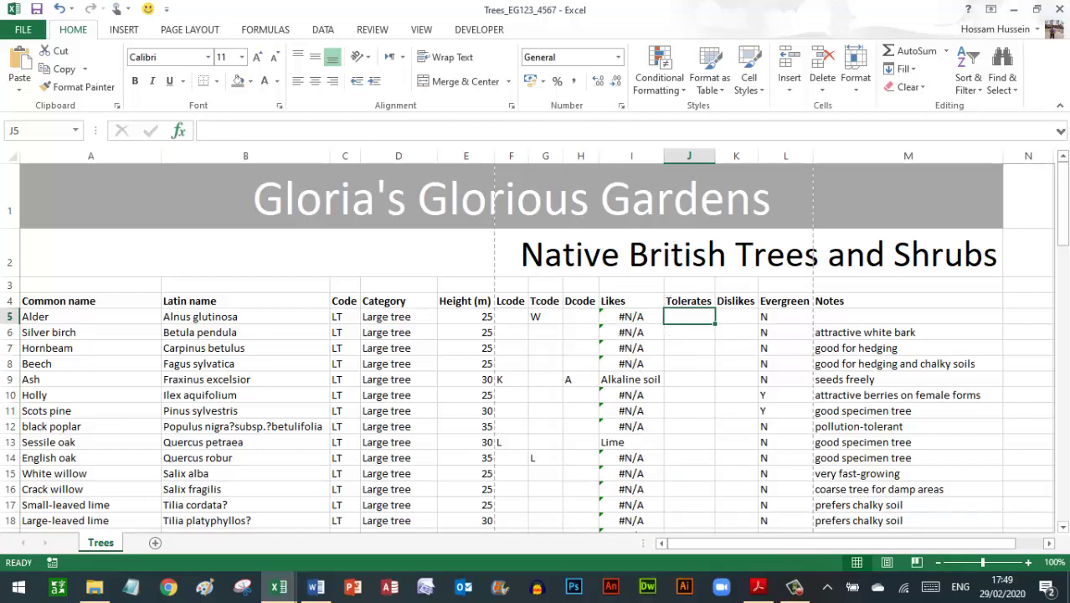
Start a VLOOKUP in J5 that looks up Tcode G5 in the TreeCodes A1:B9 table.
left_click(179, 130)
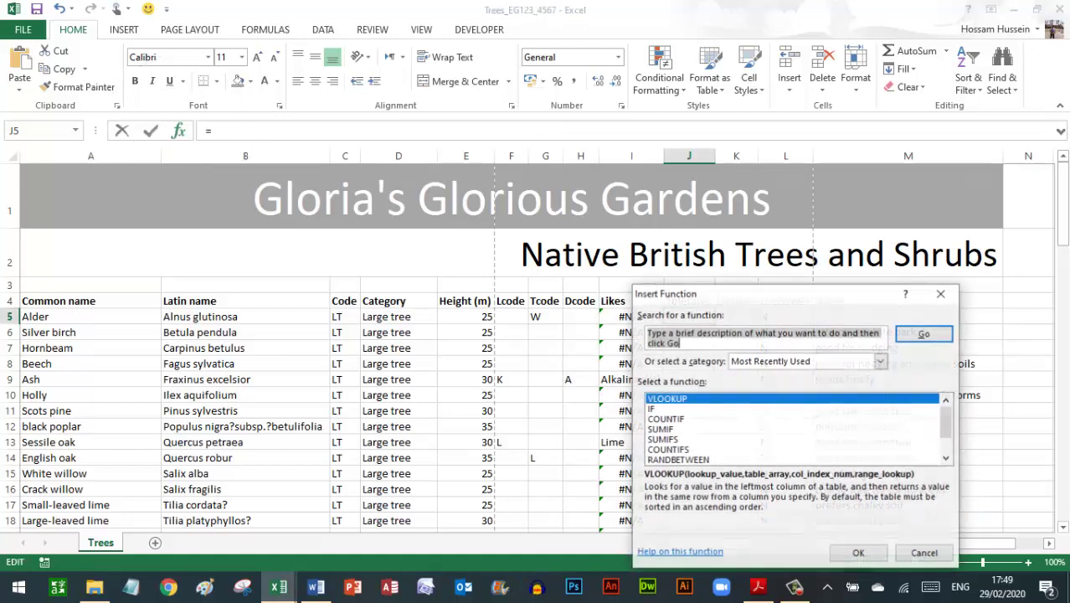
key("Return")
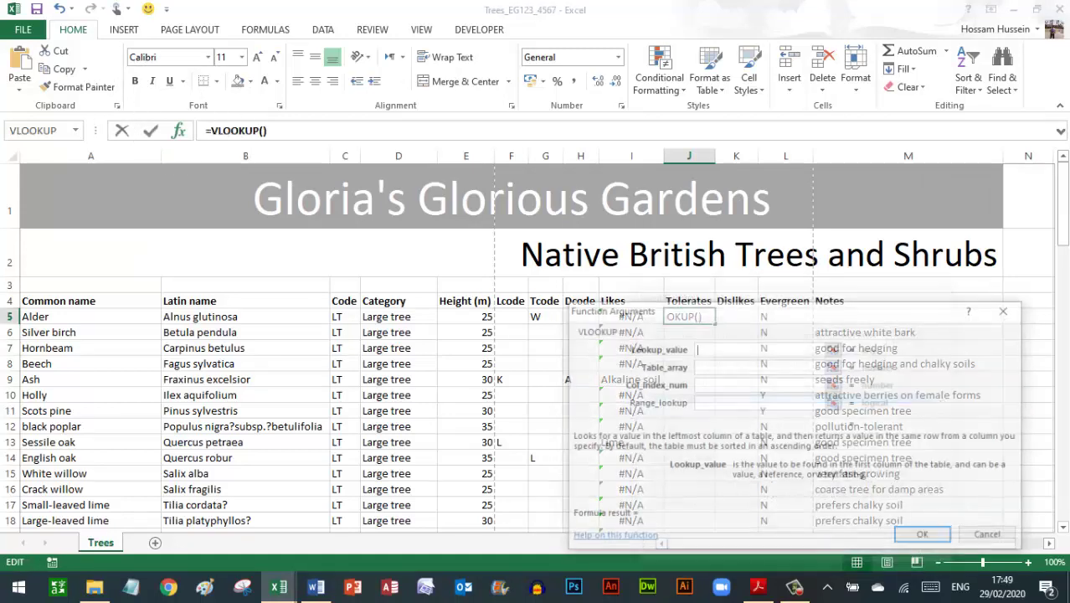
left_click_drag(708, 303, 698, 374)
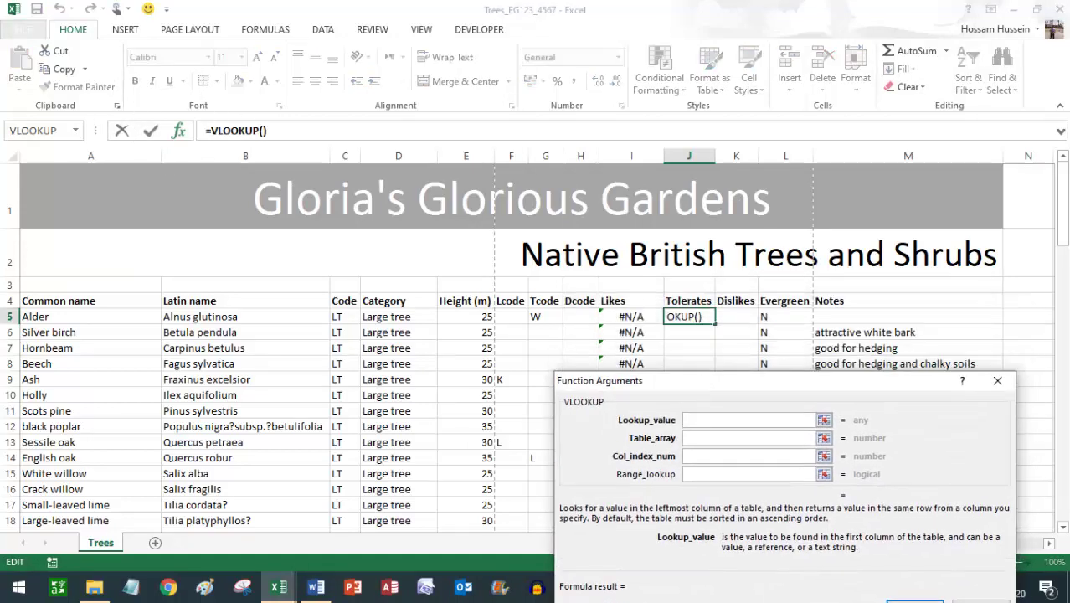
left_click(540, 316)
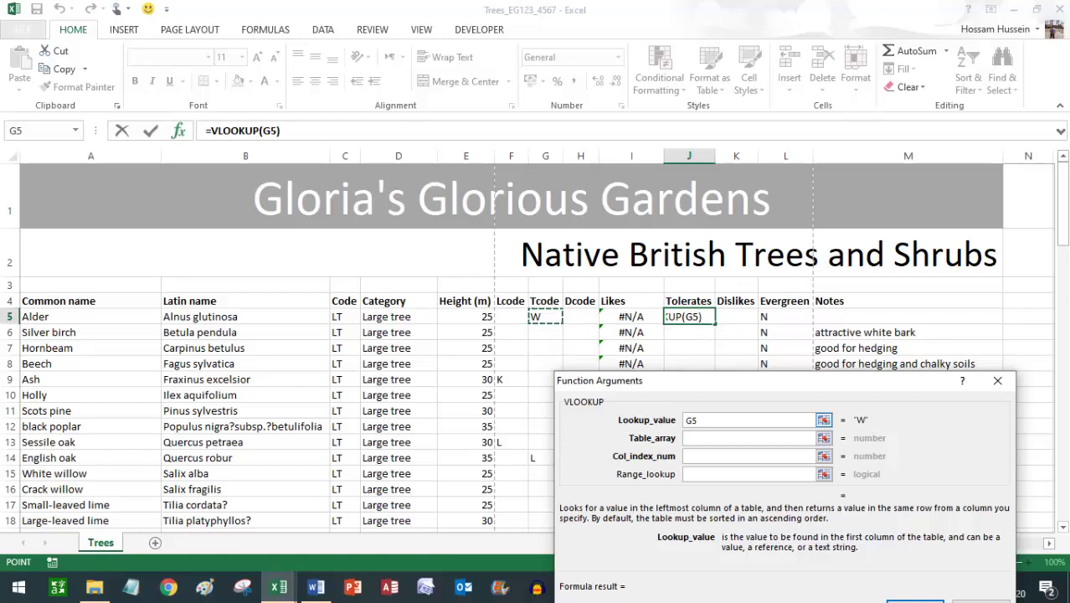
left_click(749, 438)
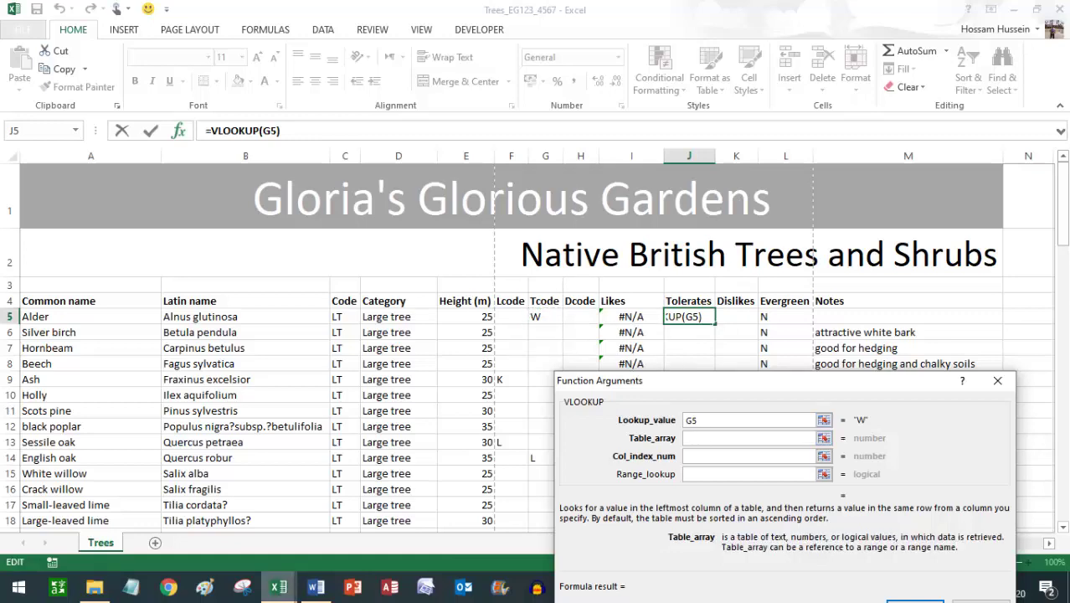
mouse_move(279, 586)
left_click(448, 513)
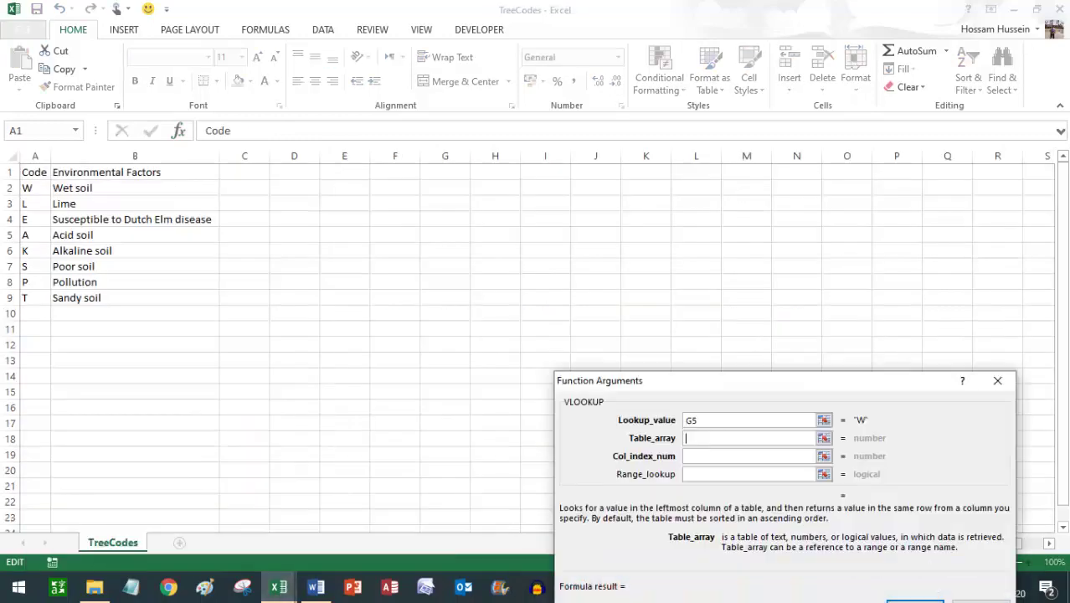
left_click_drag(29, 172, 216, 300)
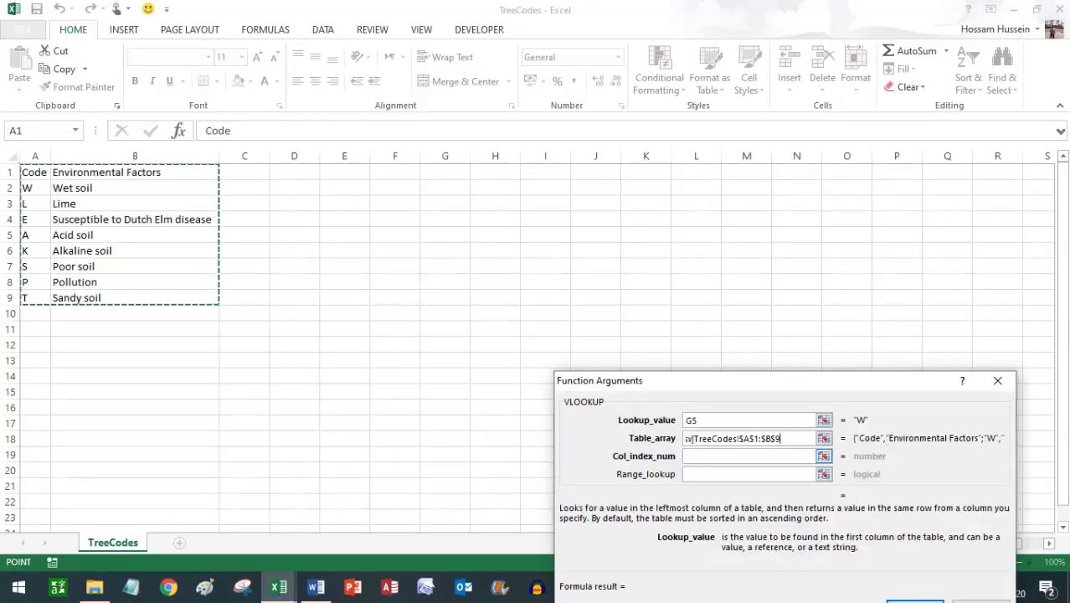
Finish it with column 2 and exact match 0, fill it down column J, and widen the column slightly.
left_click(750, 456)
type("2")
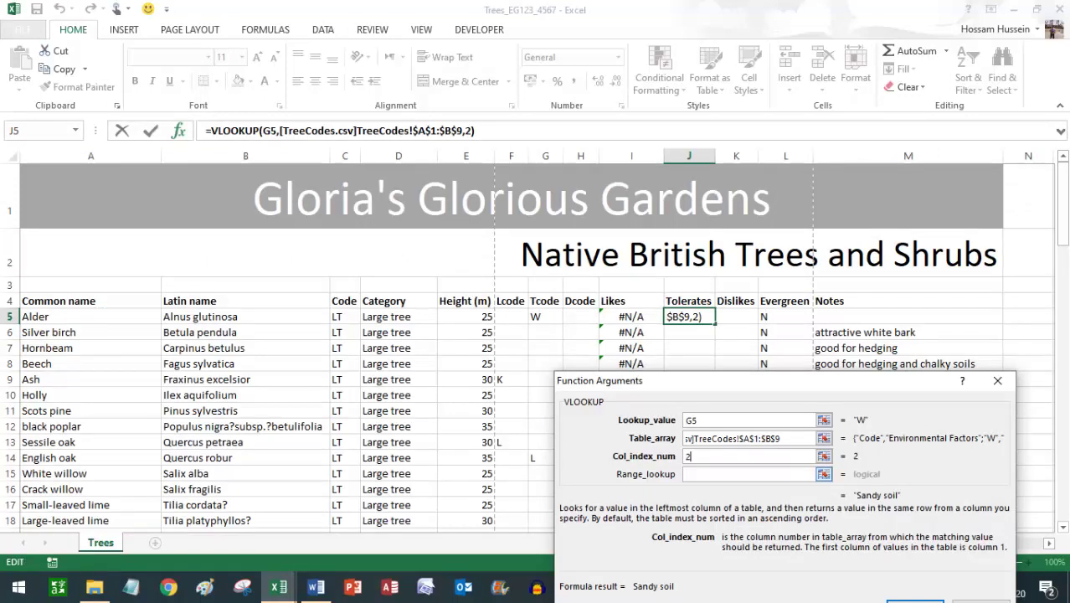
key("Tab")
type("0")
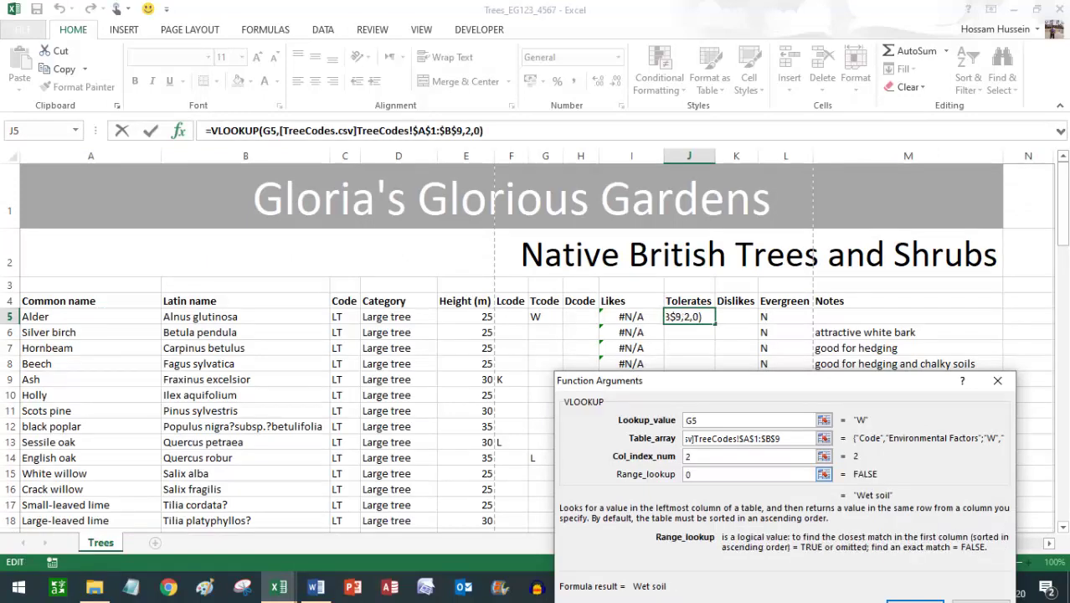
left_click_drag(798, 382, 799, 294)
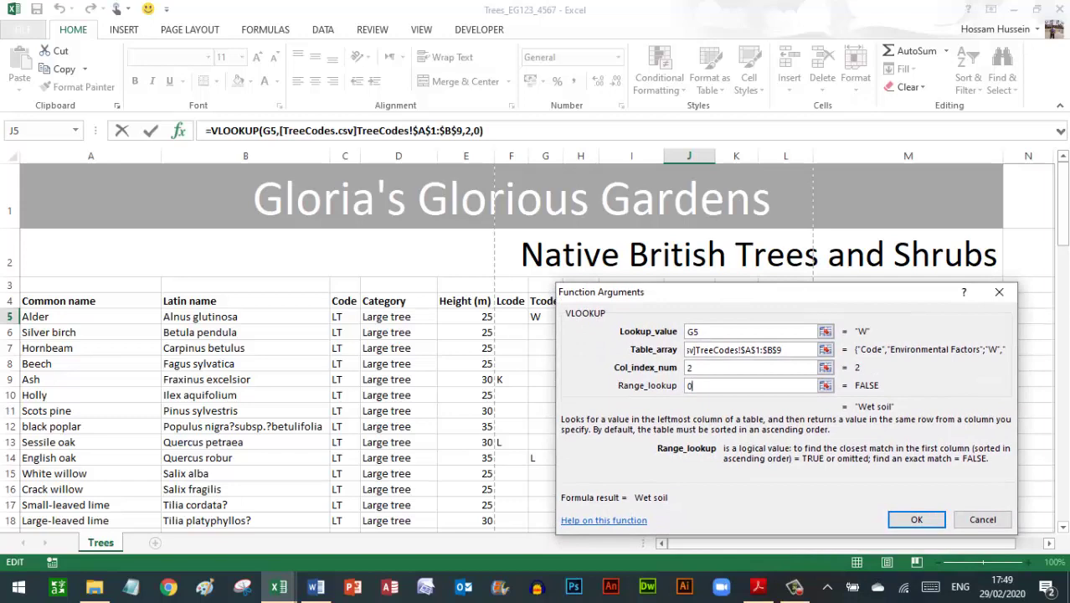
left_click(915, 519)
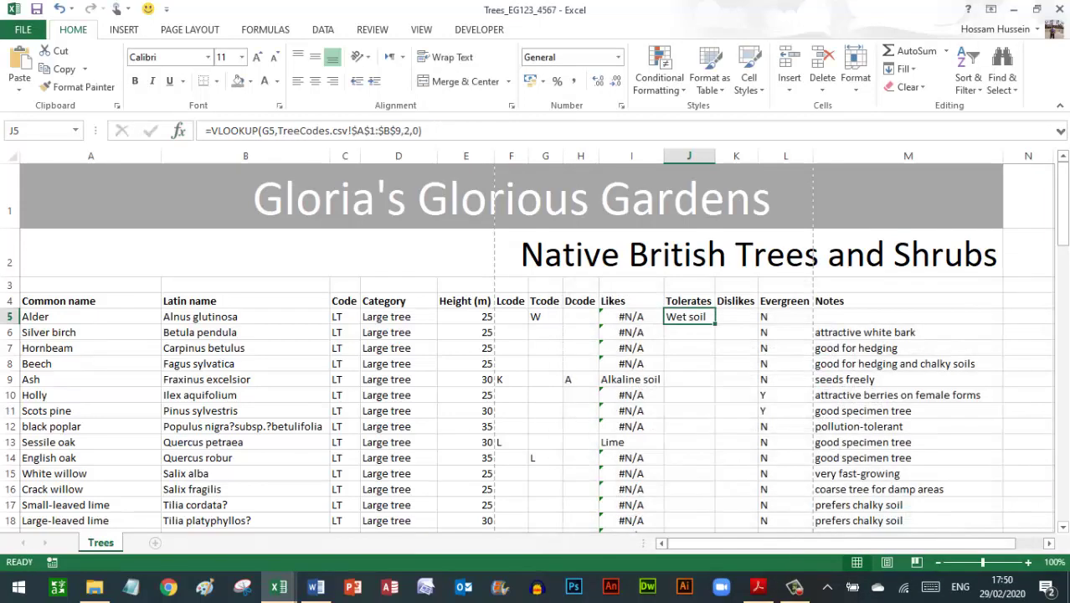
double_click(714, 324)
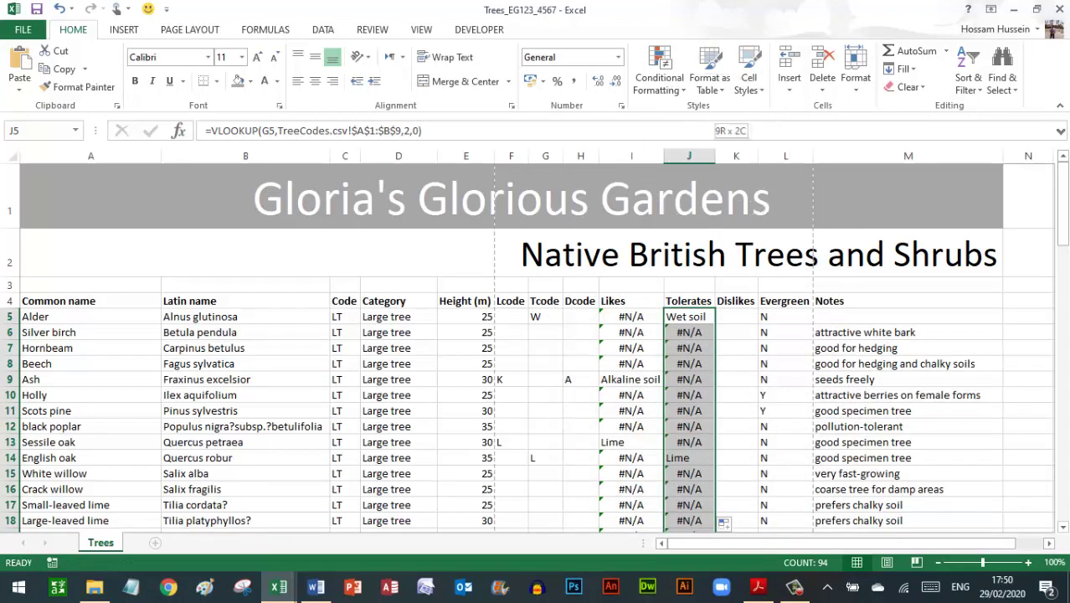
left_click_drag(714, 156, 717, 156)
left_click(739, 316)
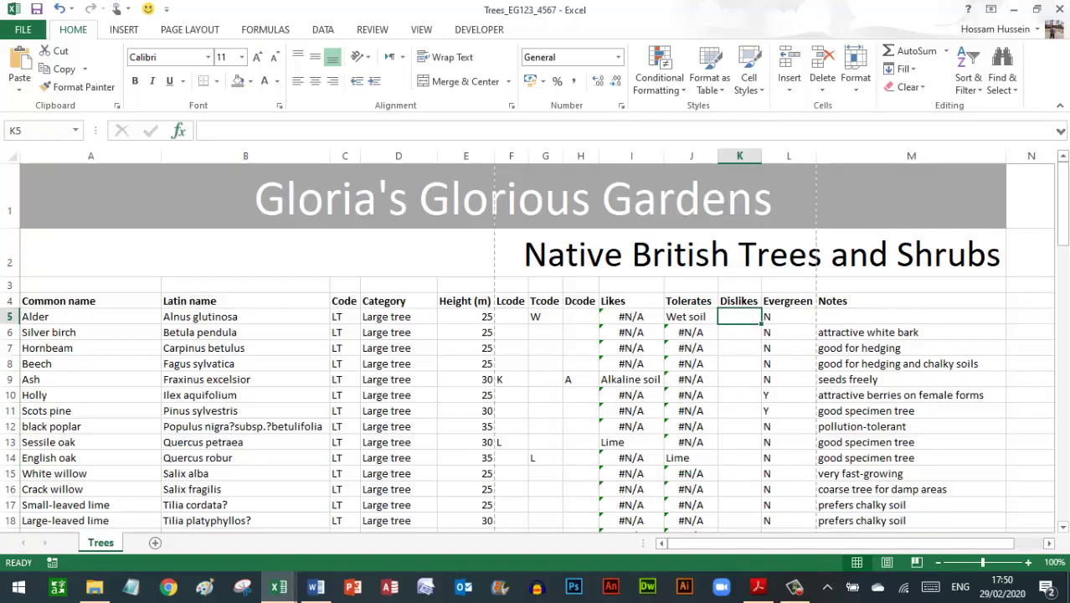
Start a VLOOKUP in K5 that looks up Dcode H5 in the TreeCodes A1:B9 table.
left_click(179, 131)
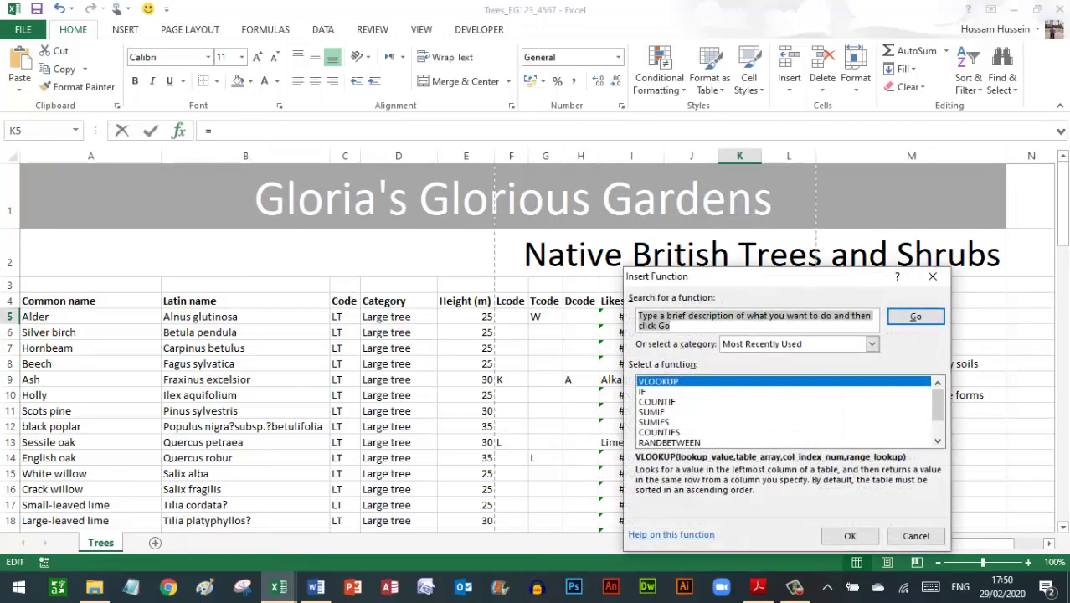
left_click(850, 536)
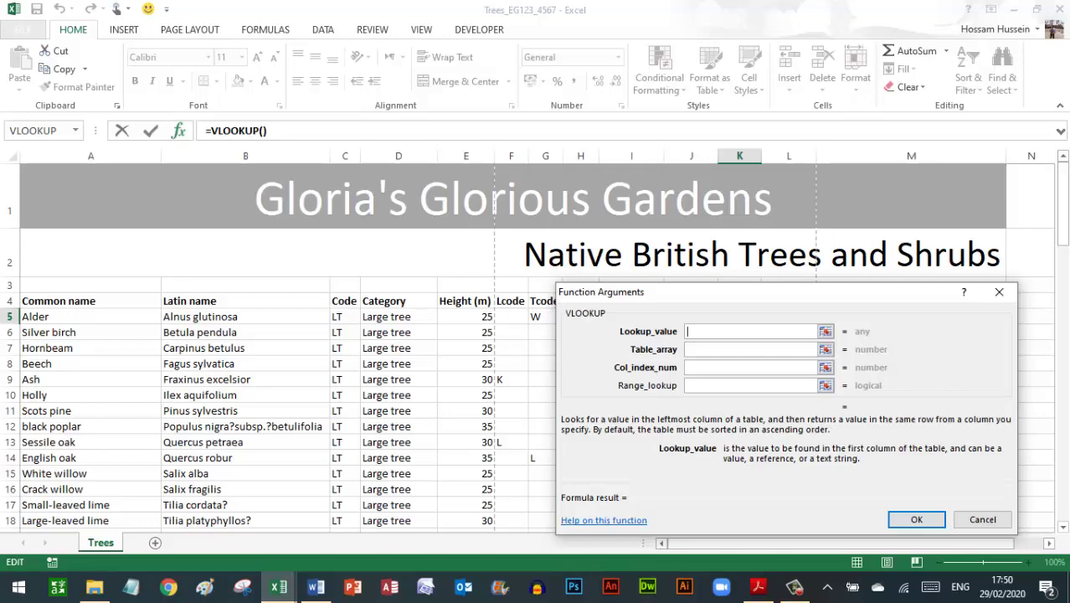
left_click_drag(753, 291, 629, 392)
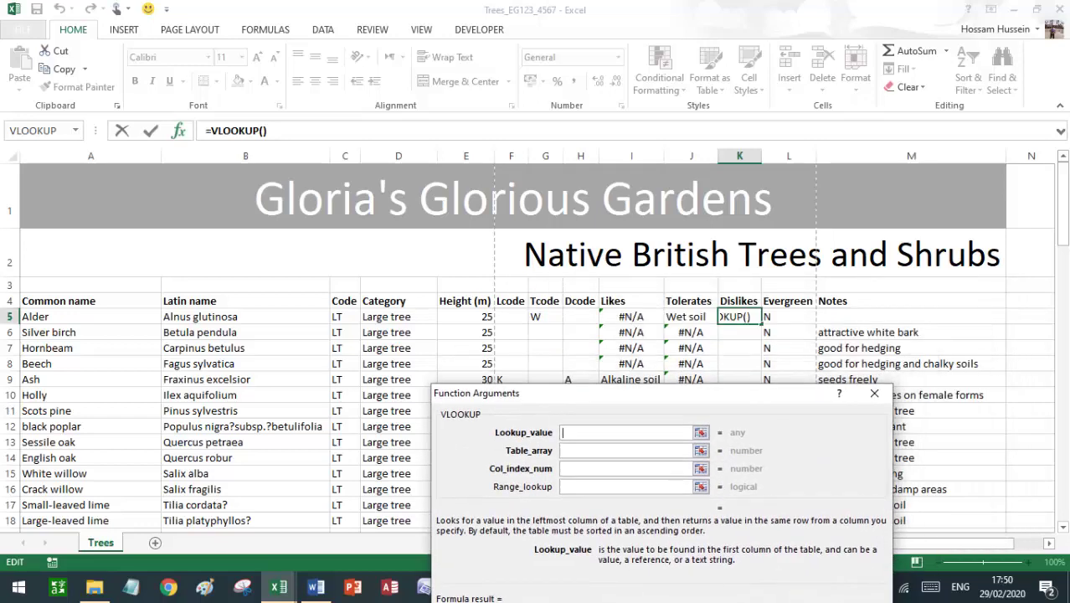
left_click(580, 316)
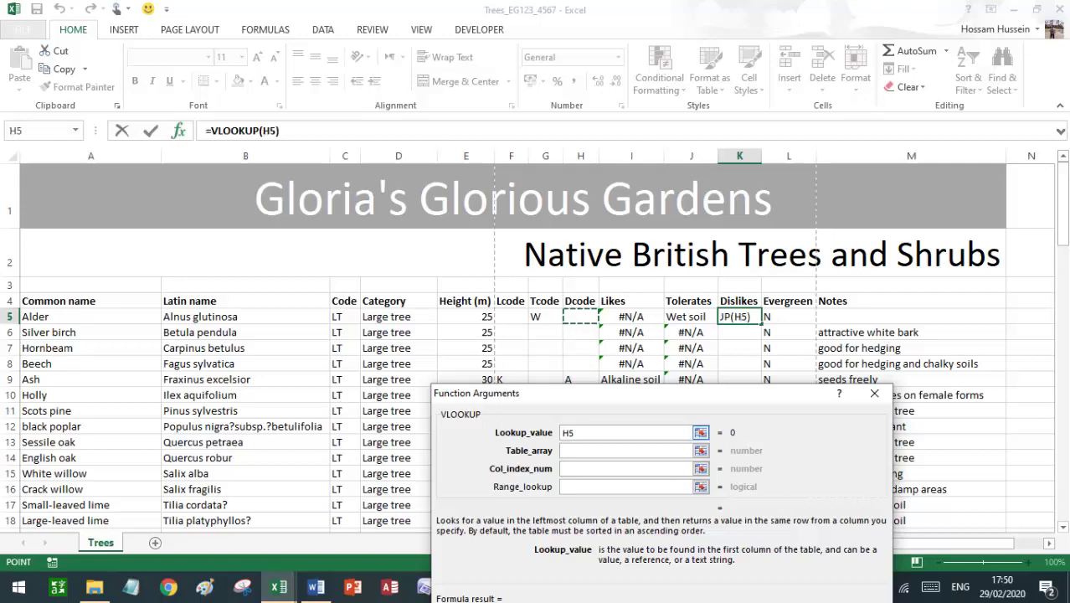
left_click(690, 450)
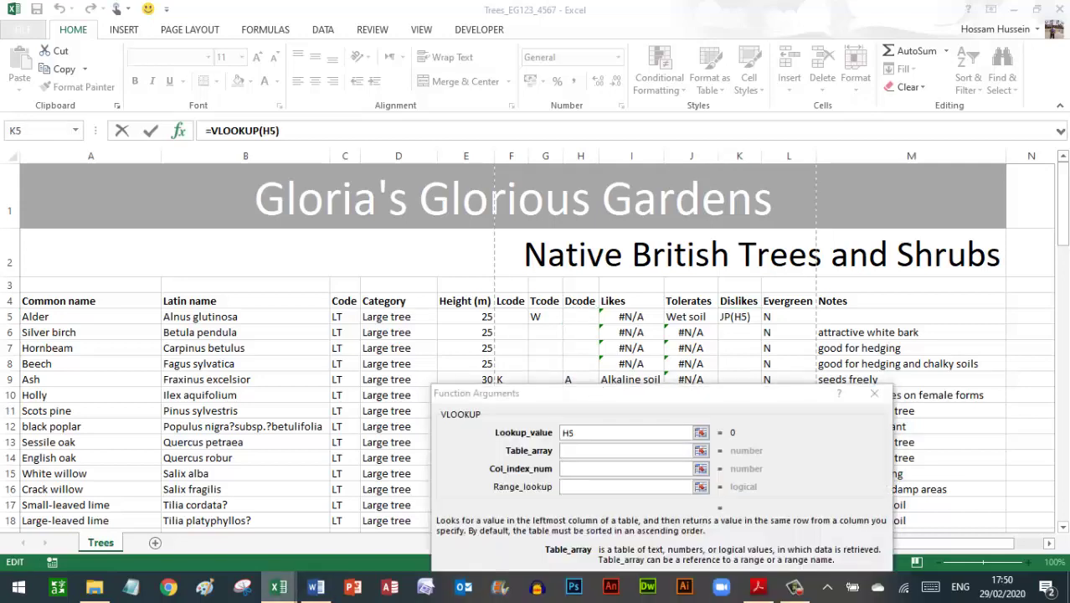
mouse_move(279, 586)
left_click(449, 512)
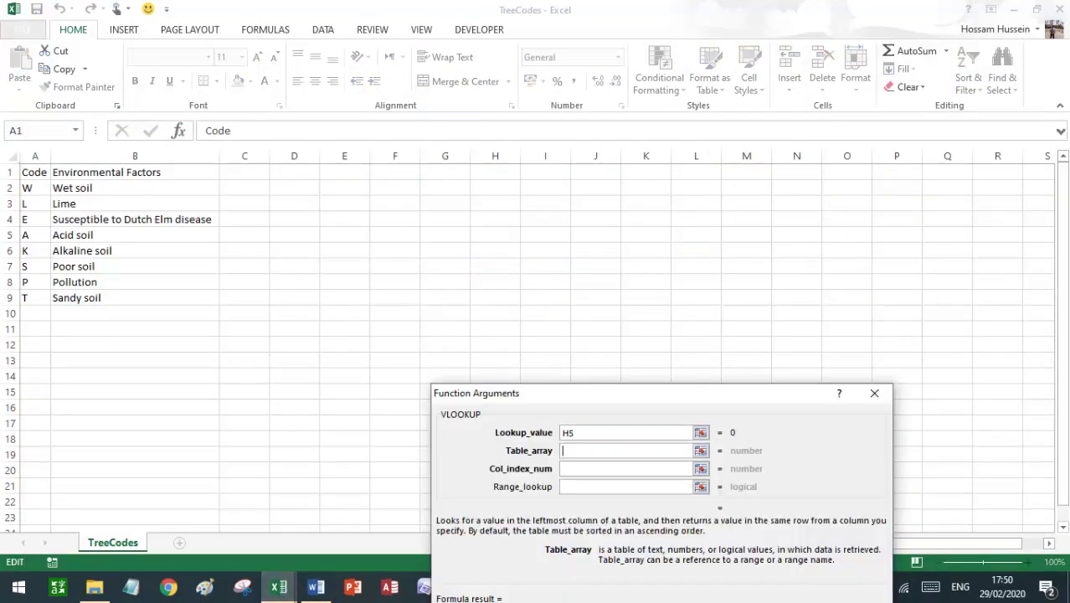
left_click_drag(34, 172, 135, 172)
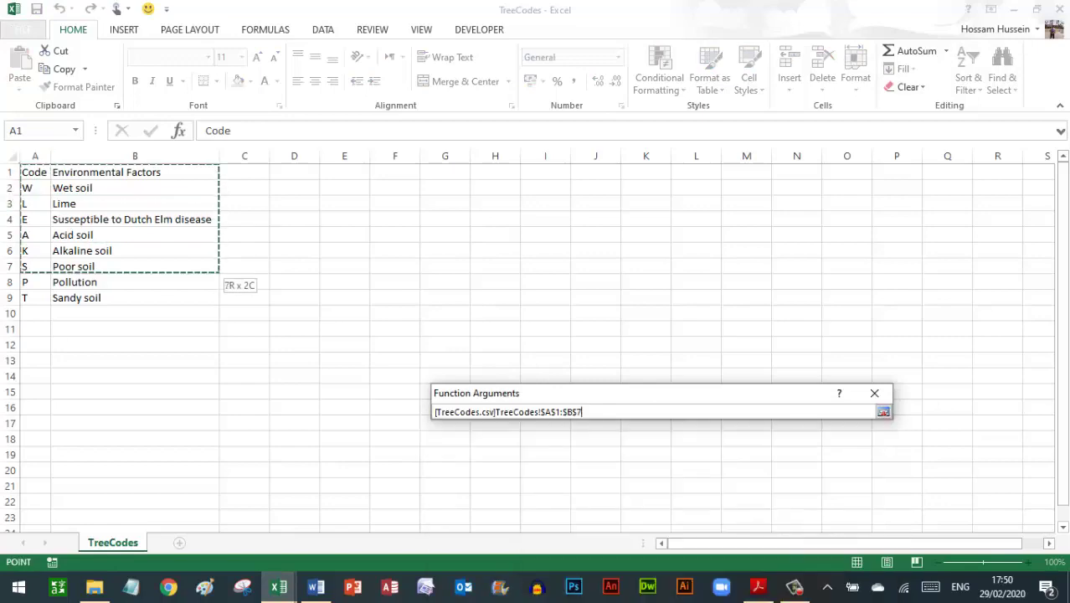
left_click_drag(209, 176, 210, 301)
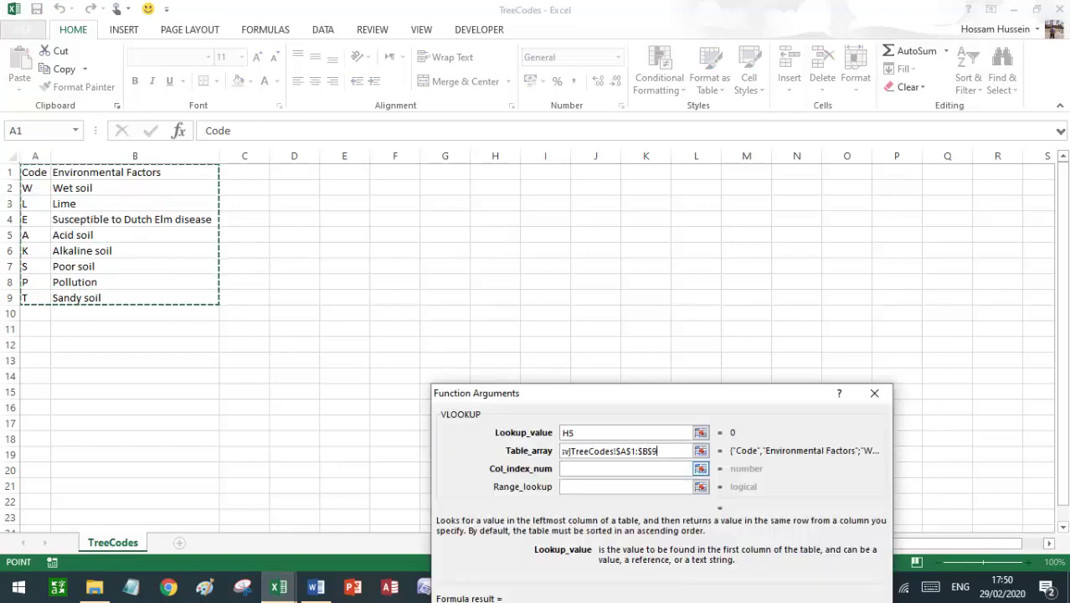
Finish it with column 2 and exact match 0, fill it down column K, and widen the Dislikes column.
key("Tab")
type("2")
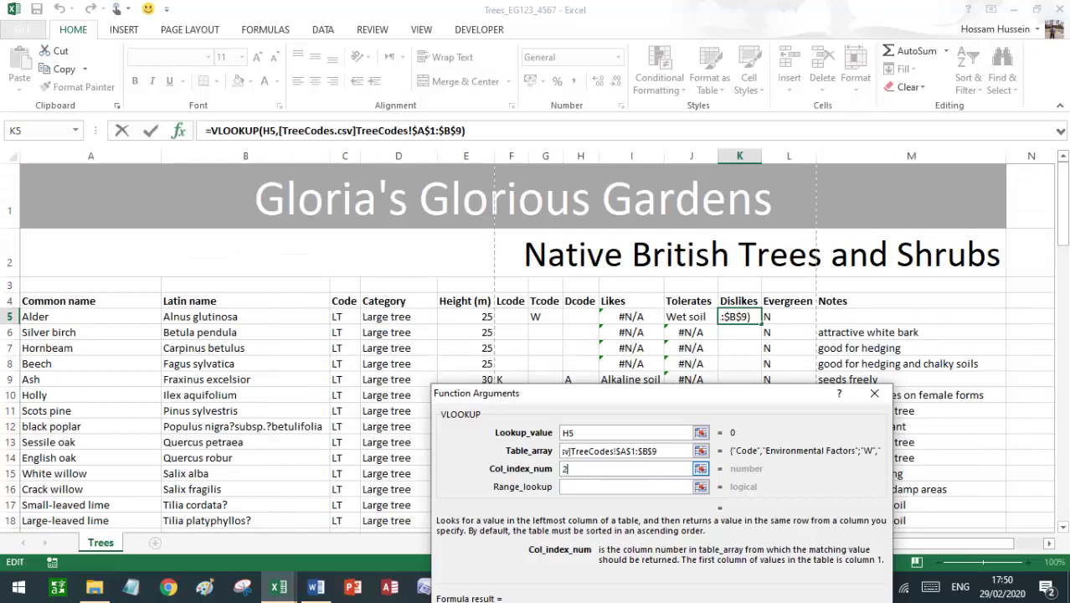
key("Tab")
type("0")
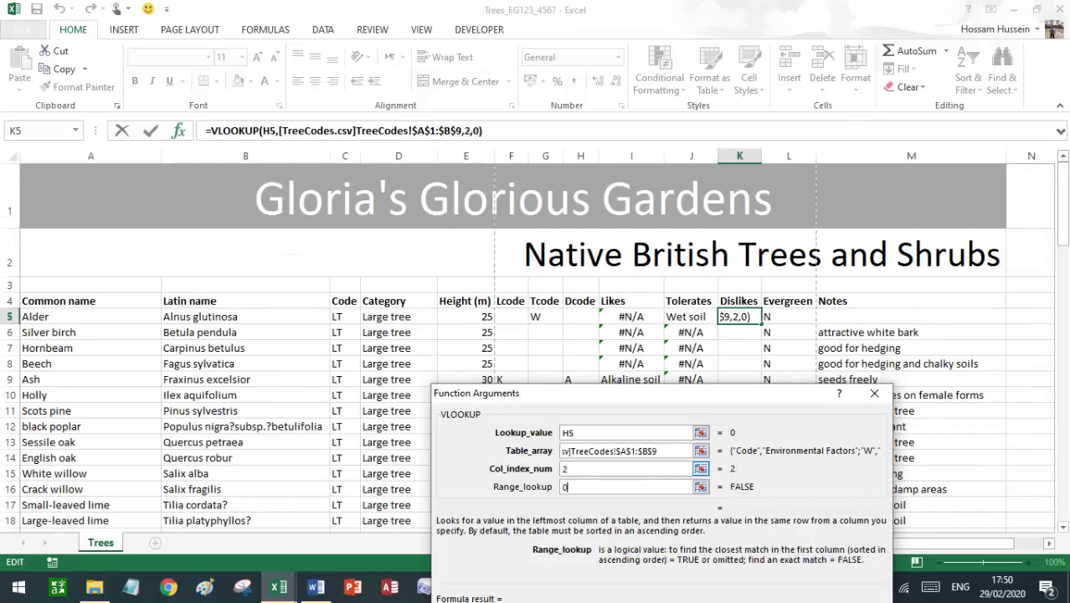
left_click_drag(586, 392, 603, 330)
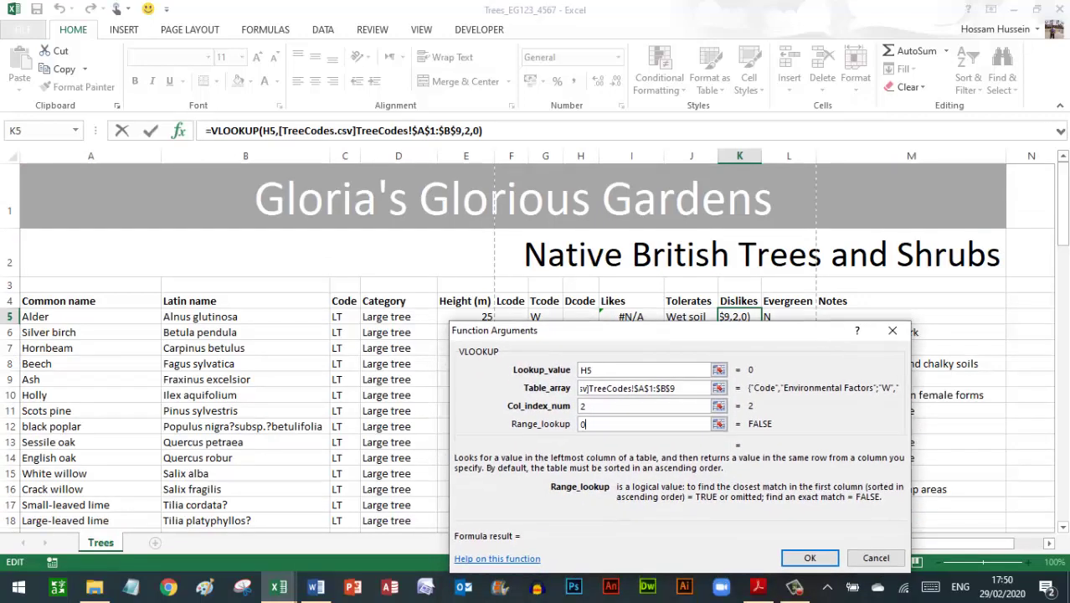
key("Return")
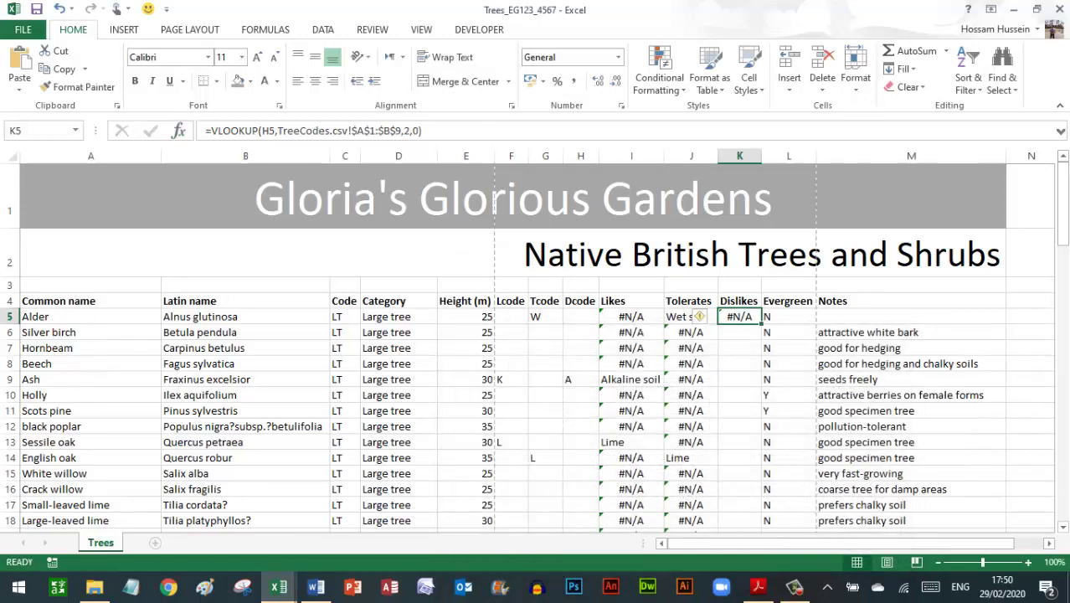
double_click(761, 324)
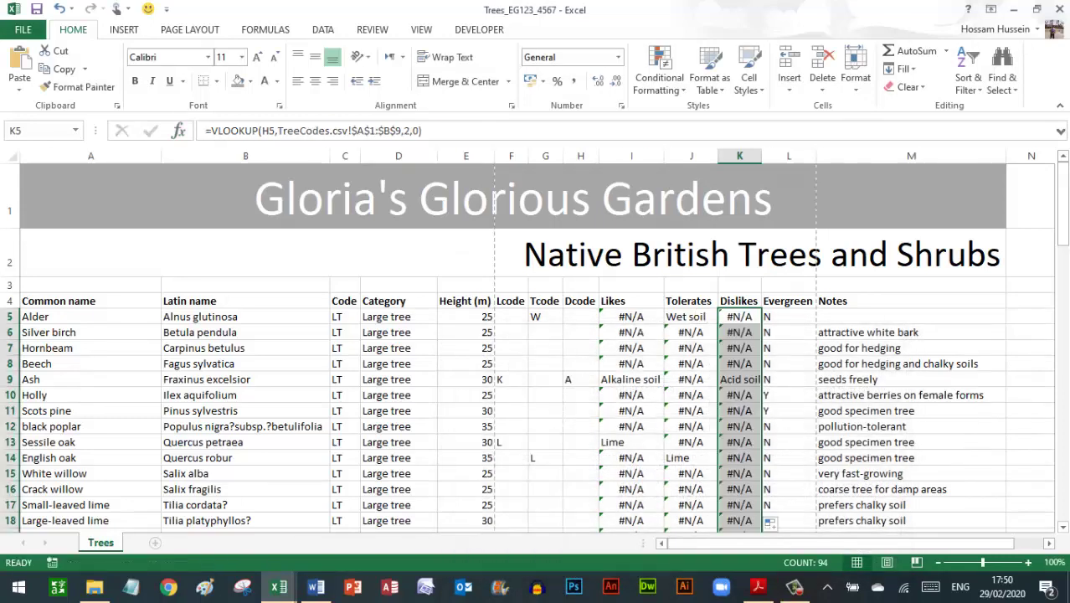
left_click_drag(761, 156, 784, 156)
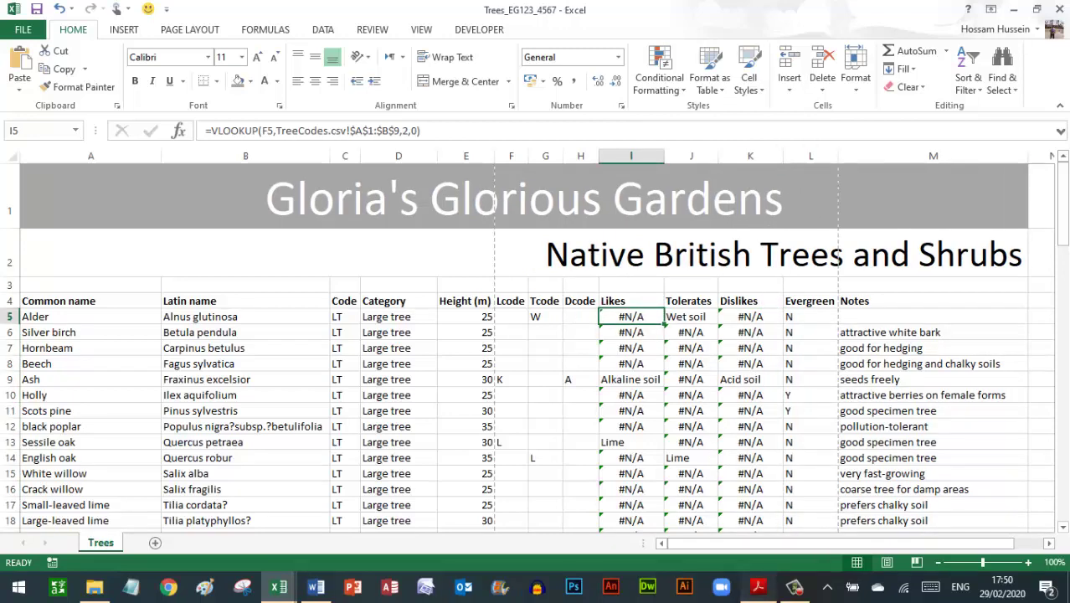
Check the exam question PDF, then return to the Trees workbook.
left_click(758, 586)
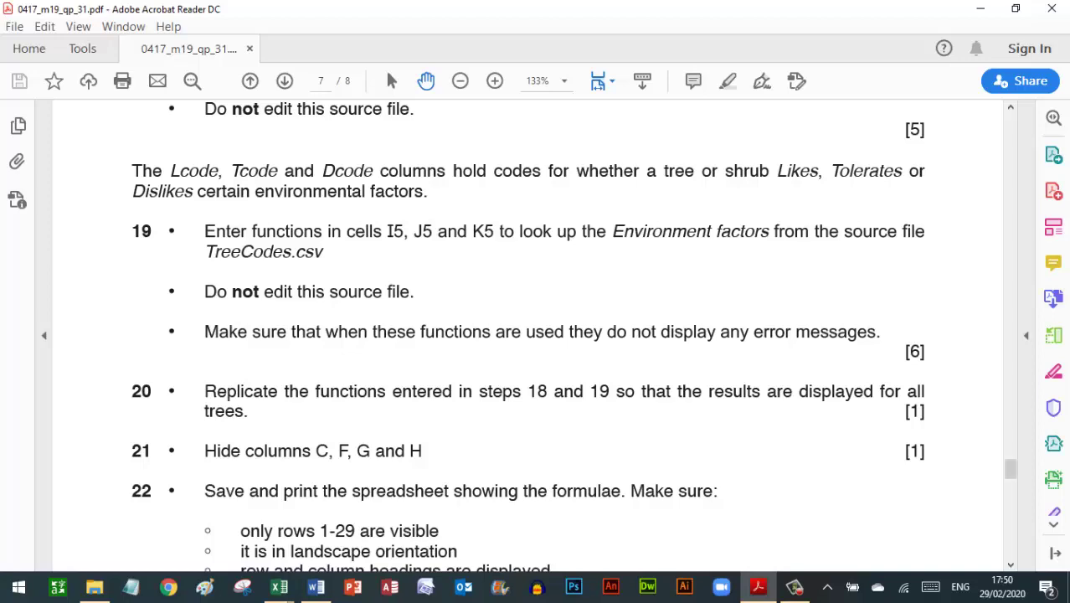
mouse_move(279, 586)
left_click(108, 519)
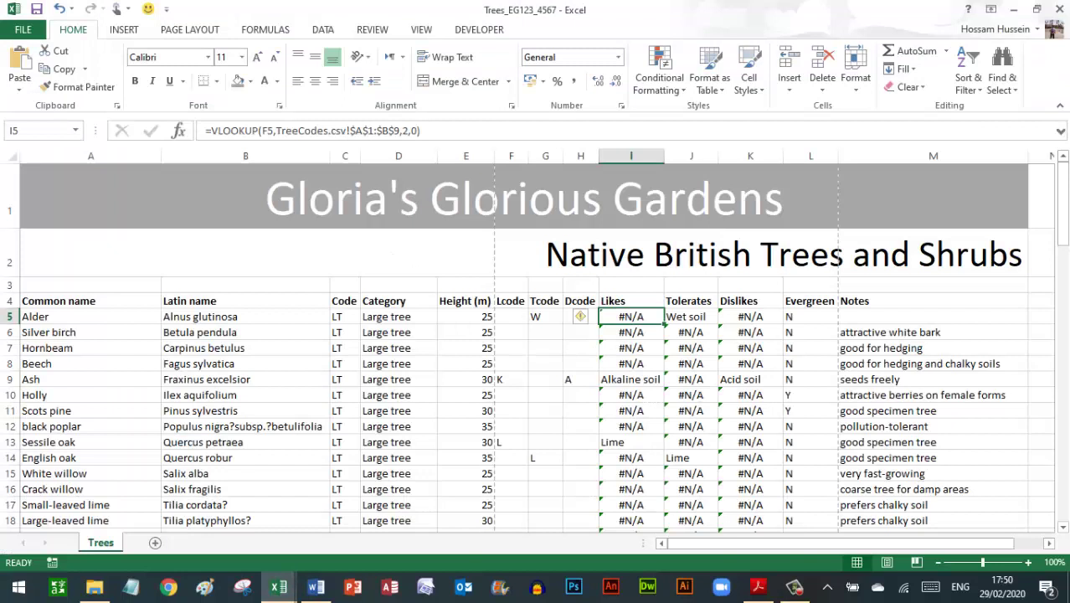
Copy the VLOOKUP part of I5's formula from the formula bar, then clear cell I5.
left_click(629, 316)
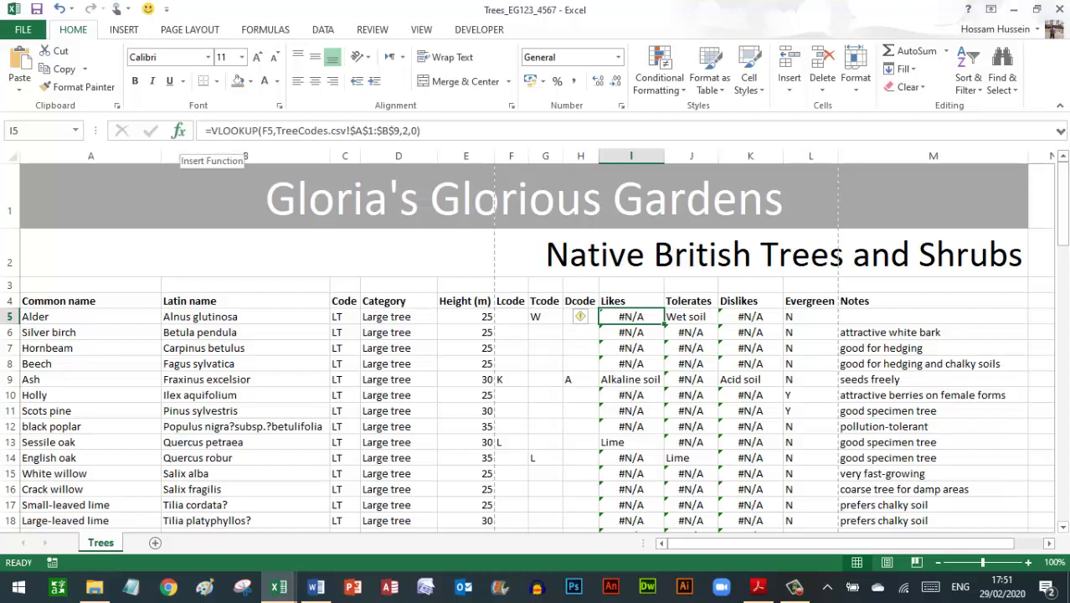
left_click_drag(420, 130, 211, 131)
key("ctrl+c")
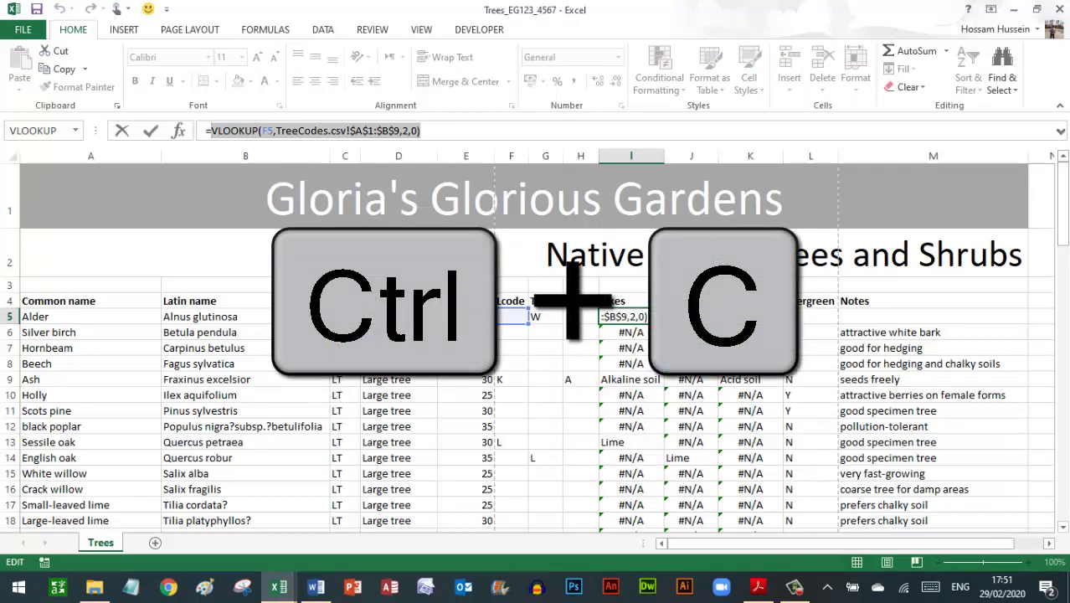
key("Escape")
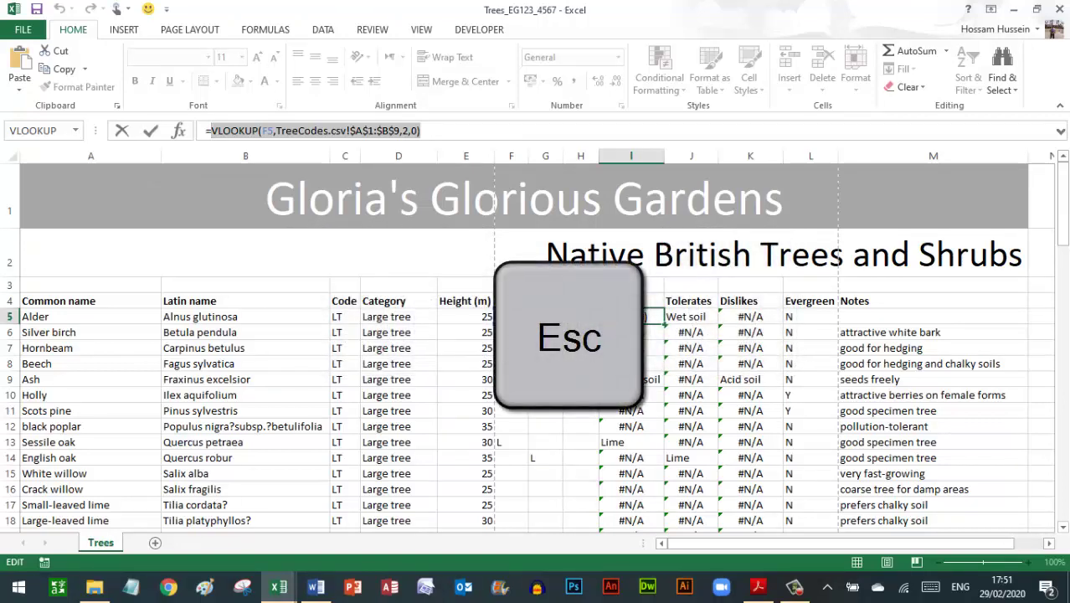
key("Escape")
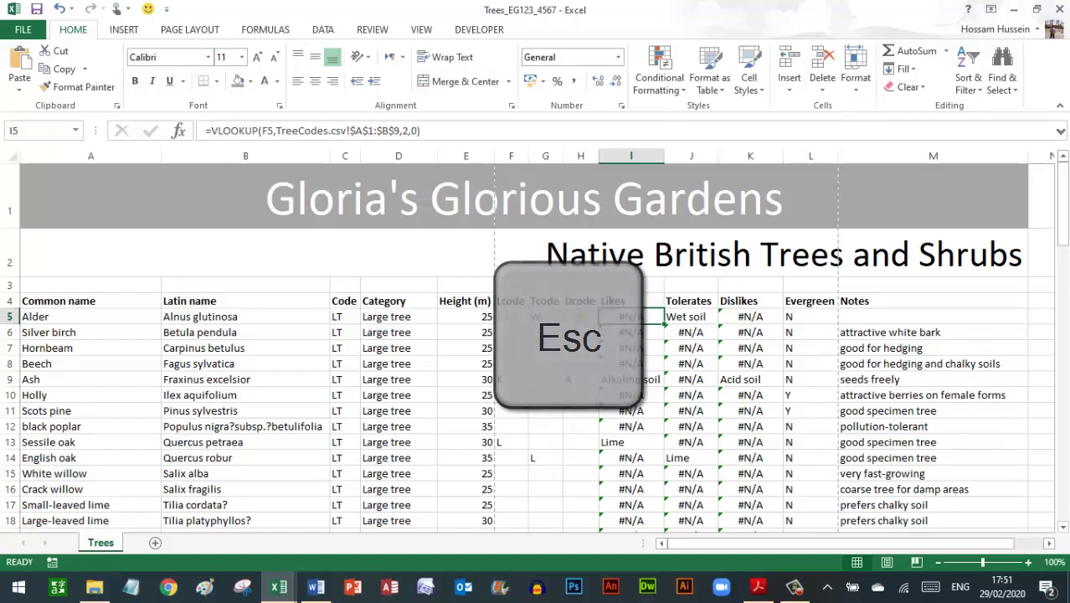
key("Delete")
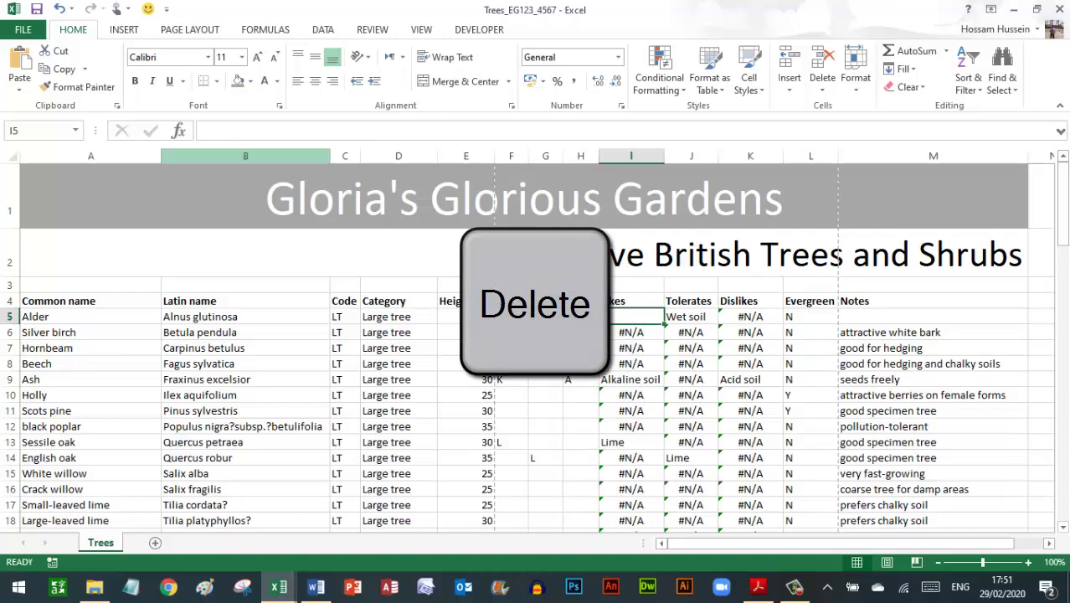
Enter =IF(F5="","",VLOOKUP(F5,TreeCodes.csv!$A$1:$B$9,2,0)) in I5, using the pasted lookup as the false value.
left_click(179, 131)
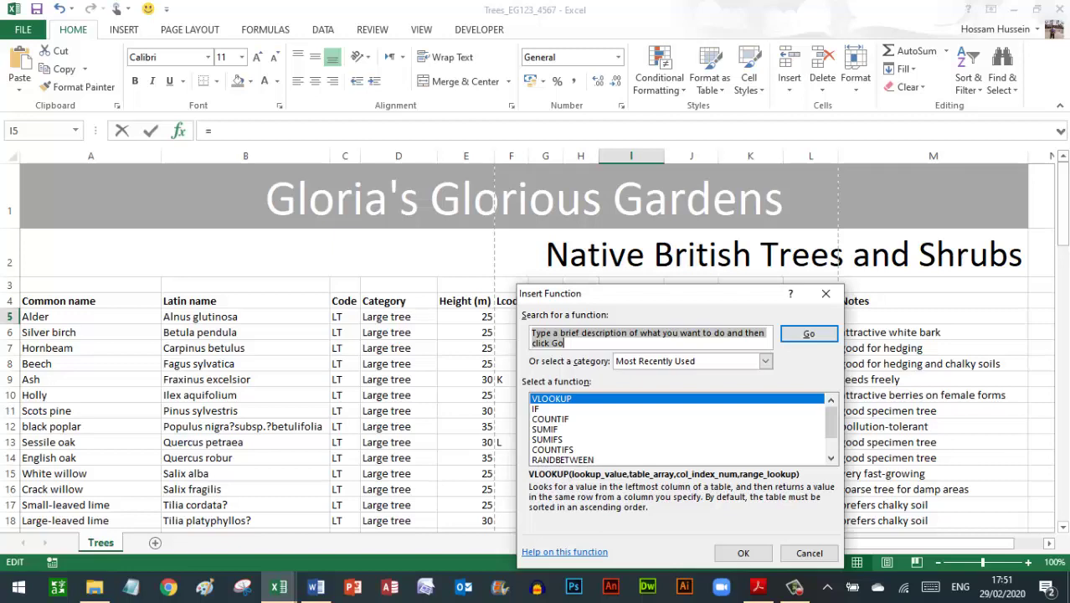
left_click(535, 408)
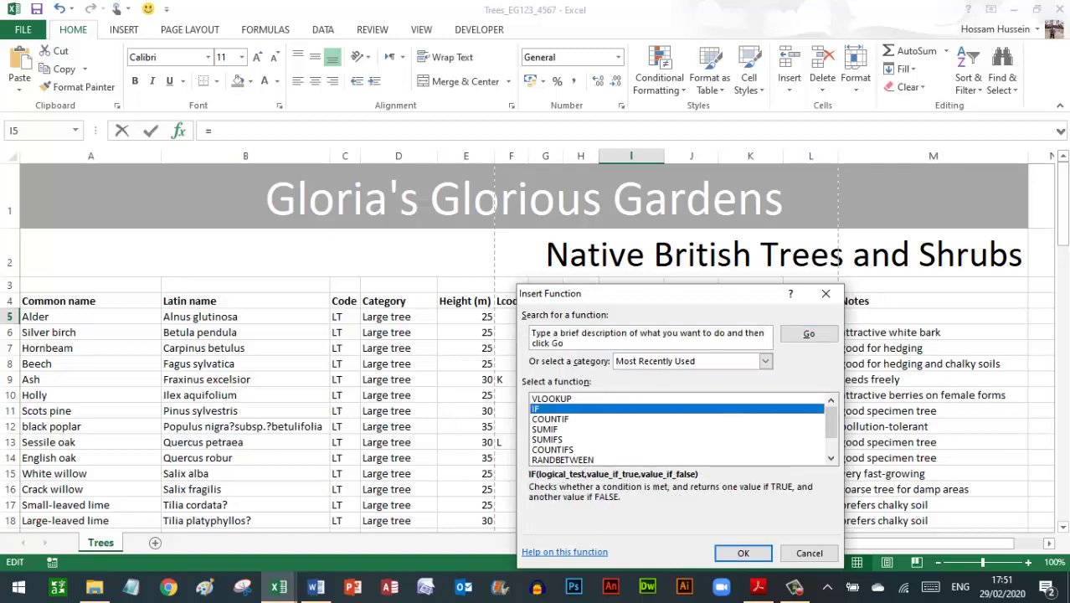
left_click(742, 553)
left_click_drag(603, 318, 497, 365)
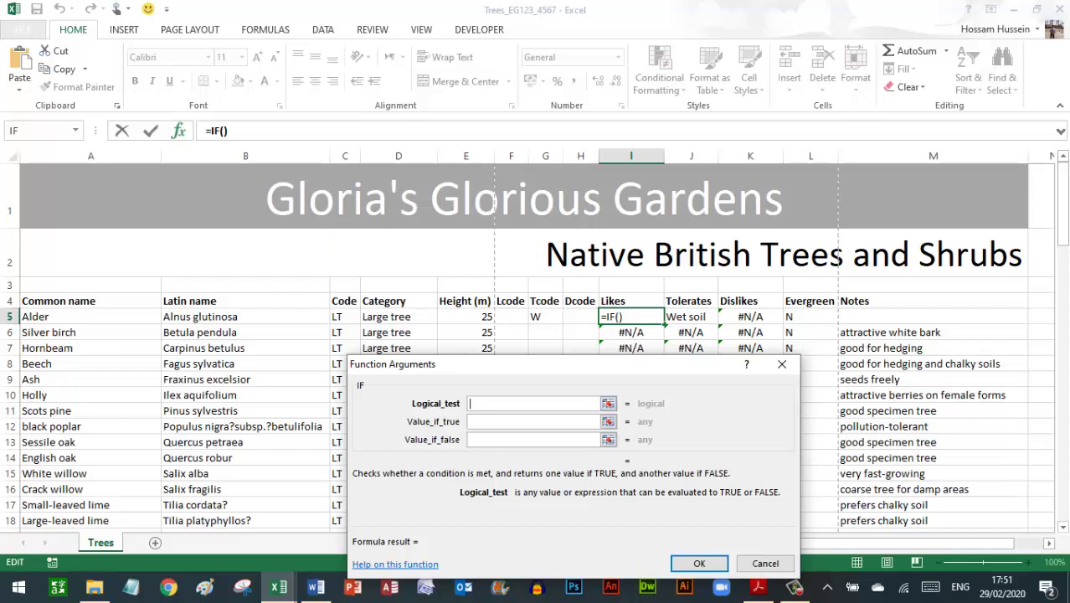
left_click(510, 316)
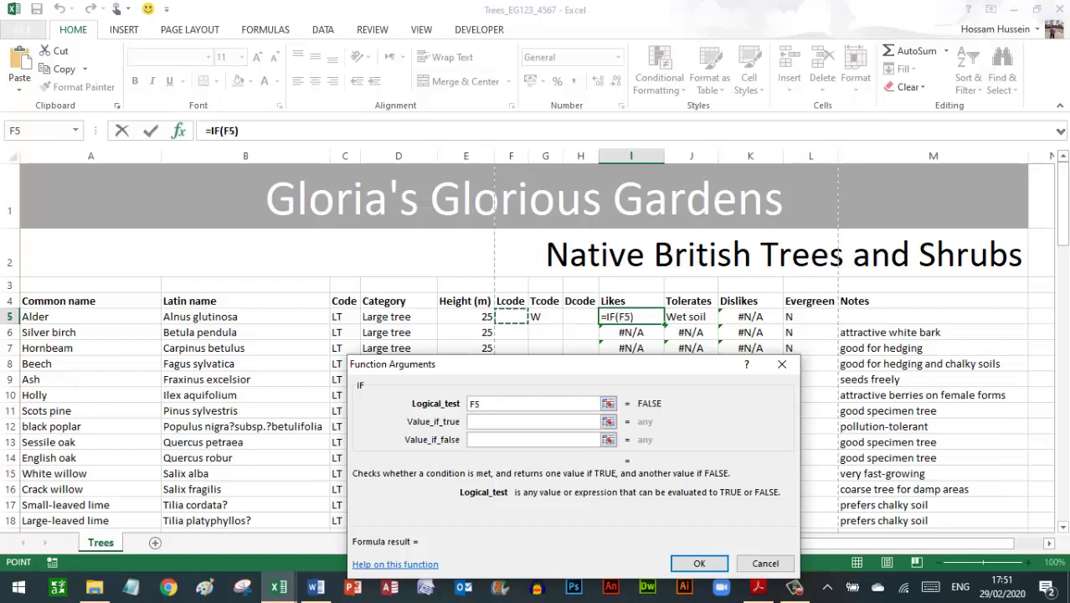
type("=")
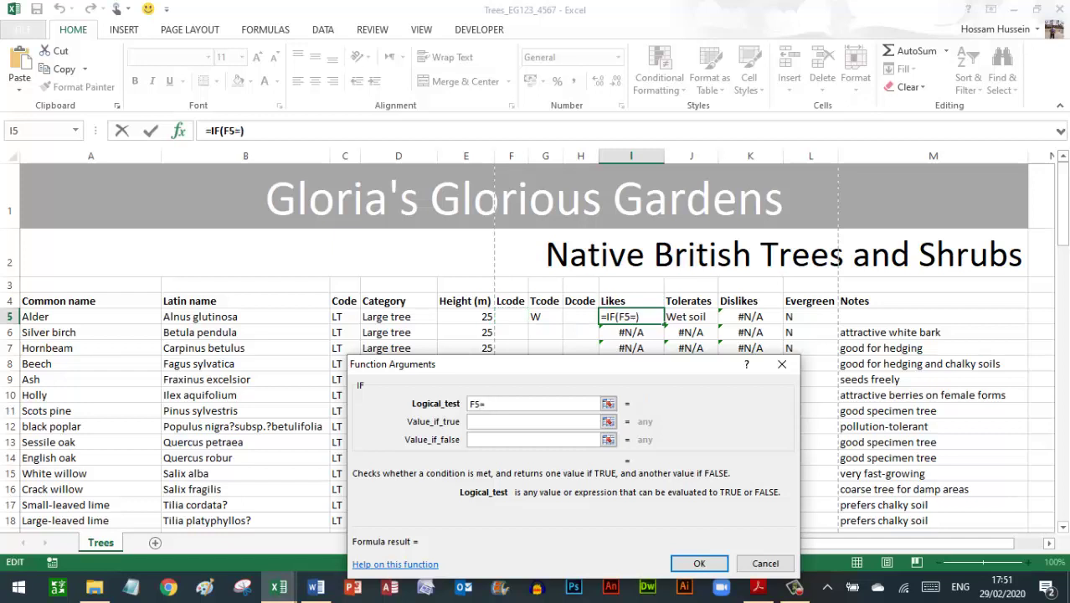
type("\"\"")
left_click(477, 421)
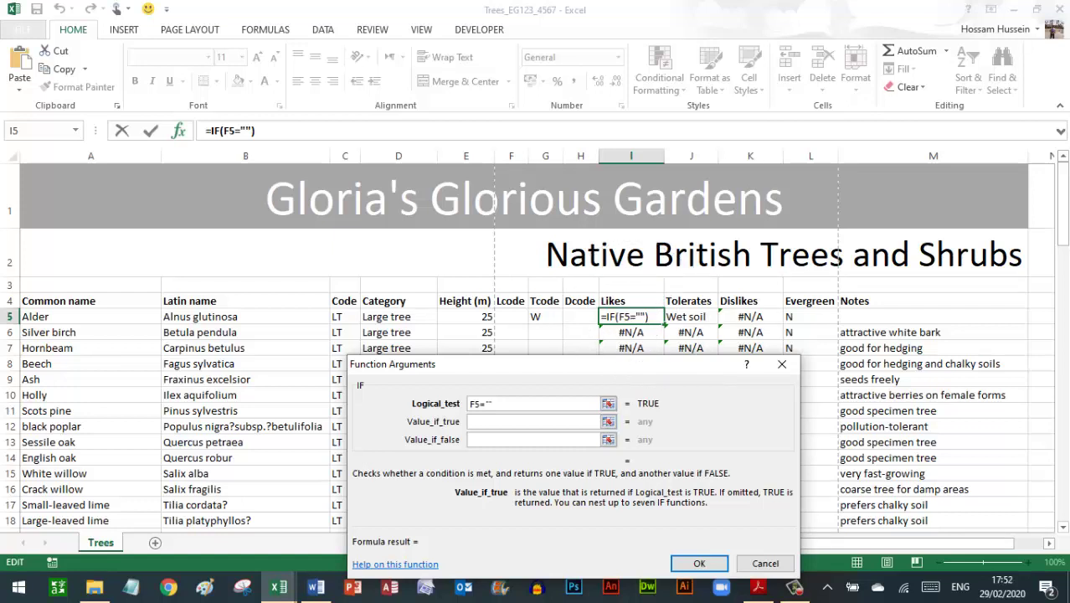
type("\"")
type("\"")
key("Tab")
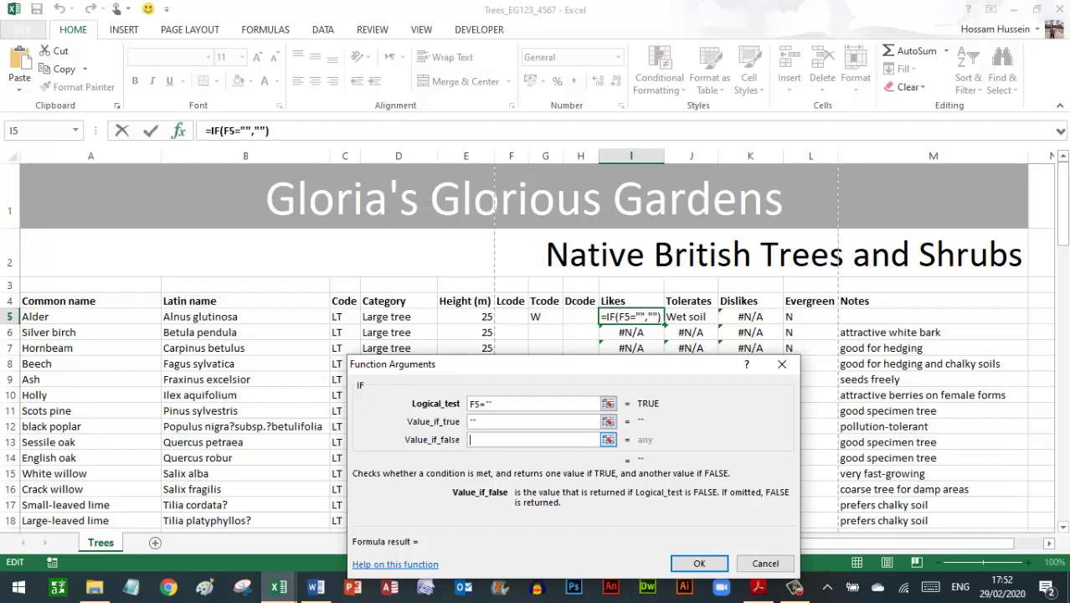
key("ctrl+v")
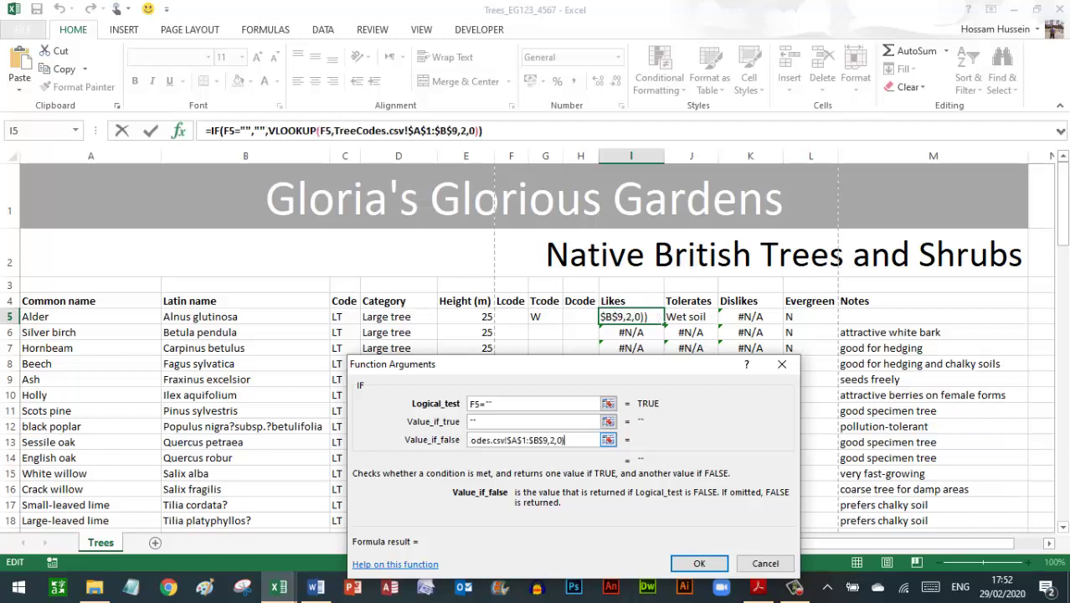
left_click(699, 562)
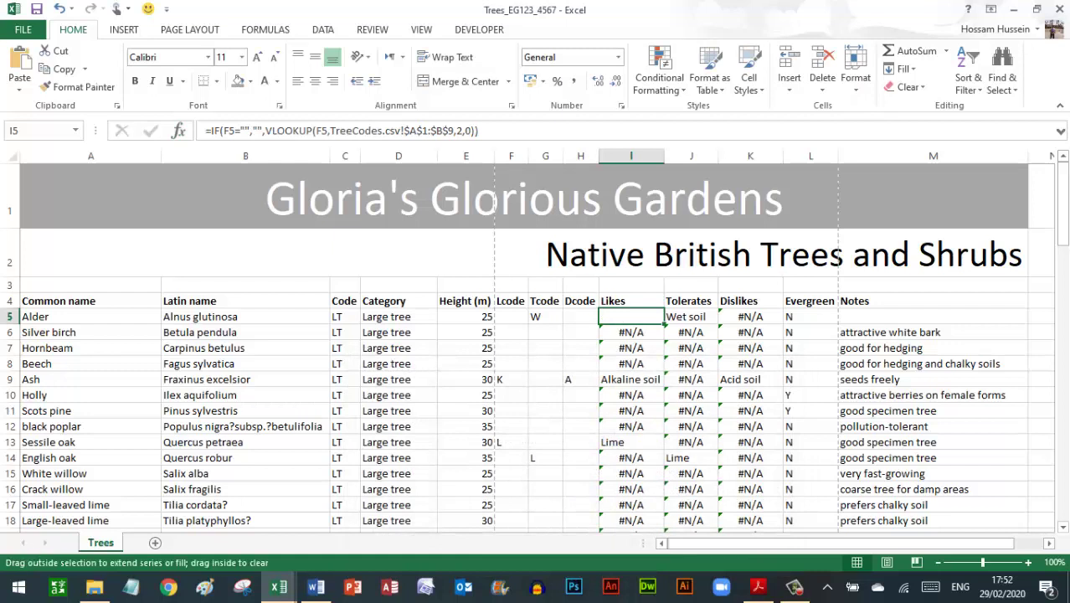
double_click(664, 323)
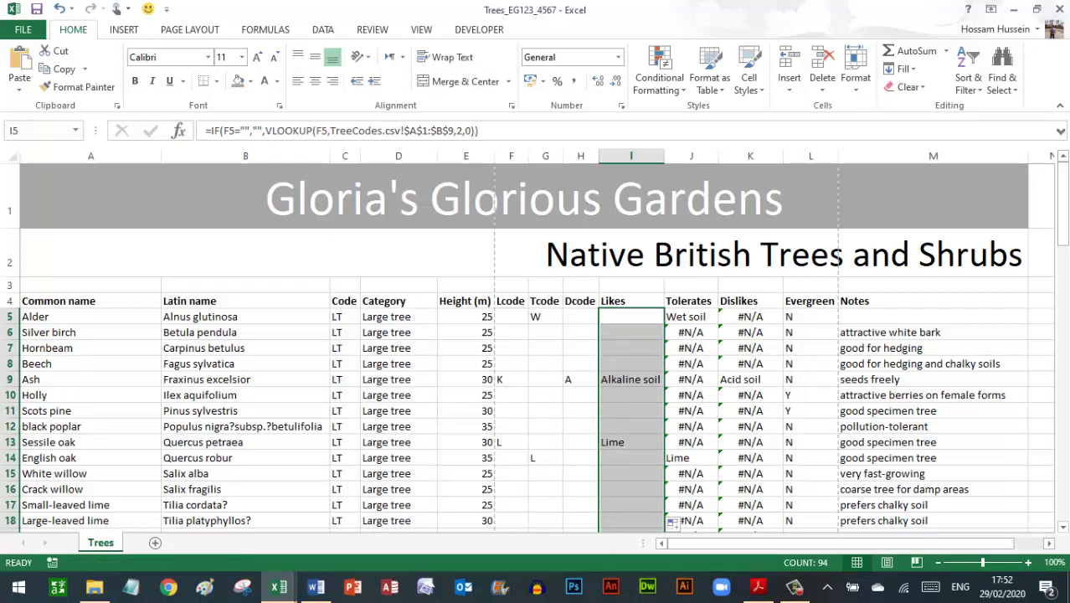
left_click(631, 317)
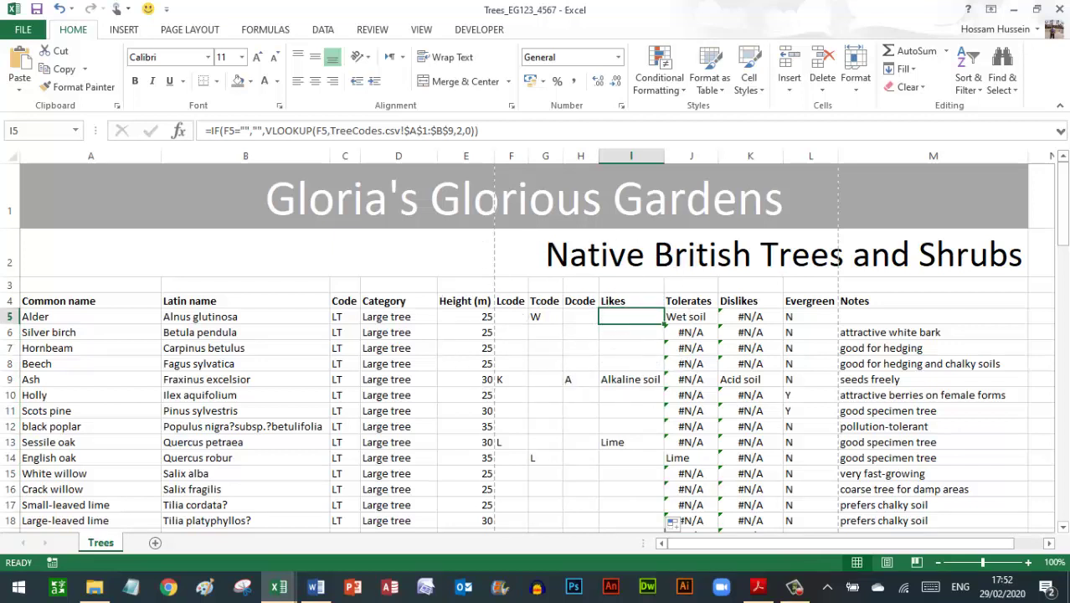
left_click(540, 379)
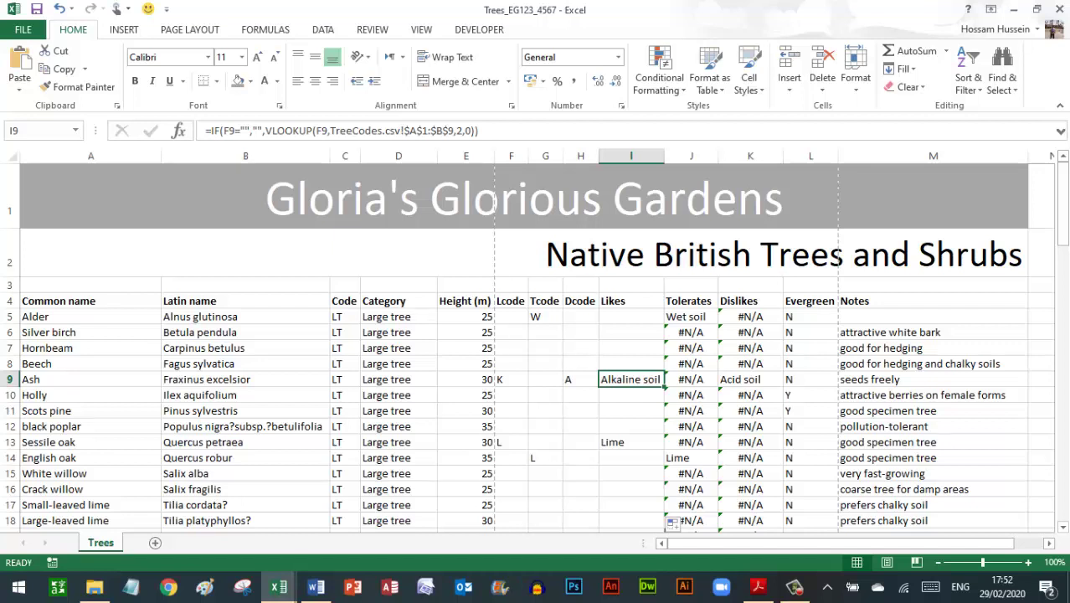
left_click(691, 316)
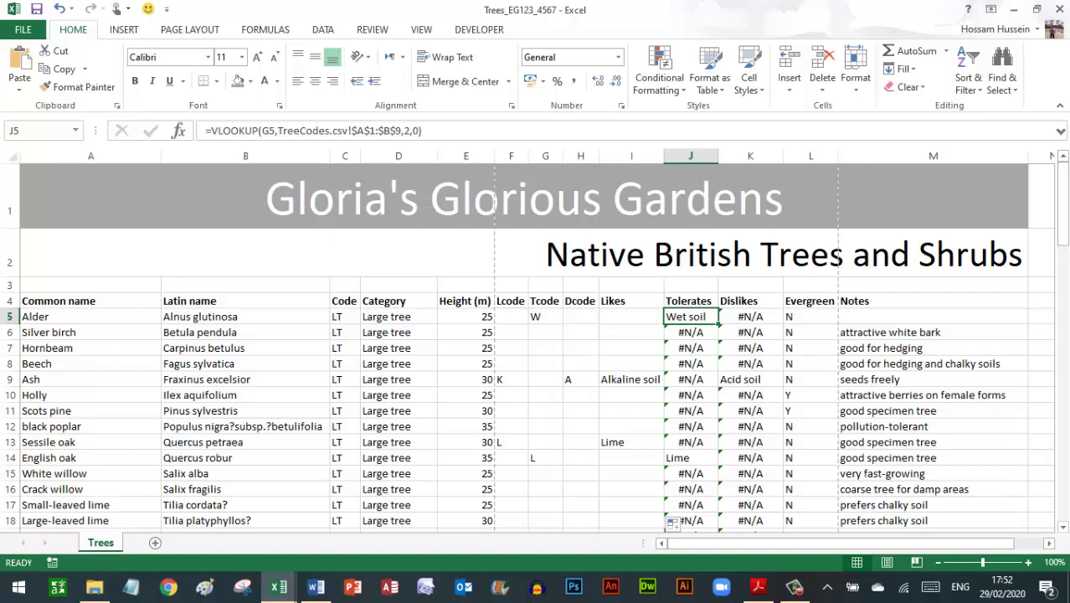
Clear the old Tolerates lookup formula out of J5.
left_click(687, 316)
left_click_drag(422, 131, 209, 130)
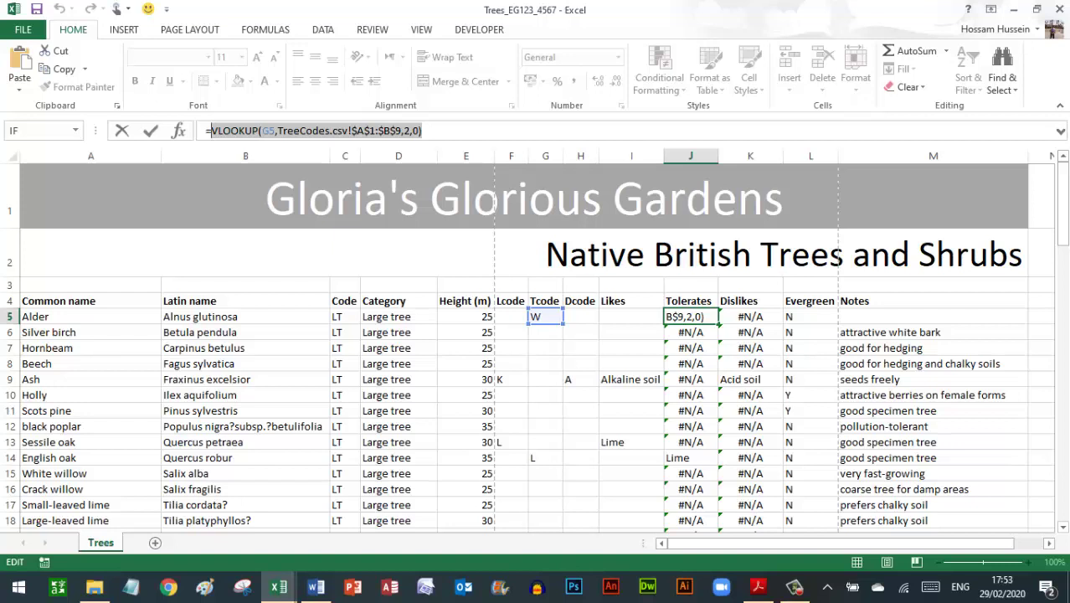
key("Escape")
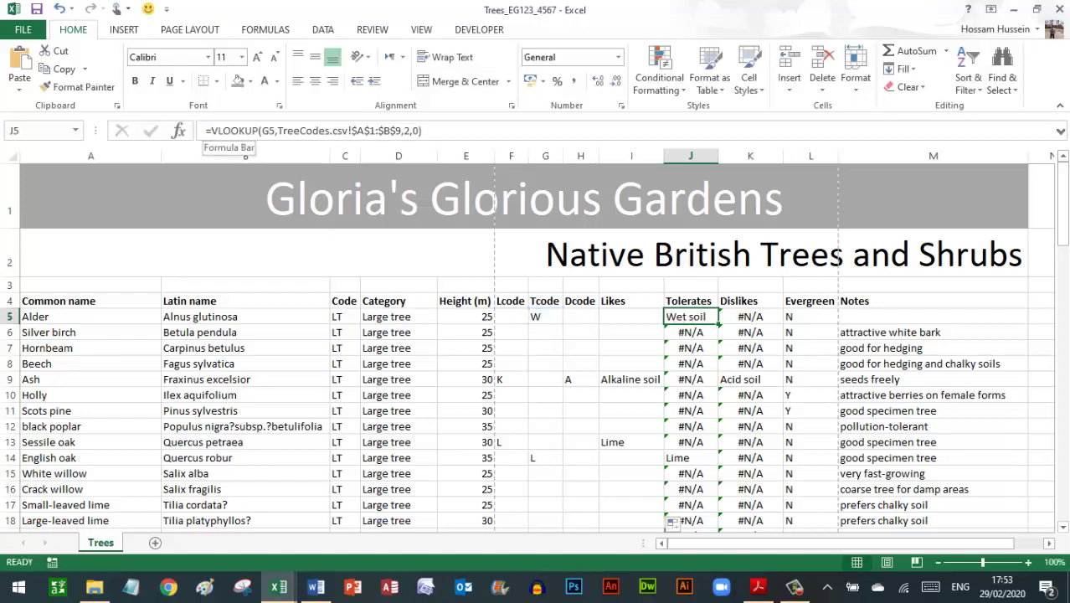
key("Delete")
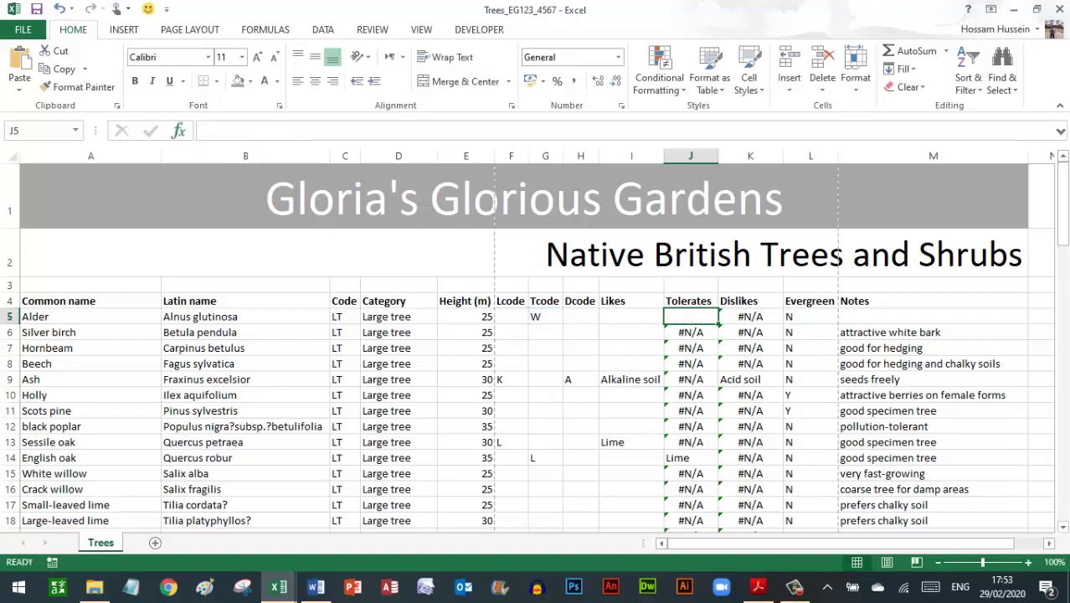
Enter =IF(G5="","",VLOOKUP(...)) in J5 and fill it down the Tolerates column.
left_click(178, 130)
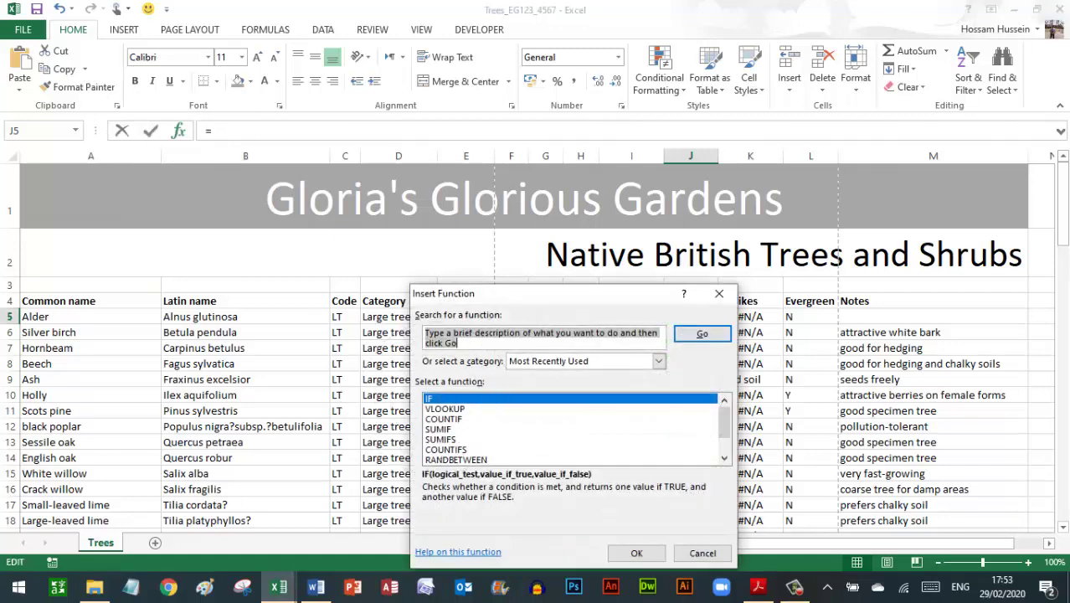
double_click(444, 398)
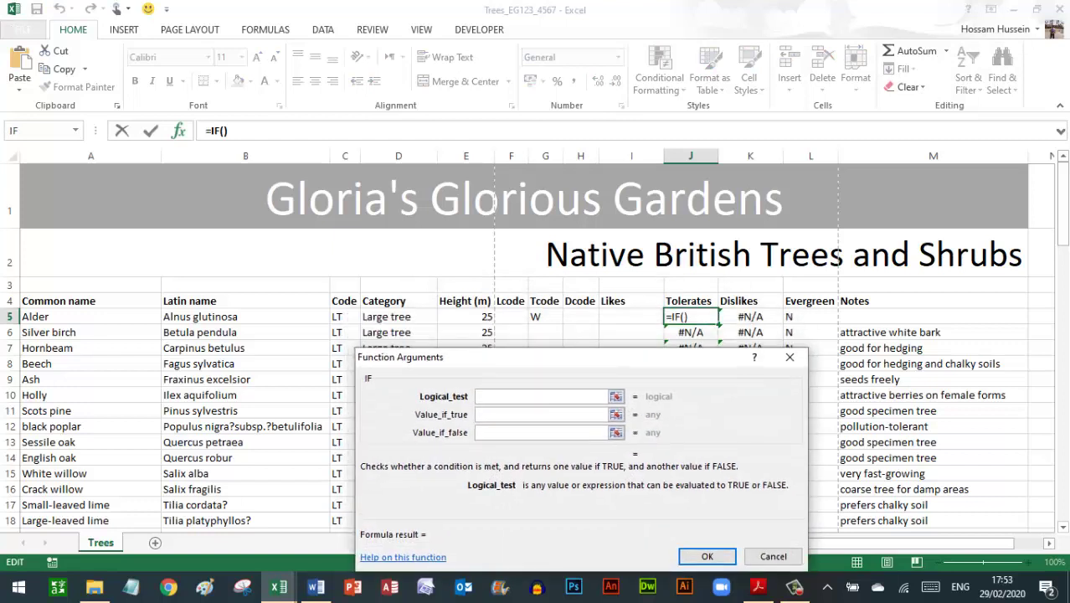
left_click(545, 316)
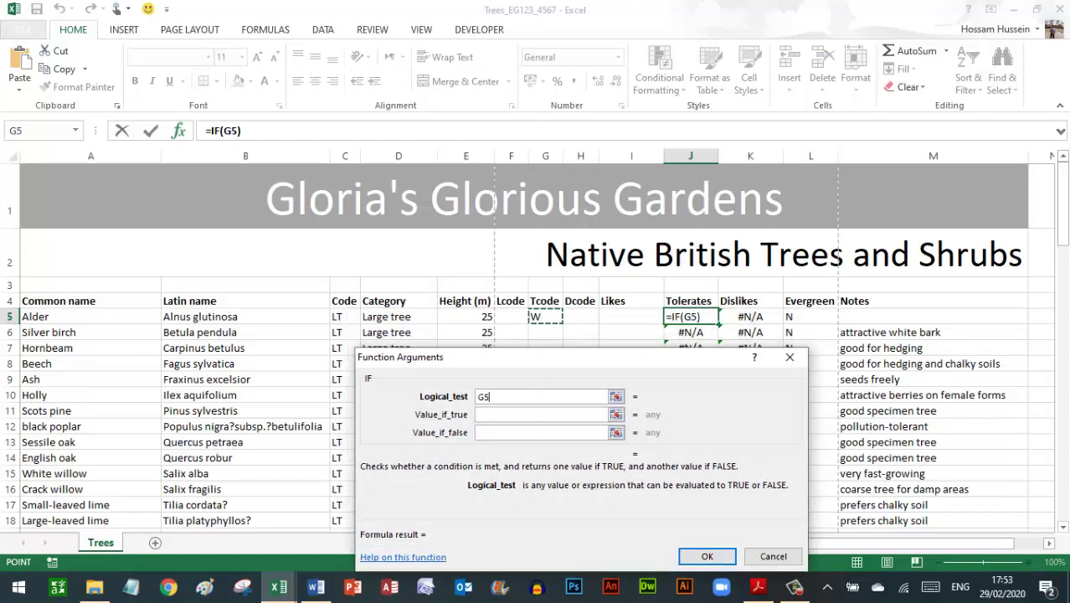
left_click(544, 316)
type("=")
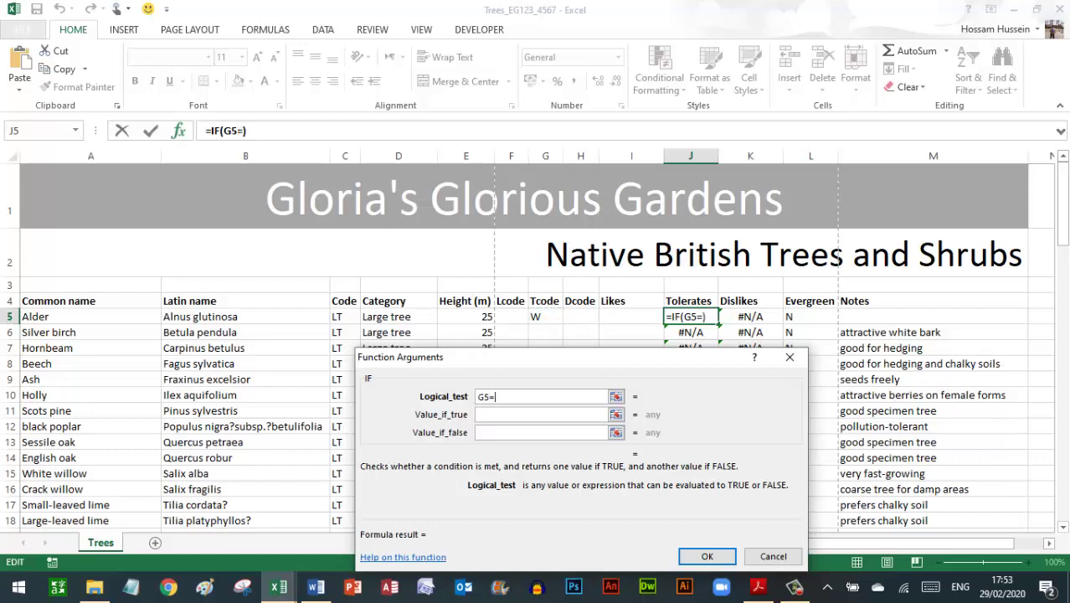
type("\"\"")
left_click(542, 413)
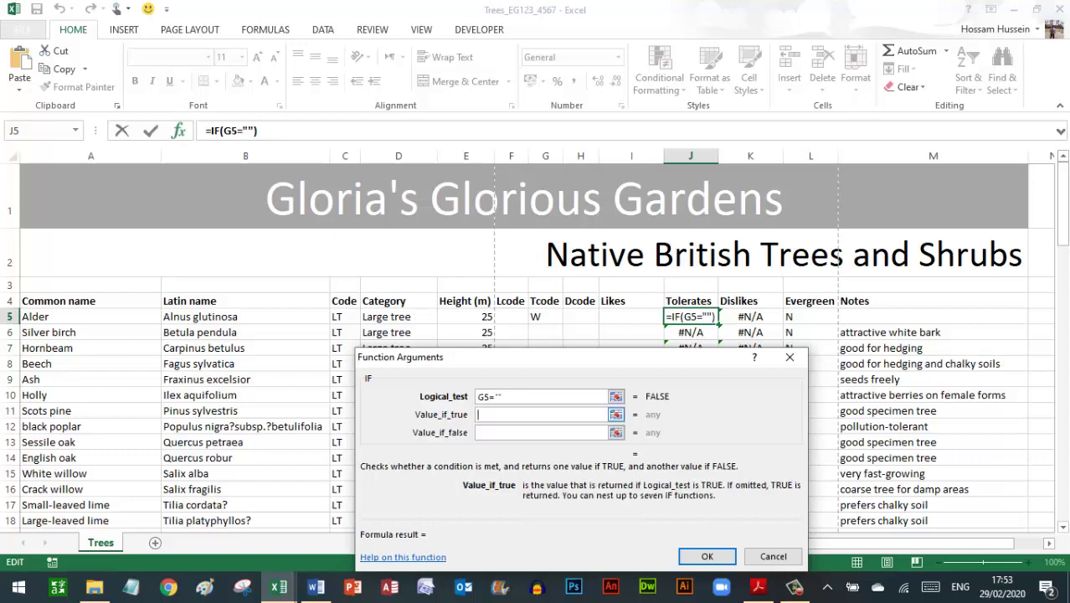
type("\"\"")
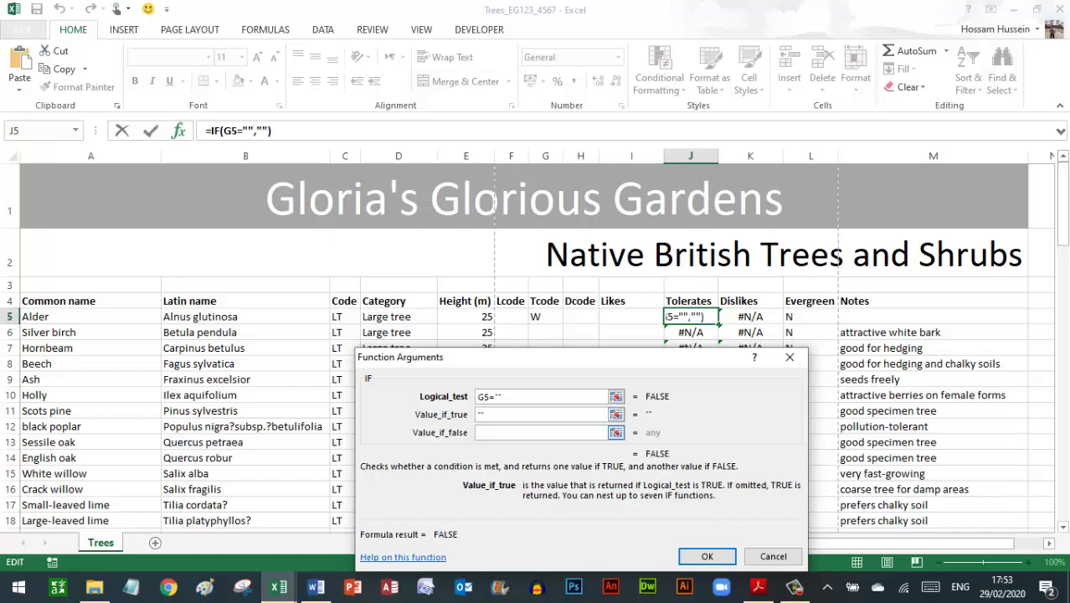
left_click(477, 432)
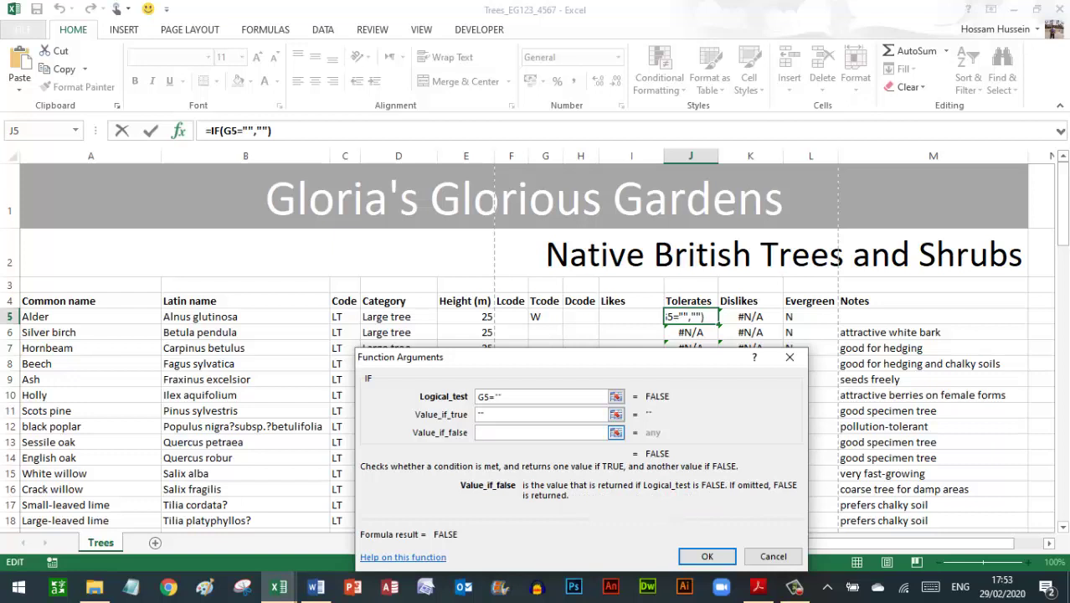
key("ctrl+v")
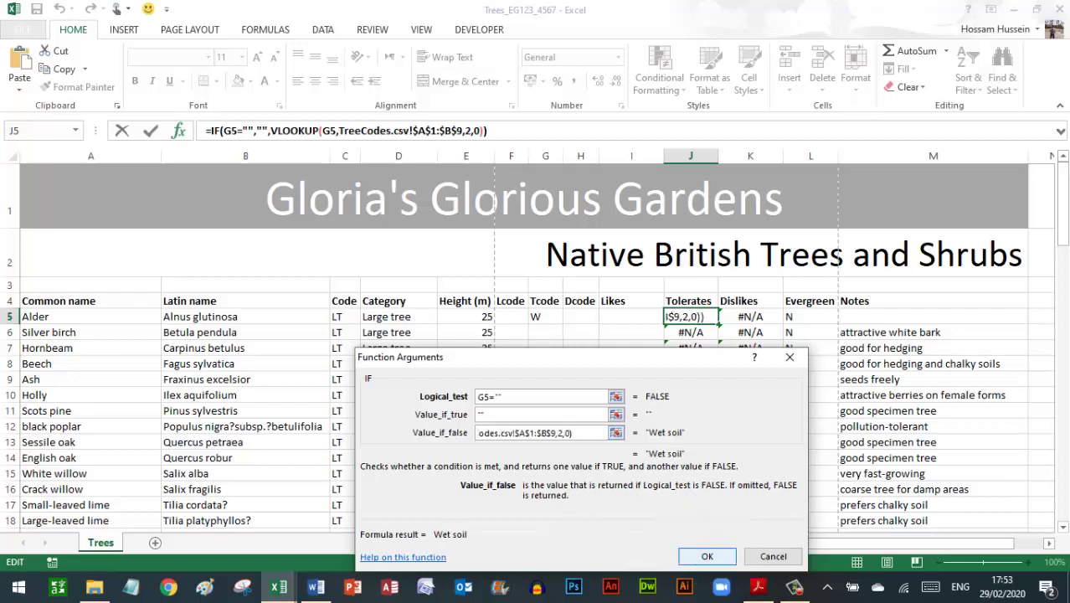
left_click(707, 556)
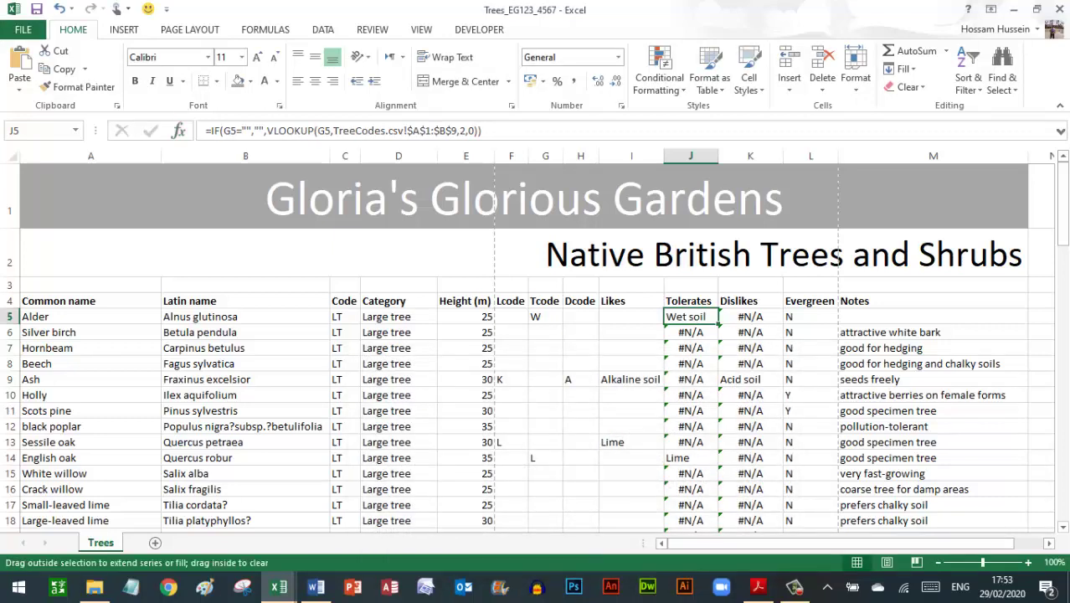
double_click(718, 324)
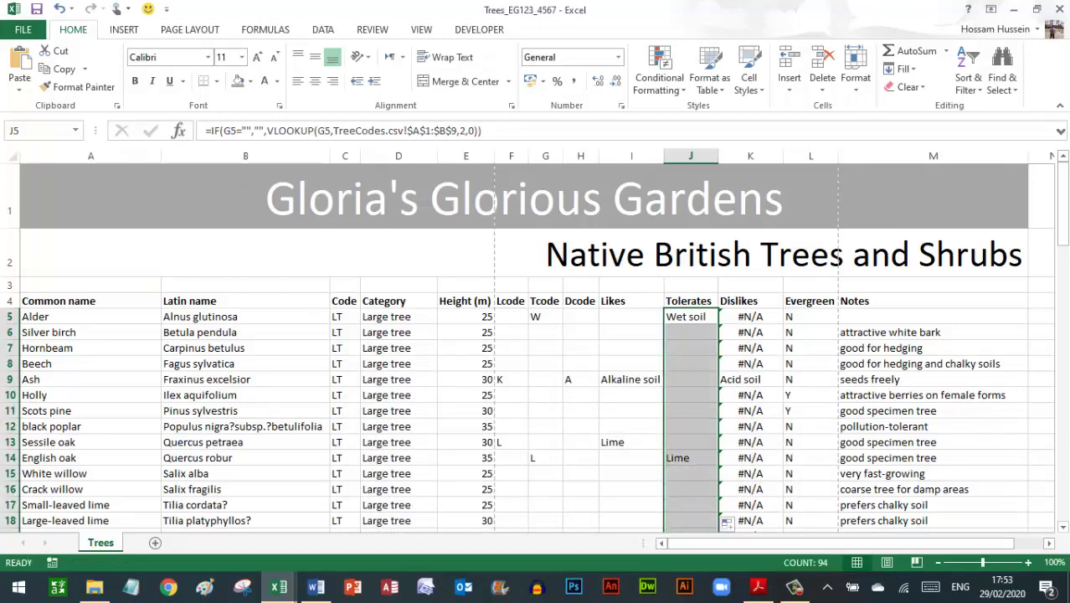
left_click(750, 316)
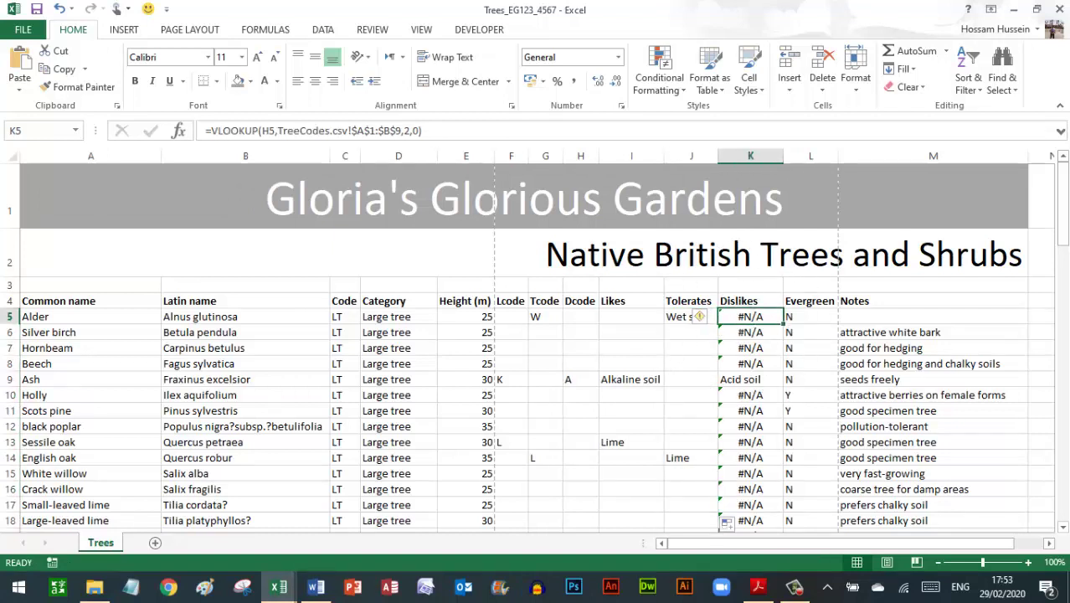
Clear K5 and start an IF function there with the condition I5="".
left_click_drag(421, 131, 211, 130)
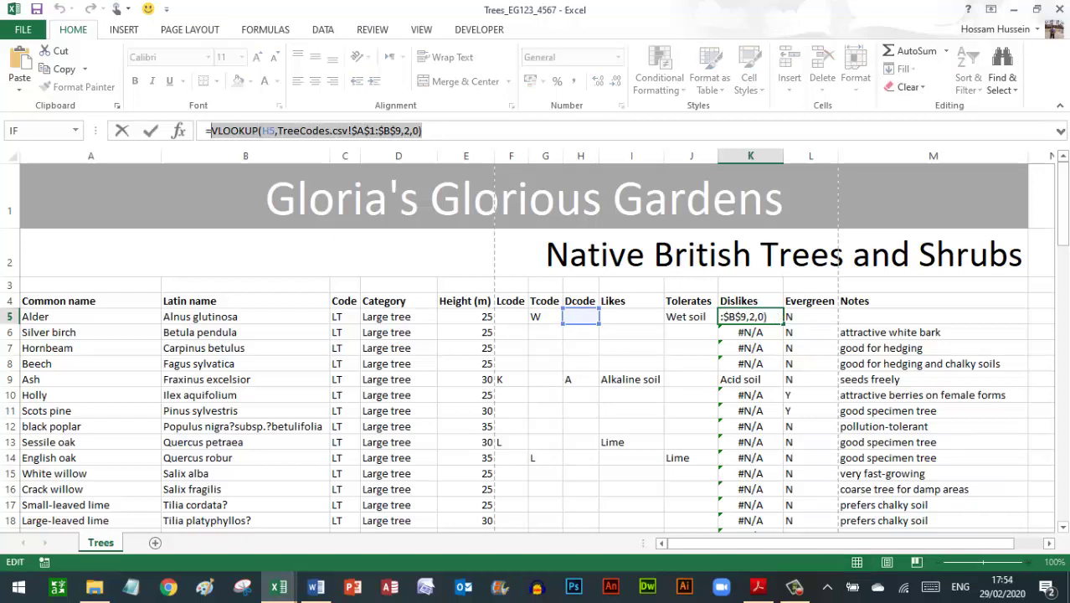
key("Escape")
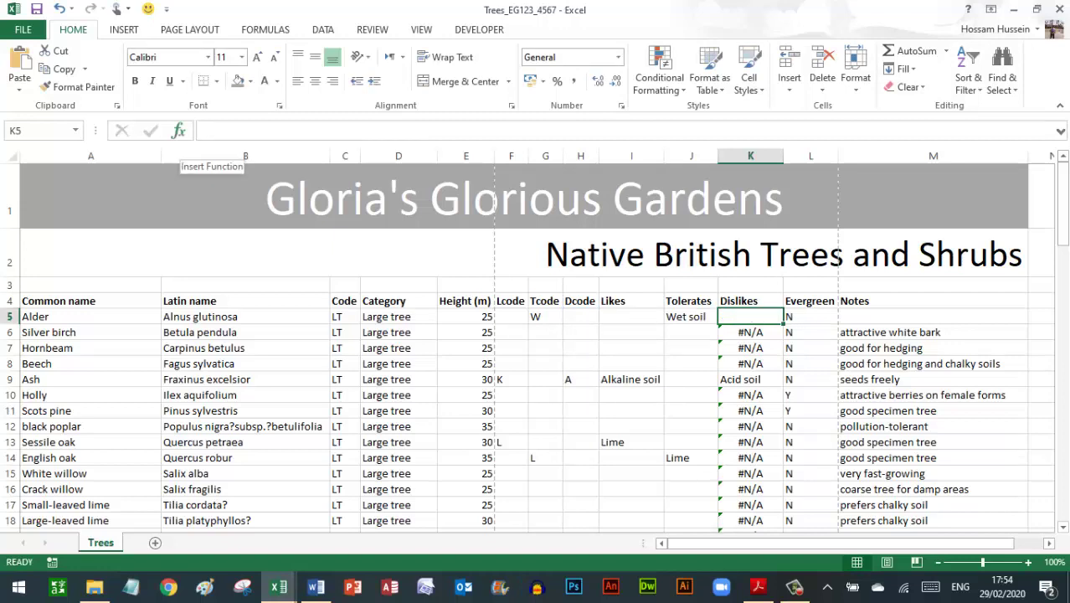
left_click(178, 131)
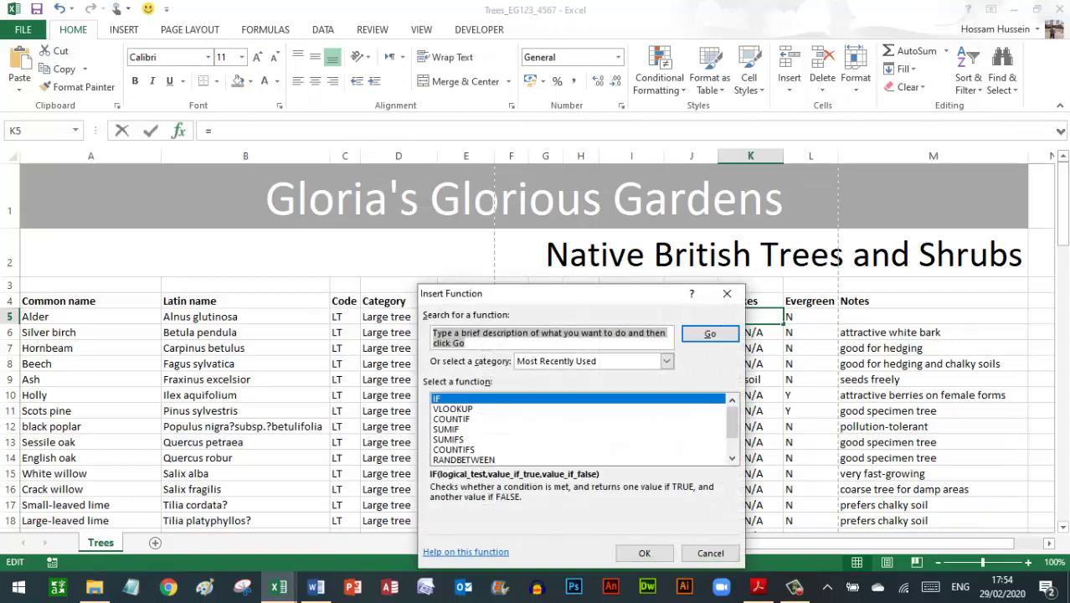
left_click(436, 399)
key("Return")
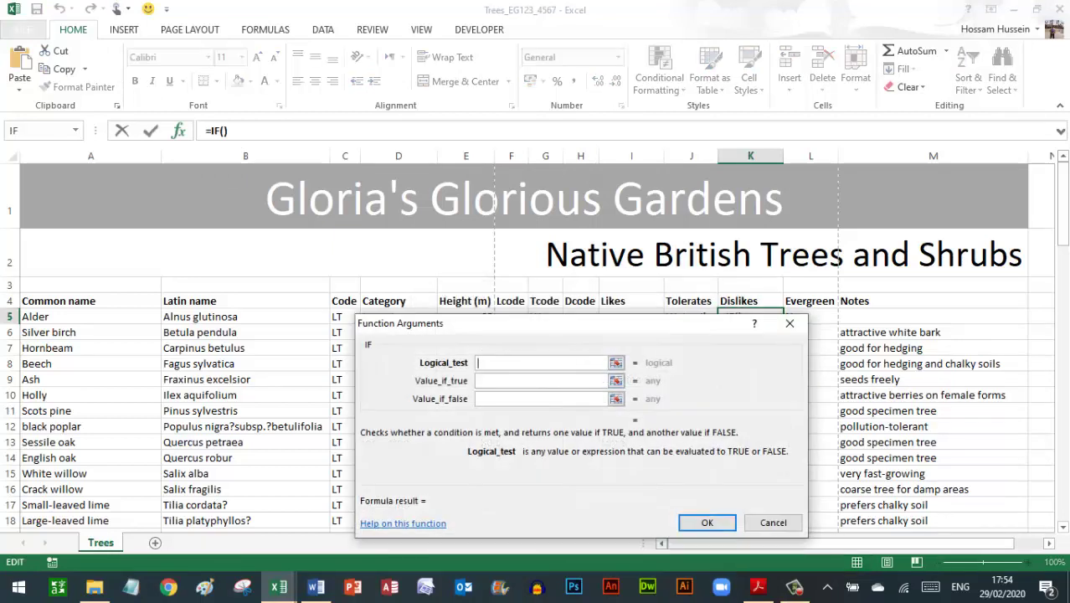
left_click_drag(531, 329, 521, 374)
left_click(629, 316)
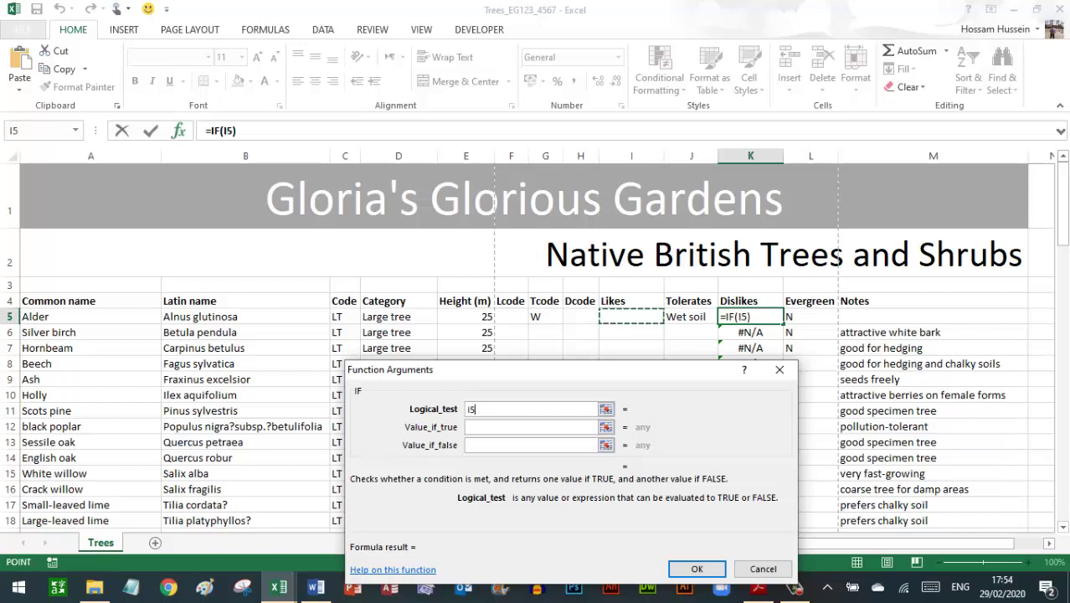
type("=")
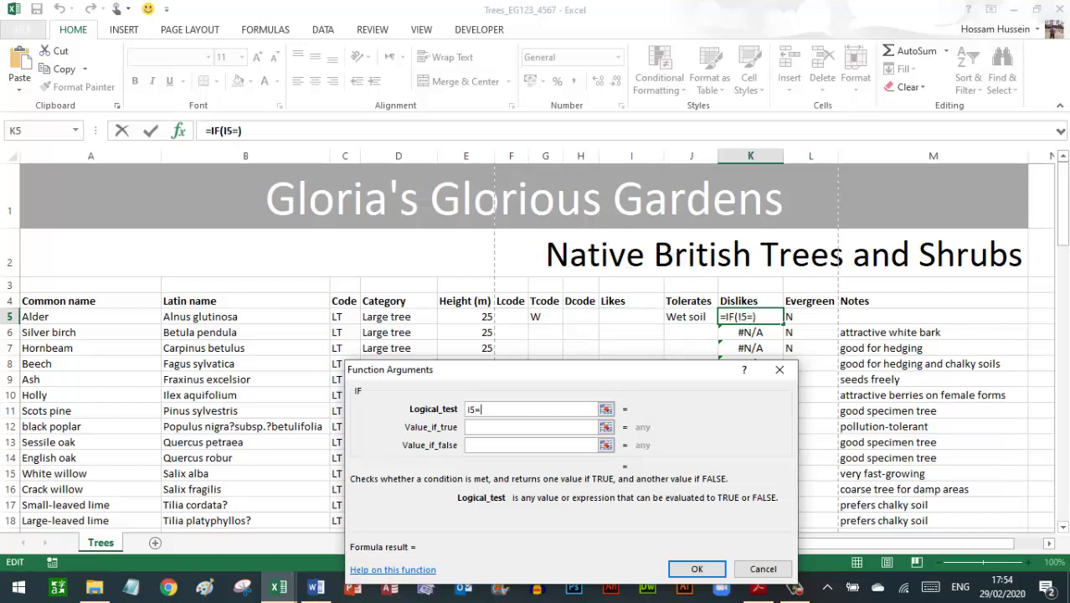
type("\"\"")
Give the IF "" when true and the pasted H5 VLOOKUP when false, then fill down column K.
left_click(467, 426)
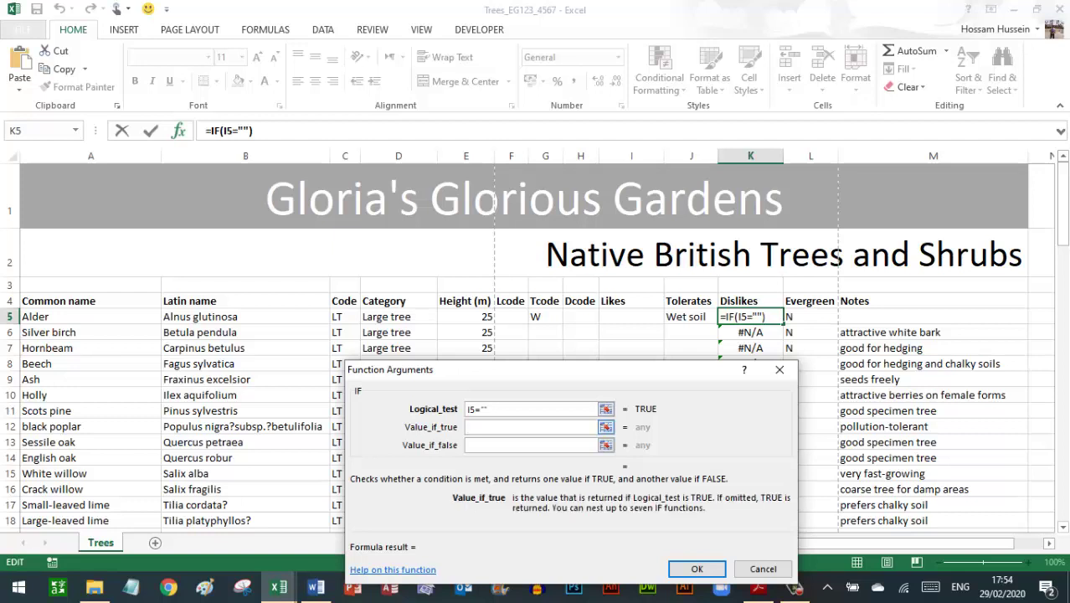
type("\"")
type("\"")
left_click(467, 444)
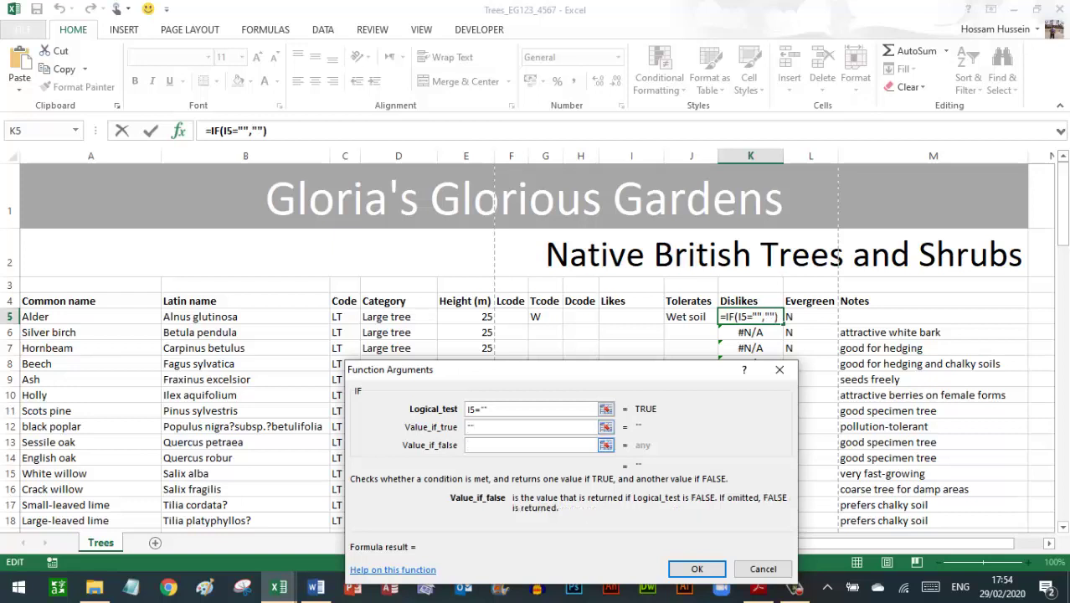
key("ctrl+v")
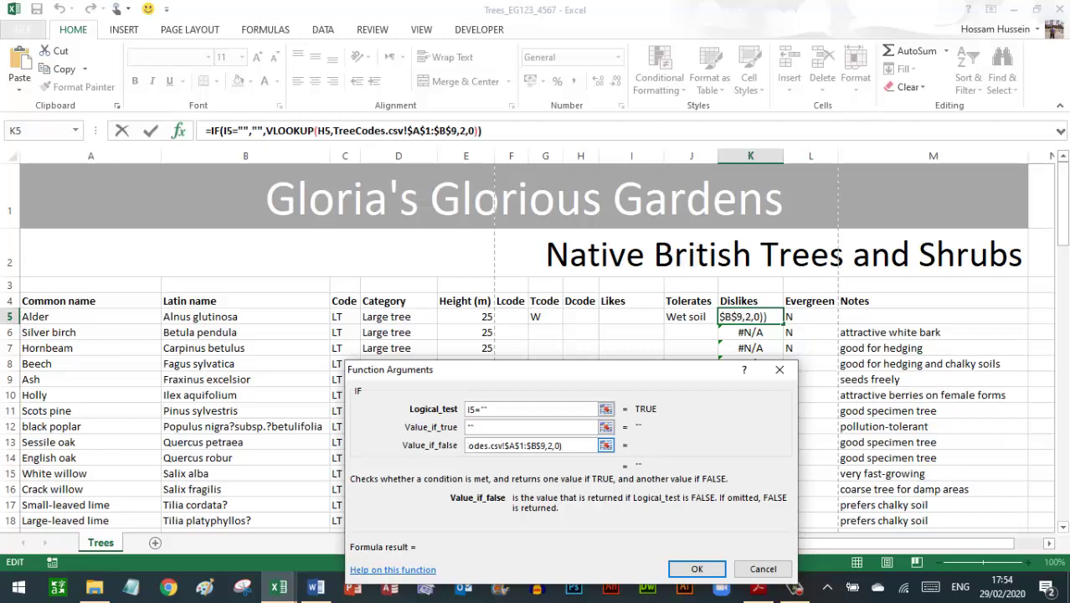
left_click(697, 568)
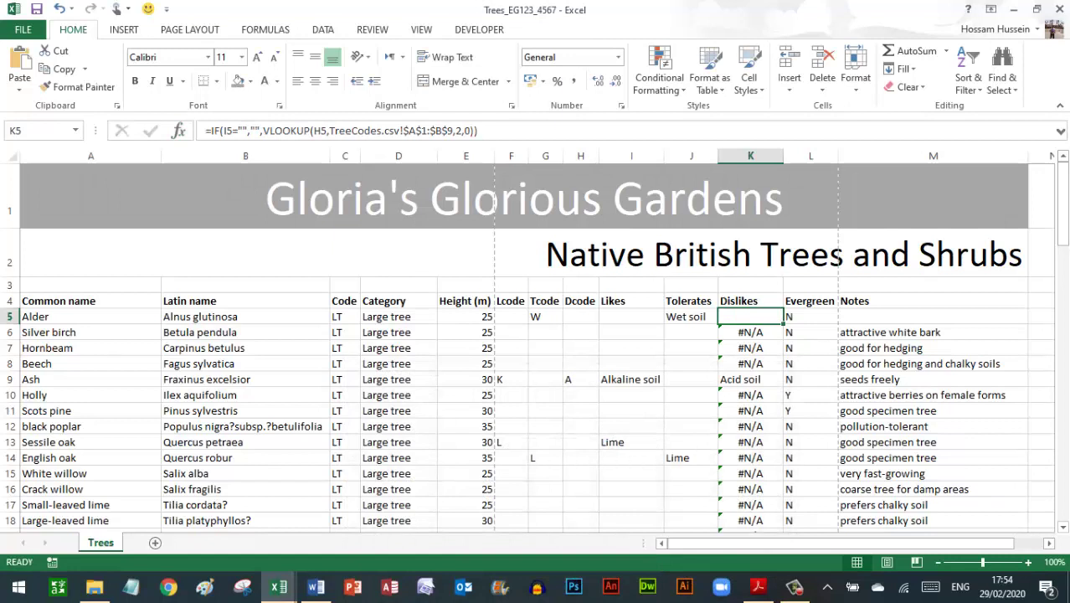
double_click(784, 324)
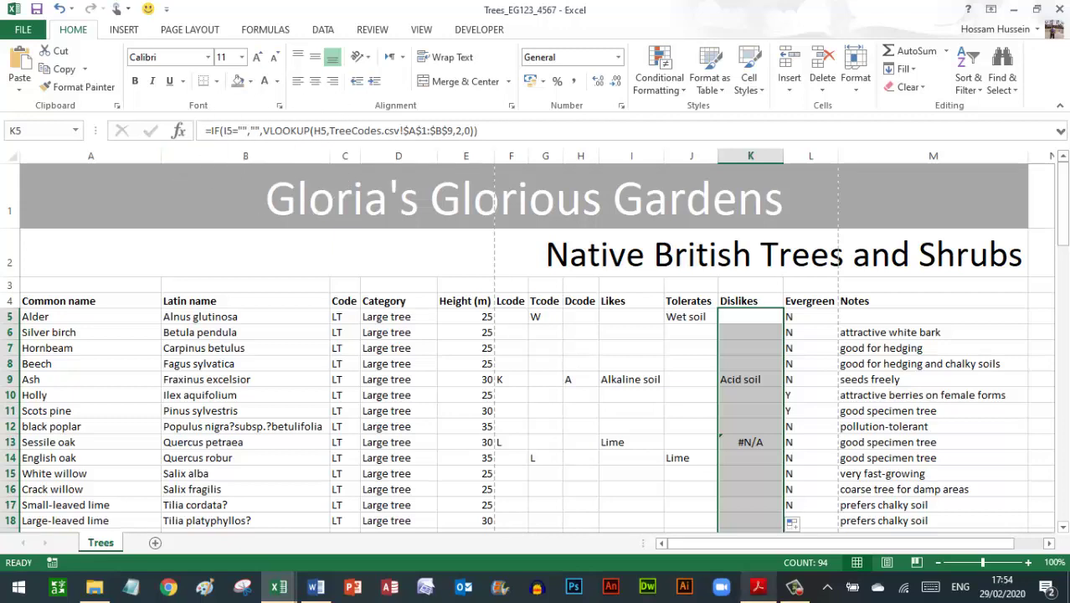
left_click(757, 586)
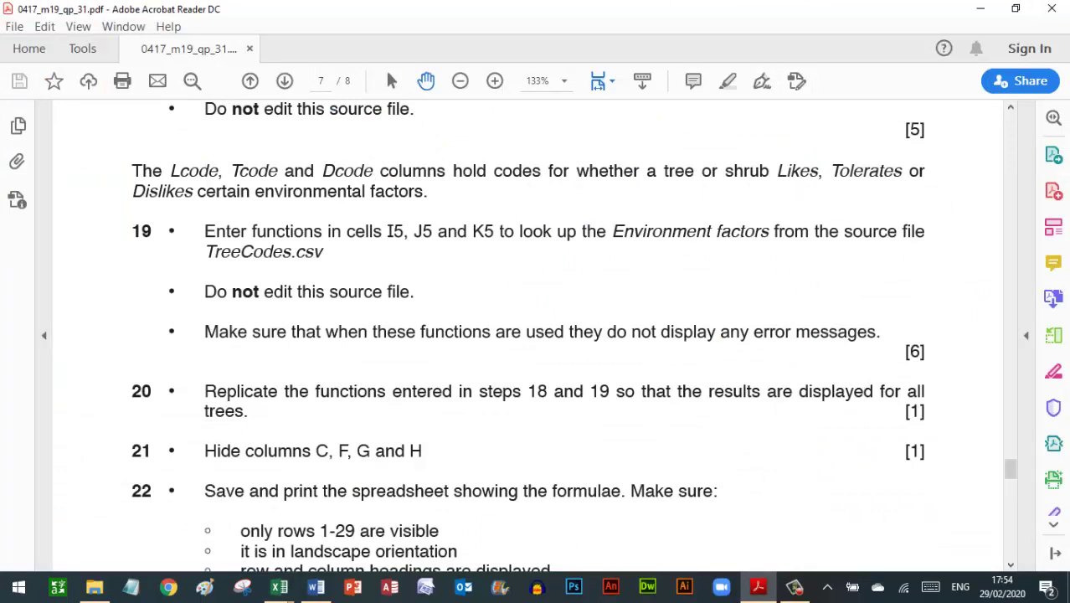
Scroll the exam paper down to steps 20–22 and the PRINTOUT 1 note, then return to Excel.
left_click(602, 405)
scroll(528, 335, "down", 1)
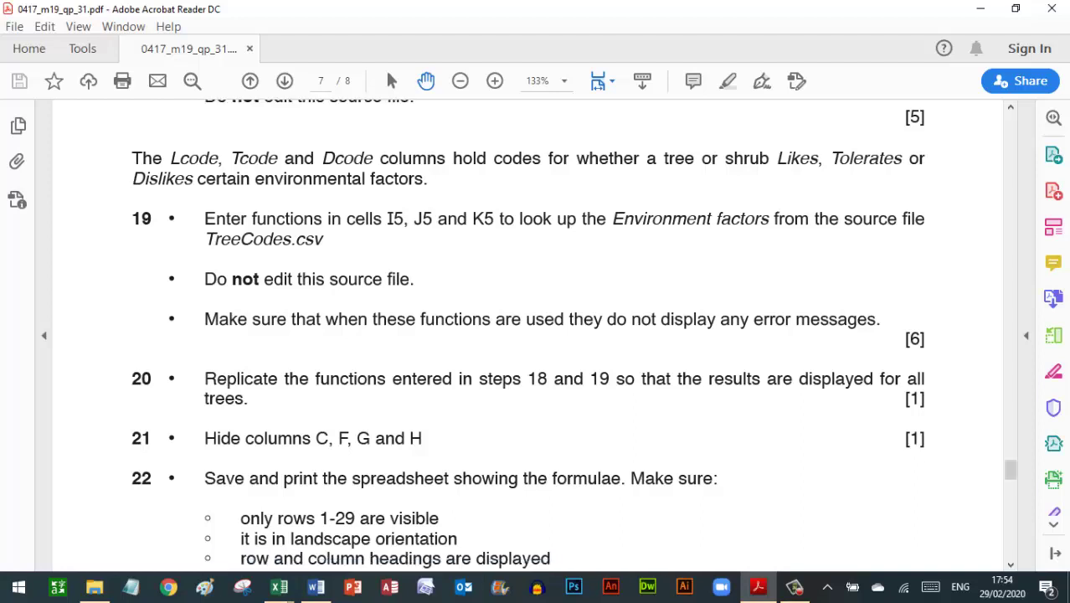
scroll(527, 335, "down", 3)
scroll(528, 335, "down", 1)
scroll(527, 335, "down", 1)
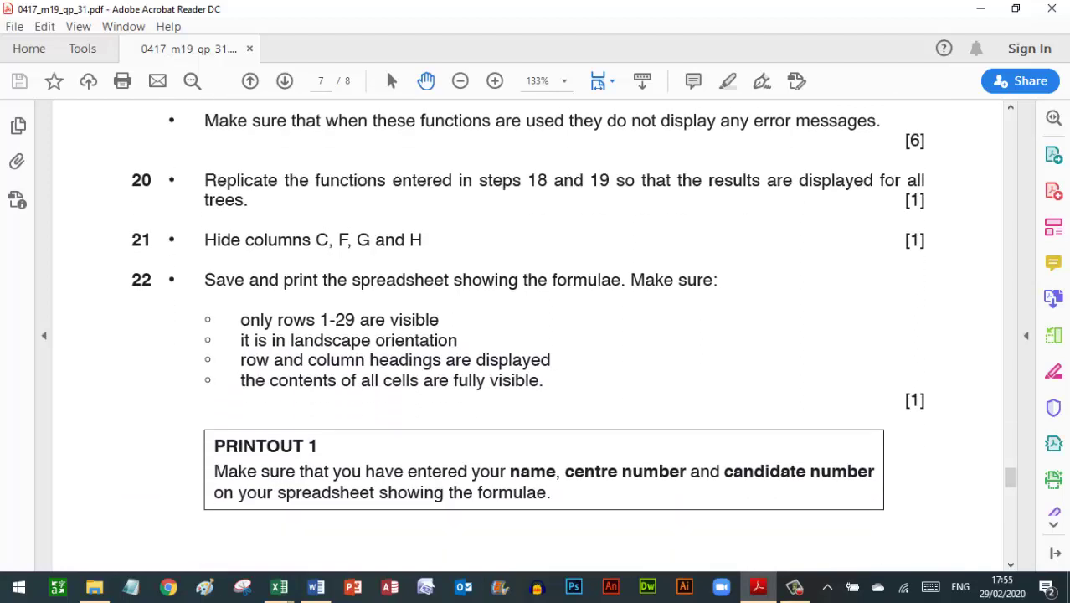
scroll(527, 335, "down", 1)
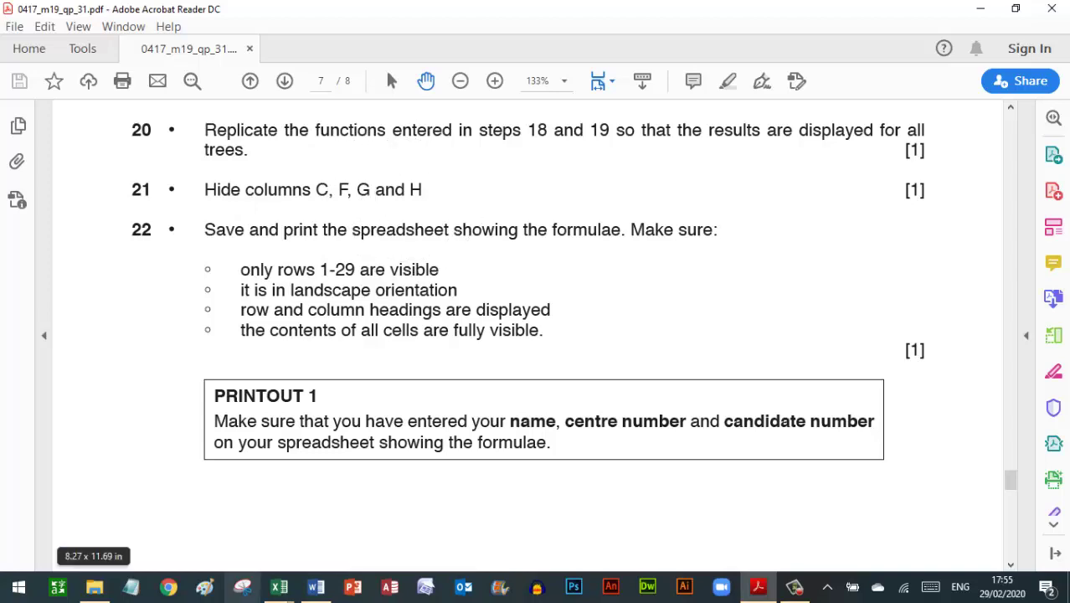
mouse_move(278, 586)
left_click(107, 512)
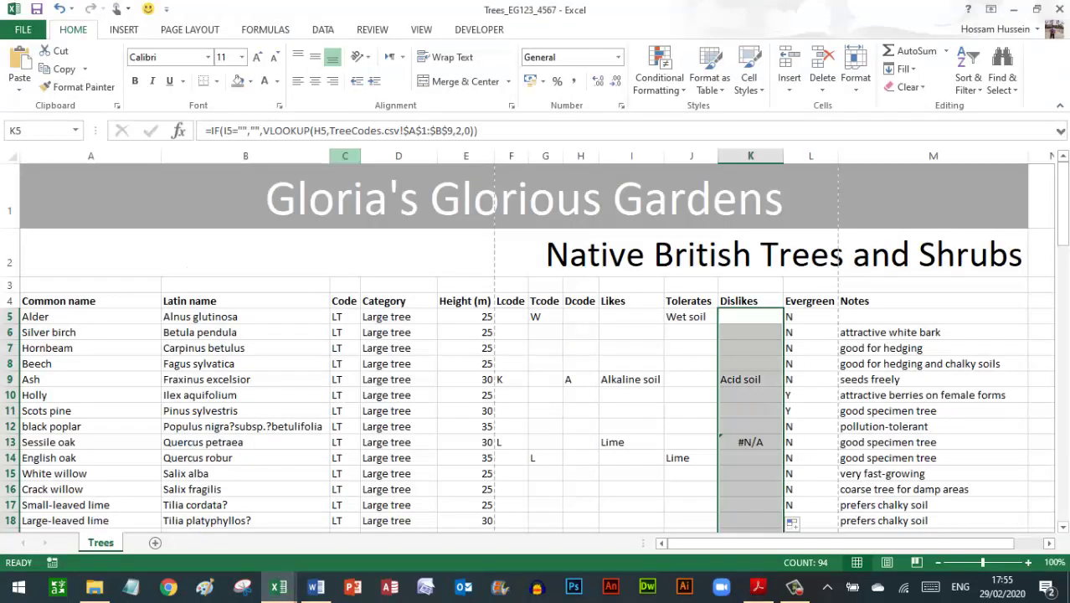
Hide columns C, F, G and H on the Trees sheet.
left_click(344, 155)
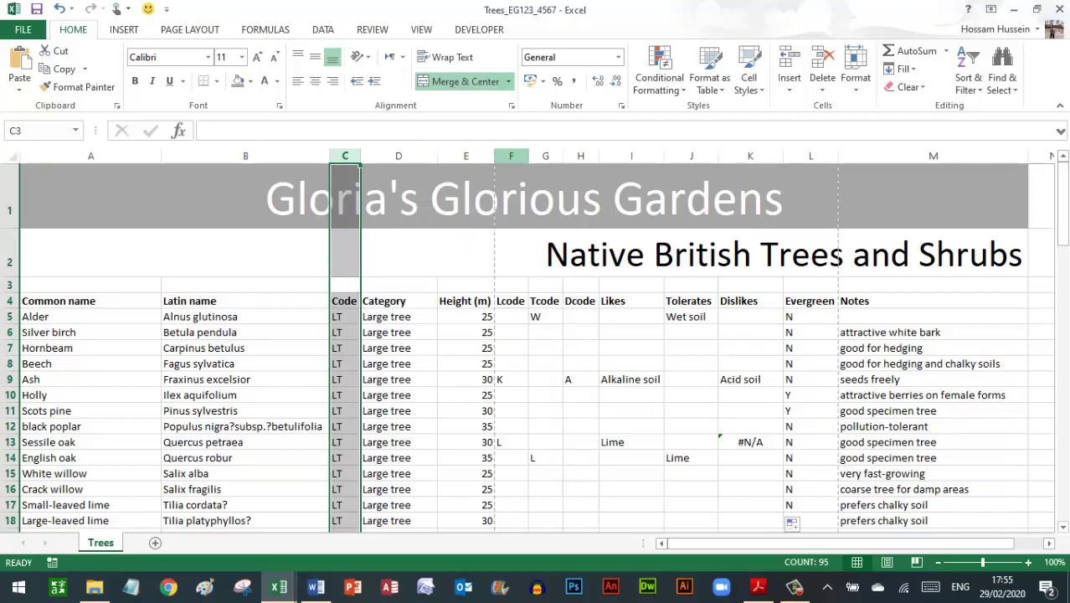
left_click_drag(510, 156, 580, 155, "ctrl")
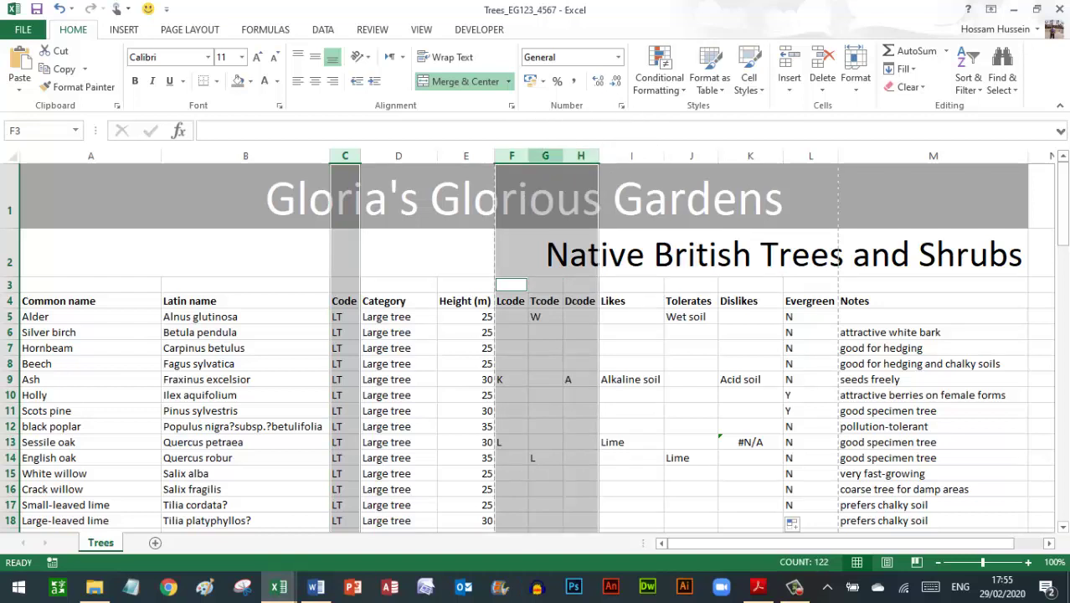
right_click(545, 156)
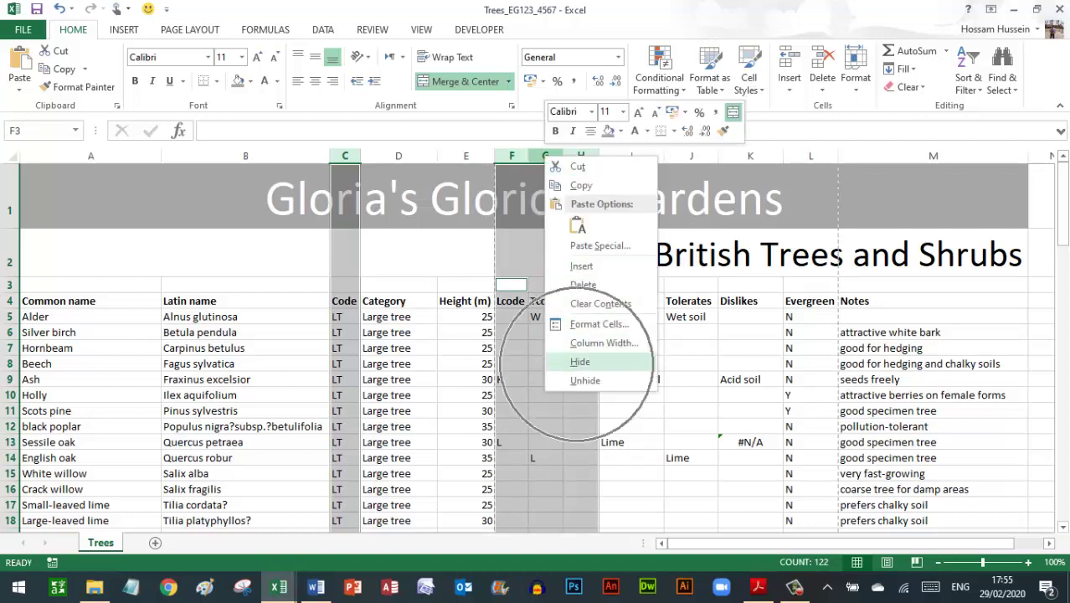
left_click(580, 362)
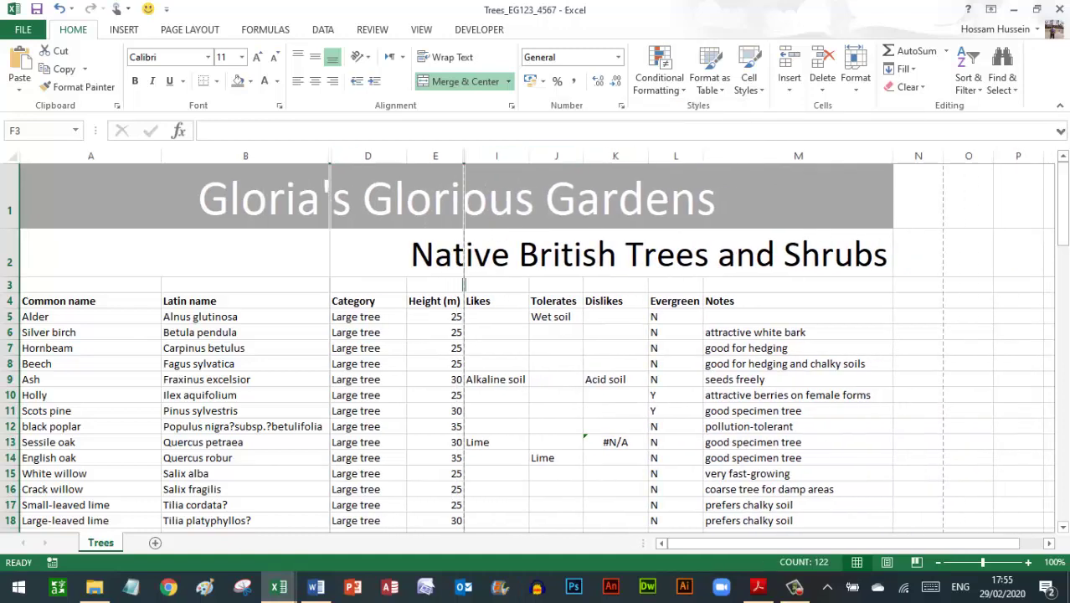
left_click(245, 300)
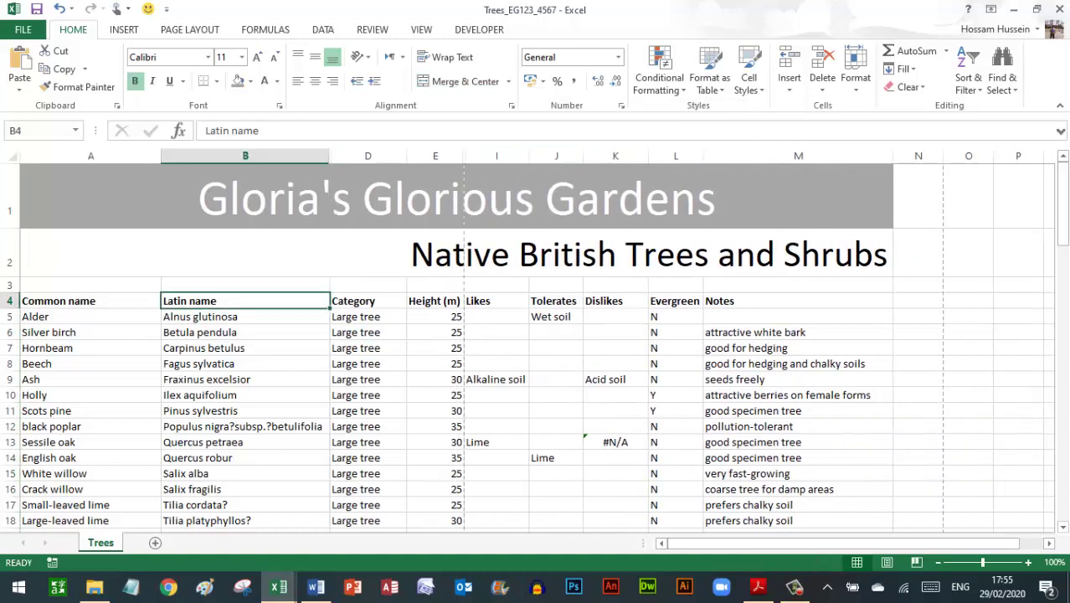
left_click(758, 586)
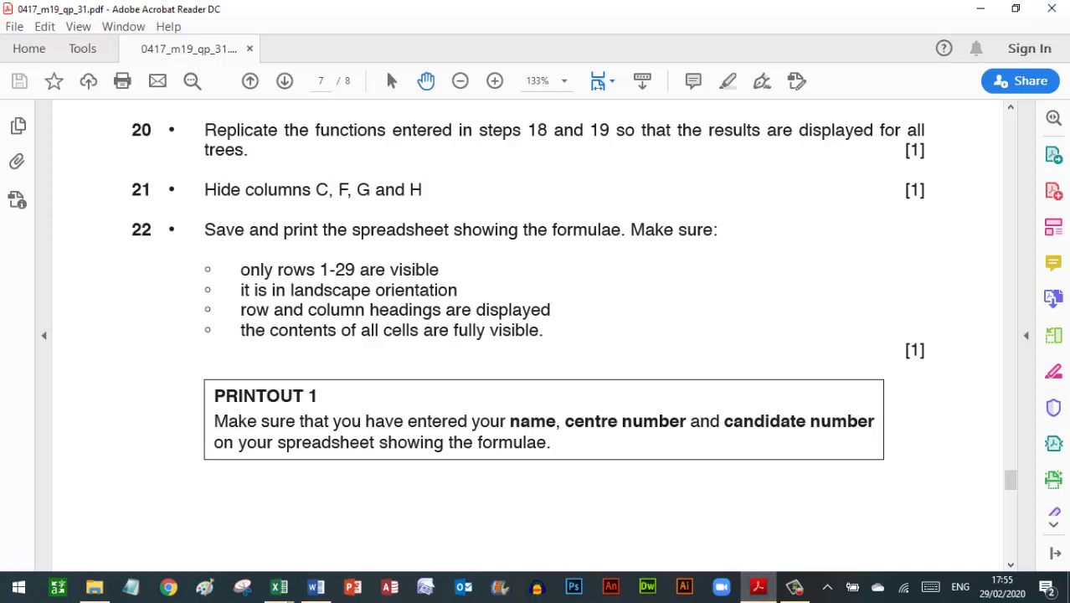
Read printing steps 21–22, then bring back the Trees_EG123_4567 workbook with the Formulas tab showing.
left_click(588, 241)
left_click(587, 241)
mouse_move(278, 586)
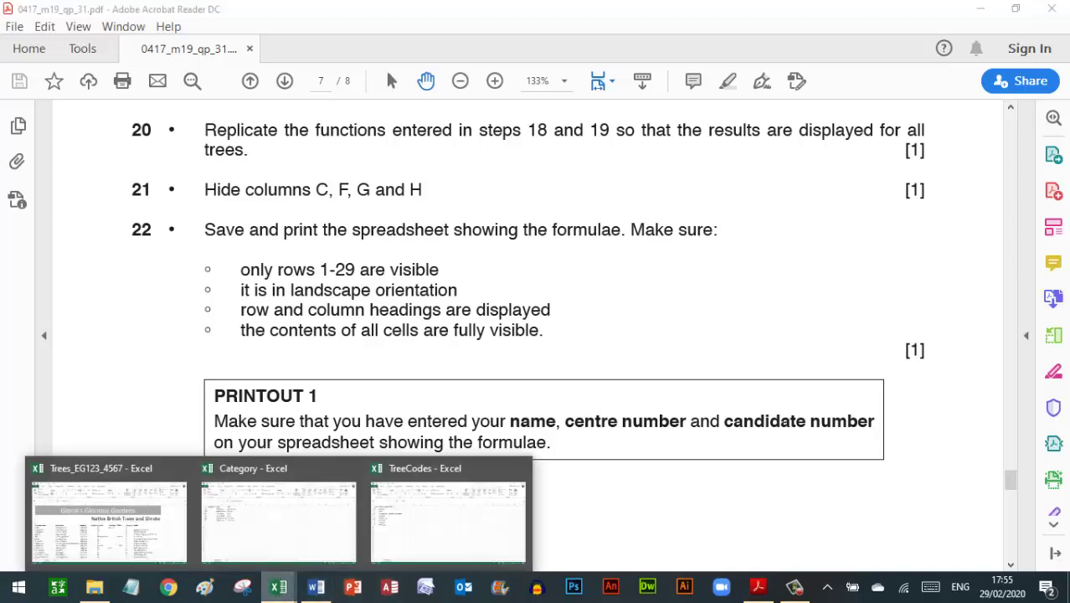
left_click(105, 513)
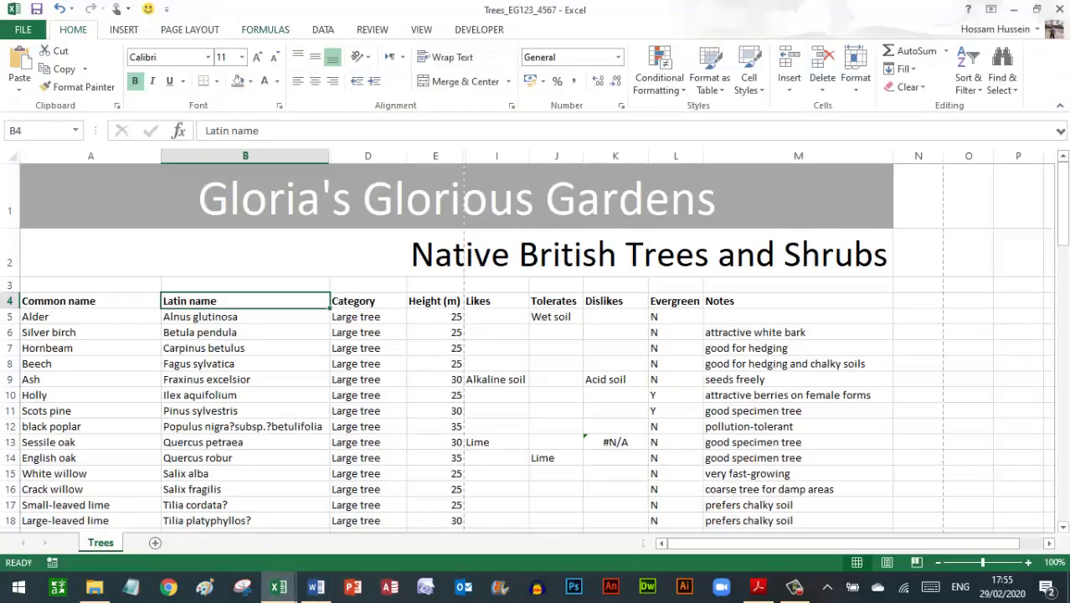
left_click(265, 29)
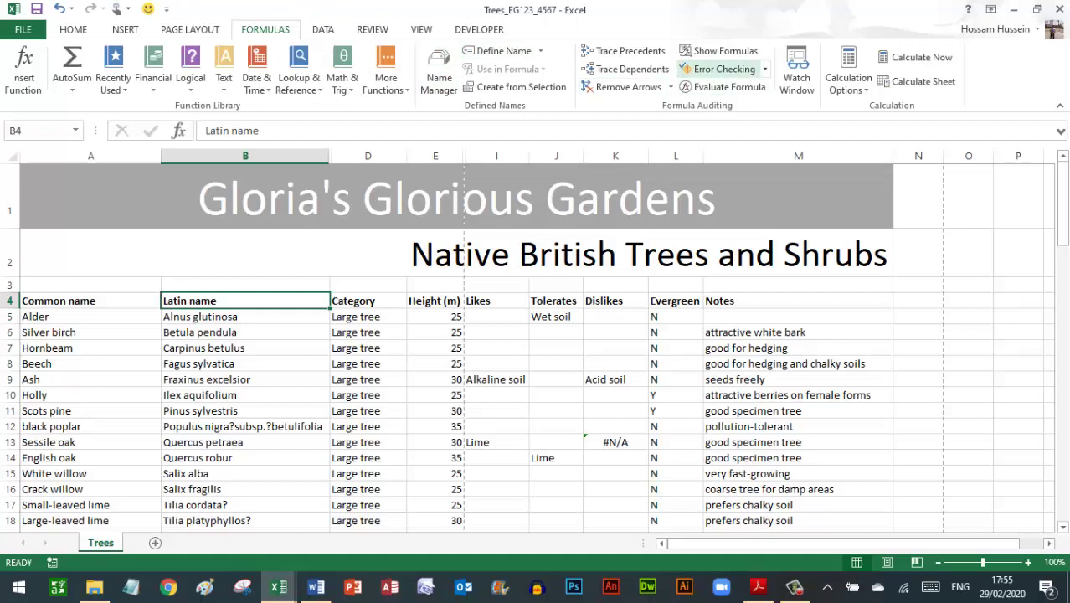
Show formulas on the Trees sheet and autofit all columns, unhiding C, F, G and H.
left_click(720, 51)
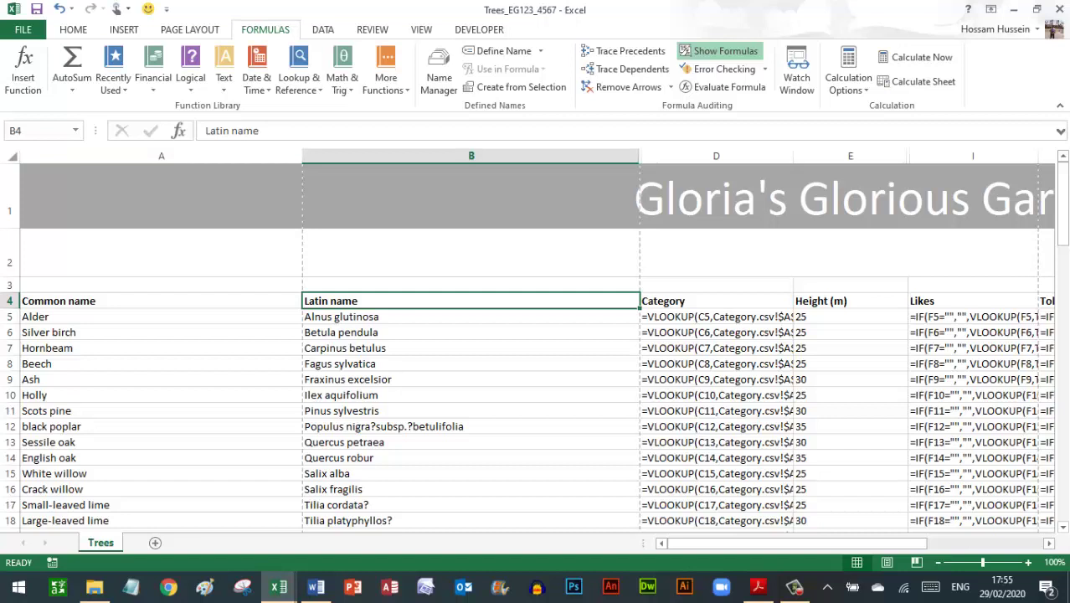
left_click(12, 156)
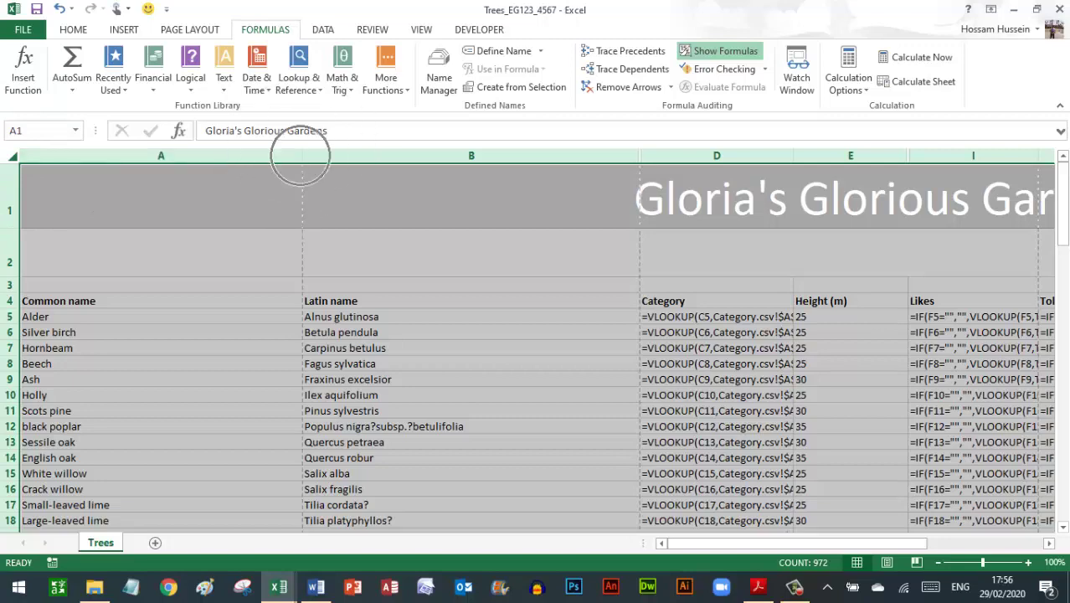
double_click(303, 156)
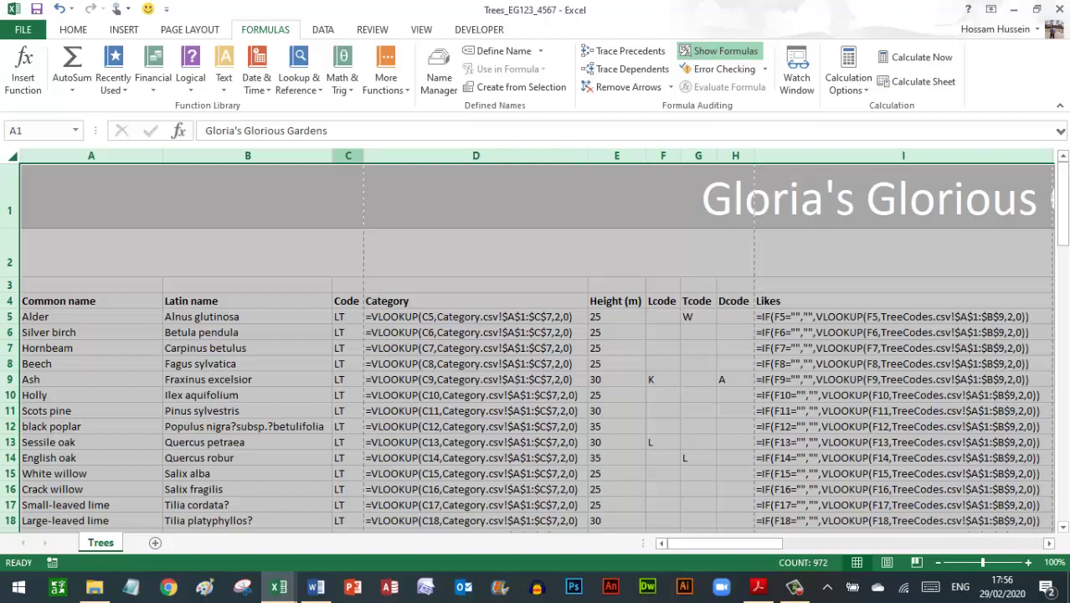
Hide columns C, F, G and H in the formula view, then switch to the exam paper.
left_click(348, 156)
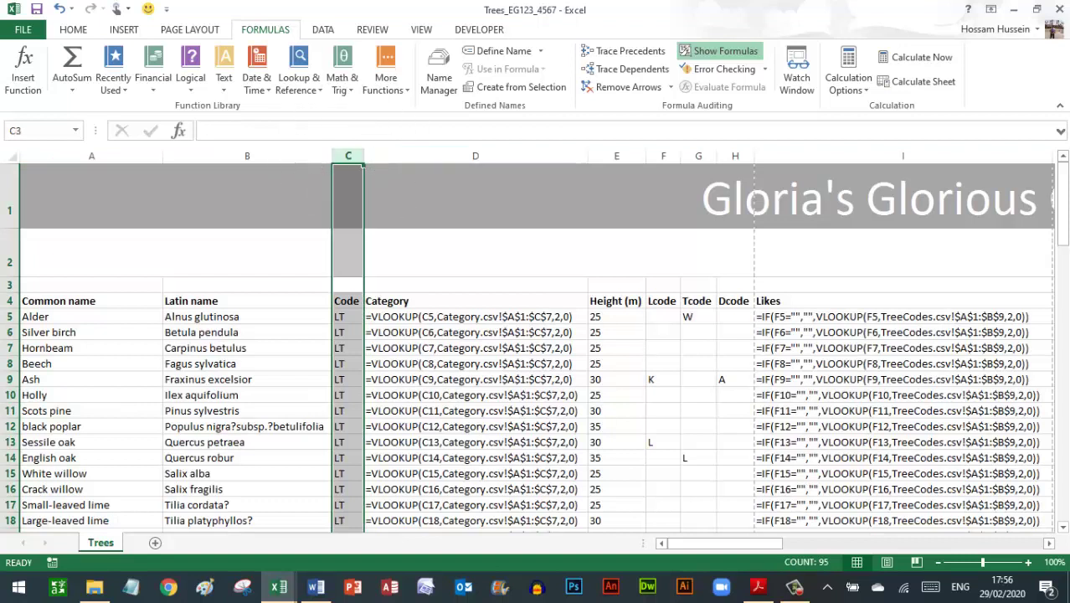
left_click(616, 156, "ctrl")
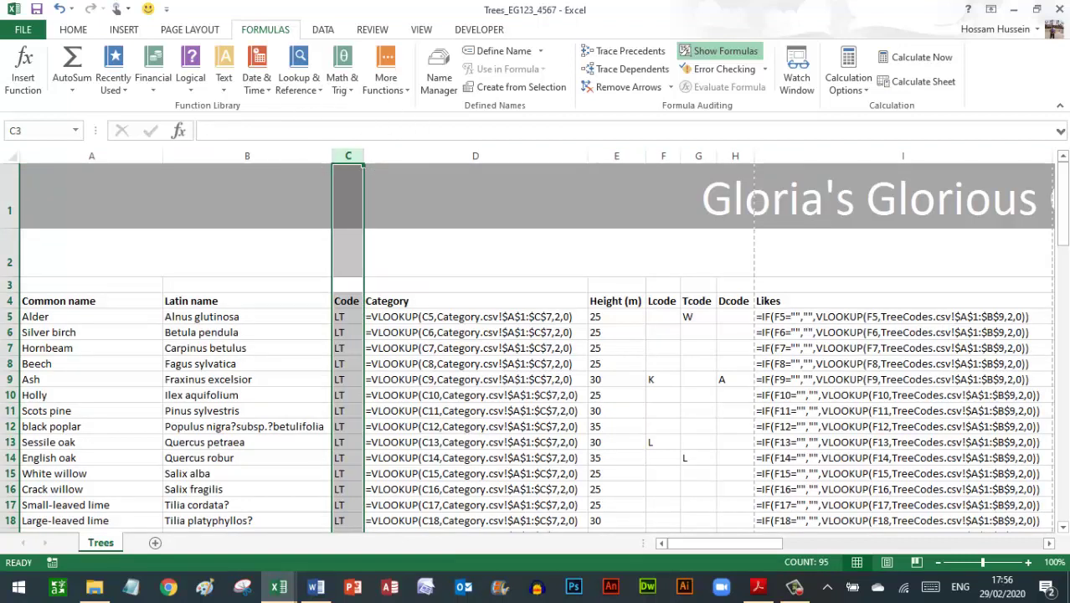
left_click_drag(663, 156, 735, 156)
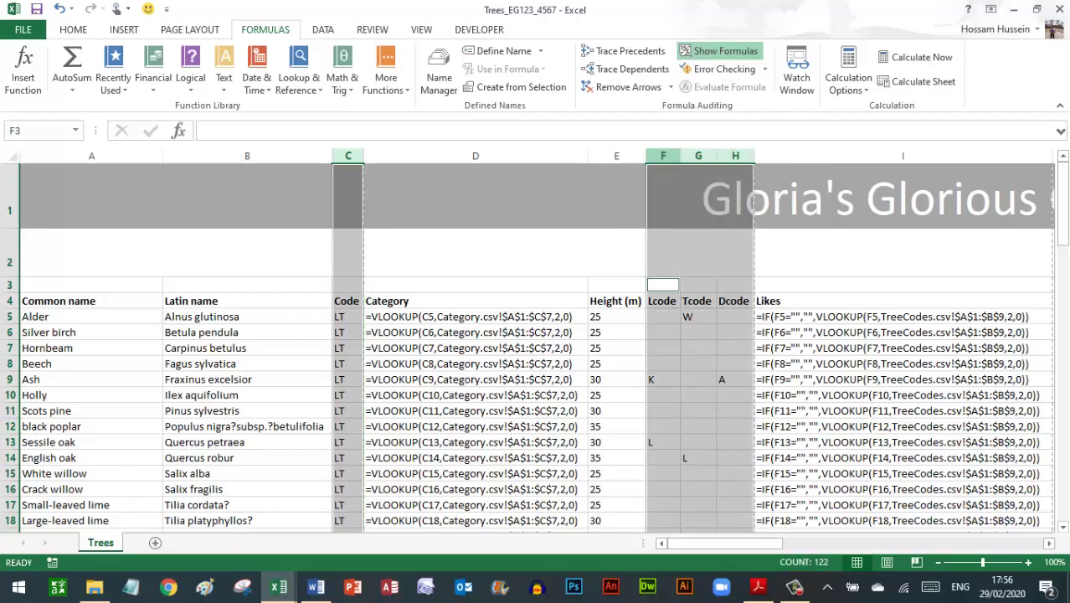
right_click(671, 157)
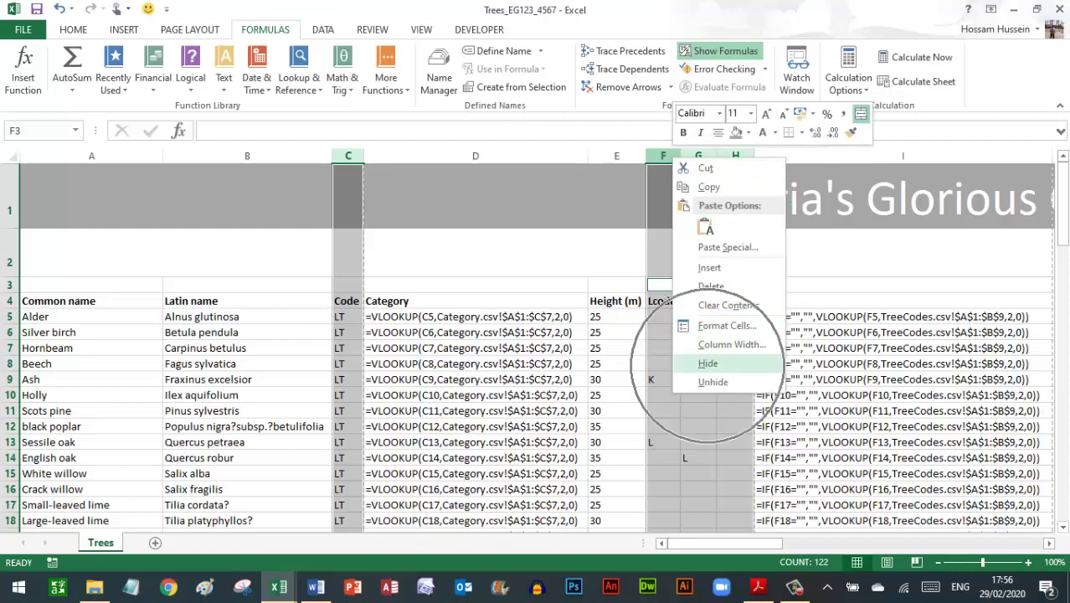
left_click(707, 362)
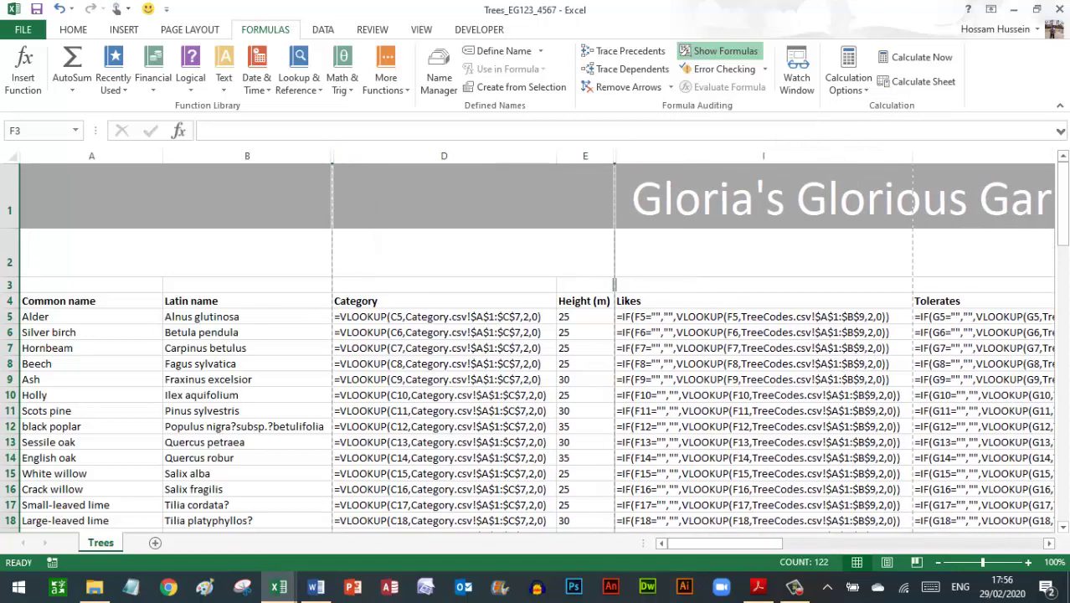
left_click(613, 267)
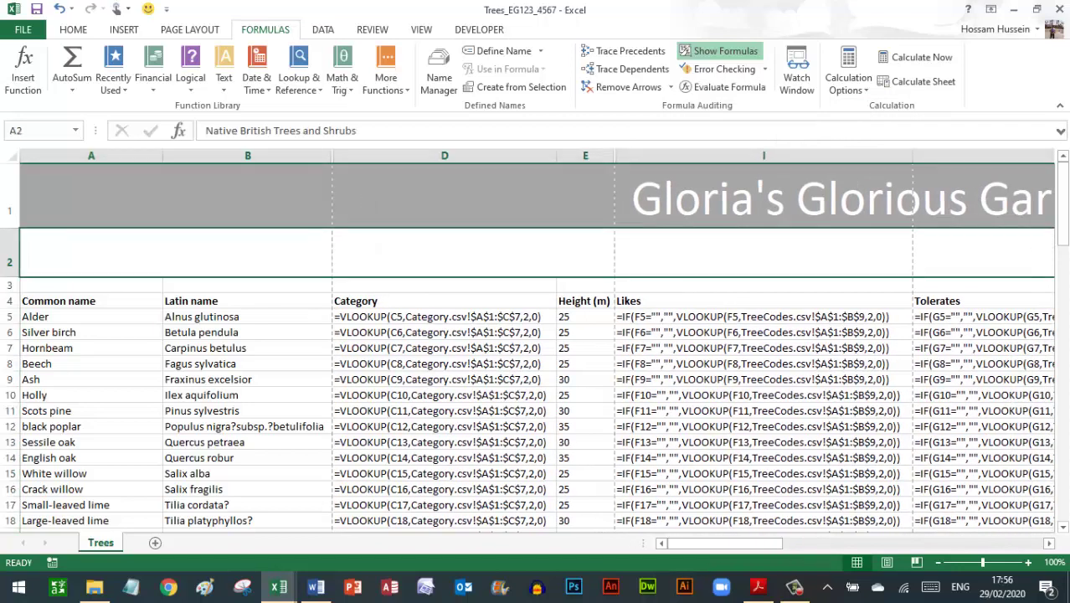
left_click(757, 586)
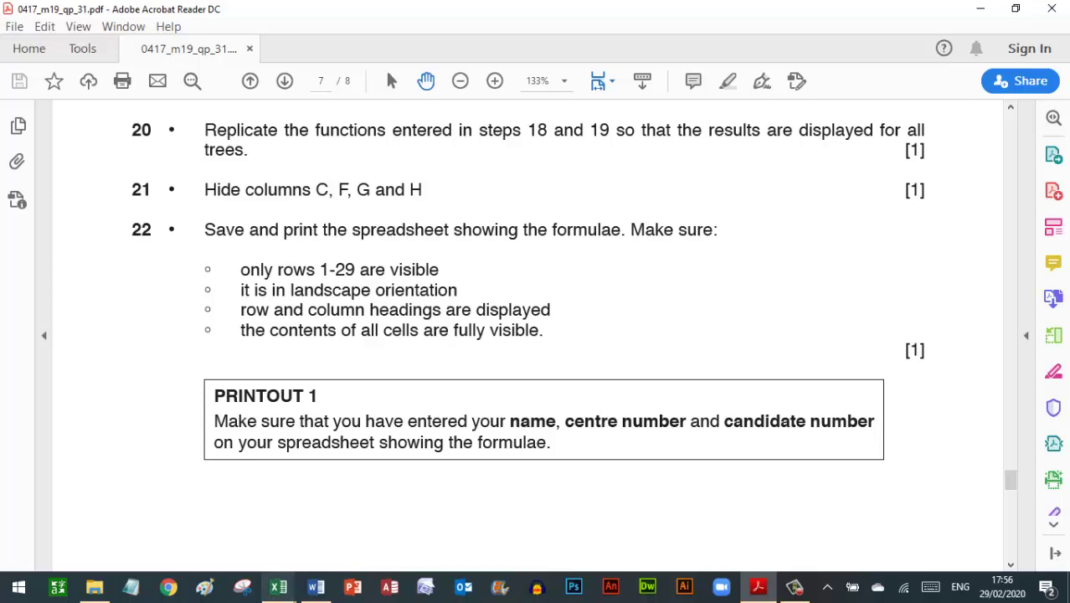
Hide rows 30–98 so only rows 1–29 show, then return to the exam paper.
mouse_move(278, 586)
left_click(107, 511)
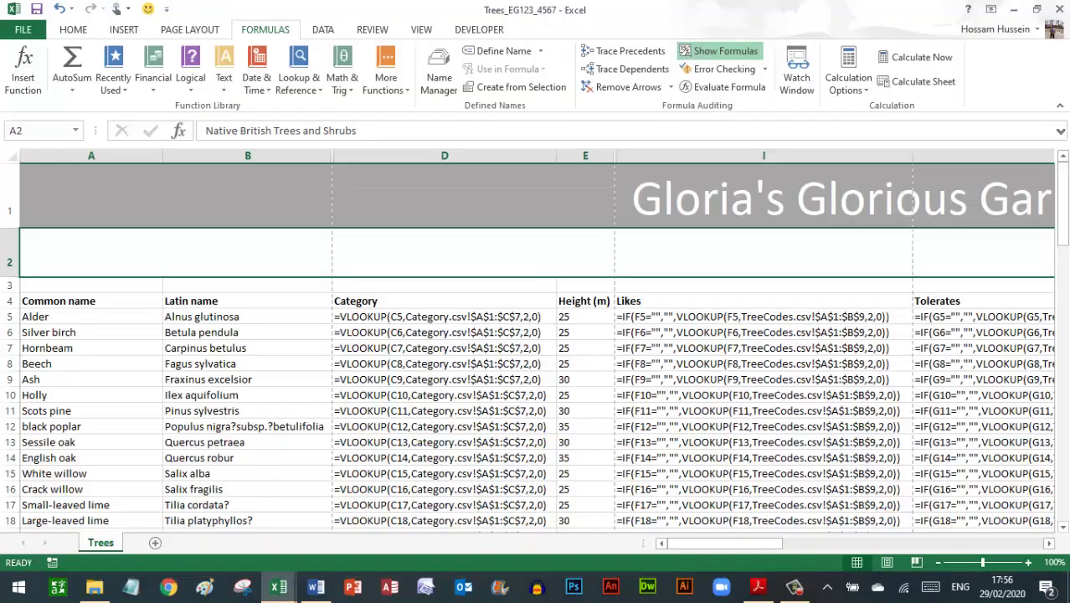
key("Down")
key("Down")
key("Down")
key("Down")
key("Down")
key("Down")
key("Down")
key("Down")
key("Down")
key("Down")
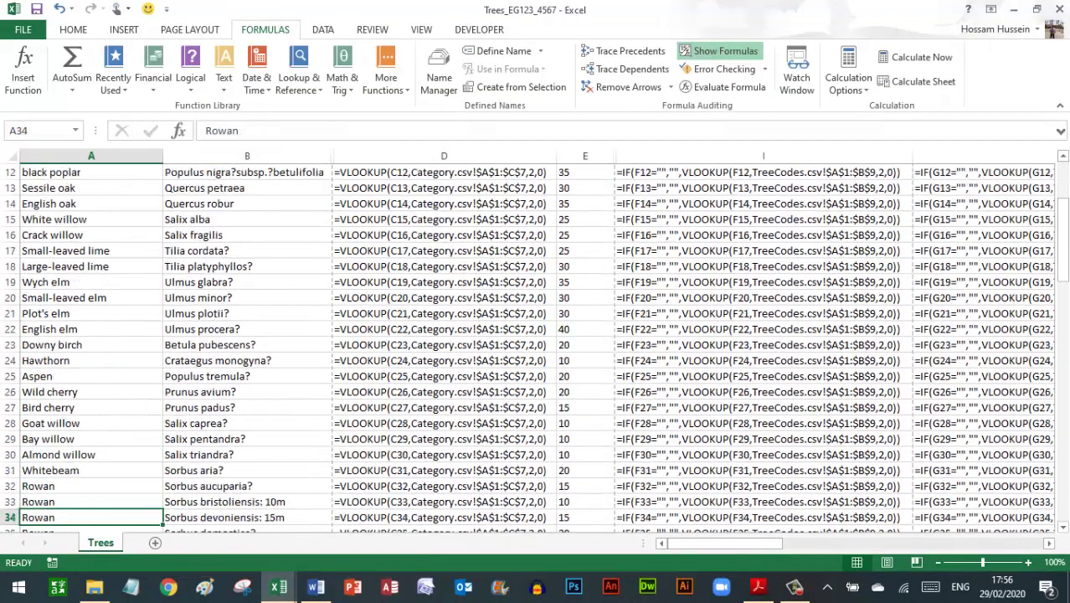
key("Down")
key("Down")
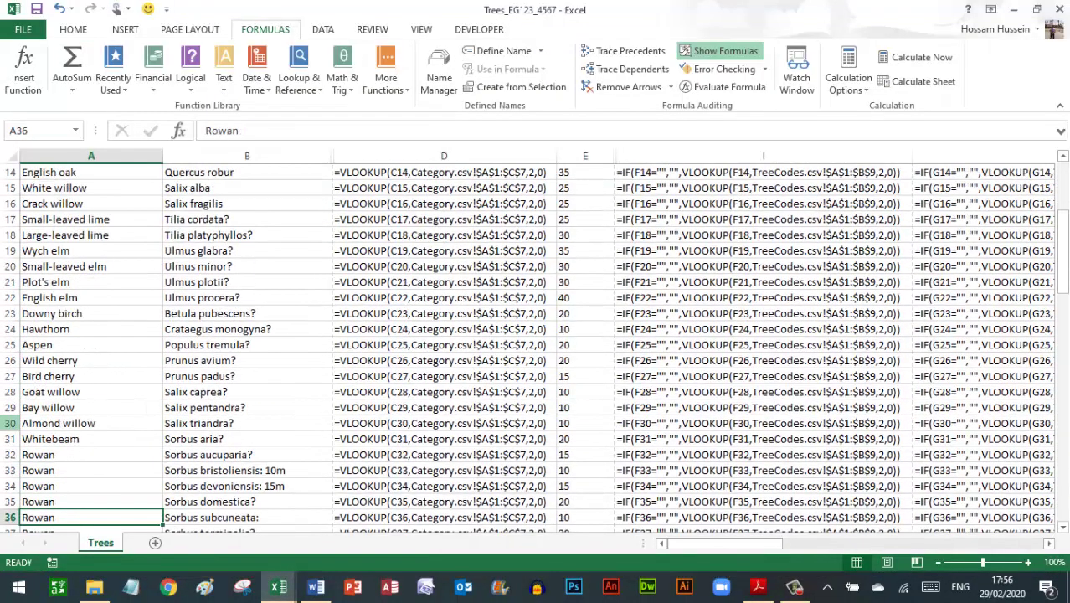
mouse_move(10, 423)
left_mouse_down()
mouse_move(9, 517)
mouse_move(9, 254)
left_mouse_up()
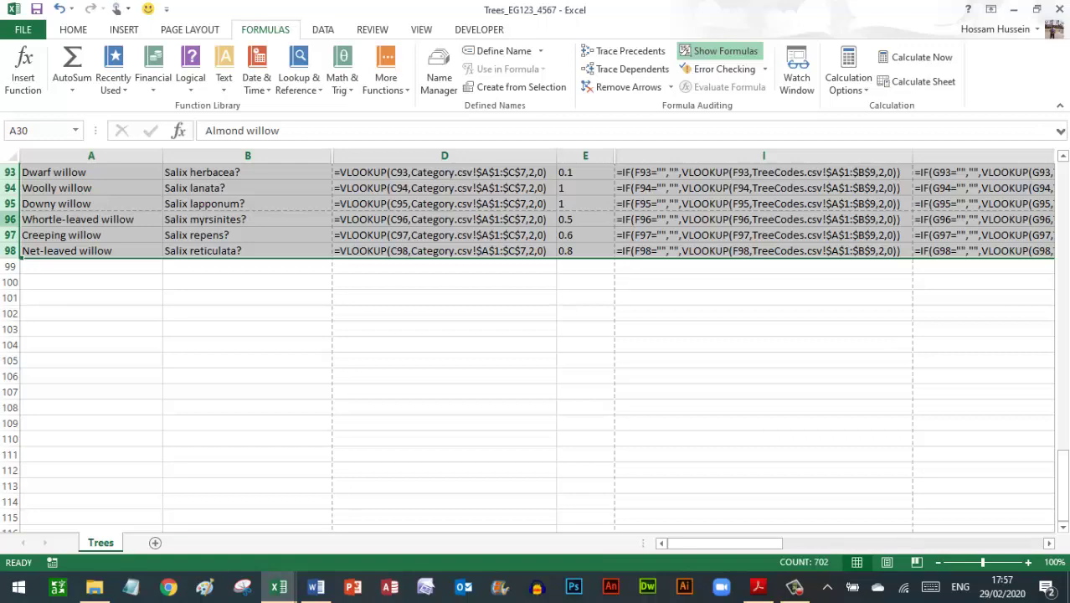
right_click(8, 219)
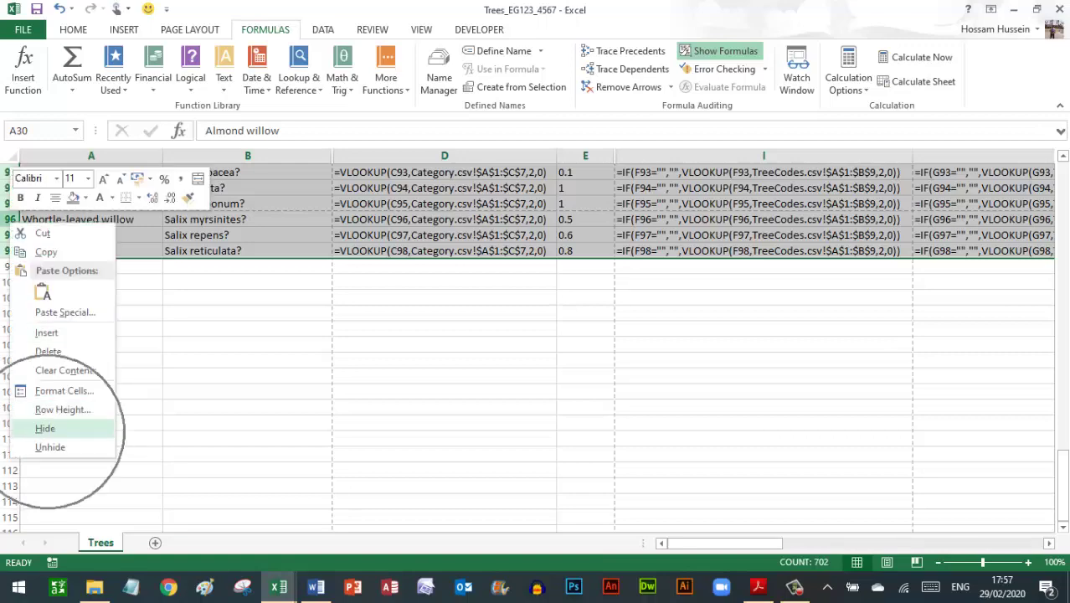
left_click(45, 428)
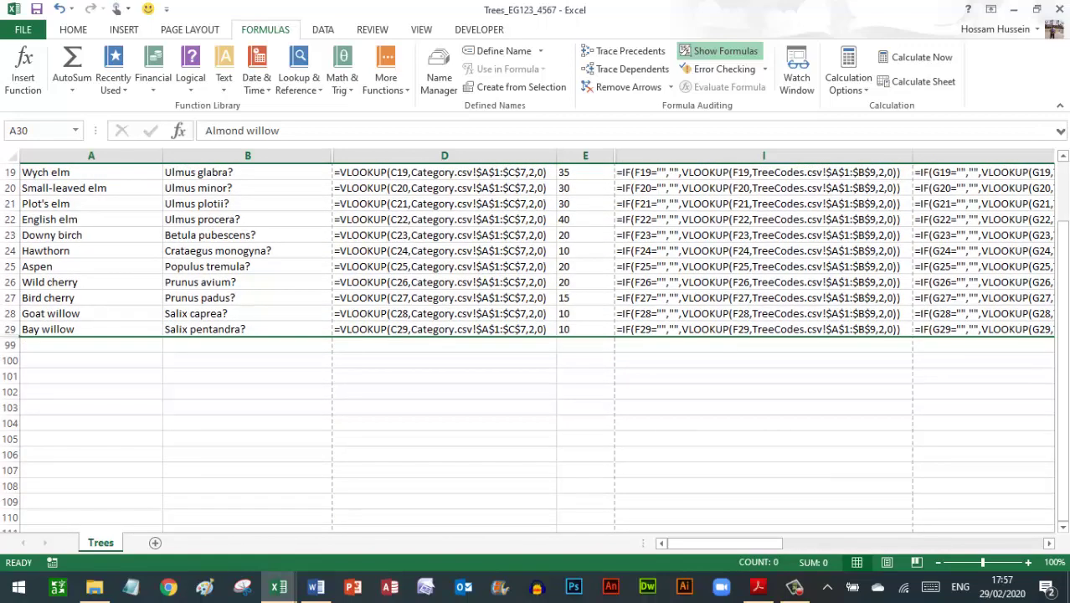
left_click(757, 586)
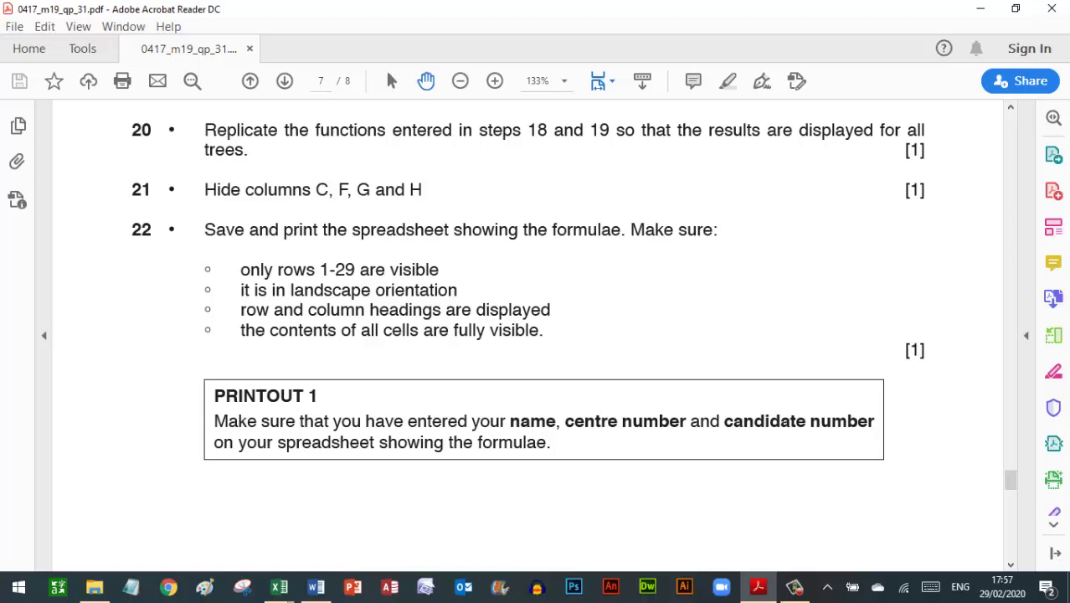
Set the Trees sheet's page orientation to landscape, then check the exam paper.
mouse_move(279, 586)
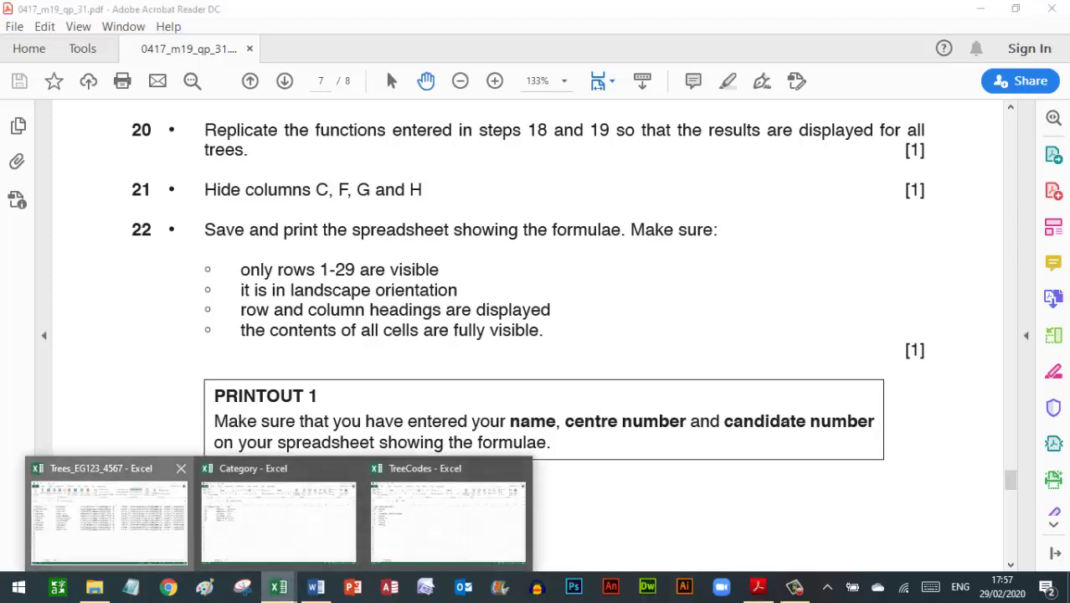
left_click(108, 515)
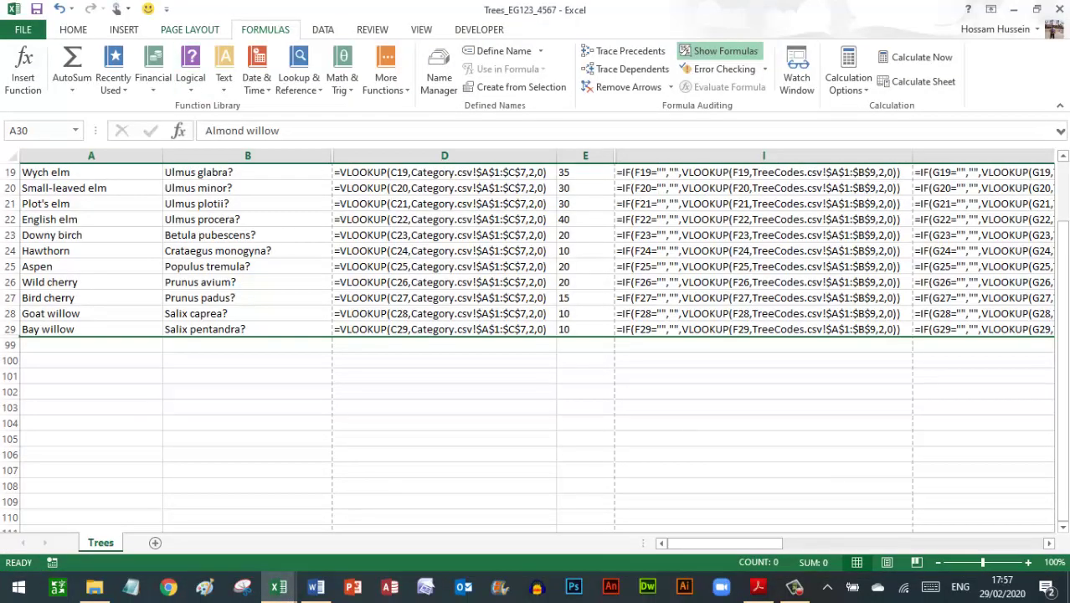
scroll(772, 62, "up", 1)
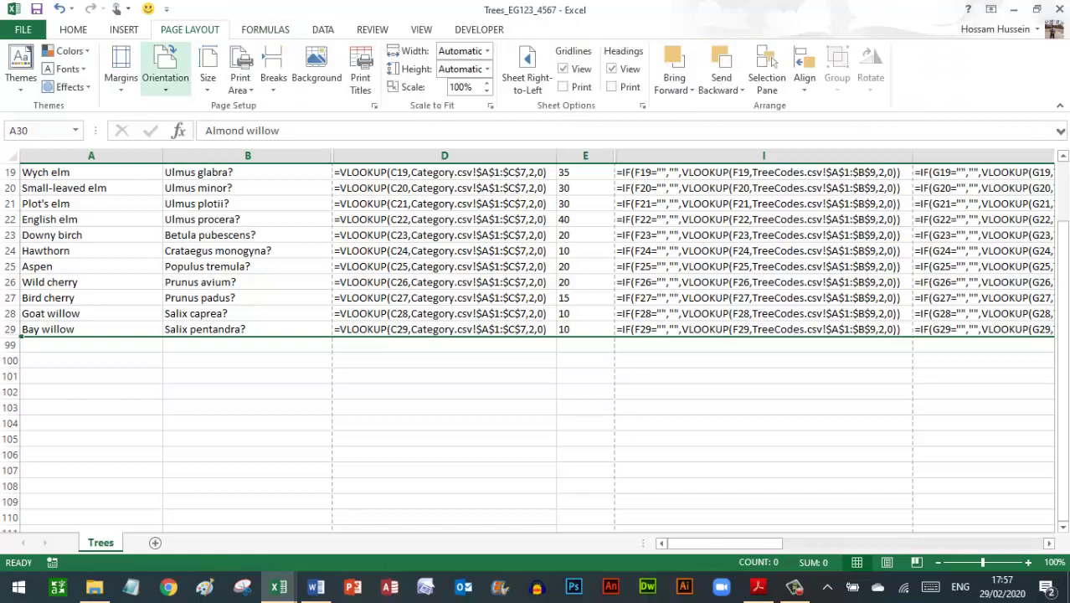
left_click(165, 71)
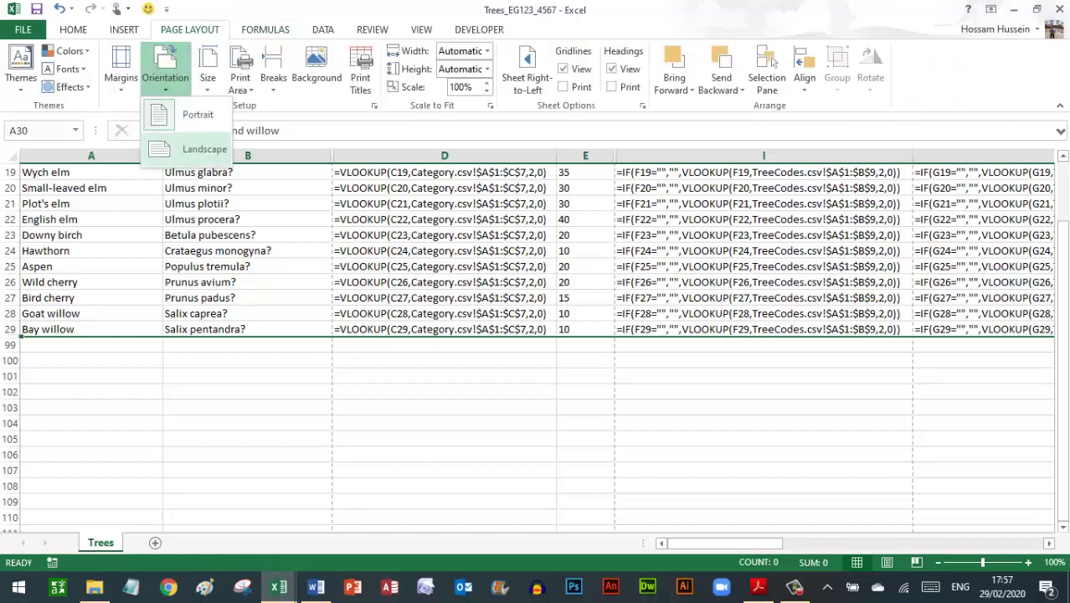
left_click(201, 149)
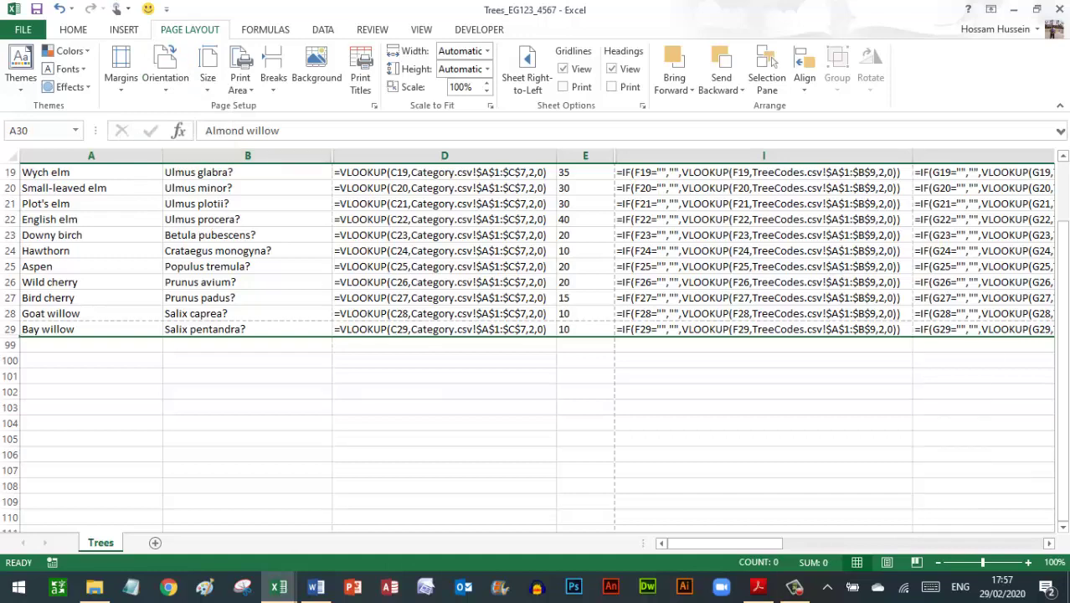
left_click(758, 586)
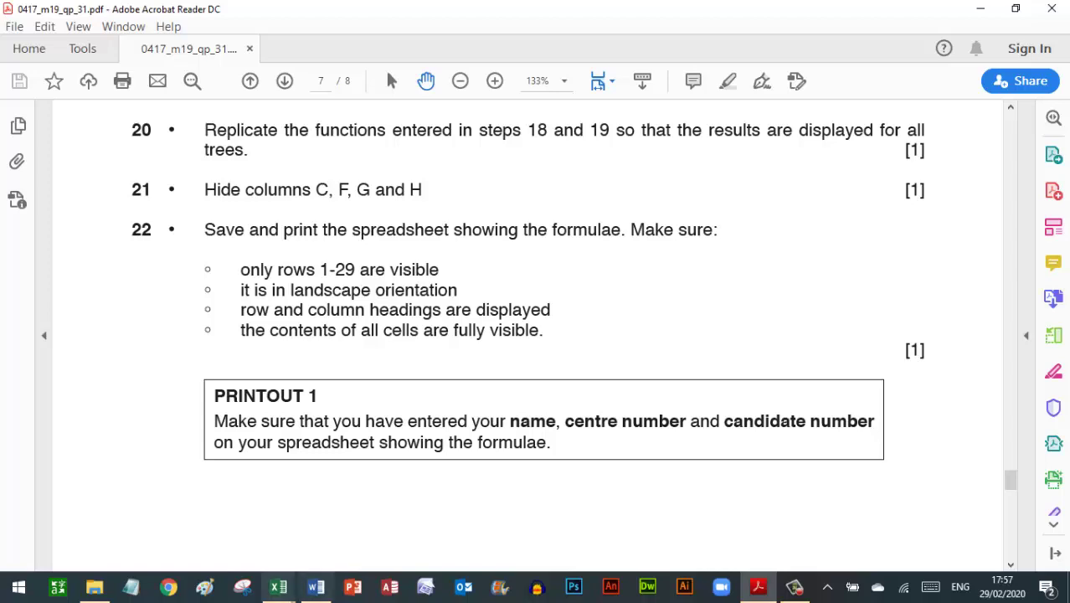
Set the Trees sheet to print gridlines and row and column headings.
mouse_move(279, 585)
left_click(92, 502)
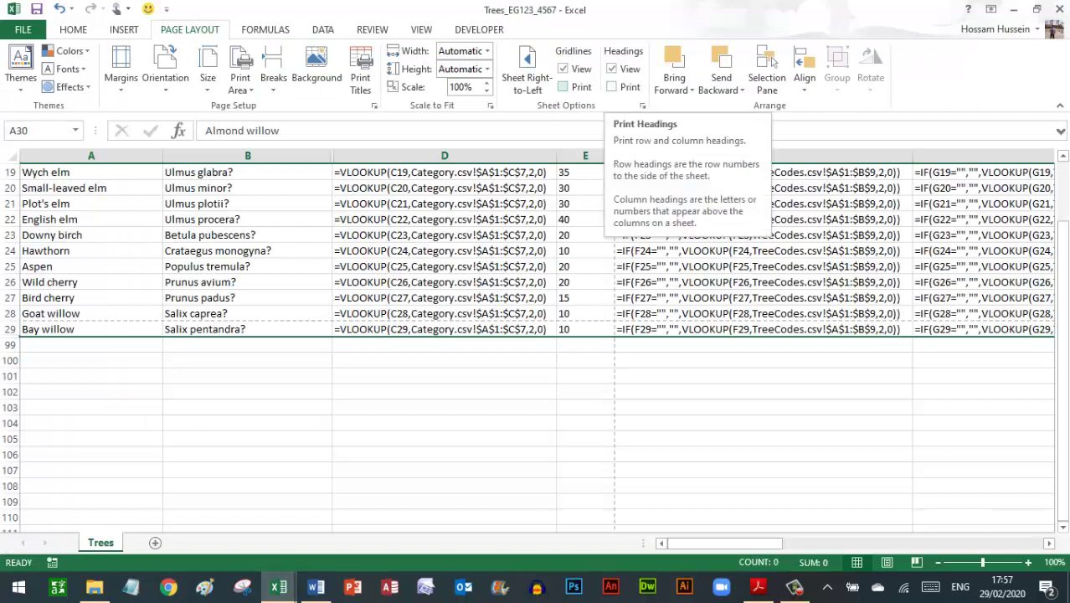
left_click(564, 86)
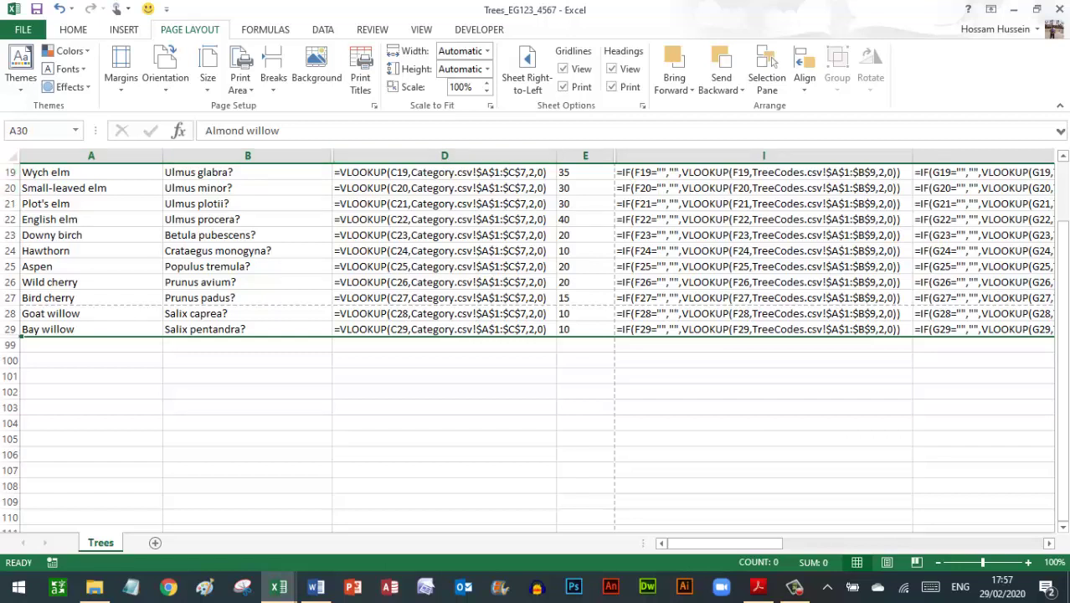
scroll(535, 335, "up", 6)
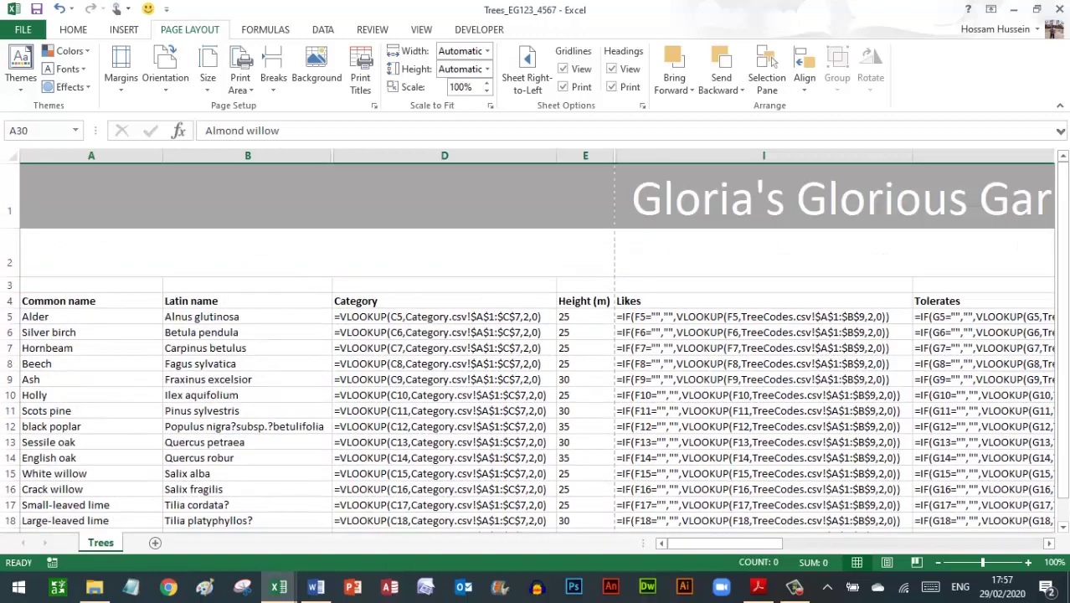
left_click(757, 586)
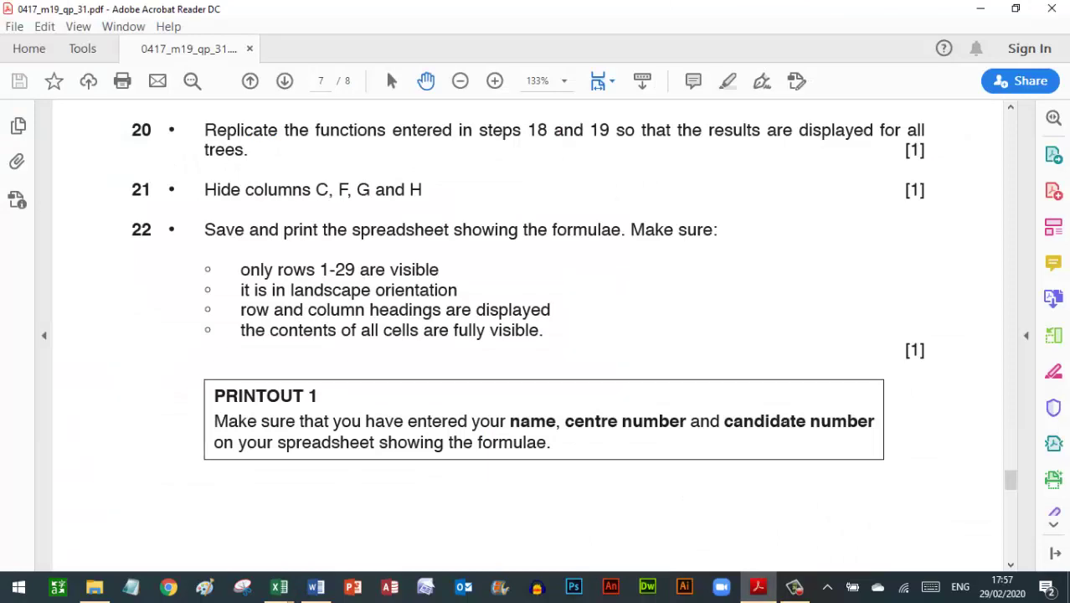
Bring the Trees_EG123_4567 workbook back to the front in Excel.
mouse_move(279, 585)
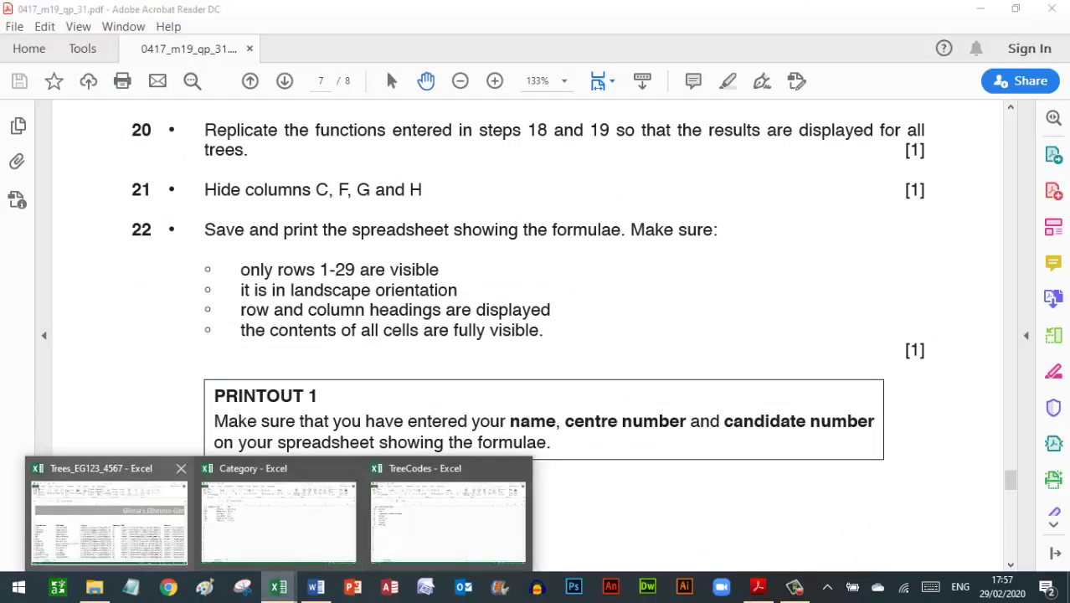
left_click(93, 502)
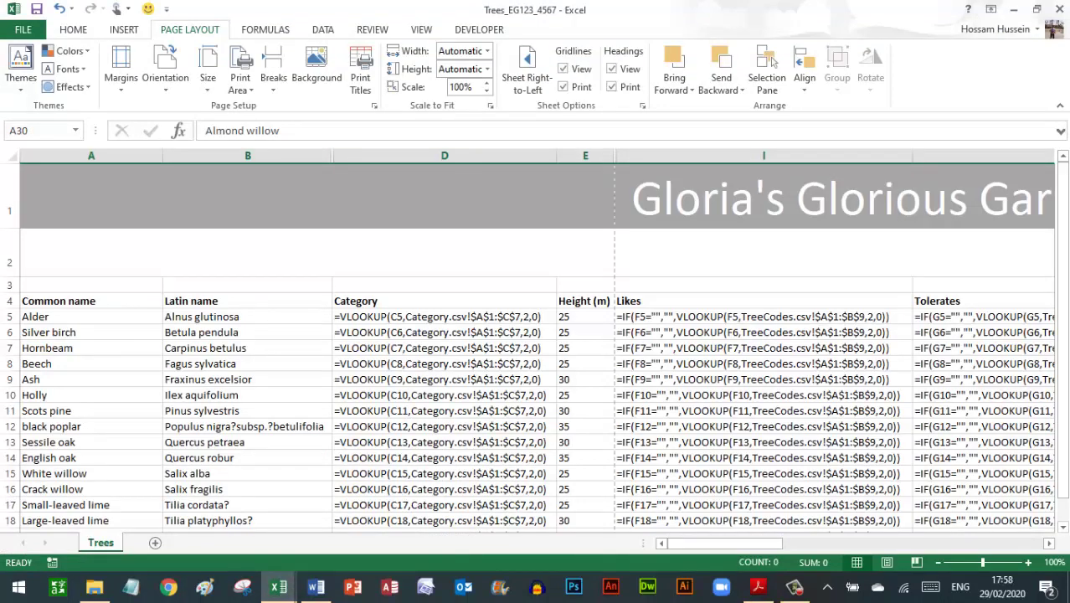
Scale the formulae sheet to 1 page wide and print it to PDF.
left_click(486, 51)
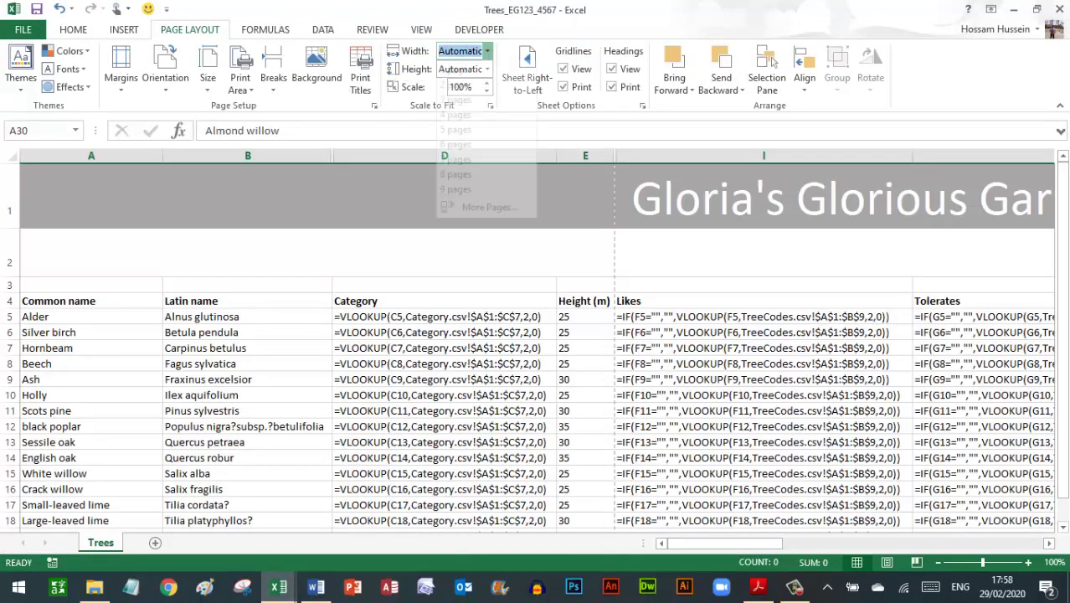
left_click(453, 84)
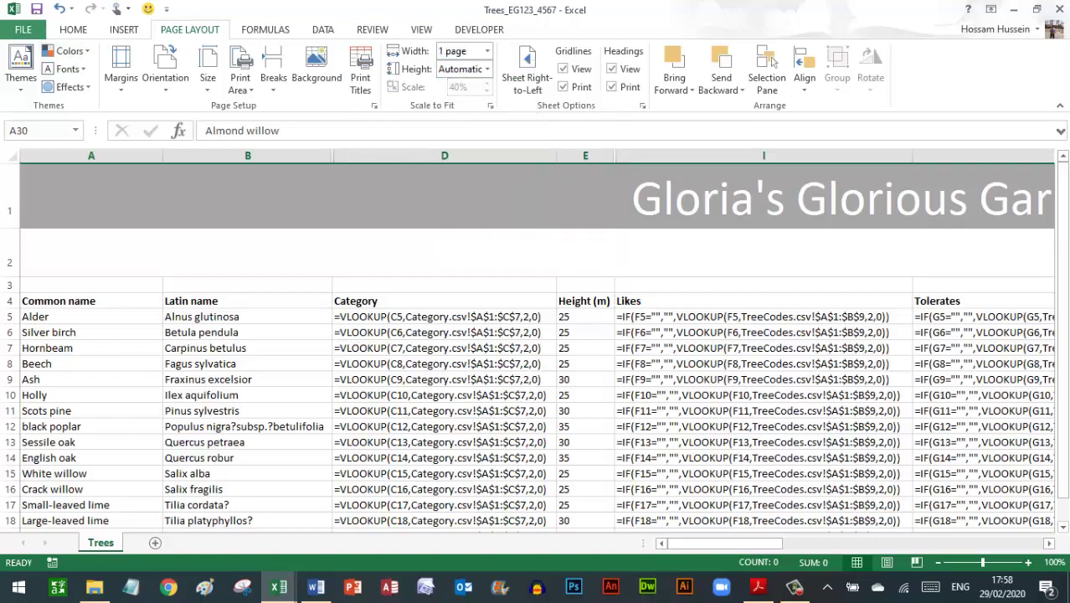
left_click(22, 29)
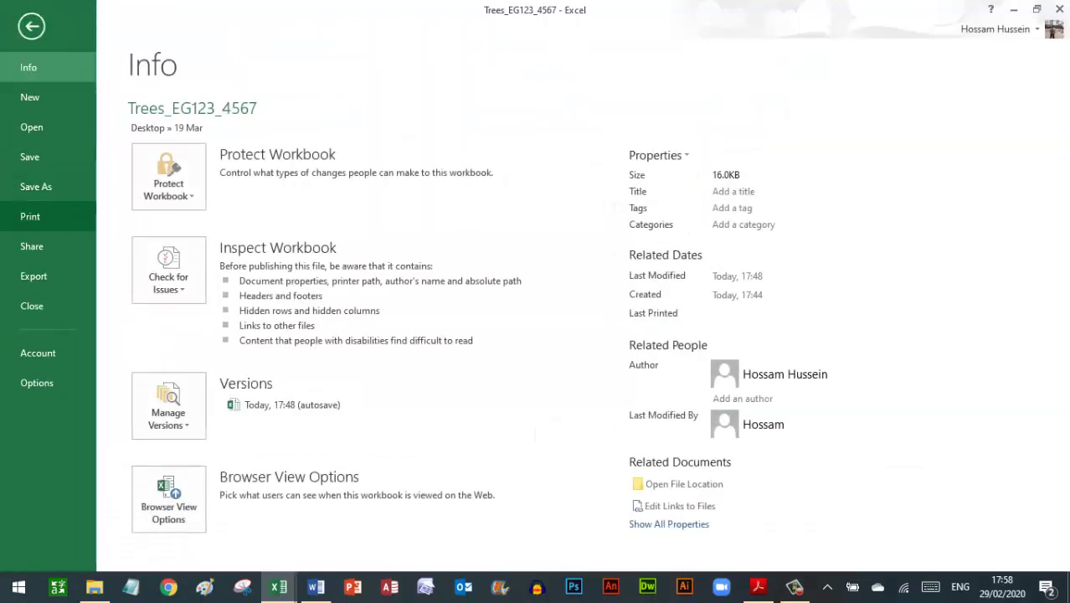
left_click(30, 216)
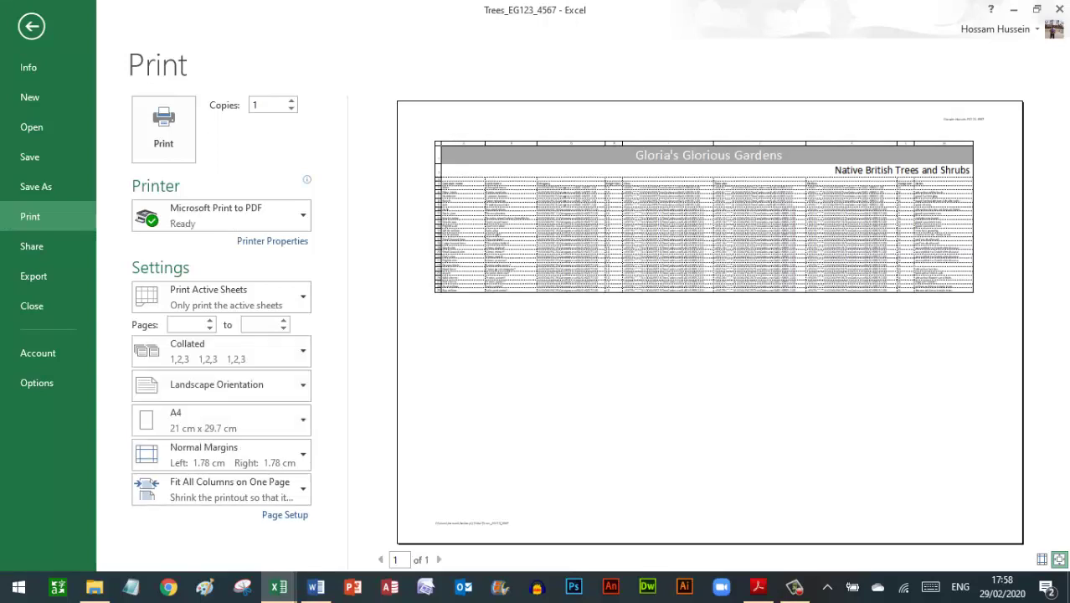
left_click(163, 130)
left_click(31, 26)
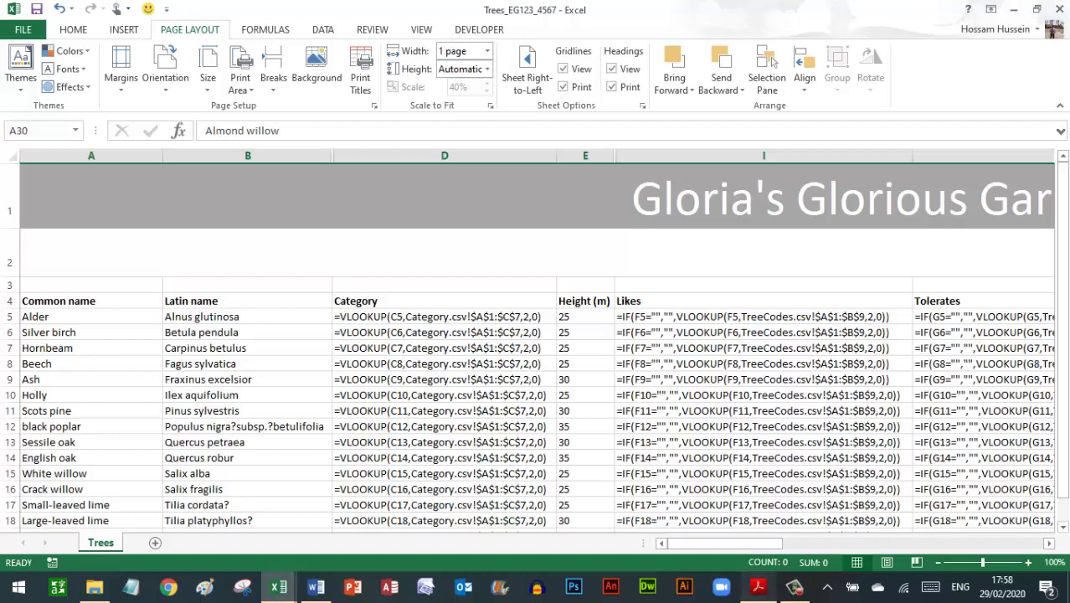
left_click(757, 585)
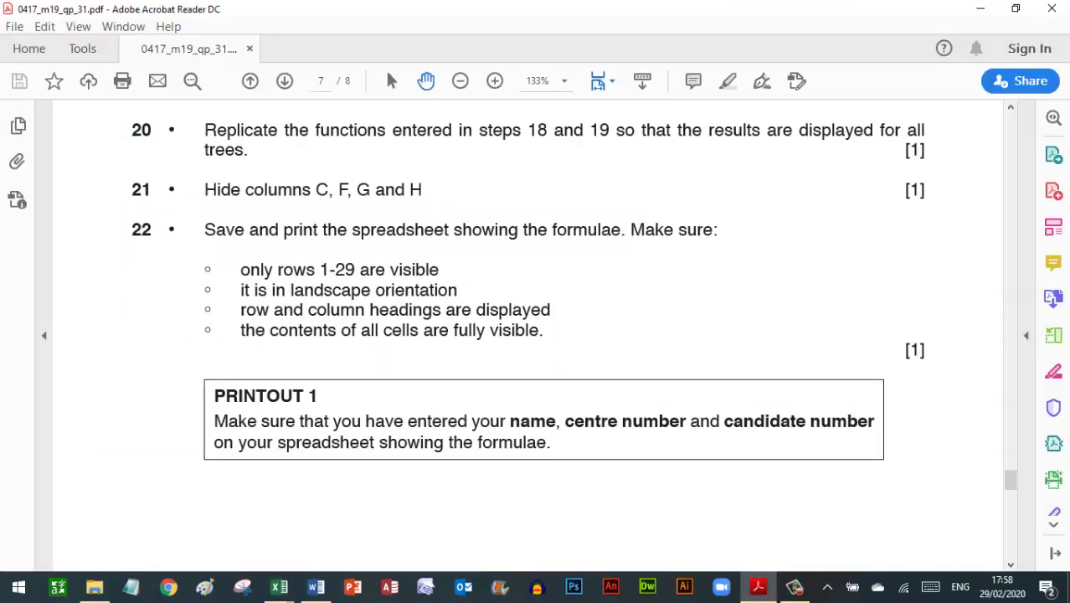
Scroll to question 23 on page 8 and read the evergreen small-tree and shrub extract criteria.
scroll(527, 335, "down", 5)
scroll(527, 335, "down", 5)
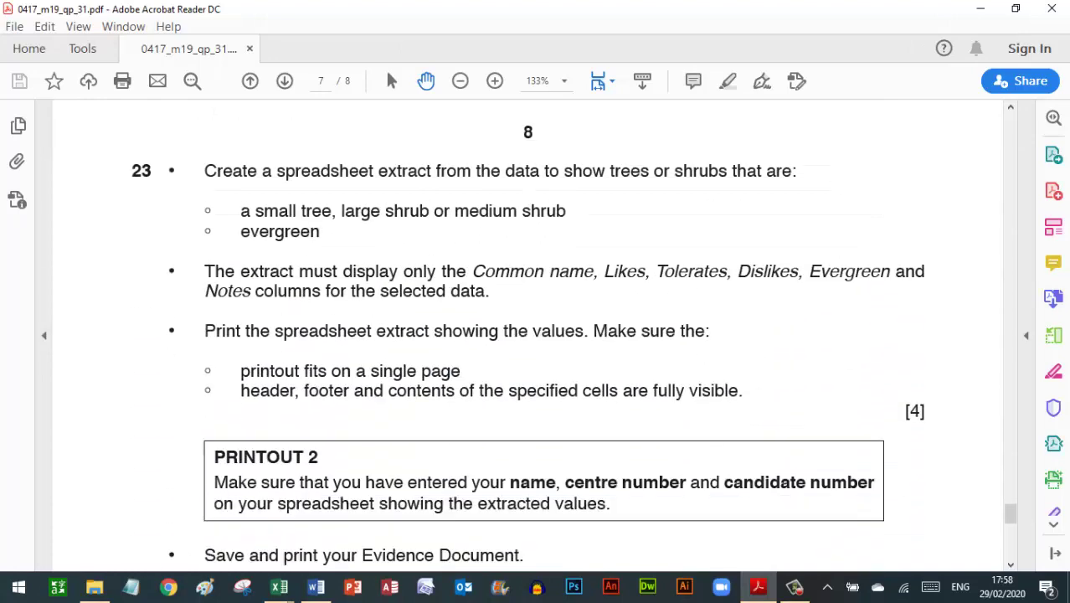
scroll(527, 334, "down", 1)
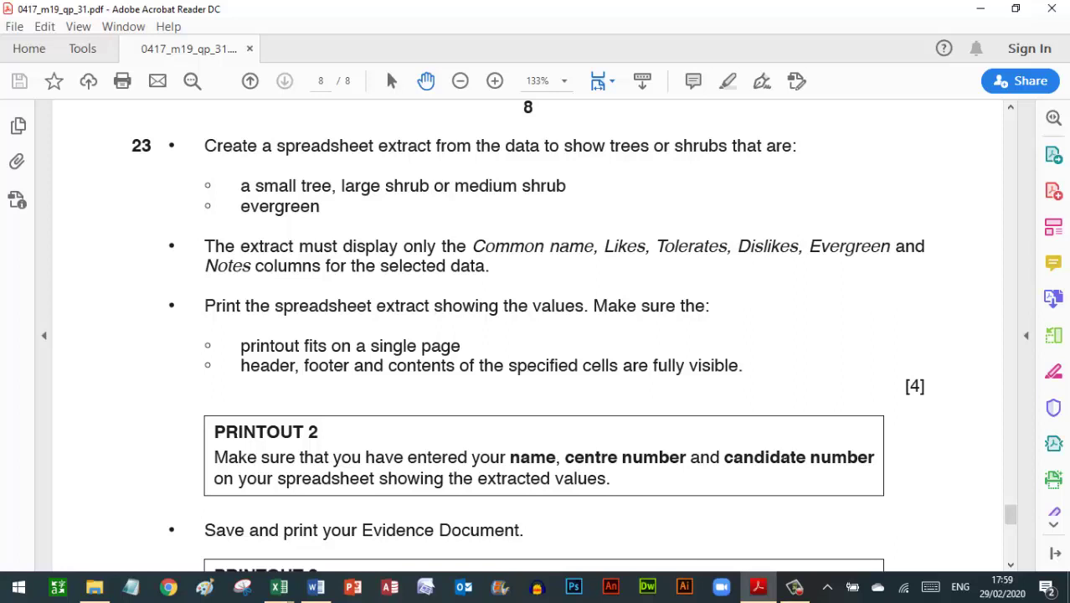
left_click(407, 157)
left_click(407, 157)
left_click(407, 158)
left_click(408, 158)
left_click(408, 157)
left_click(408, 157)
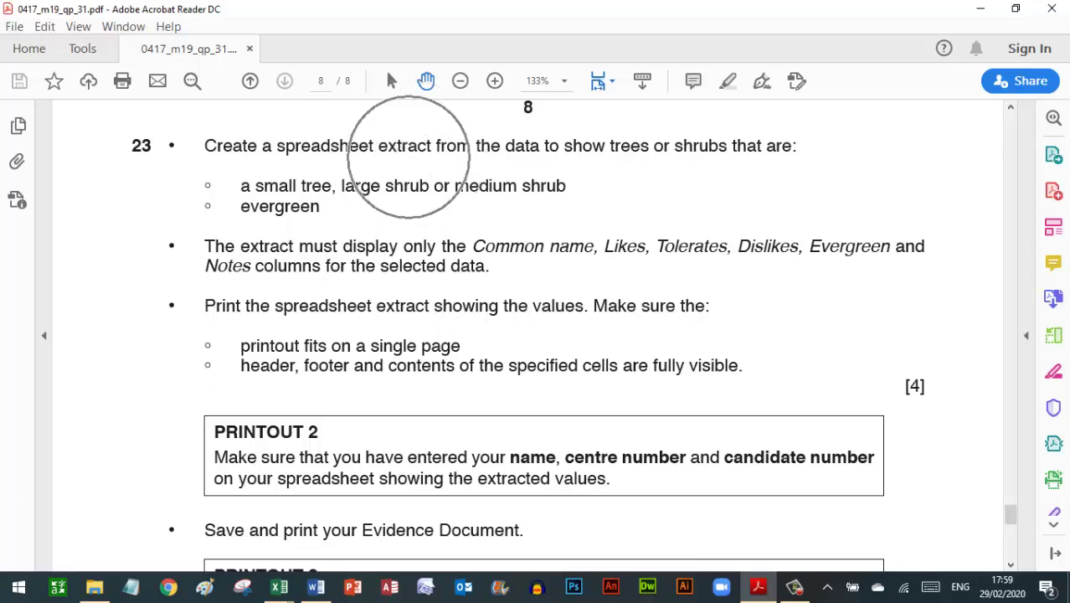
left_click(408, 157)
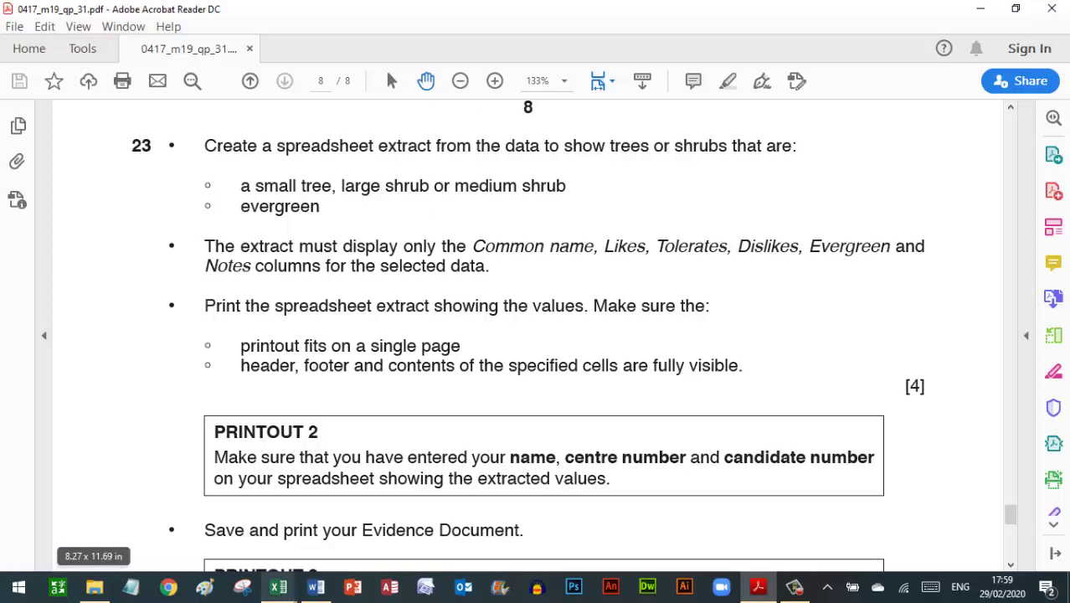
Bring the Trees_EG123_4567 workbook window back to the front.
mouse_move(279, 586)
left_click(109, 519)
left_click(108, 519)
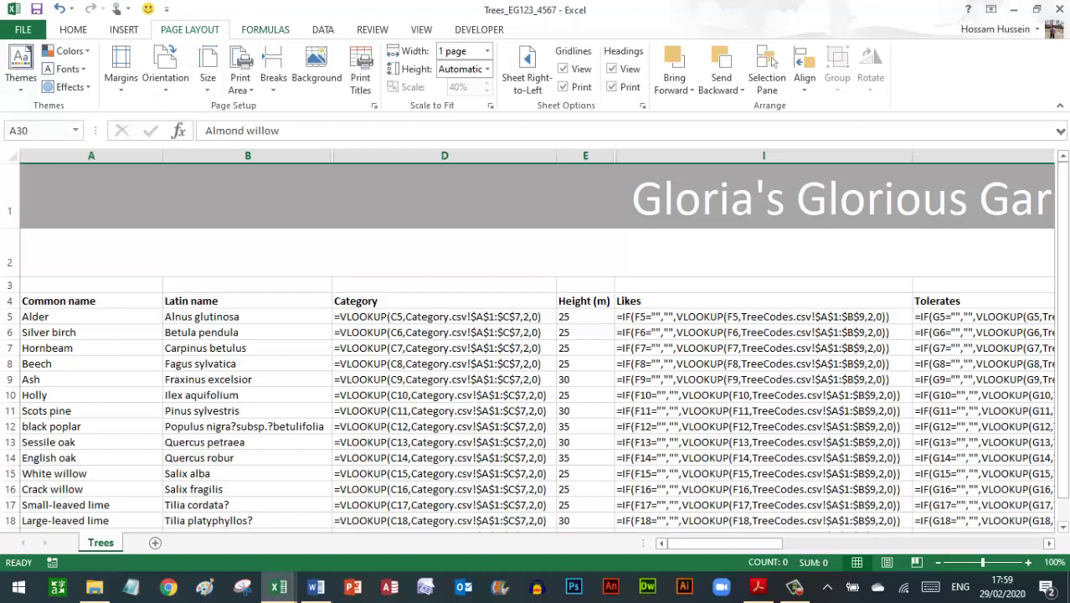
Switch the Trees sheet back to values and autofit all columns, unhiding C, F, G and H.
left_click(265, 29)
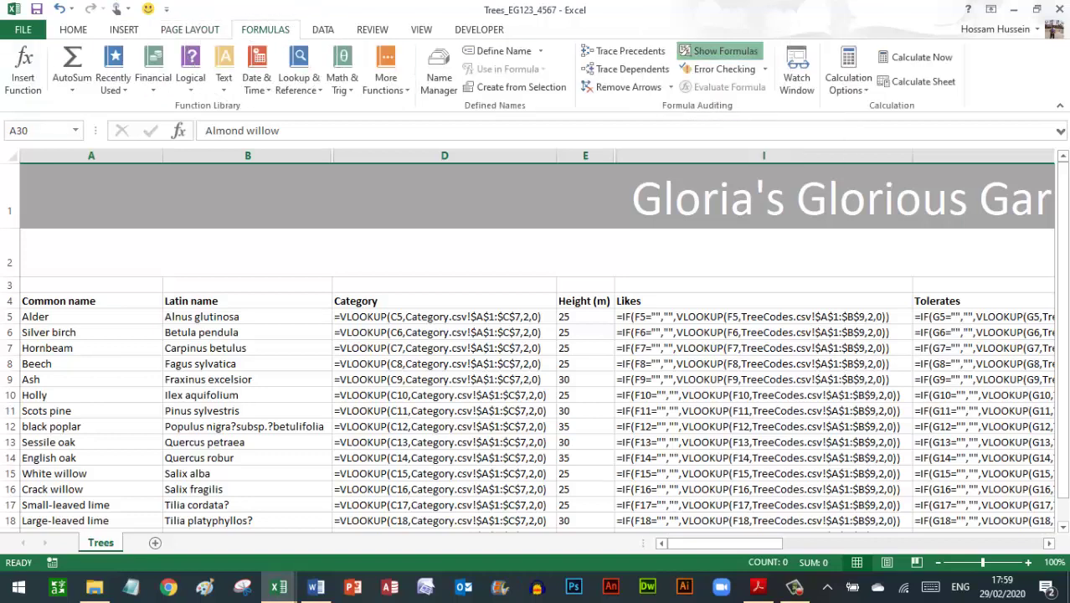
key("ctrl+grave")
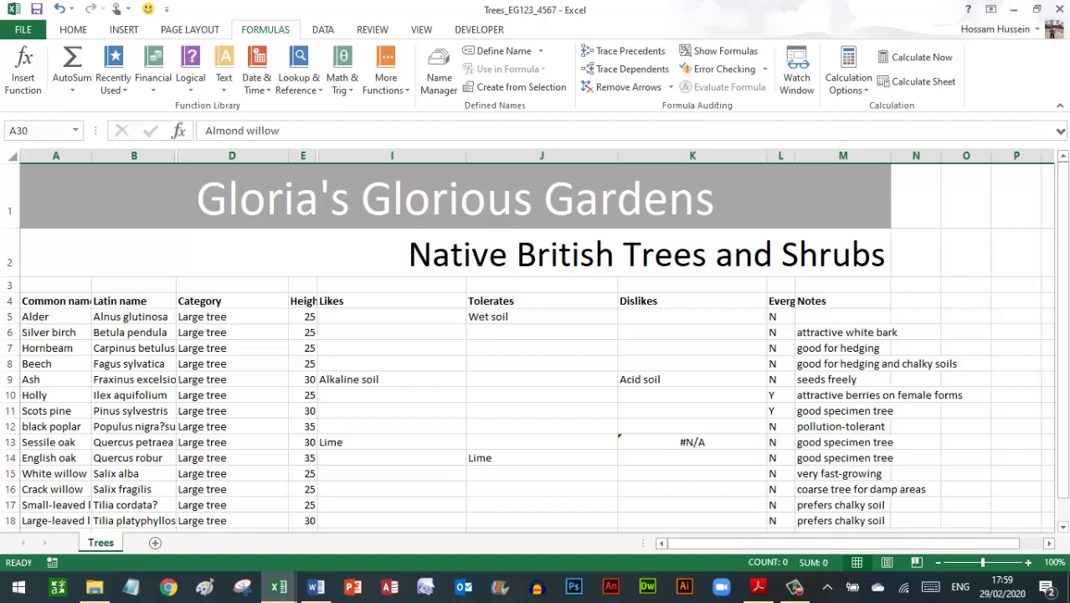
key("ctrl+a")
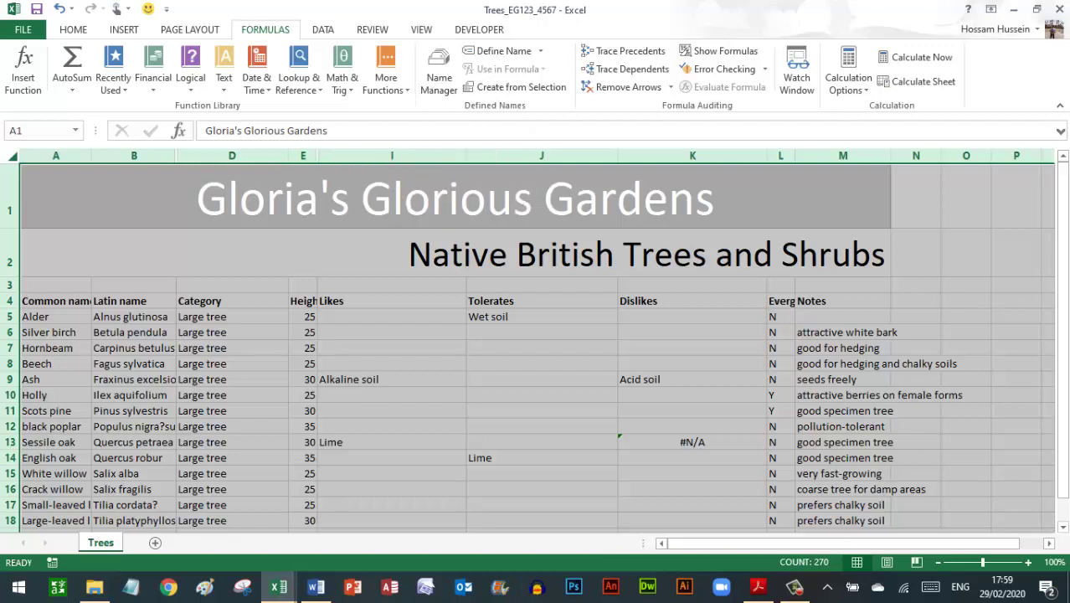
double_click(318, 156)
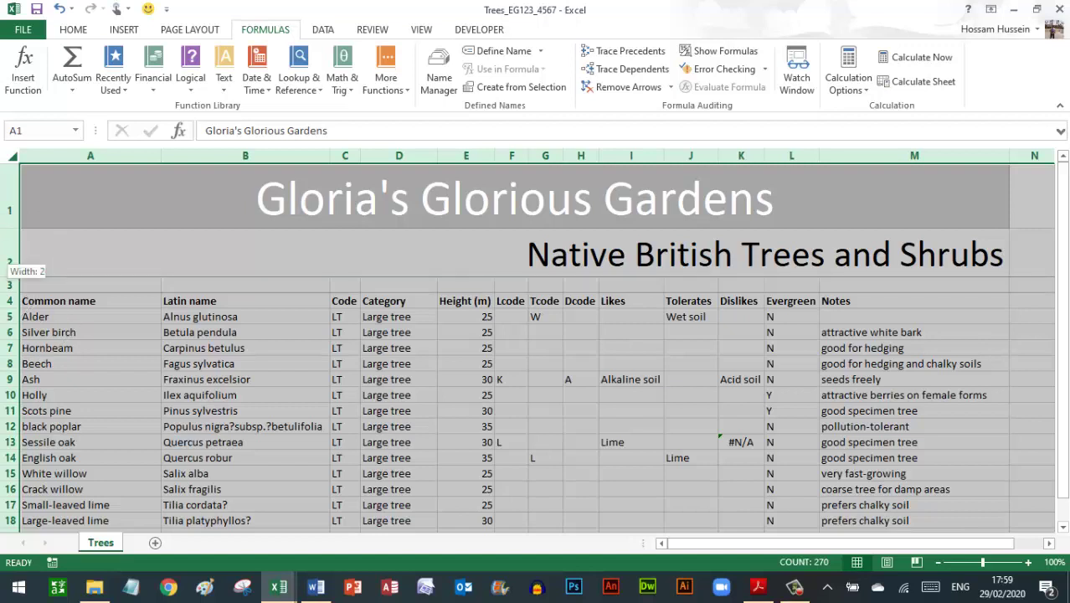
Inspect the Dislikes formula in K5, where Sessile oak still shows #N/A.
key("ctrl+a")
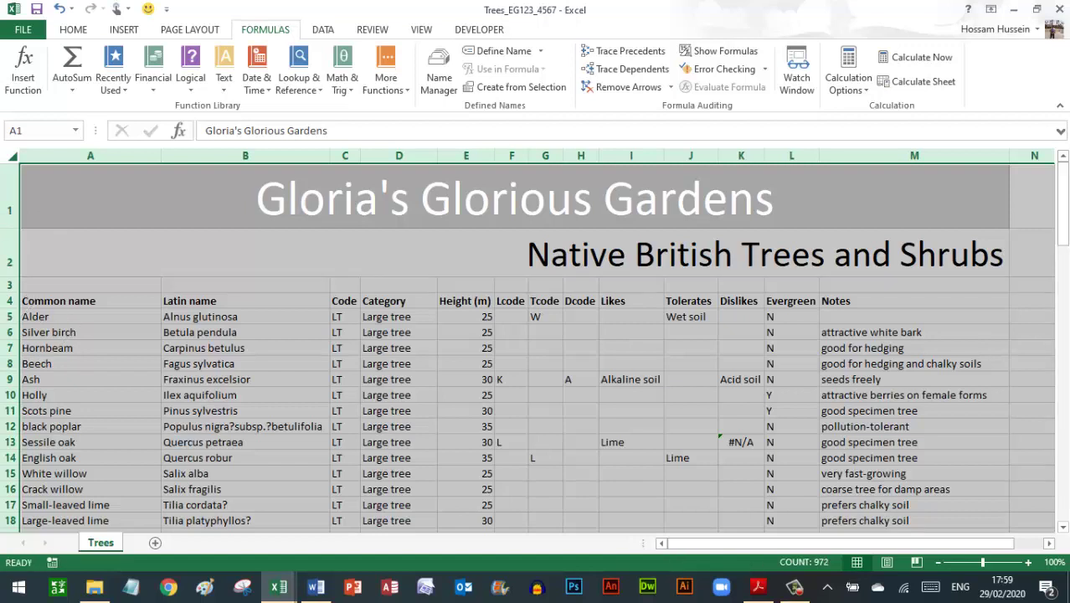
left_click_drag(1062, 201, 1061, 201)
left_click(740, 316)
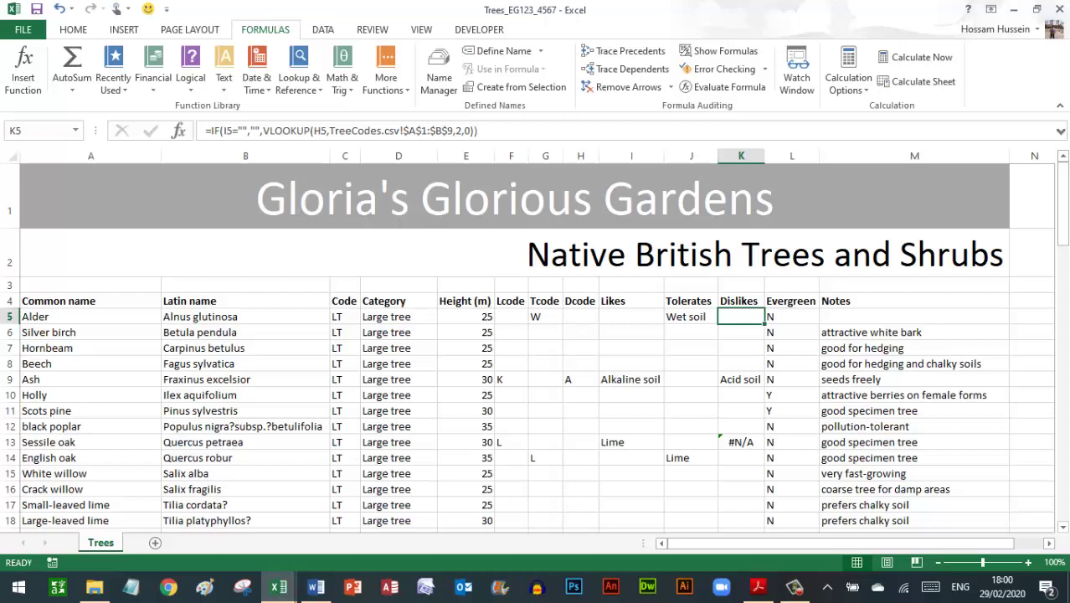
Change the K5 lookup reference to column I and fill the Dislikes formula down.
key("Left")
key("Left")
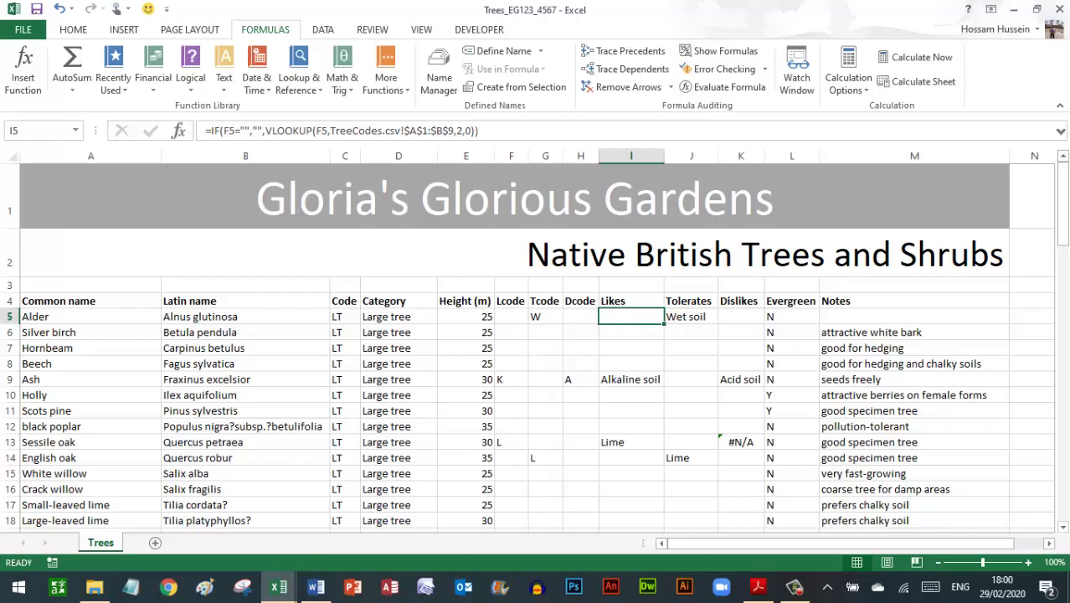
left_click(690, 316)
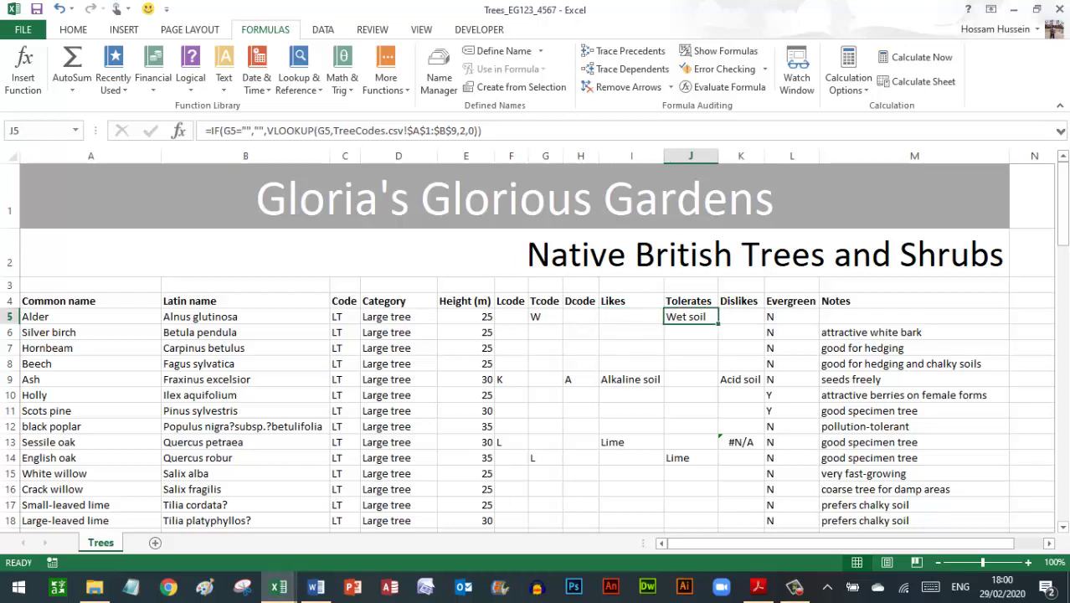
left_click(740, 316)
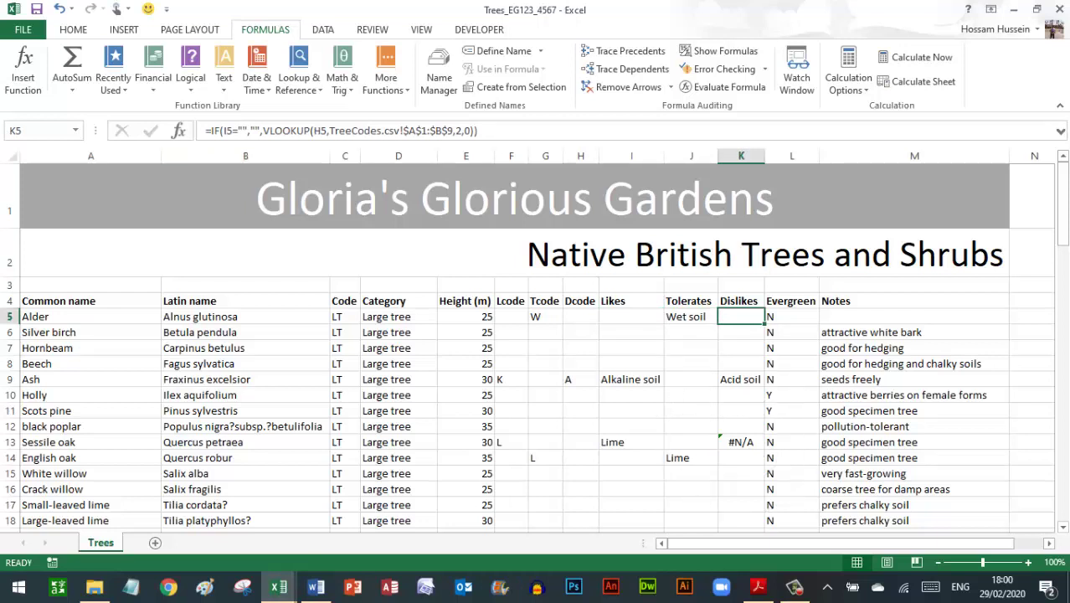
left_click(320, 130)
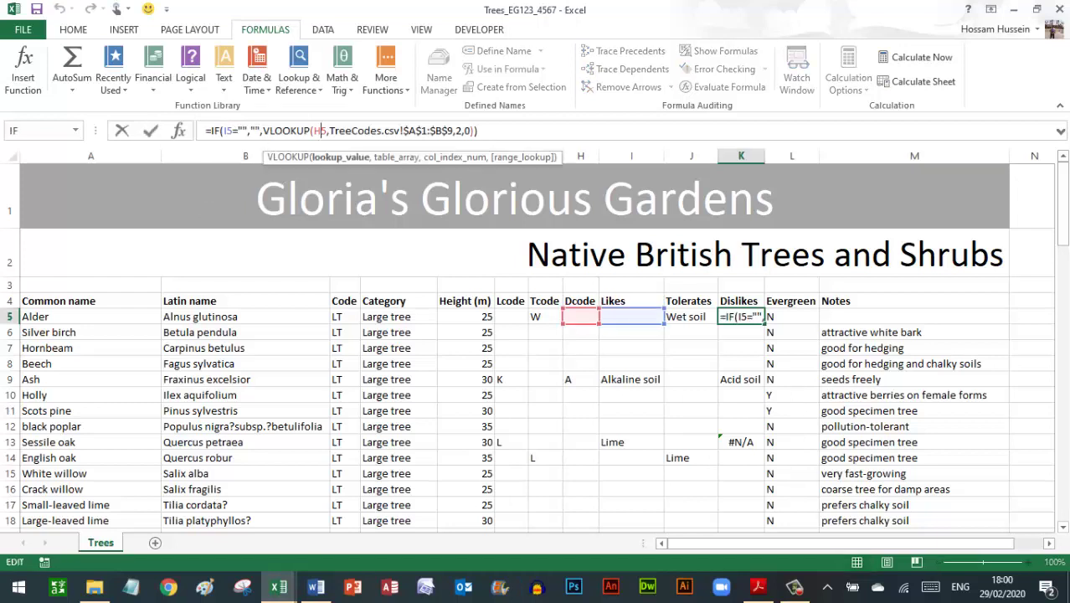
key("BackSpace")
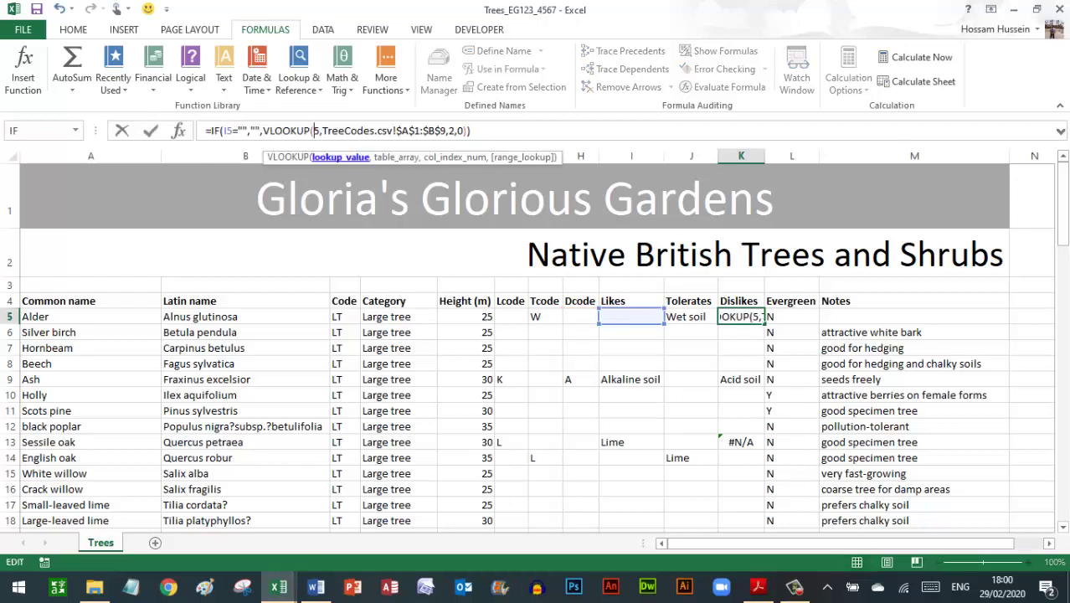
type("I")
key("Return")
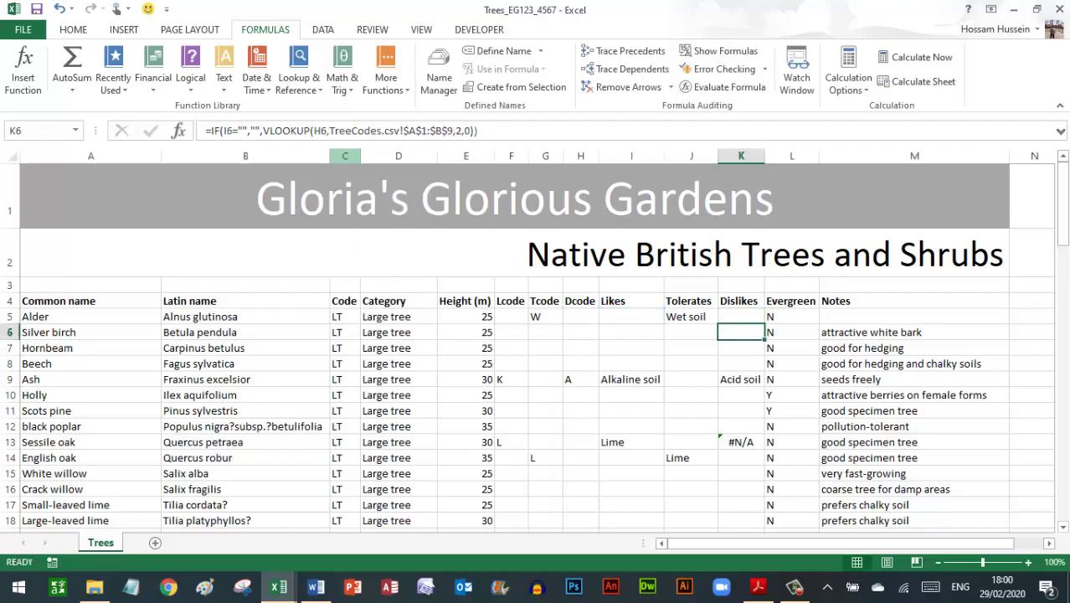
left_click(741, 316)
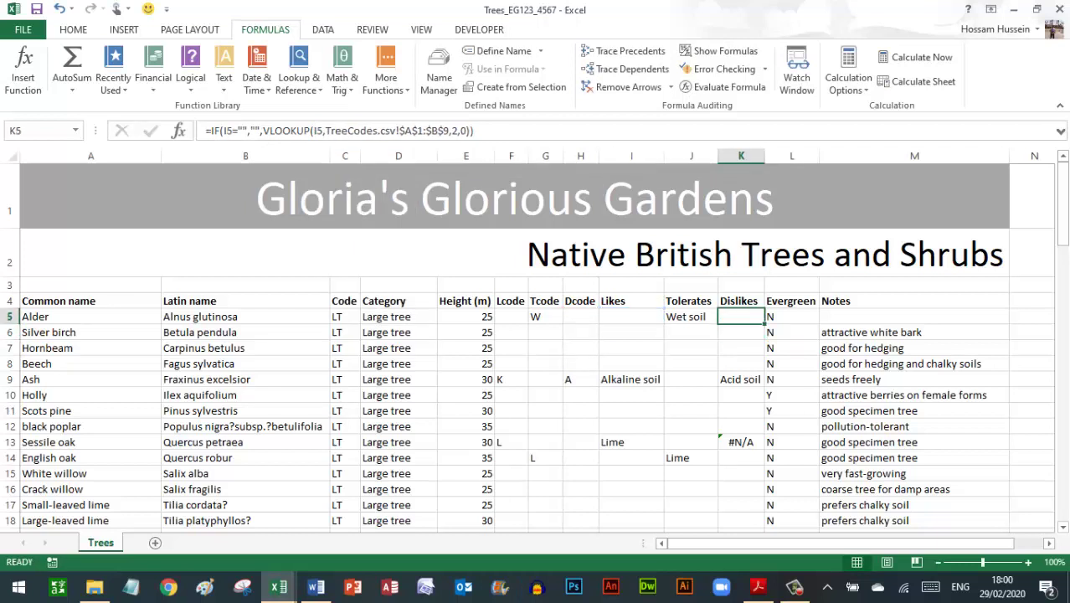
double_click(764, 324)
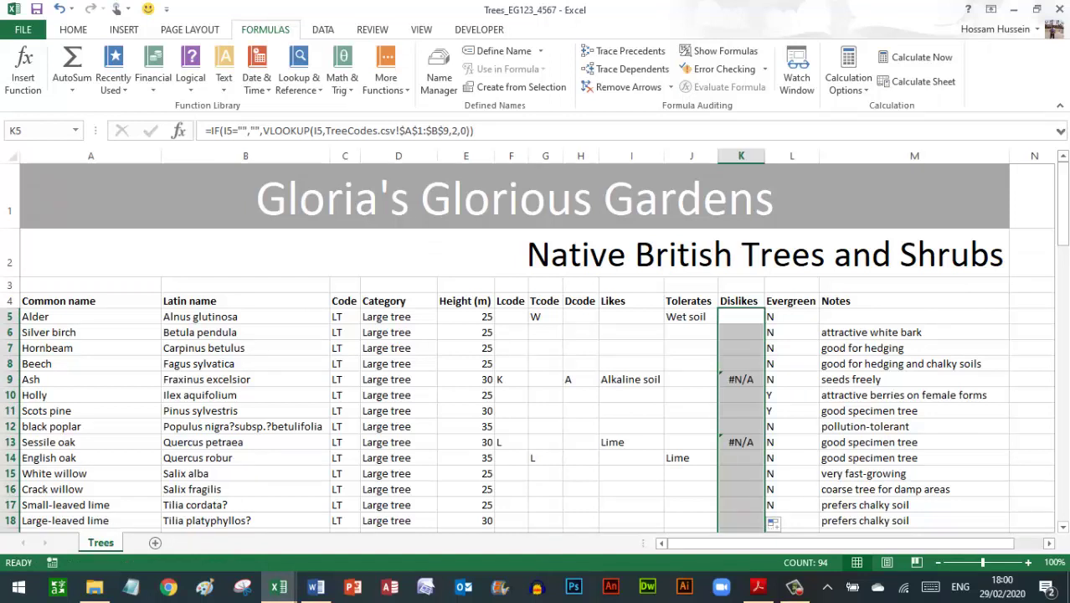
Compare the Dcode, Likes and Tolerates cells H5–J5 against the Dislikes formula in K5.
left_click(740, 316)
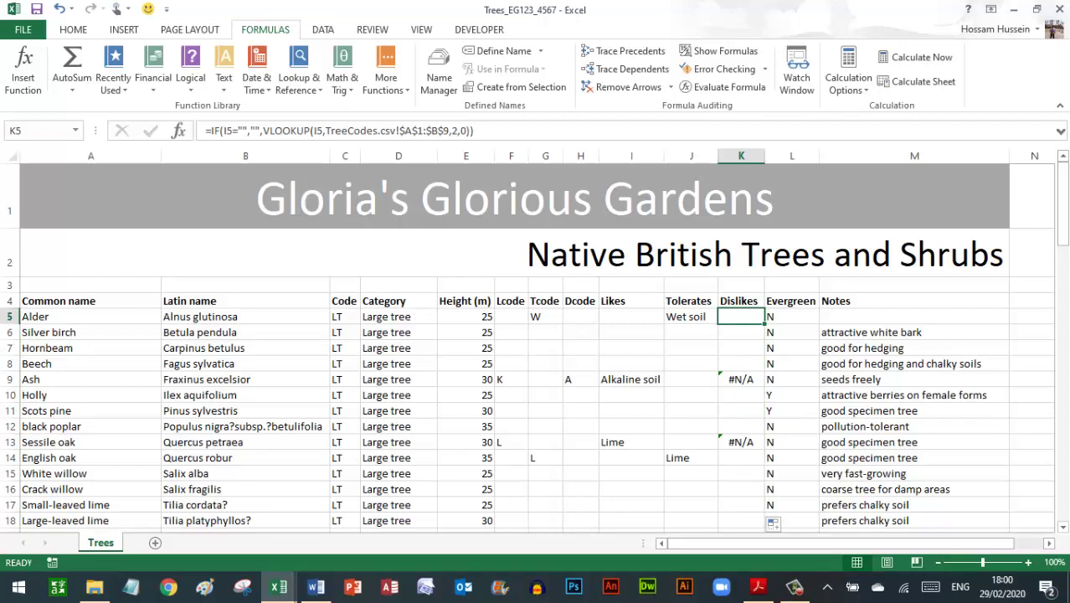
left_click(580, 317)
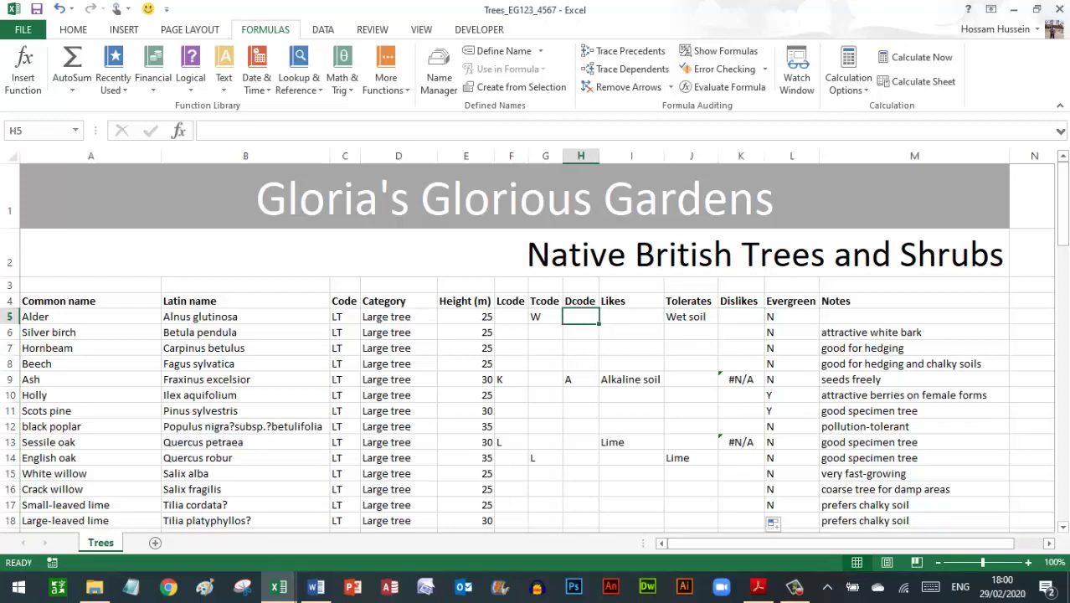
left_click(631, 317)
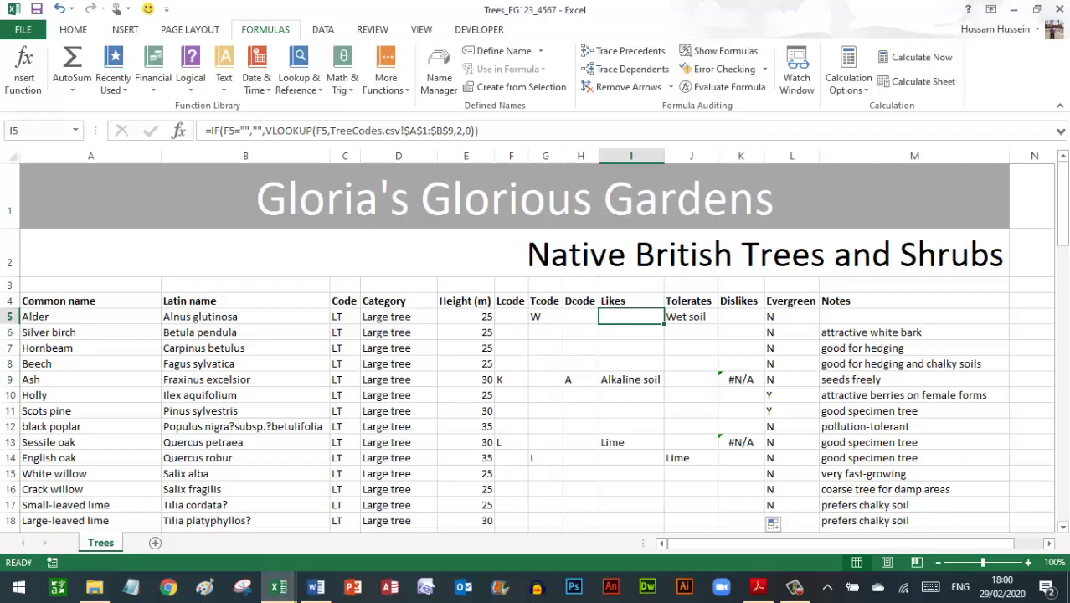
left_click(690, 317)
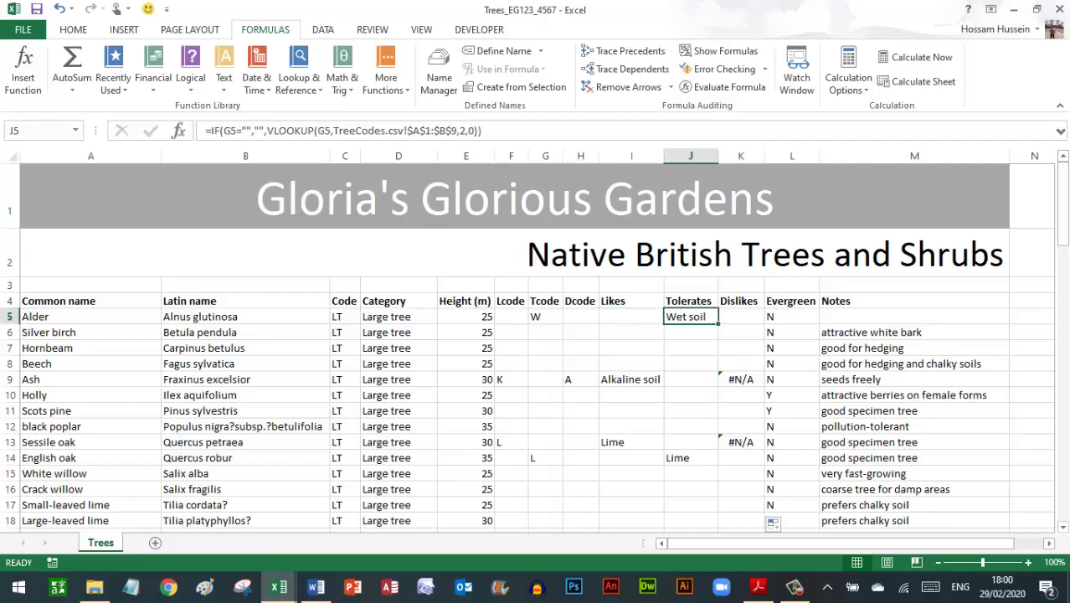
left_click(741, 317)
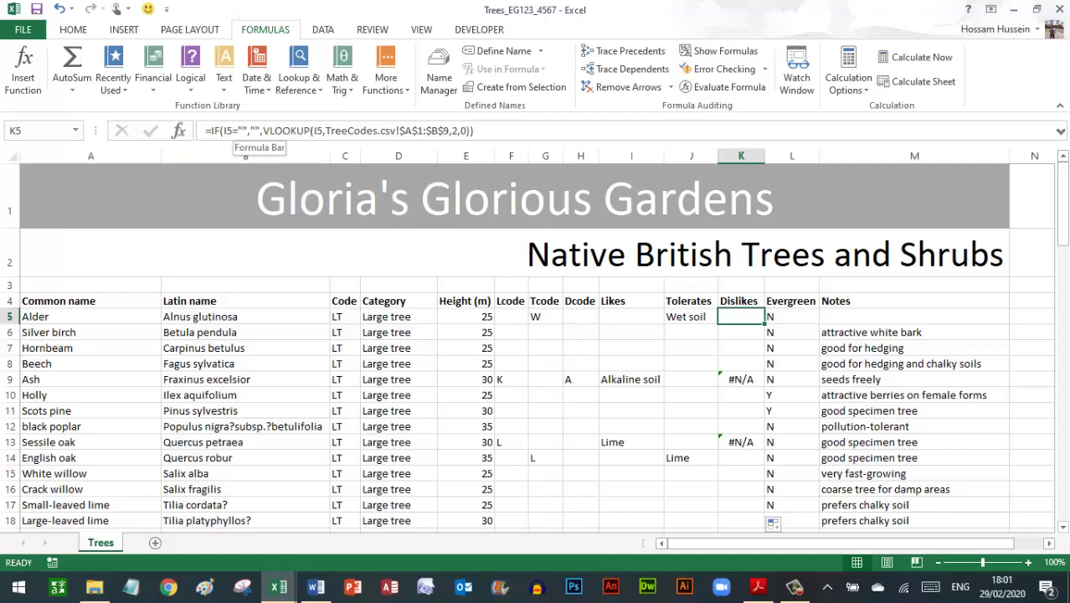
Correct K5 to =IF(H5="","",VLOOKUP(H5,…)) and fill it down the Dislikes column.
left_click(224, 130)
key("BackSpace")
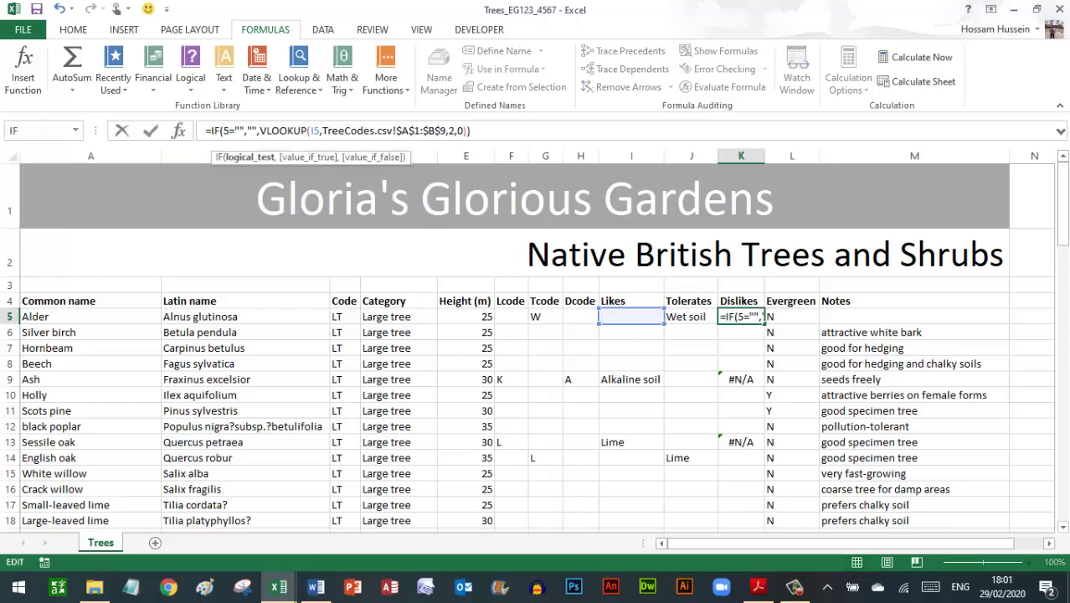
type("H")
left_click(320, 131)
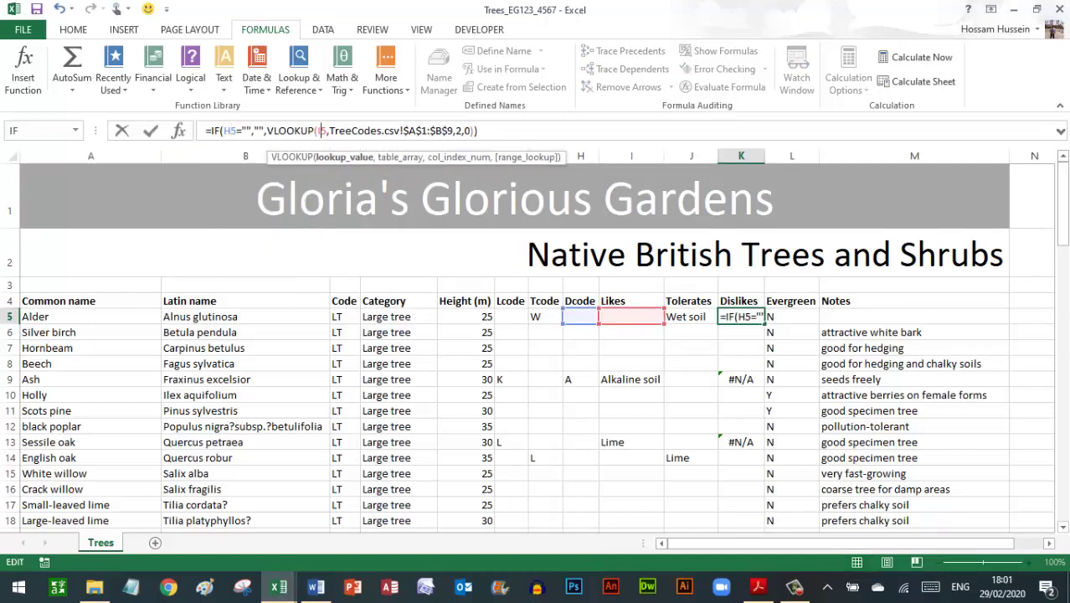
key("BackSpace")
type("H")
key("Return")
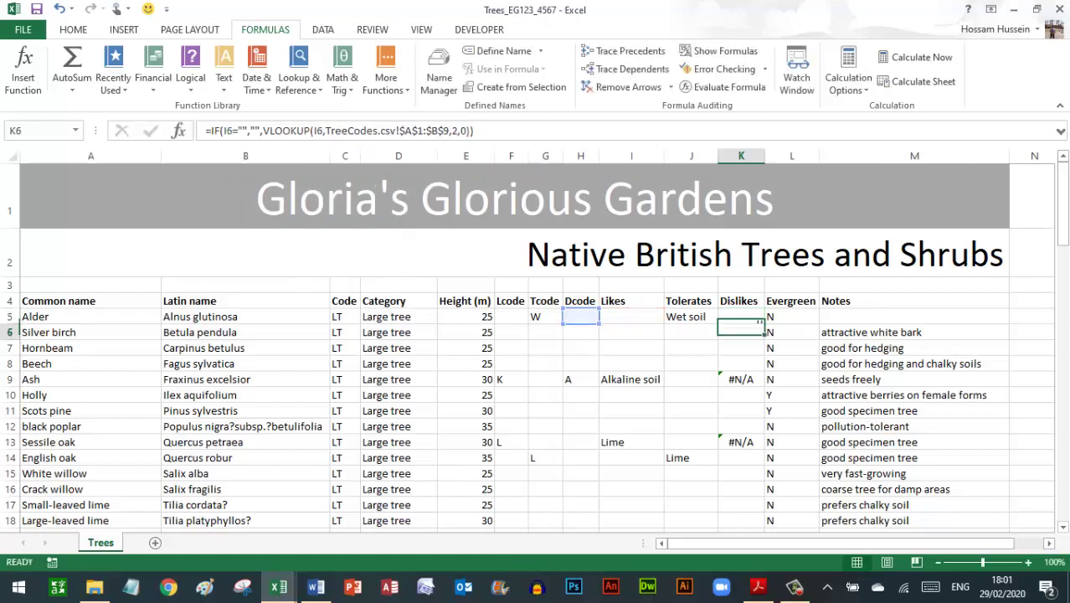
left_click(741, 316)
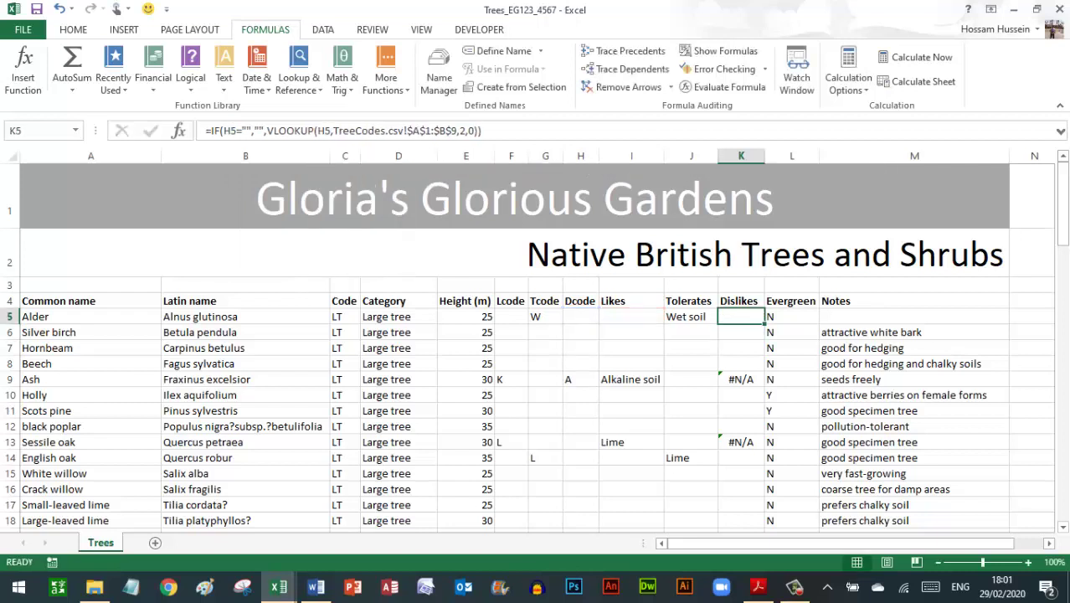
double_click(764, 323)
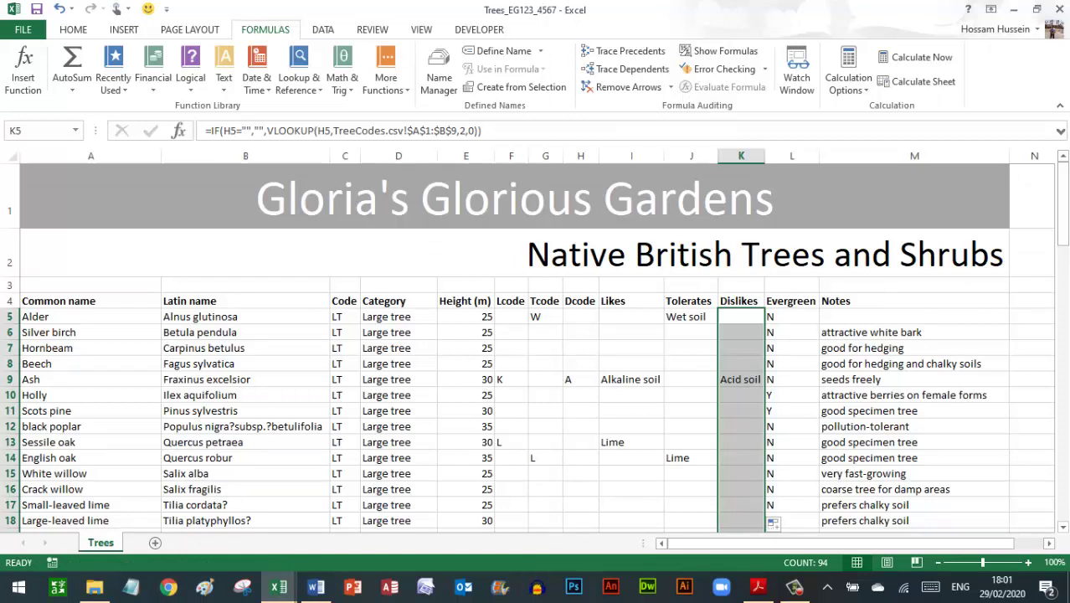
Recheck the exam question in the PDF and return to the Trees workbook.
left_click(758, 585)
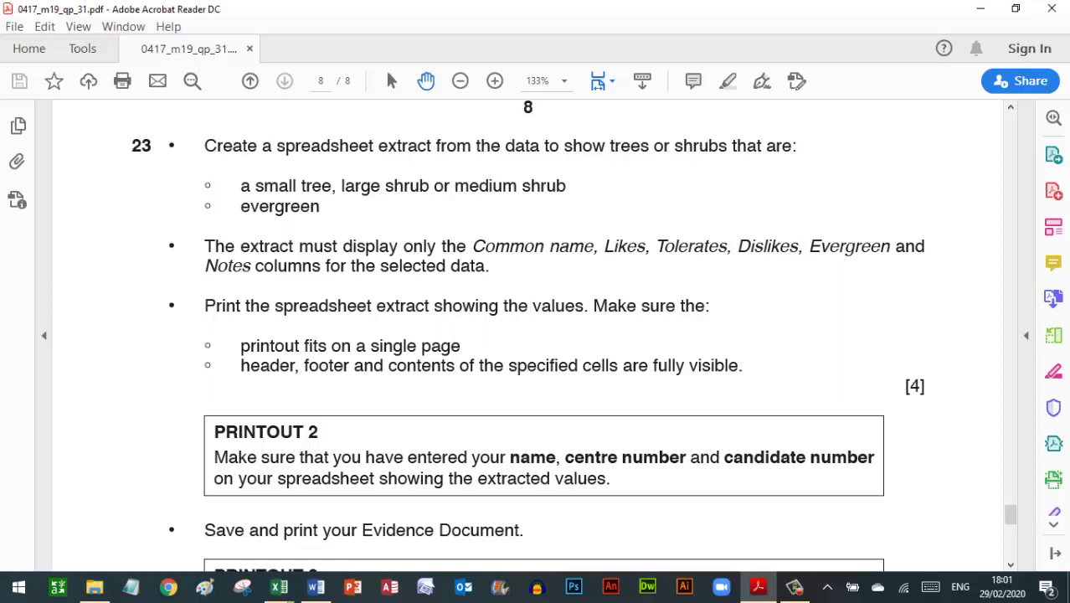
mouse_move(278, 585)
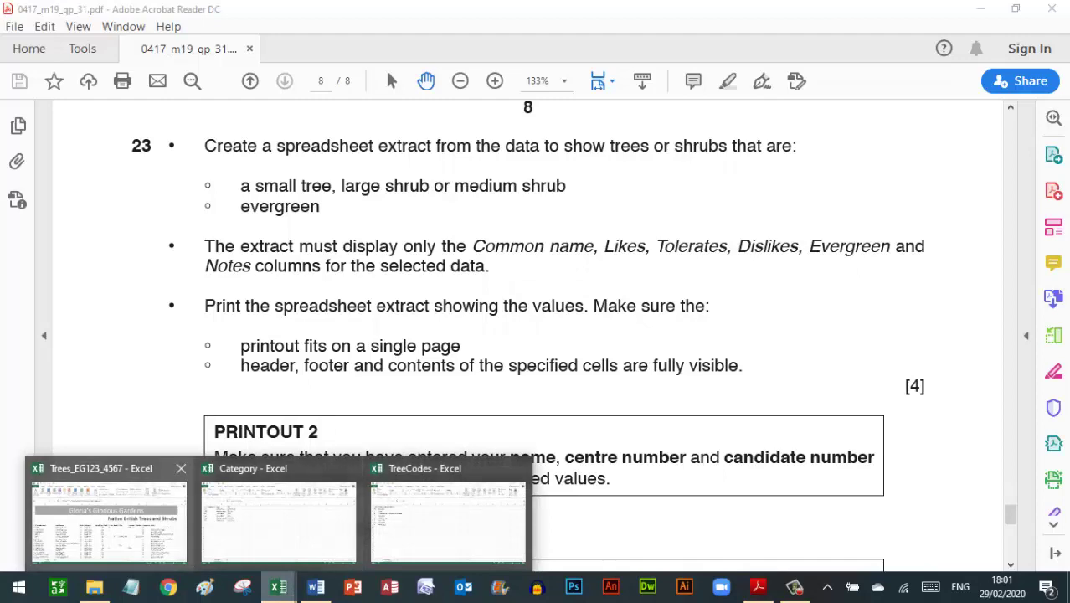
left_click(108, 510)
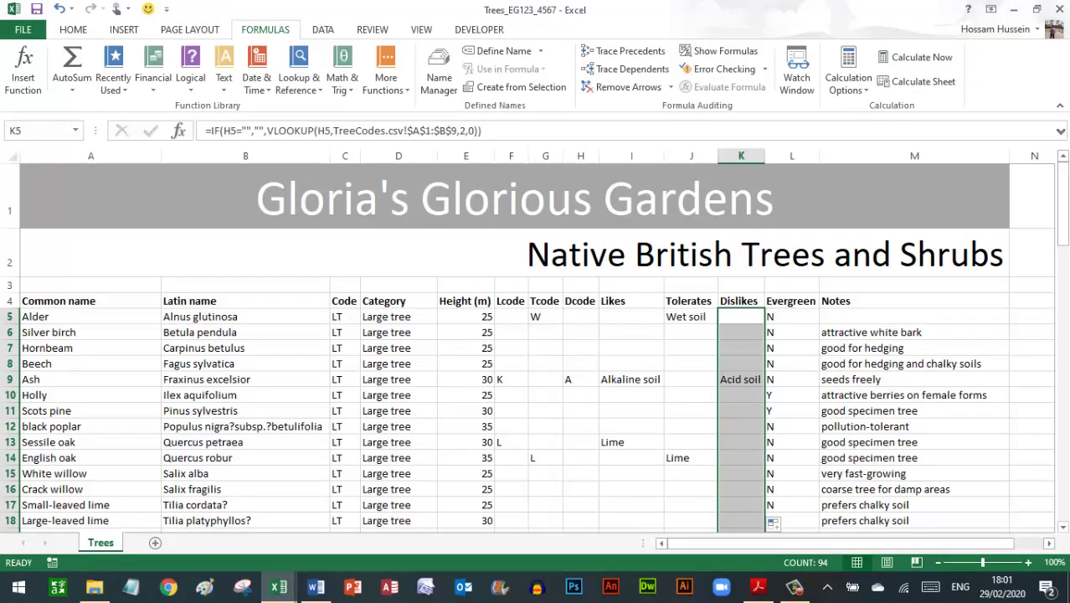
Select the tree table from the Common name heading in A4 down to M98.
mouse_move(59, 301)
left_mouse_down()
mouse_move(510, 317)
mouse_move(920, 442)
mouse_move(1009, 485)
mouse_move(1009, 518)
mouse_move(1009, 475)
left_mouse_up()
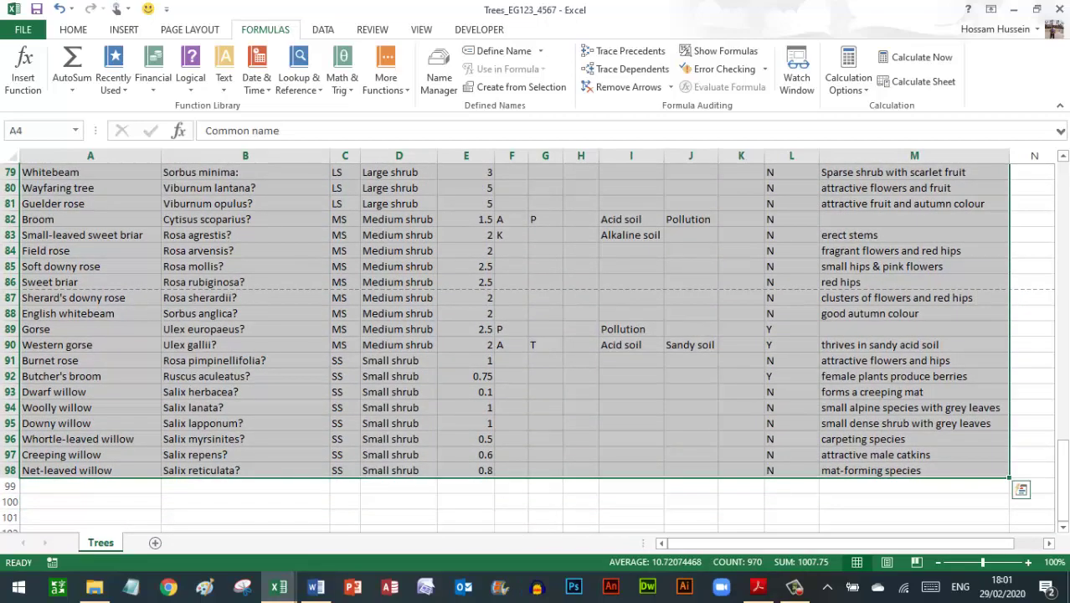
scroll(1009, 475, "up", 20)
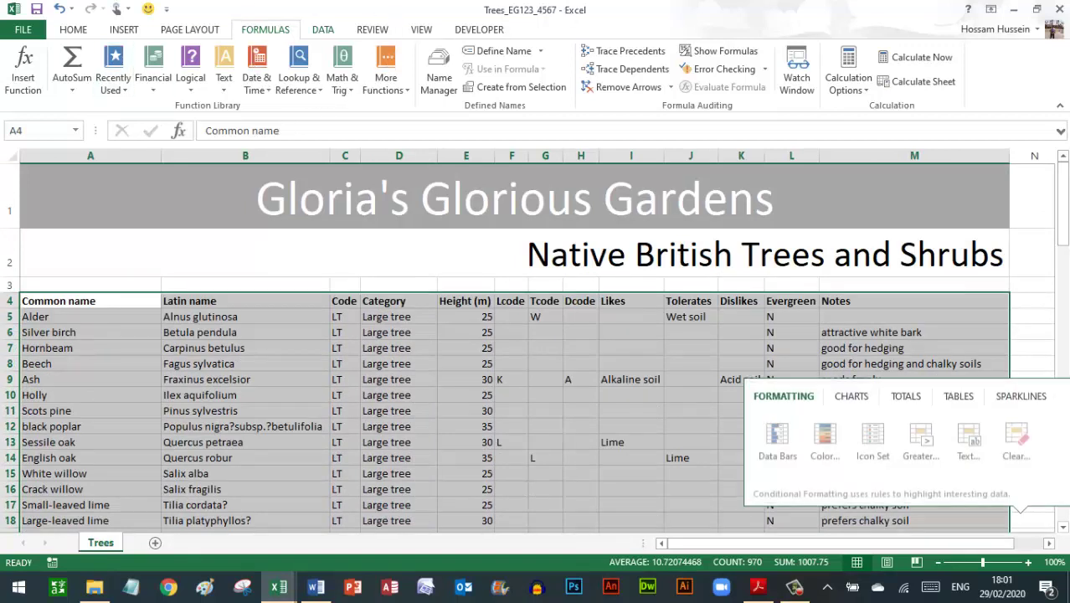
left_click(322, 29)
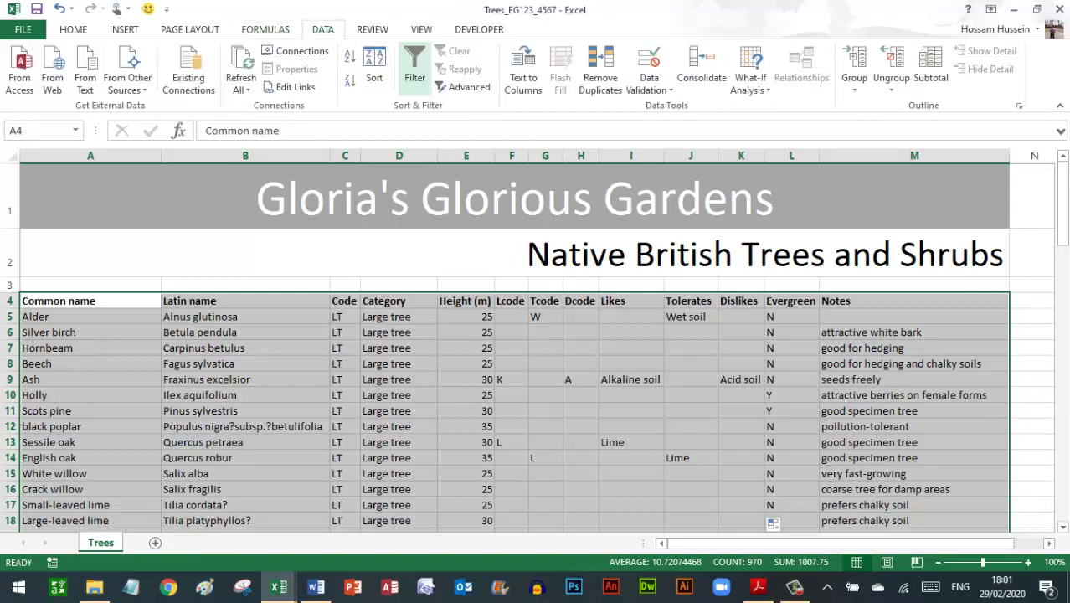
Turn on filtering and limit Category to Small tree, Medium shrub and Large shrub (52 of 94 records).
left_click(414, 67)
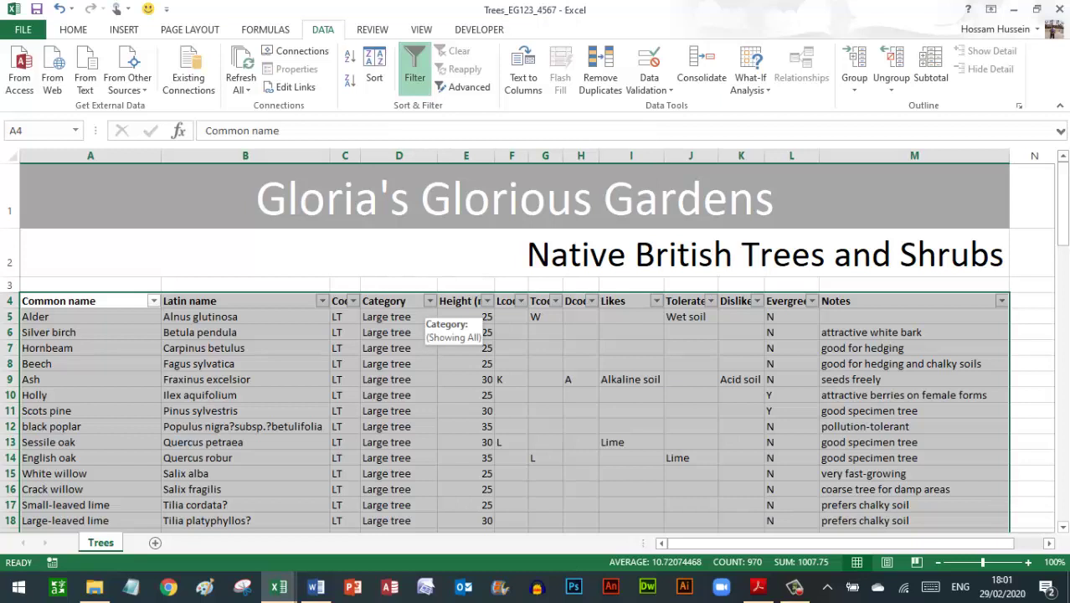
left_click(429, 301)
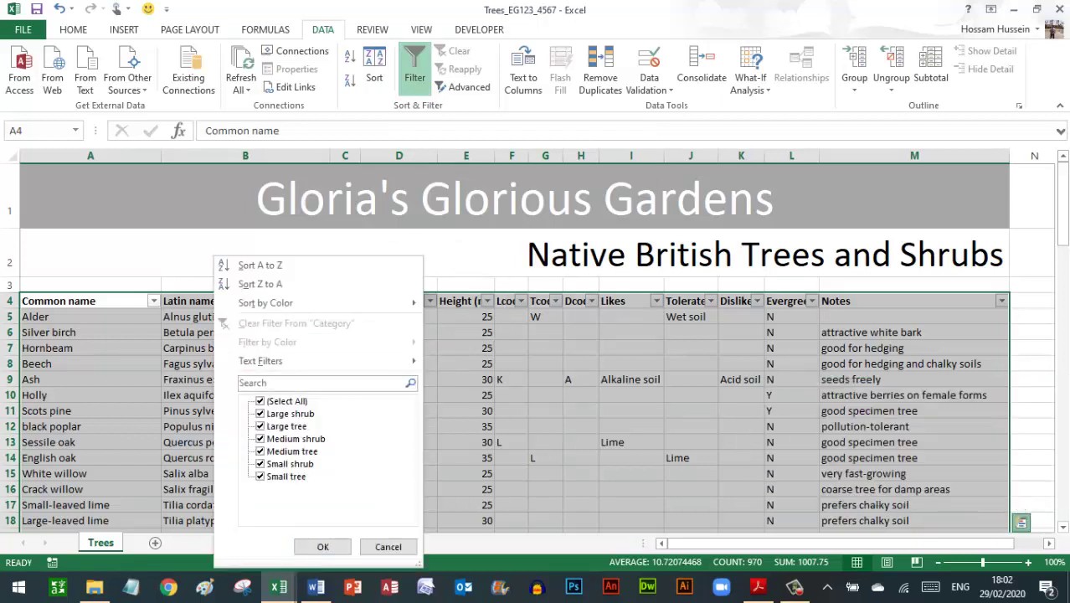
left_click(260, 401)
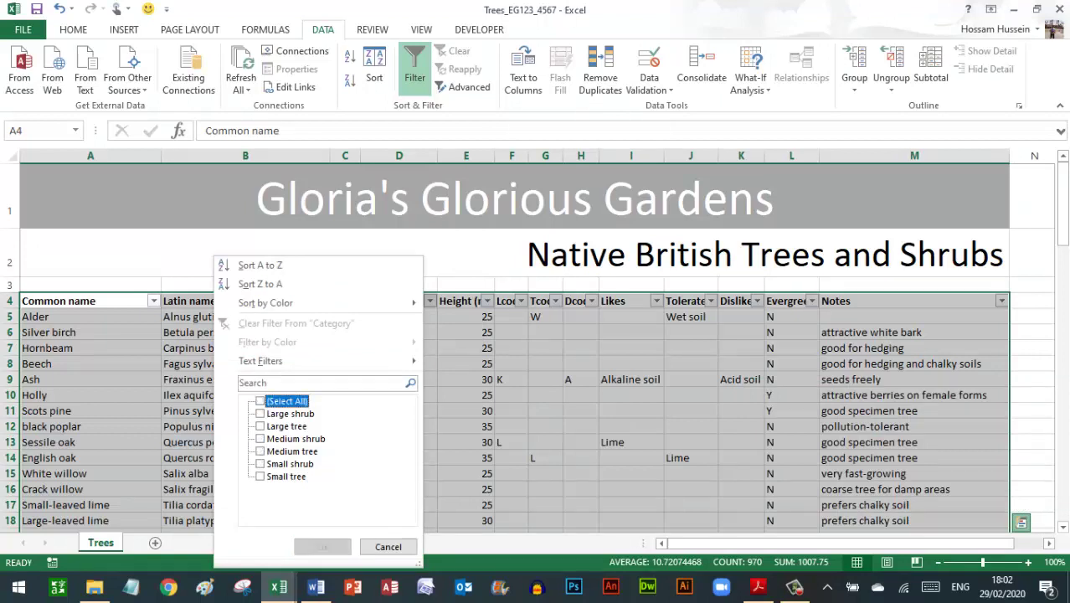
left_click(260, 476)
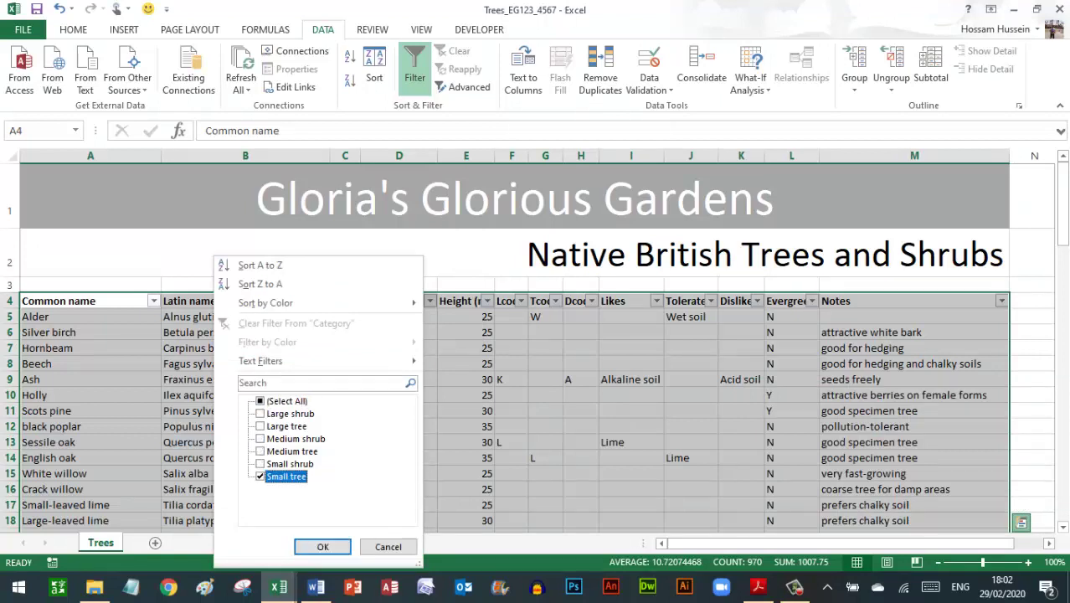
left_click(260, 439)
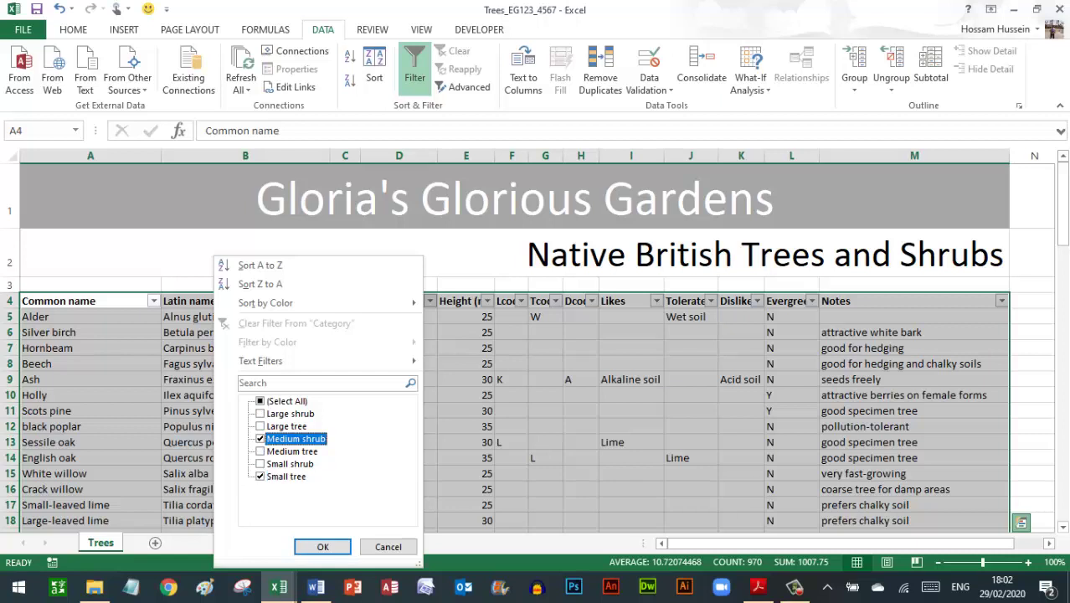
left_click(260, 414)
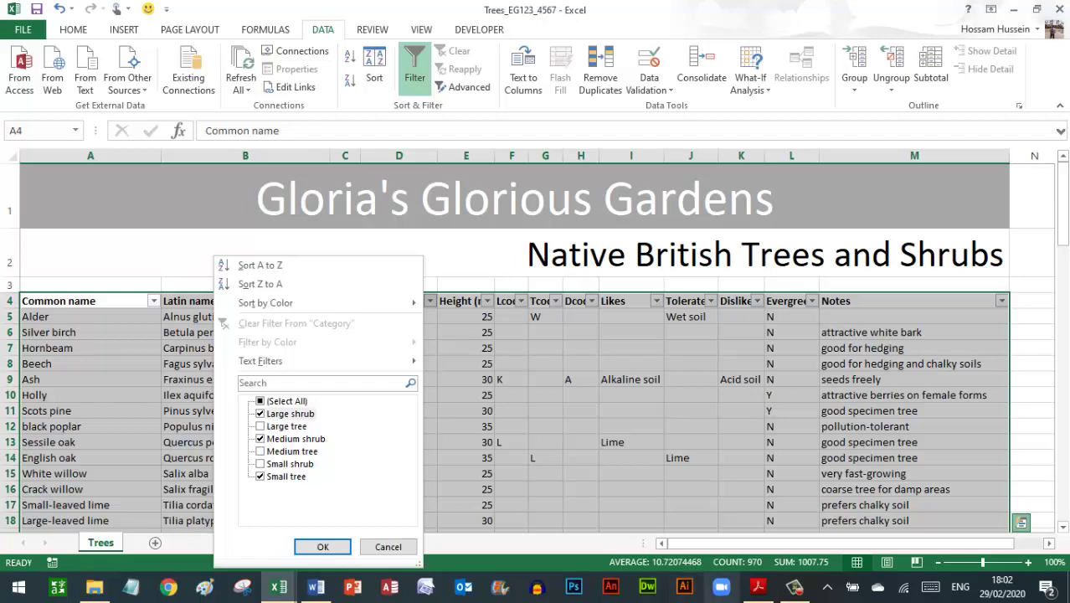
left_click(323, 546)
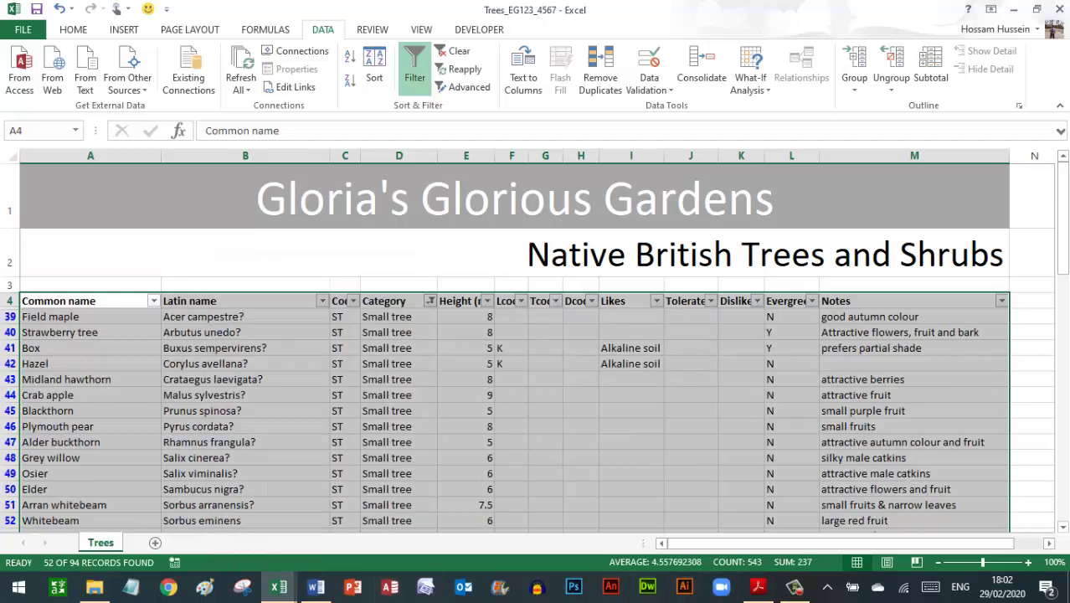
key("alt+Tab")
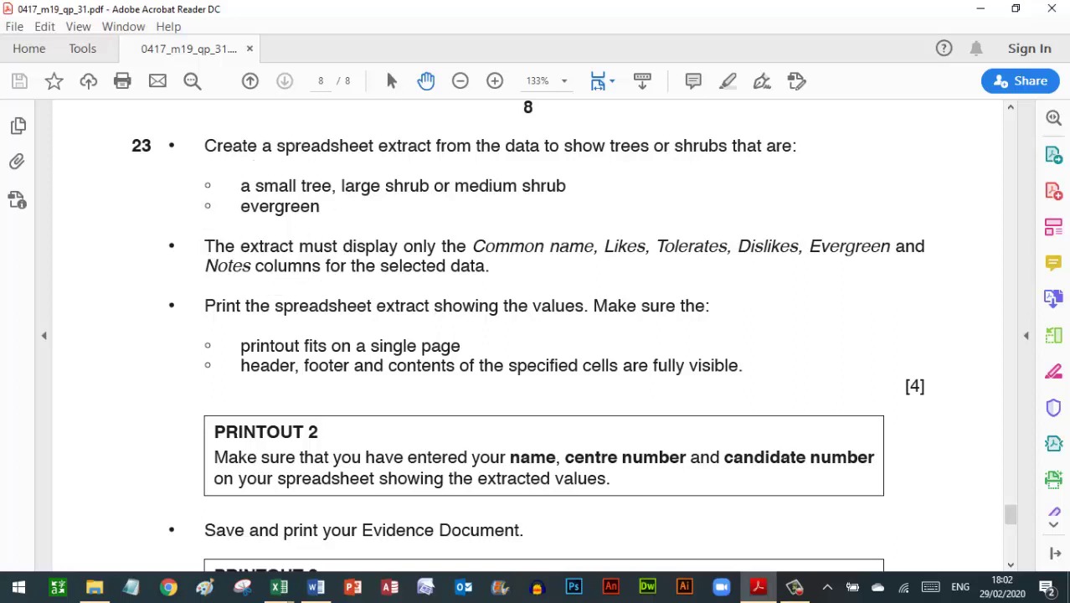
Filter the Evergreen column to Y only, then check question 23 in the exam paper.
mouse_move(279, 587)
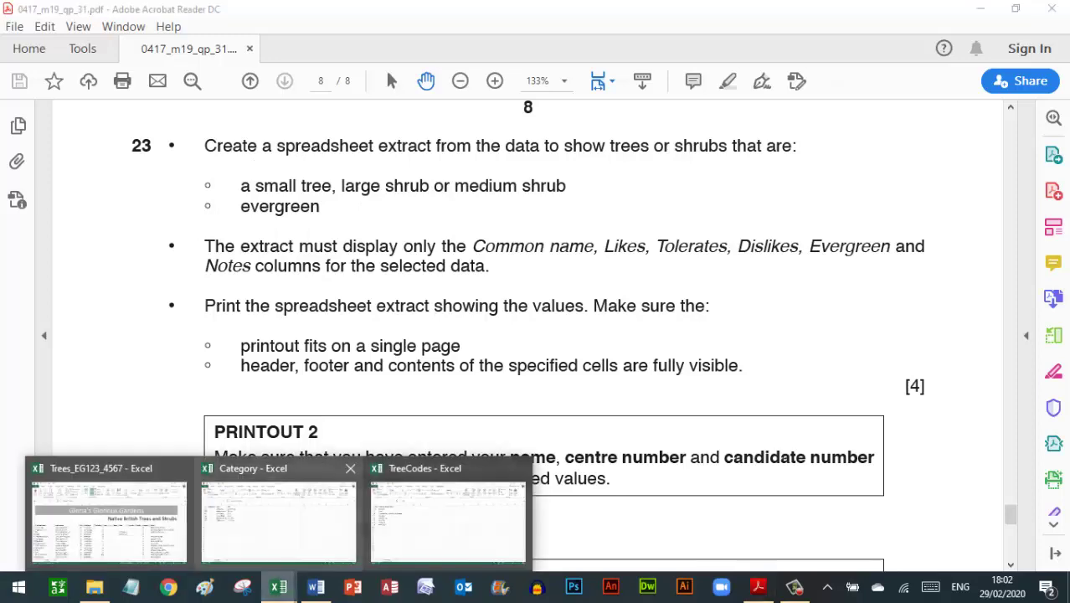
left_click(109, 514)
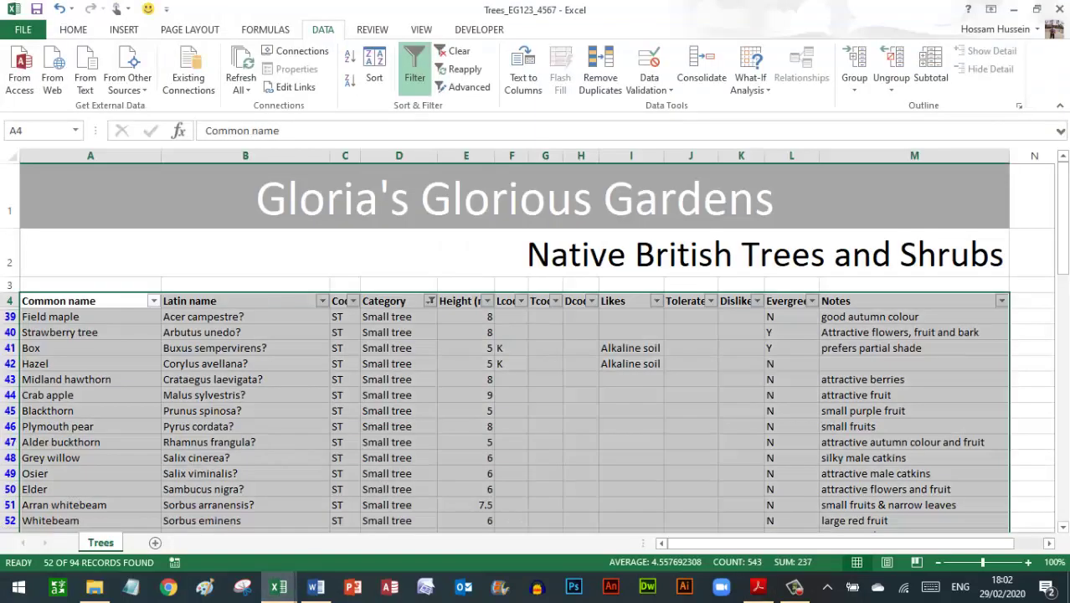
left_click(811, 300)
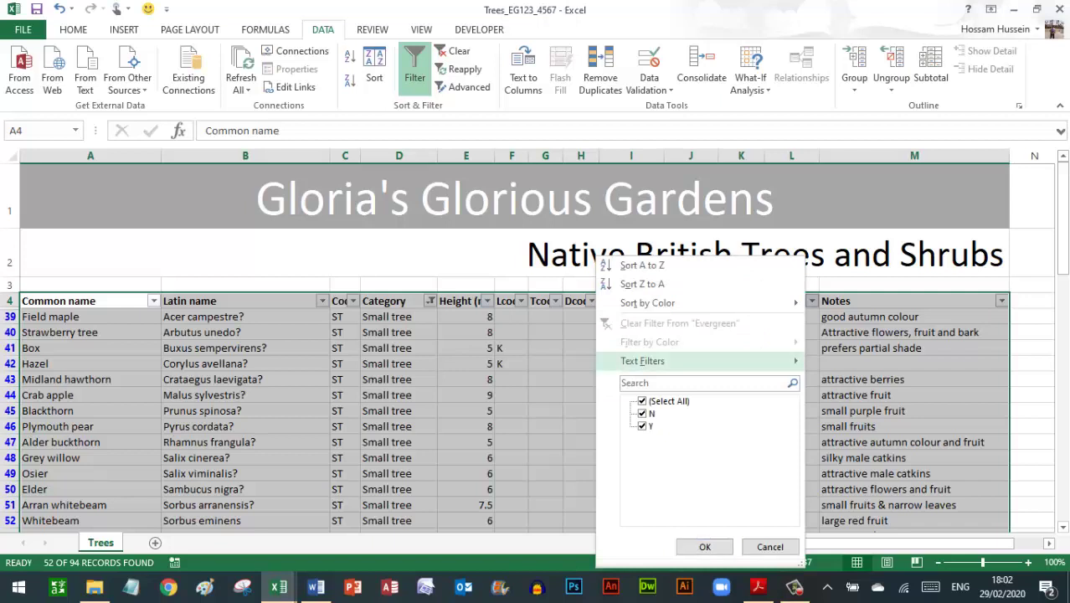
key("space")
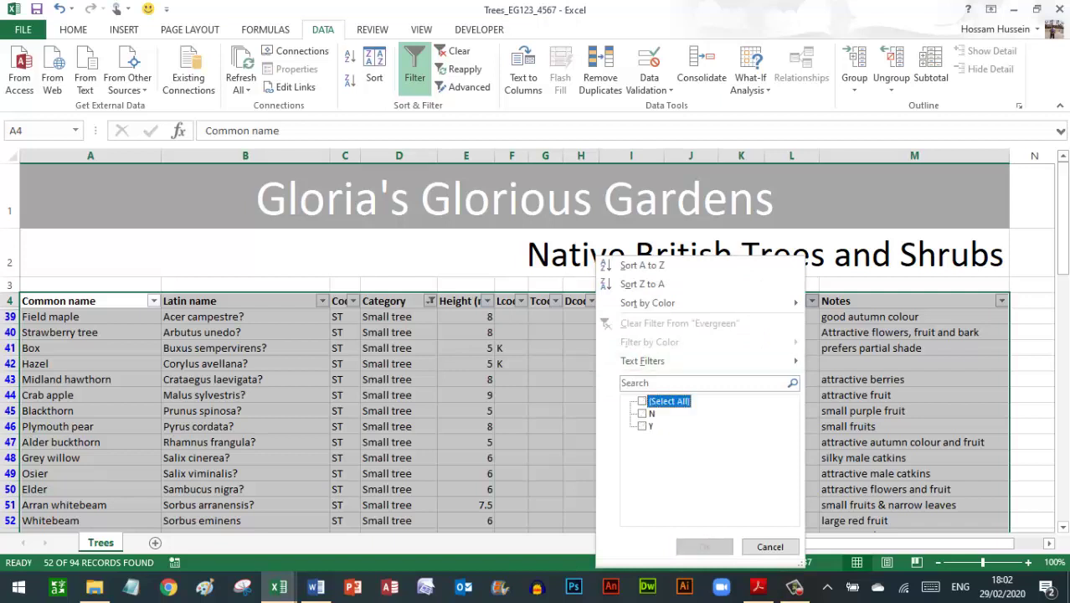
key("Down")
key("Down")
key("space")
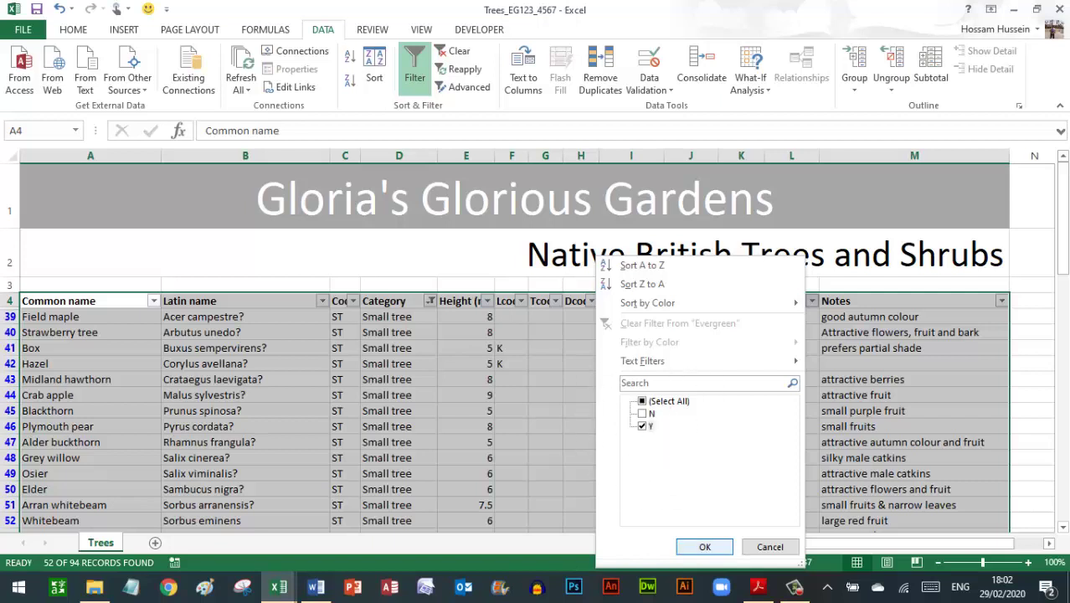
key("Return")
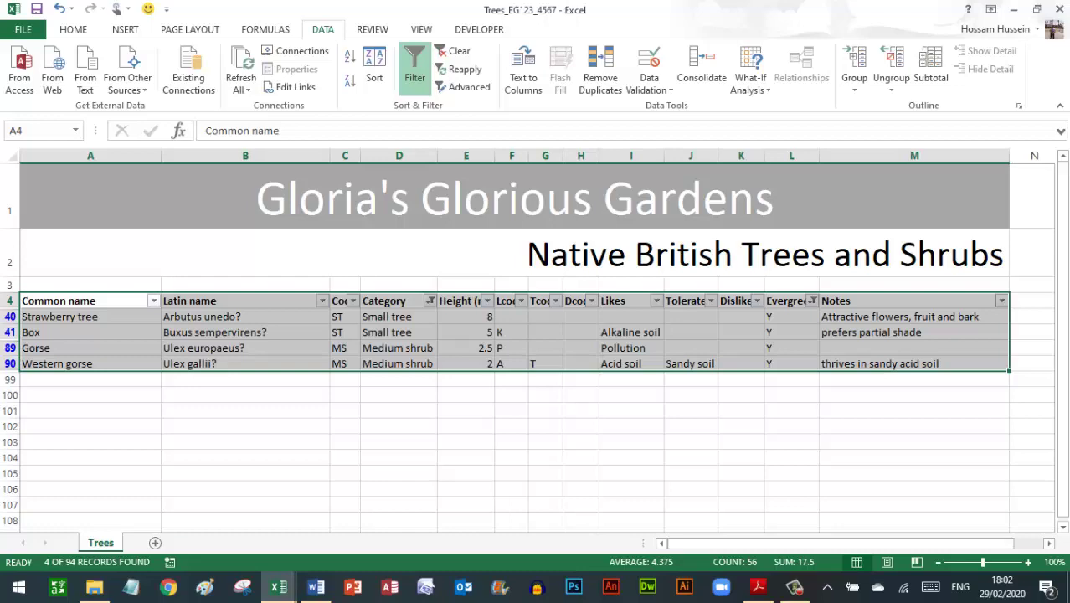
left_click(757, 586)
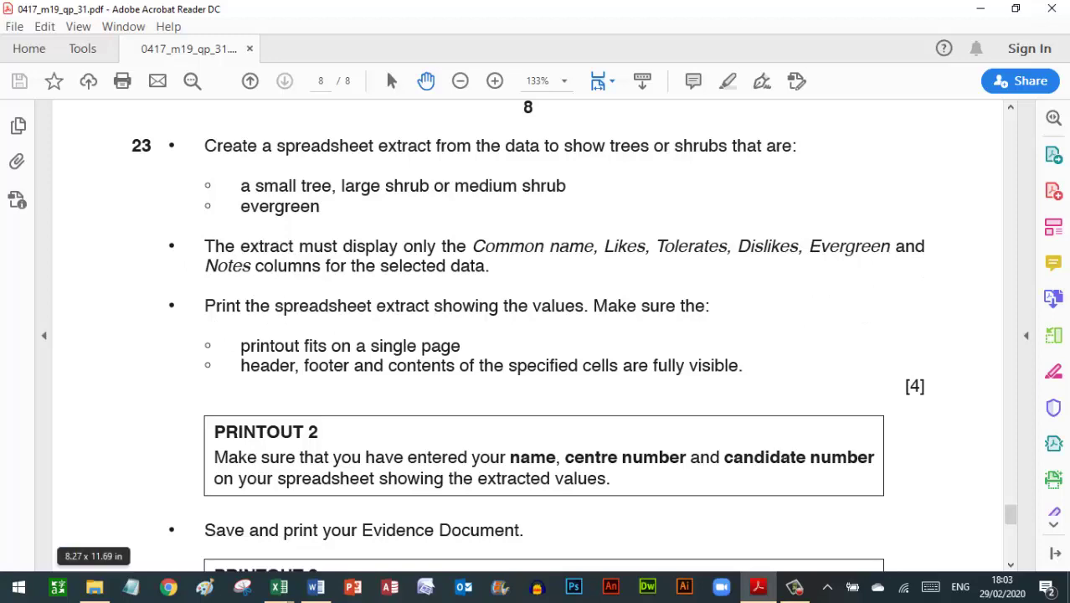
Select columns B through H and compare them with the exam's required columns.
left_click(278, 585)
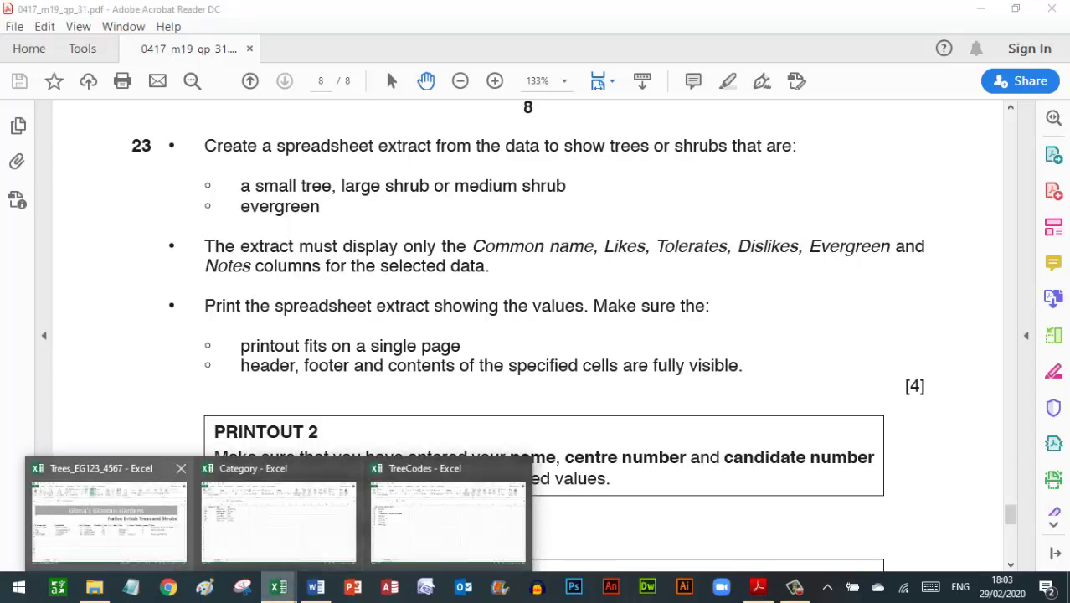
left_click(110, 511)
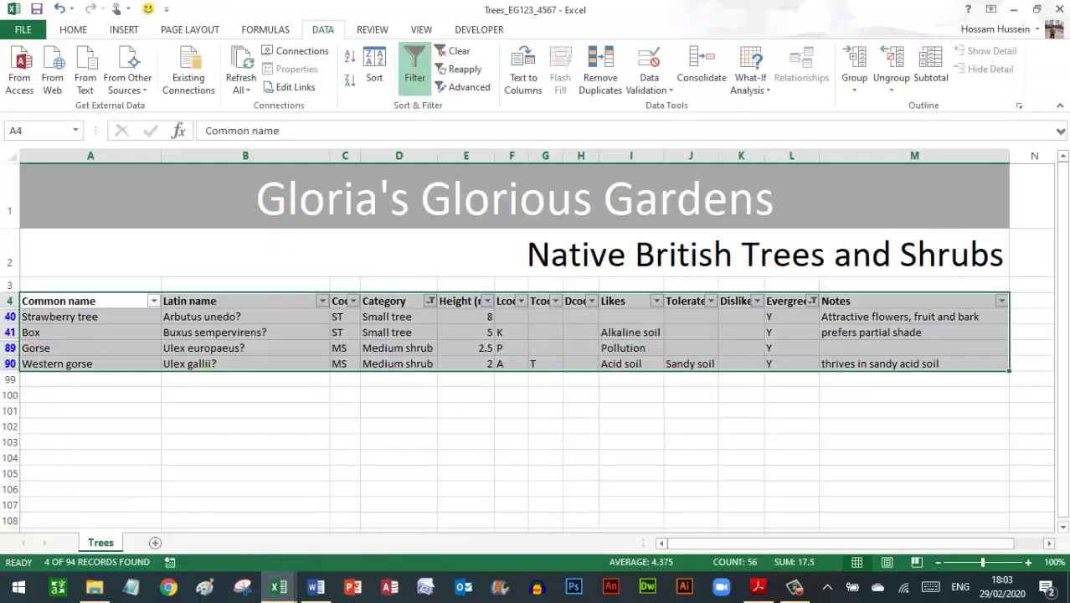
left_click(245, 155)
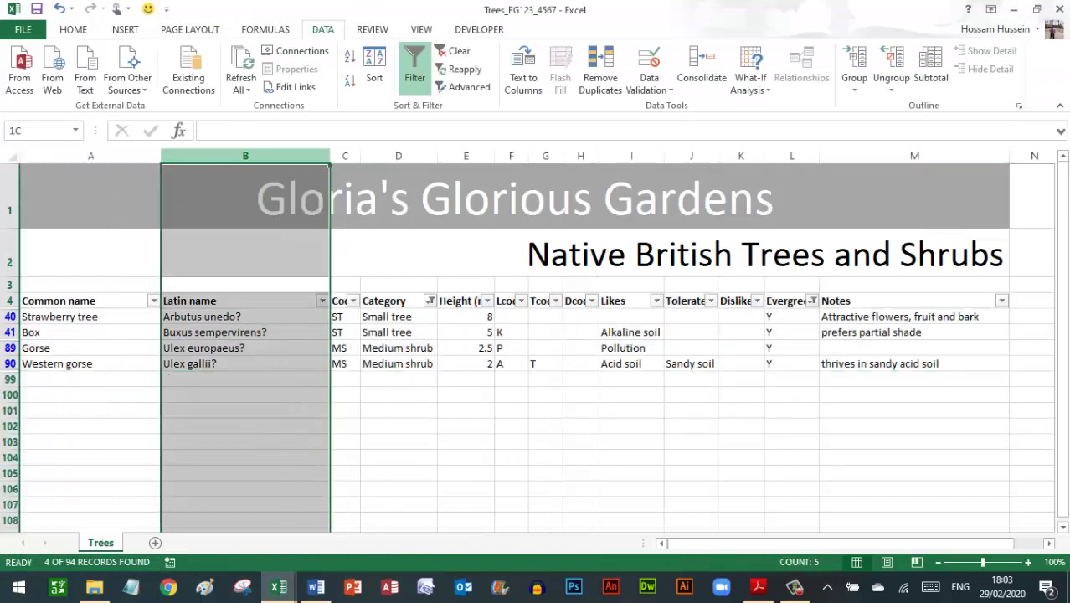
left_click_drag(329, 164, 438, 165)
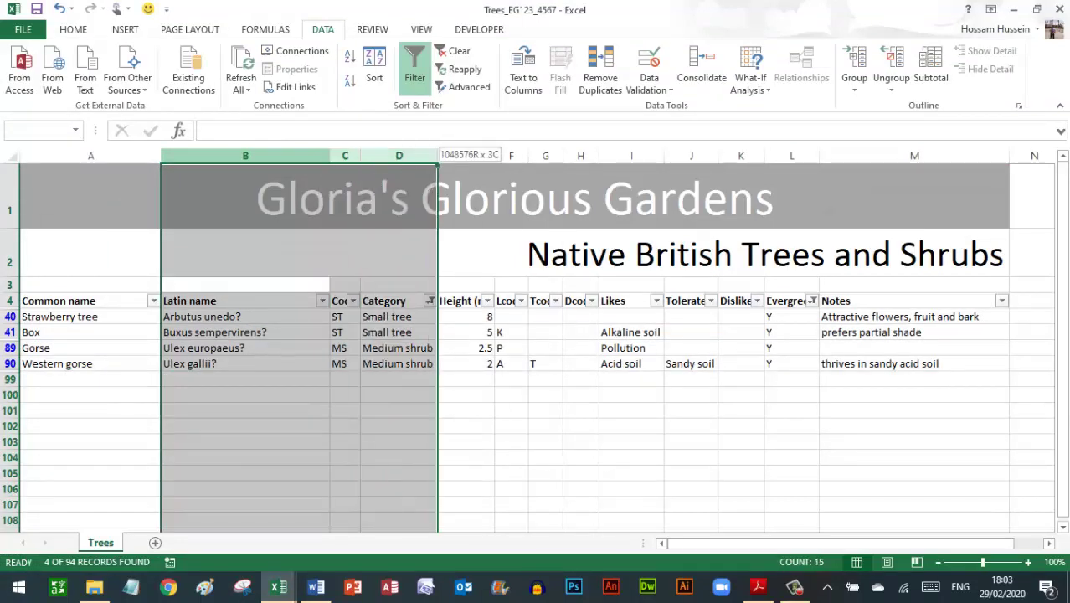
left_click_drag(437, 165, 600, 165)
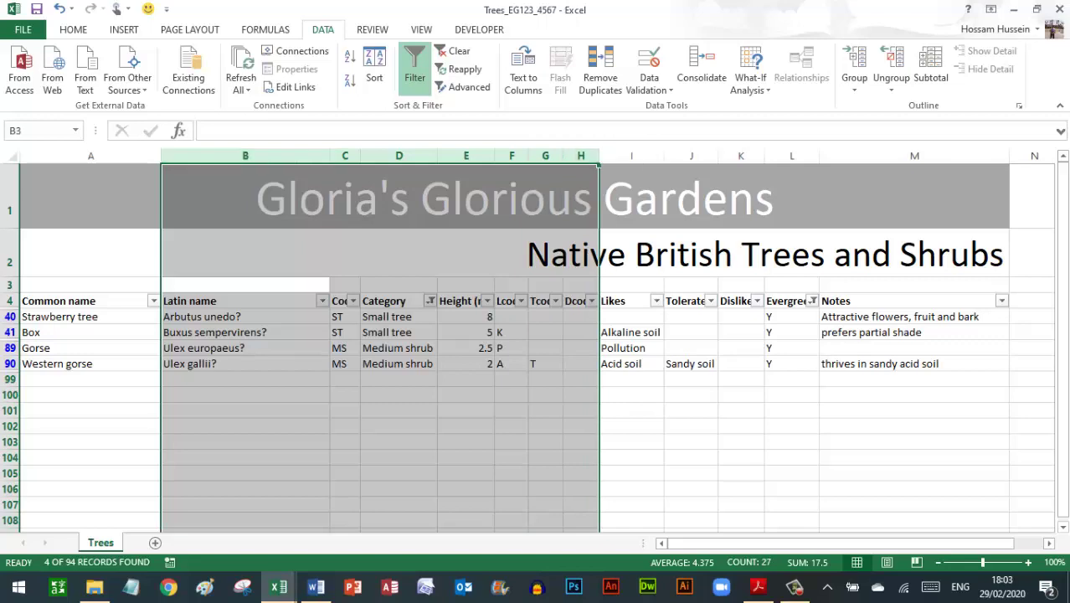
left_click(758, 586)
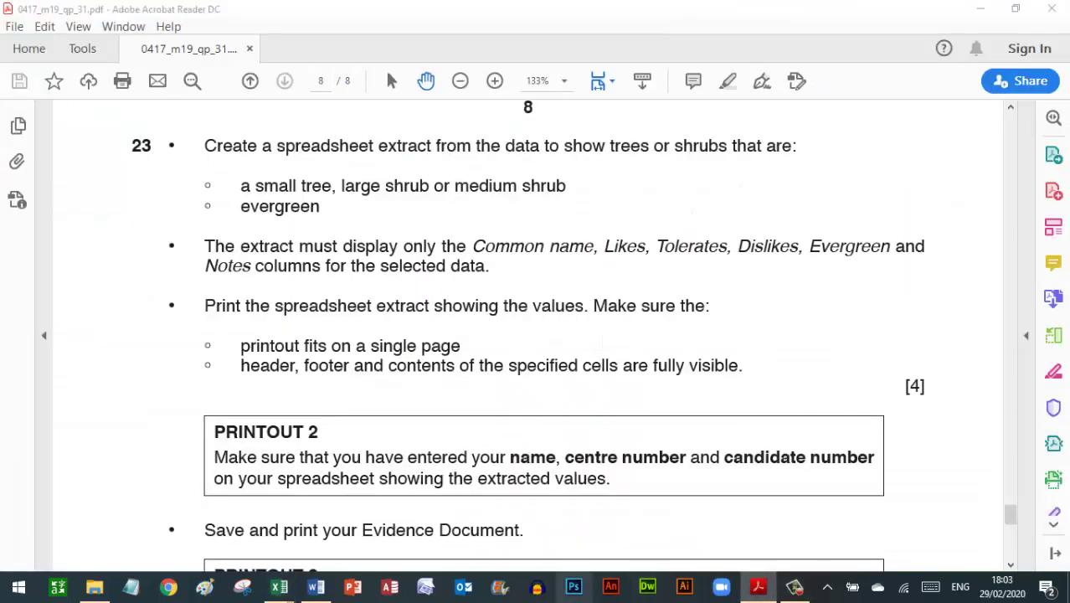
Dismiss the Photoshop error and hide columns B to H in the Trees sheet.
left_click(573, 586)
mouse_move(279, 586)
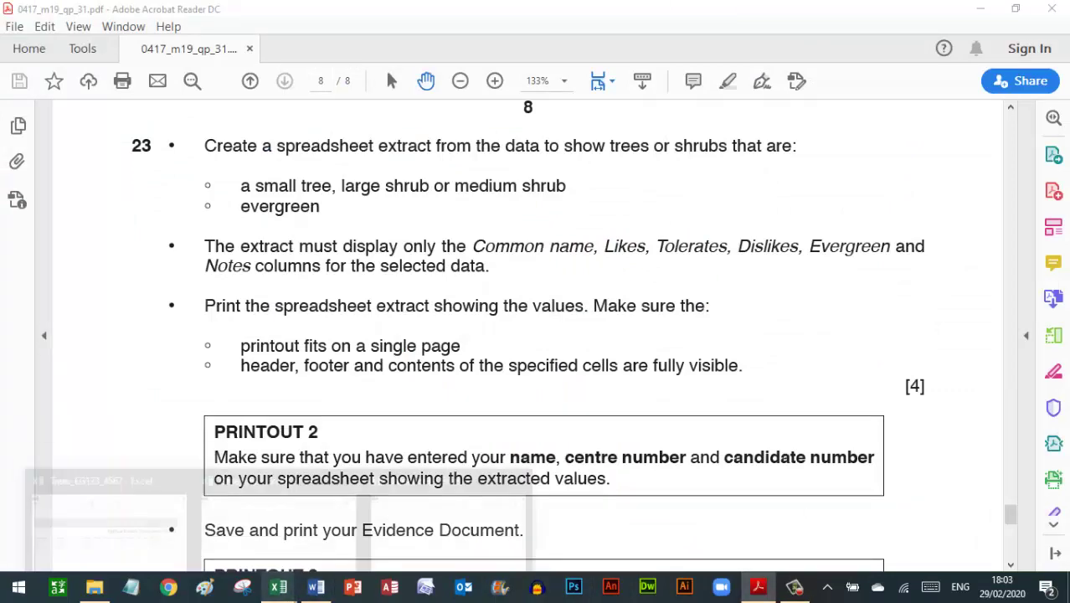
left_click(109, 515)
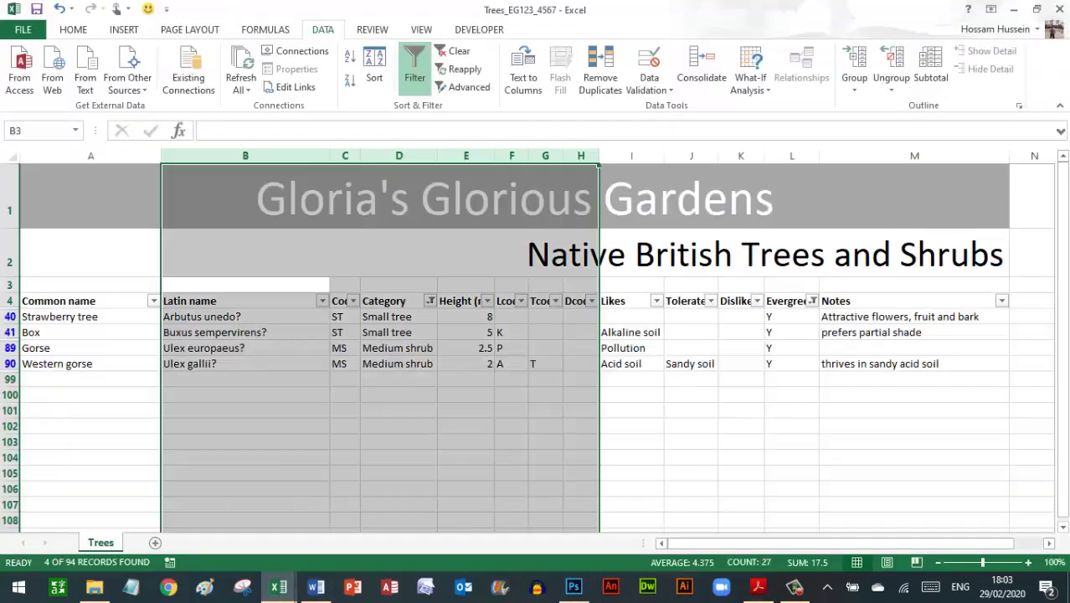
left_click(654, 347)
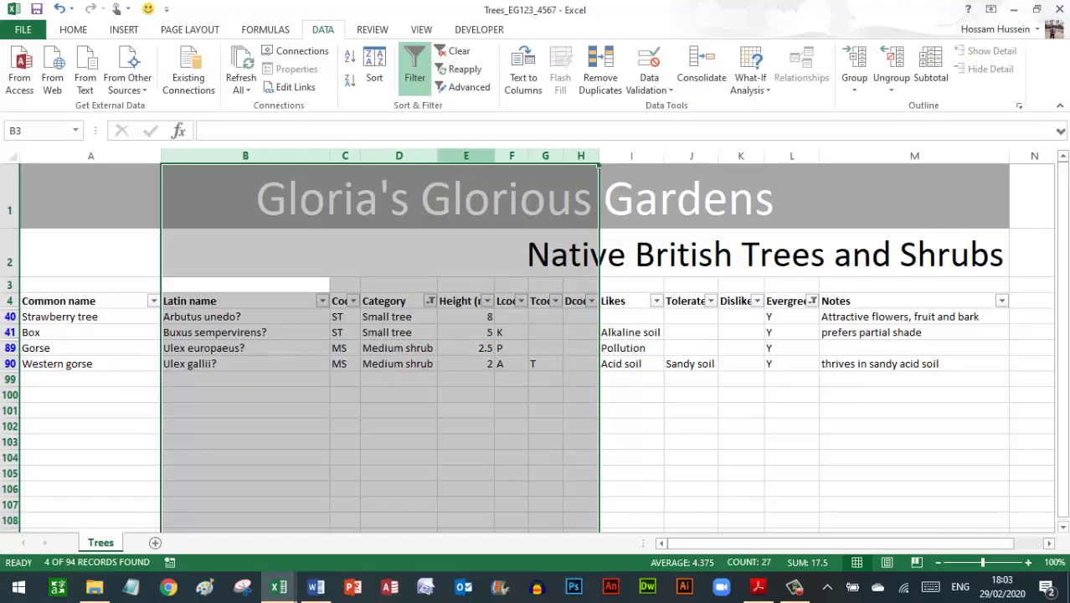
right_click(448, 155)
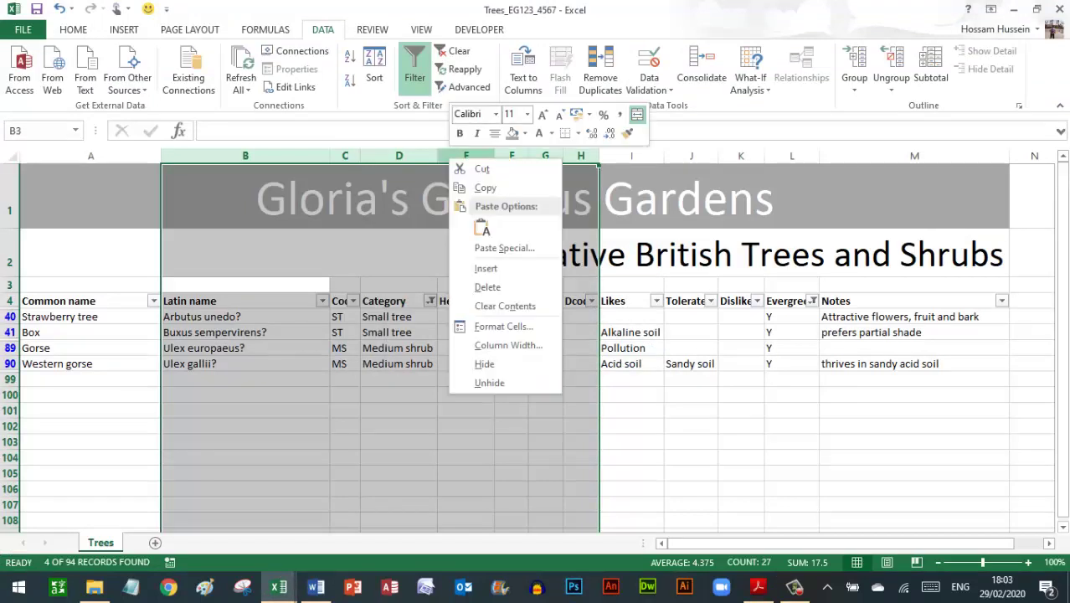
left_click(489, 383)
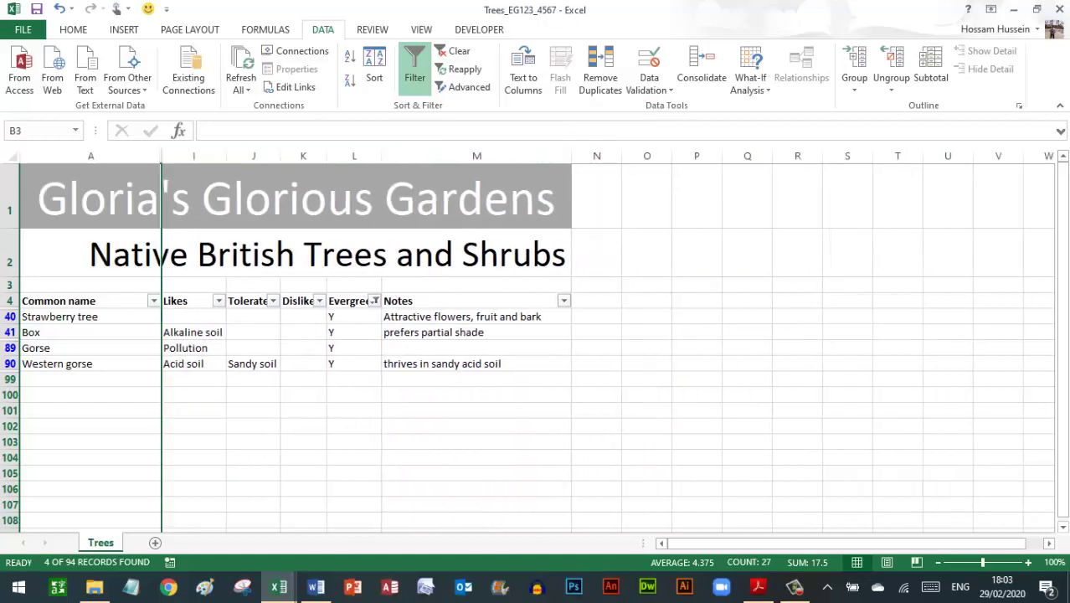
left_click(349, 300)
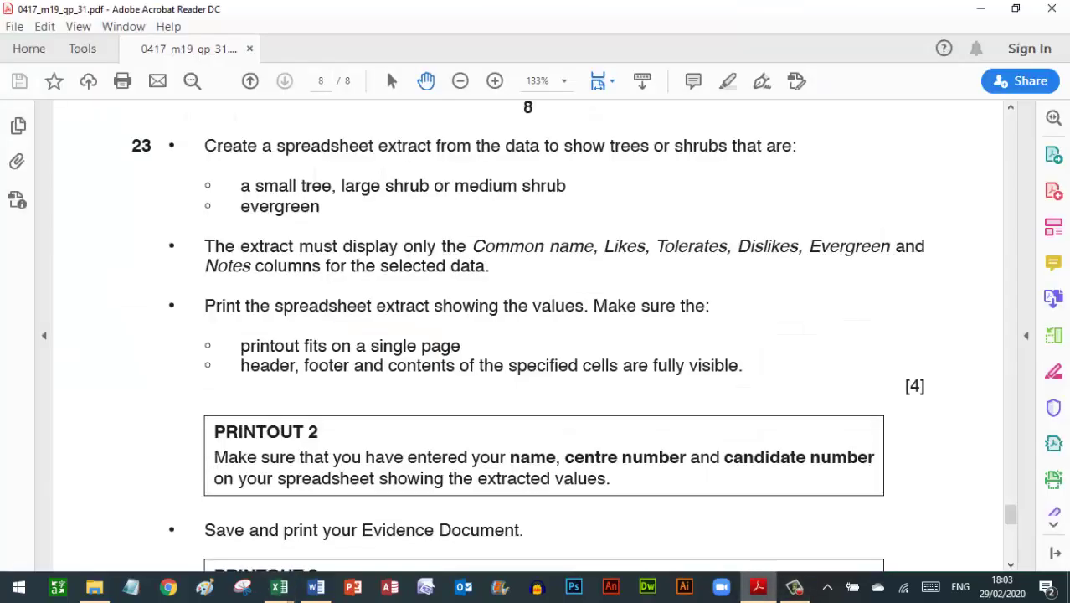
left_click(756, 586)
Untick Print for both Gridlines and Headings under Page Layout on the Trees sheet.
mouse_move(279, 586)
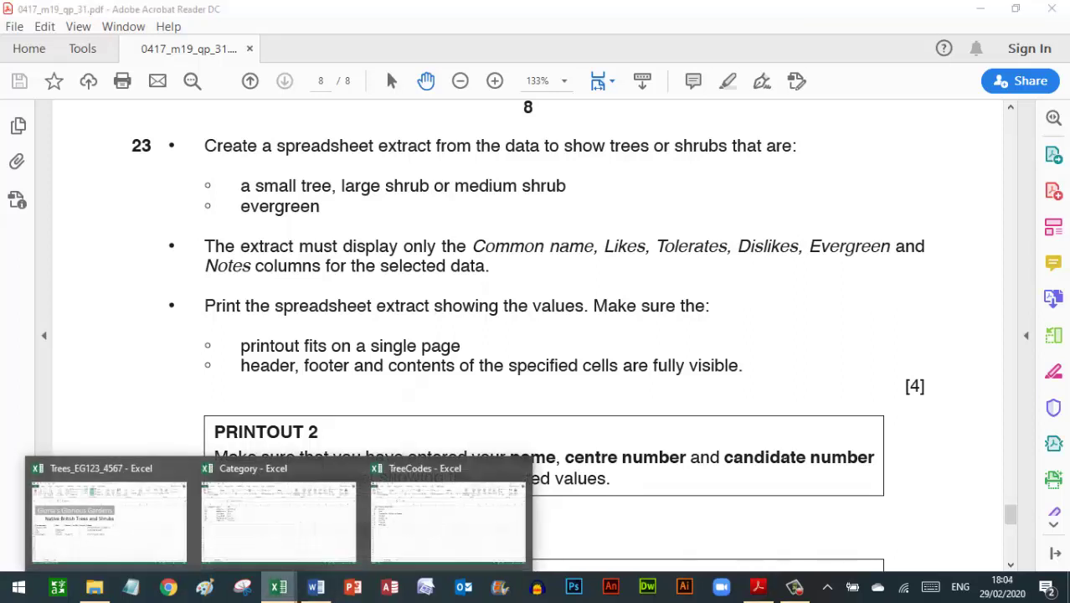
left_click(109, 511)
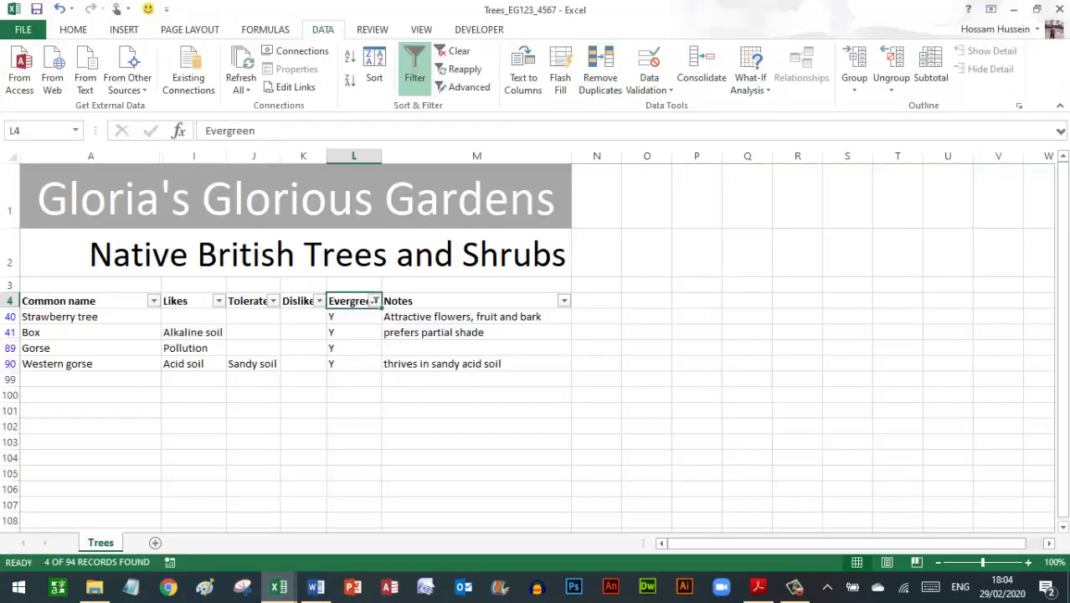
left_click(190, 30)
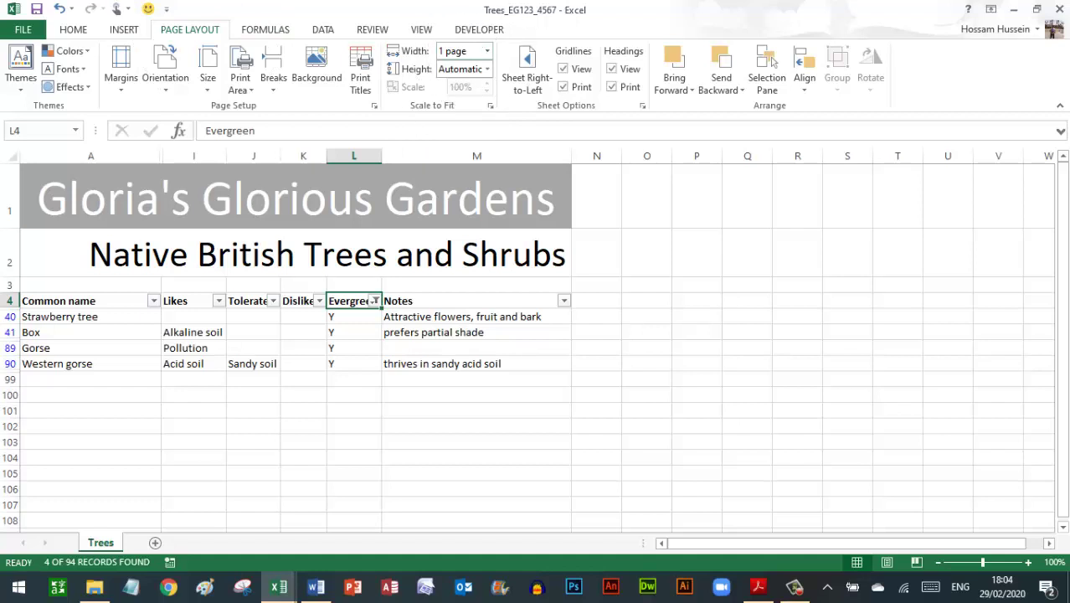
left_click(562, 86)
left_click(611, 86)
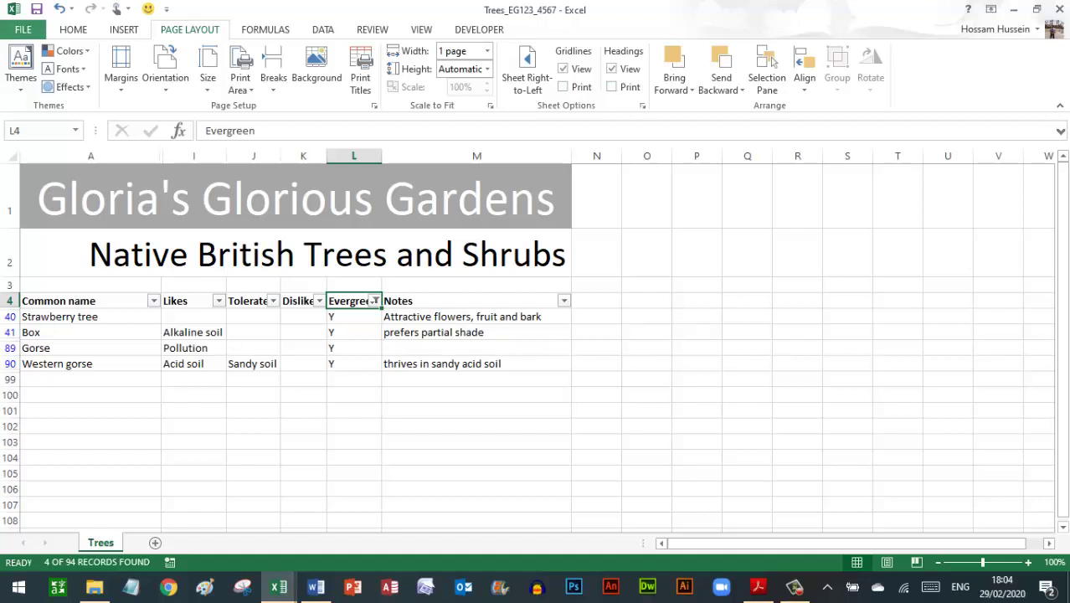
Go to File > Print to preview the filtered four-record Trees extract.
left_click(23, 30)
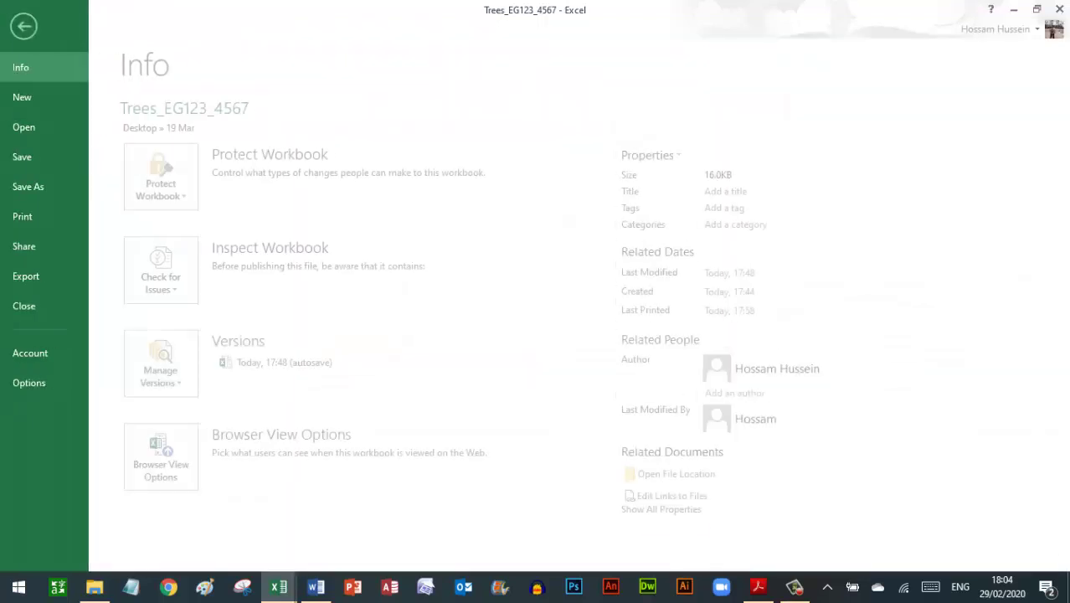
left_click(42, 216)
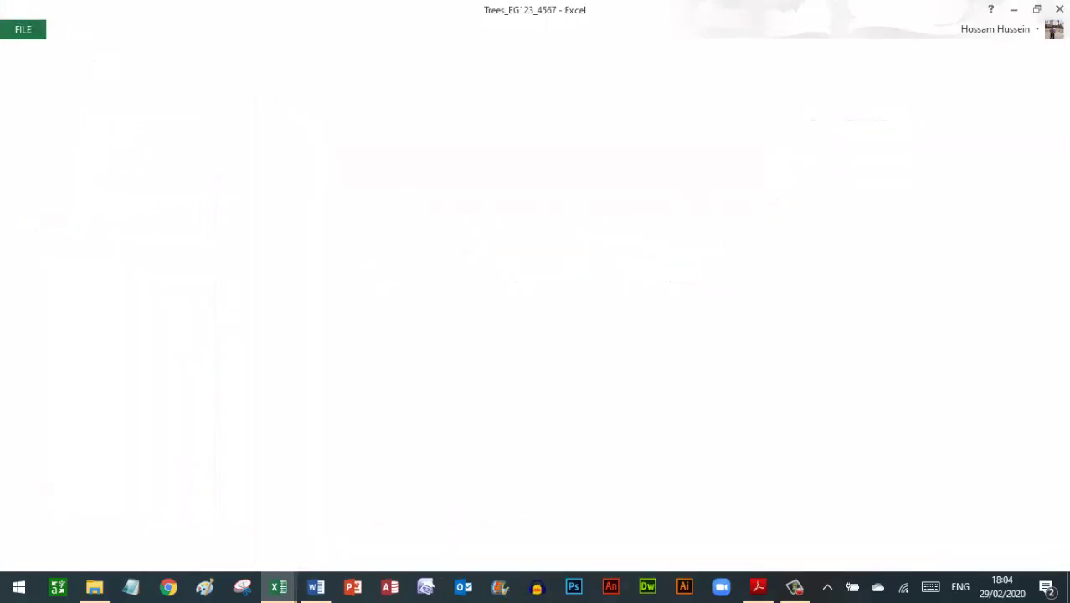
Read the PRINTOUT 3 instruction in the exam paper, then bring up the Word evidence document.
left_click(757, 586)
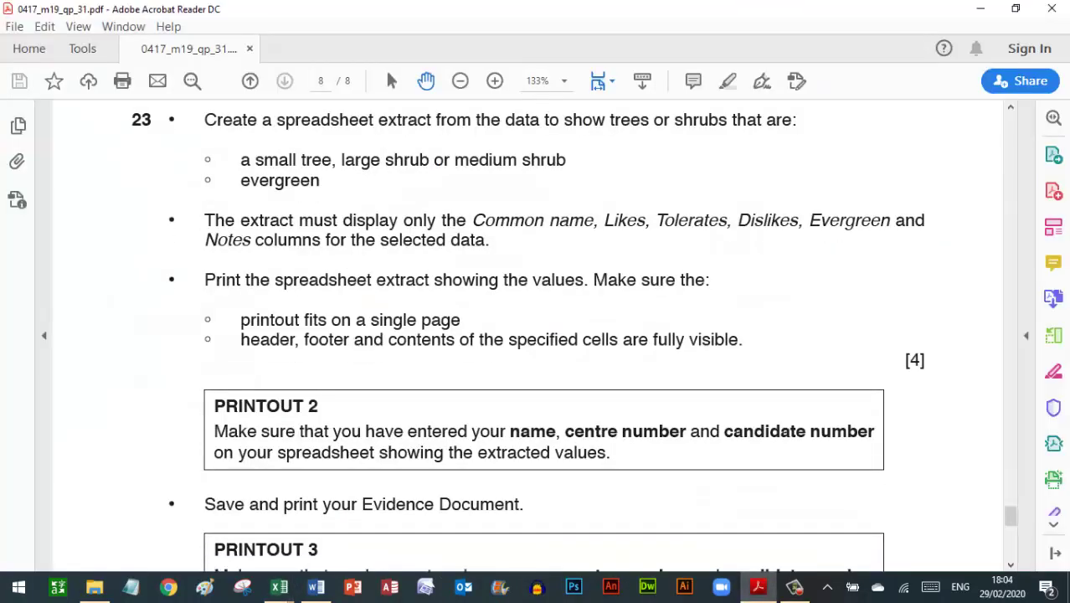
scroll(527, 334, "down", 5)
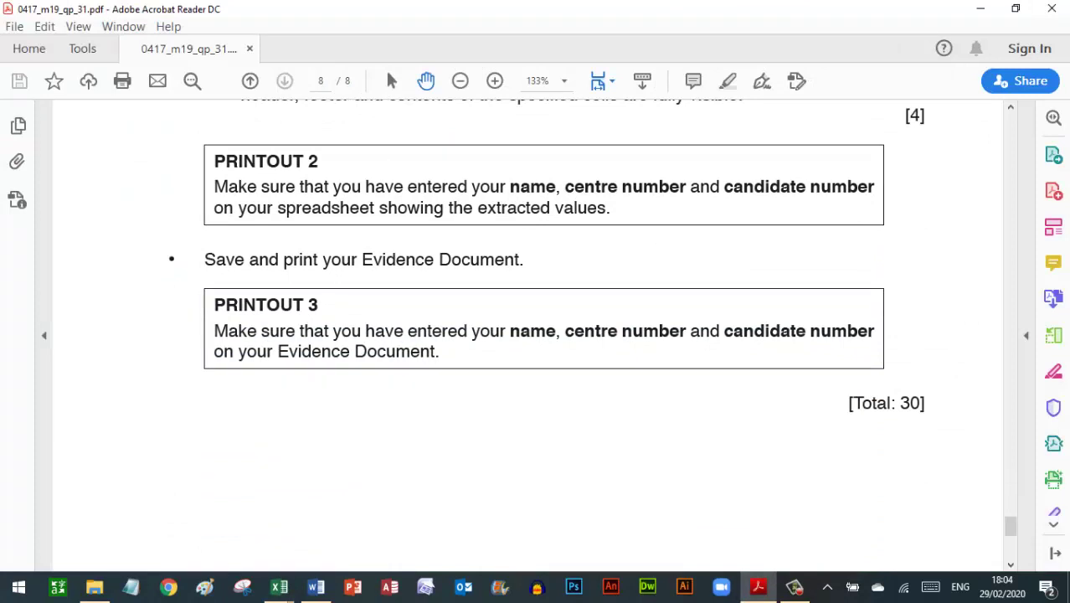
left_click(472, 276)
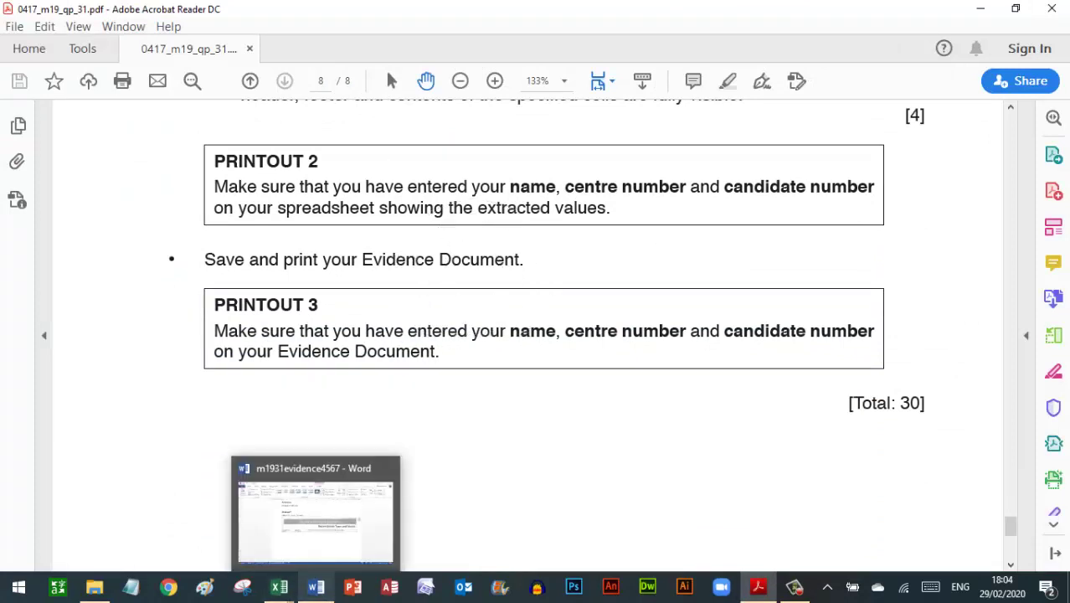
left_click(315, 586)
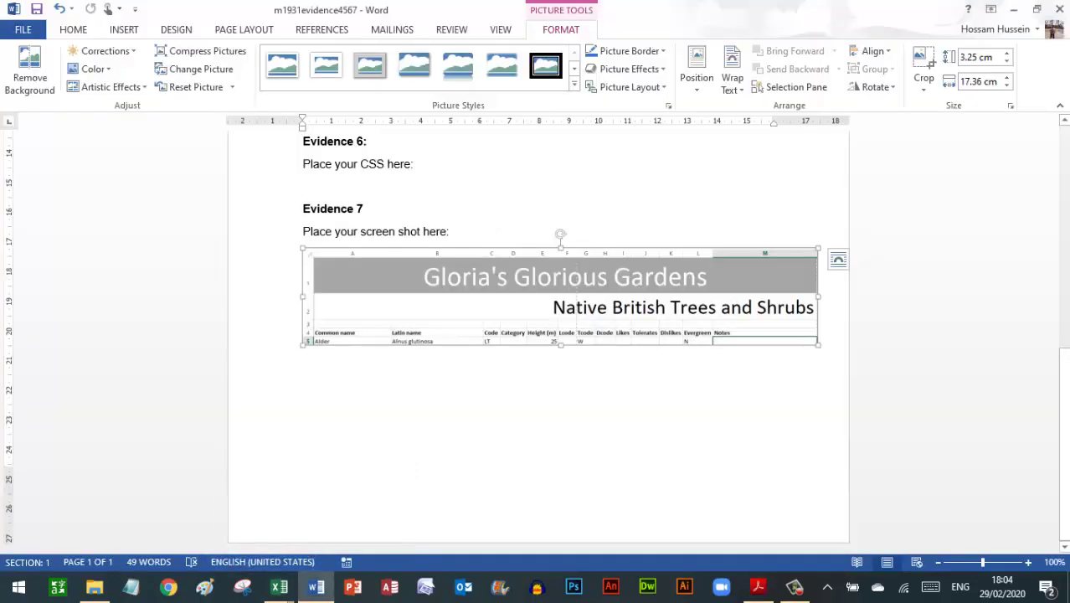
Print the Word evidence document to Microsoft Print to PDF and go back to the exam paper.
left_click(22, 29)
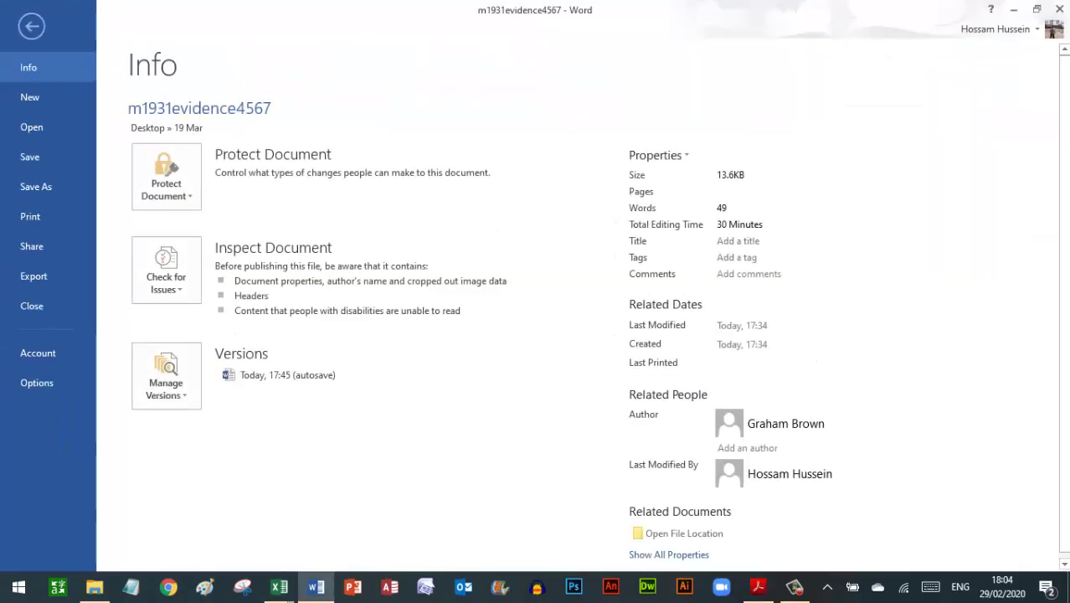
left_click(38, 216)
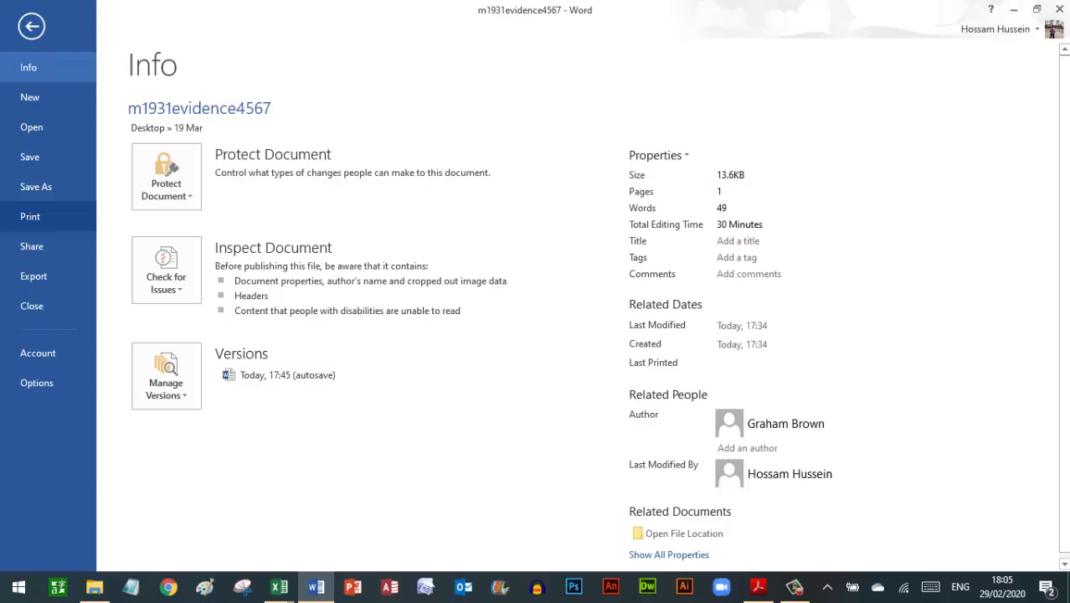
left_click(30, 216)
left_click(163, 125)
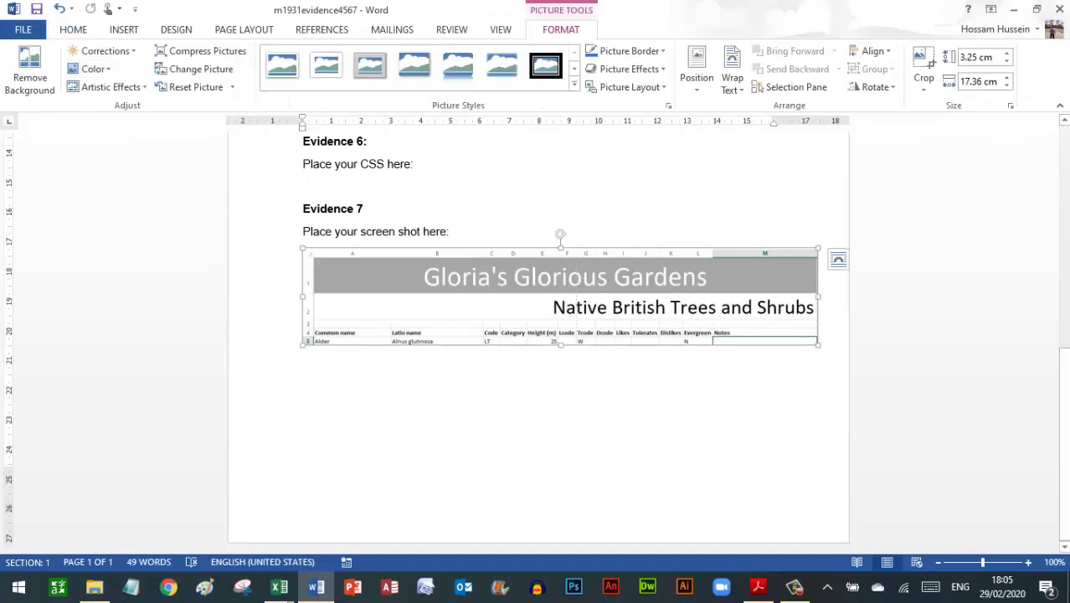
left_click(758, 586)
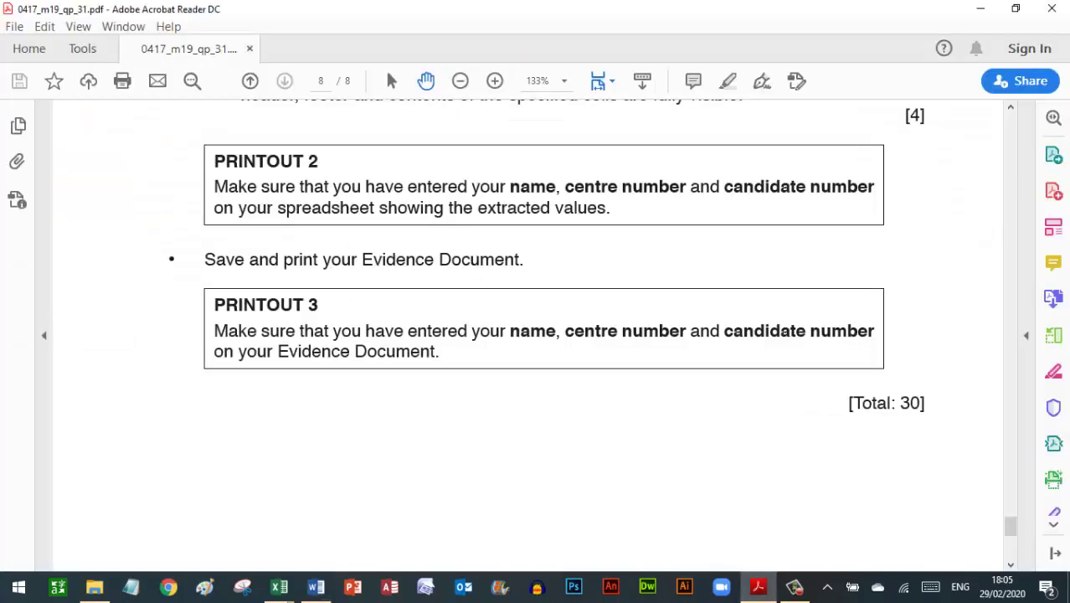